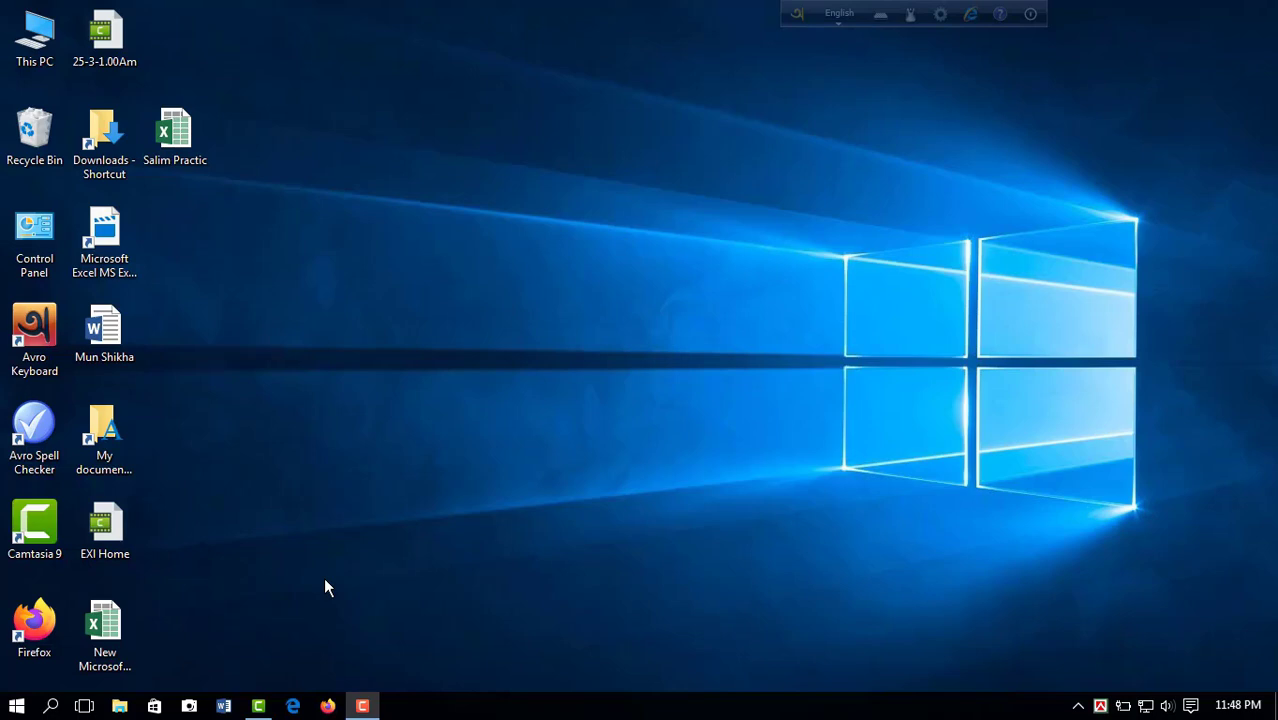
# Step: Start Excel 2016 from the list of installed apps, create a blank workbook, and close it again
pyautogui.click(17, 706)
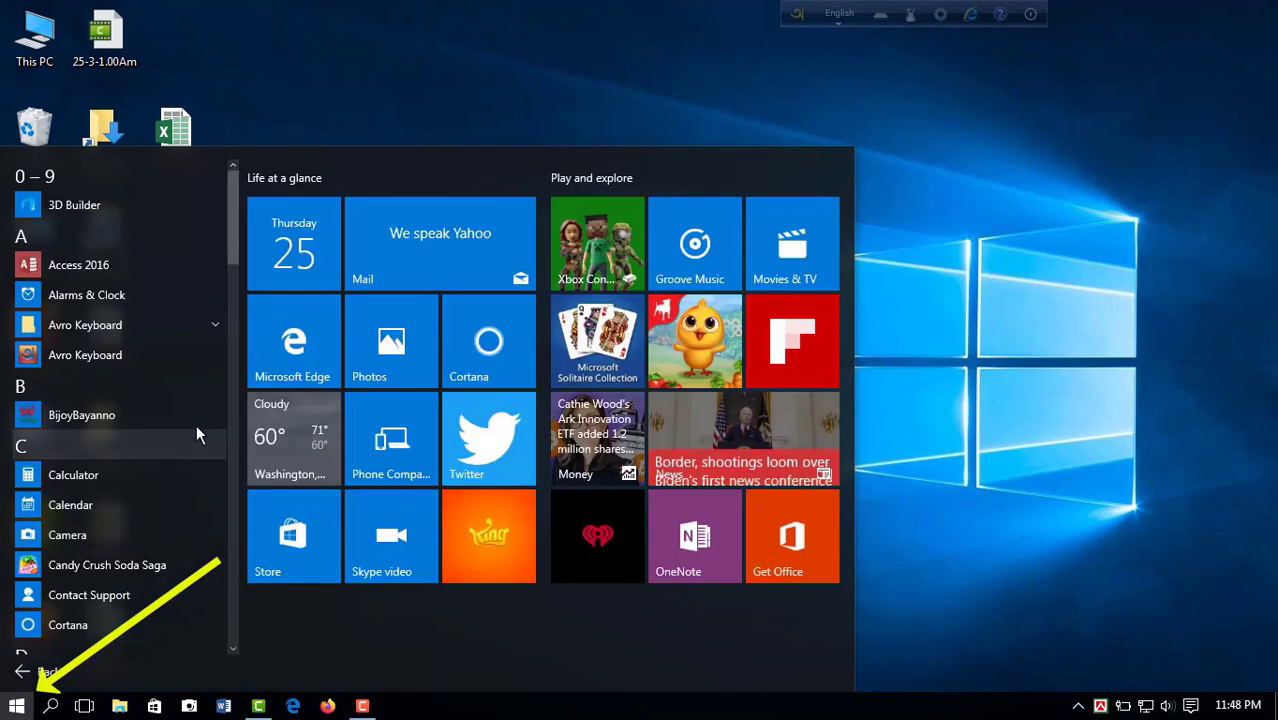
pyautogui.moveTo(237, 237); pyautogui.dragTo(233, 288)
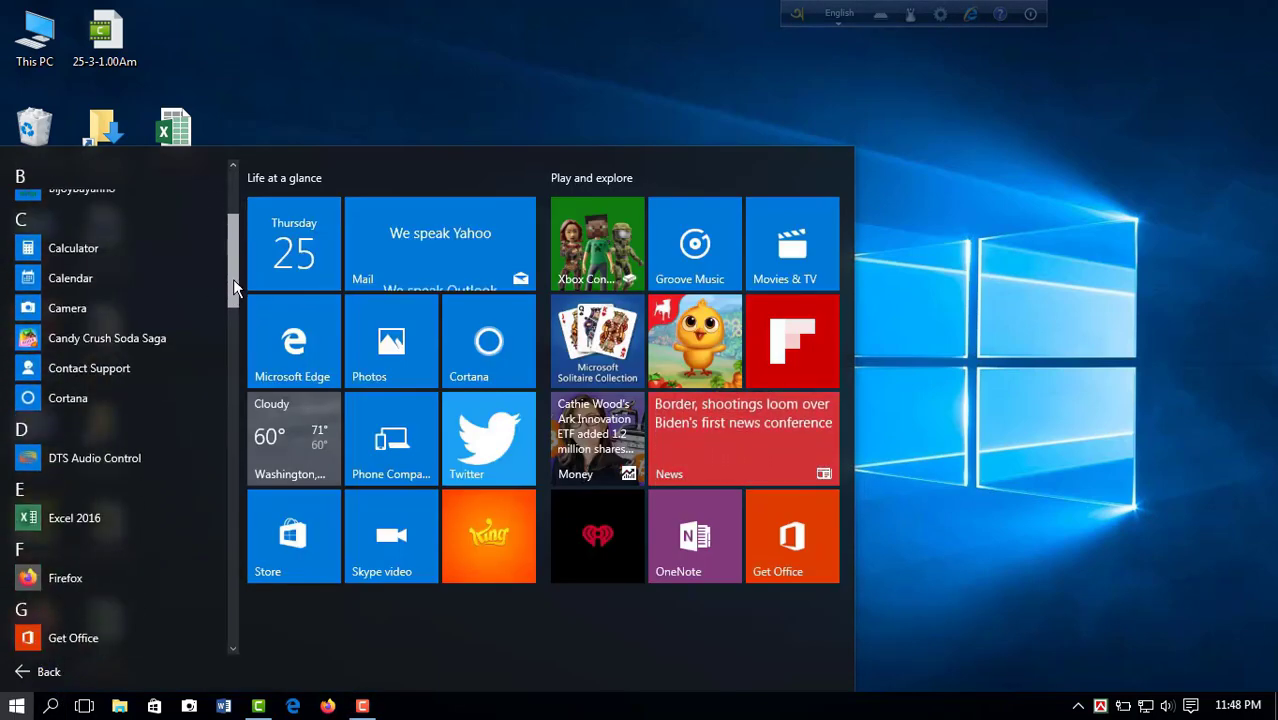
pyautogui.click(84, 518)
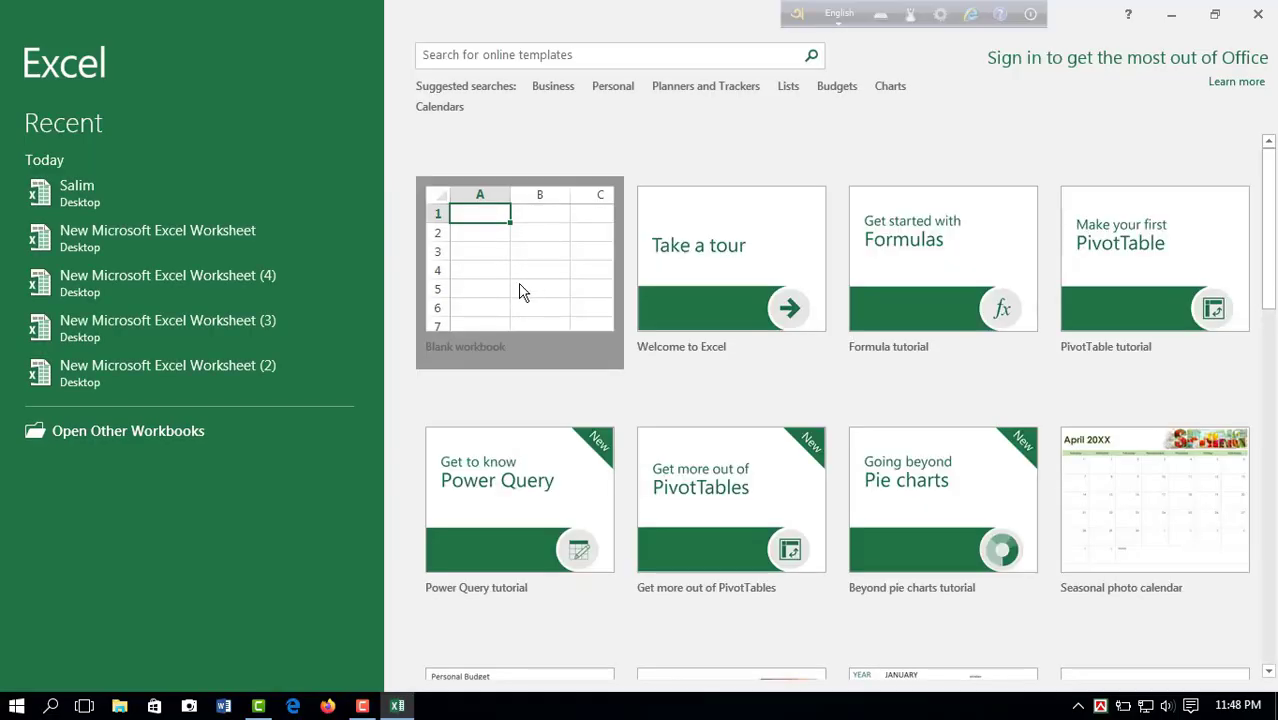
pyautogui.click(519, 291)
pyautogui.click(519, 288)
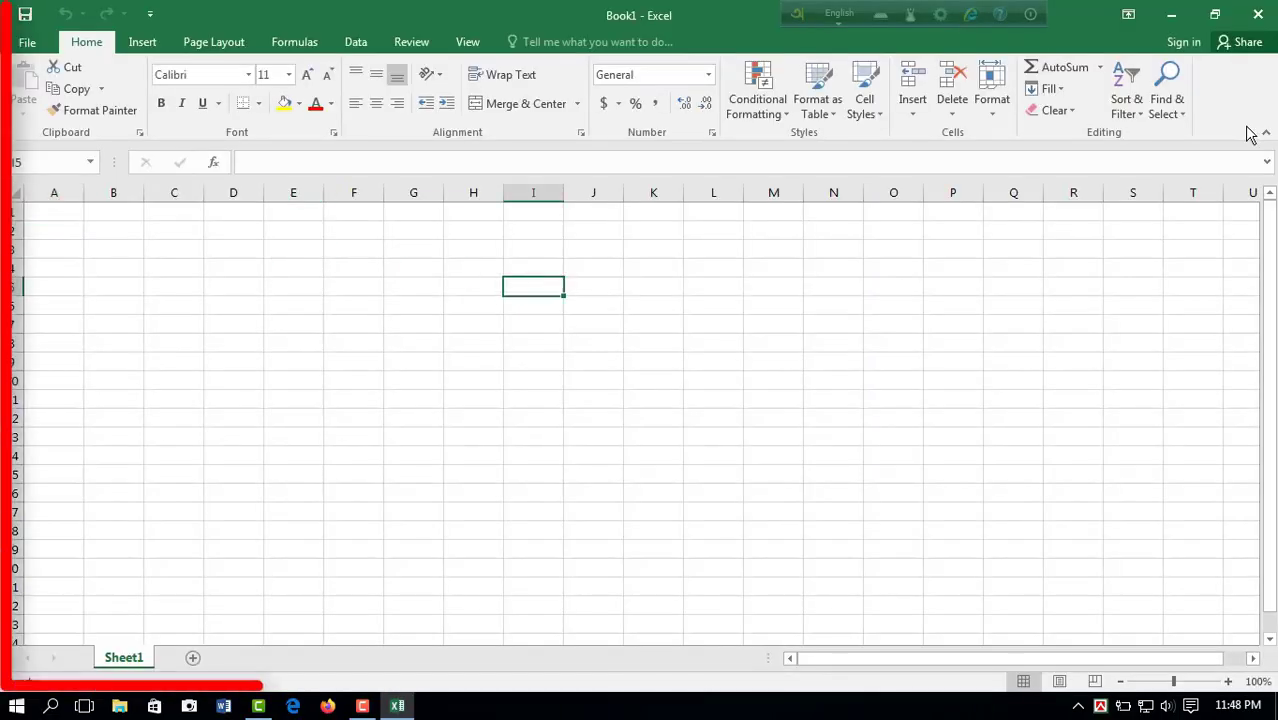
pyautogui.click(1258, 17)
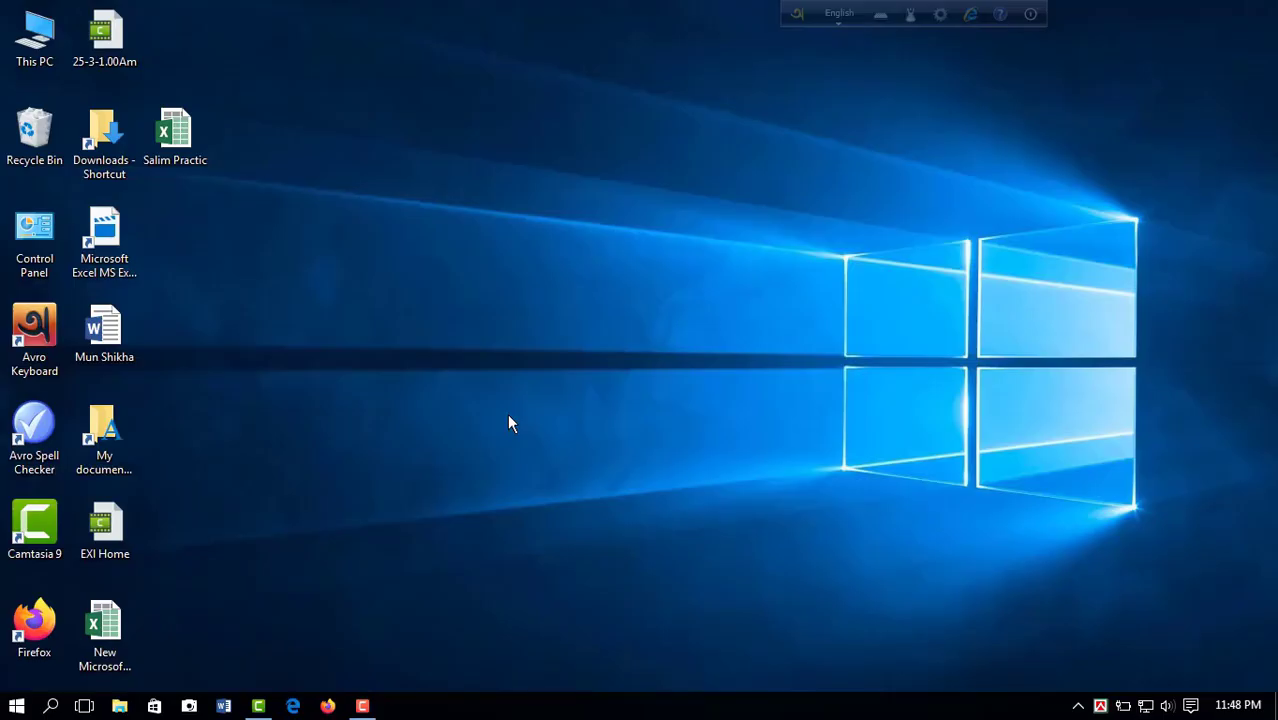
# Step: Search Windows for "ex", start Excel 2016 with a blank workbook, and close it again
pyautogui.click(51, 706)
pyautogui.write('ex')
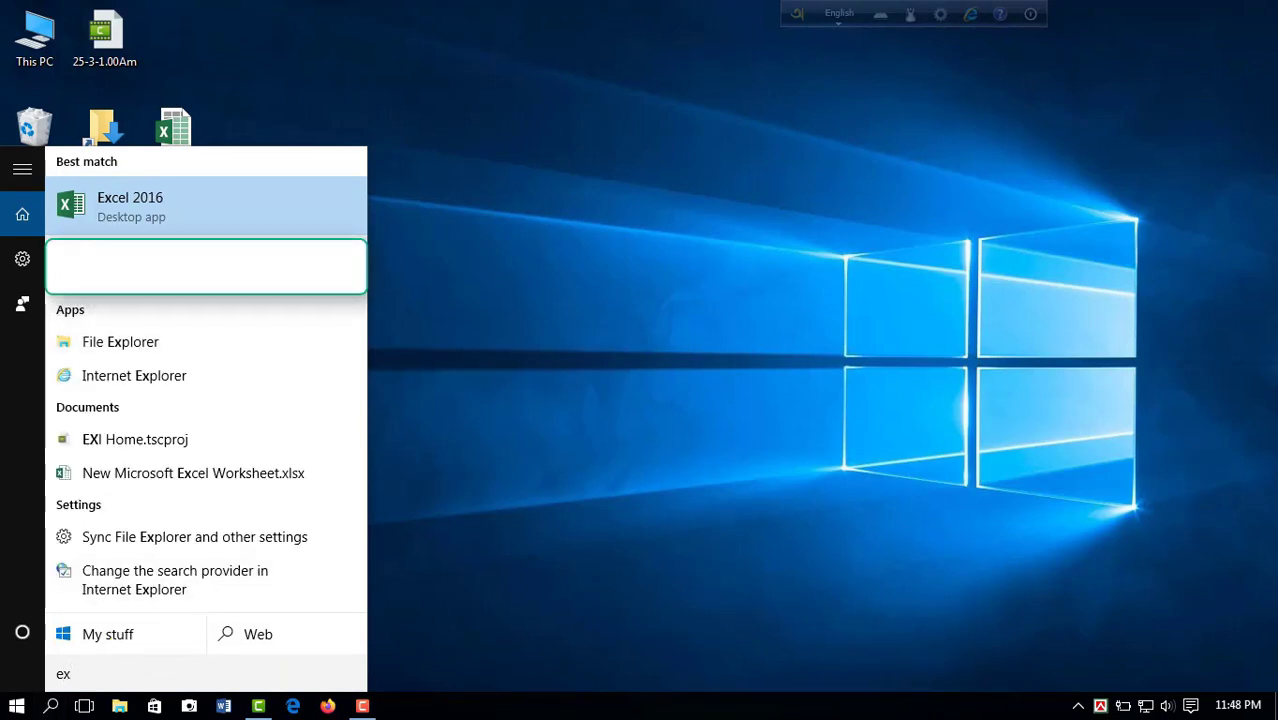
pyautogui.click(147, 217)
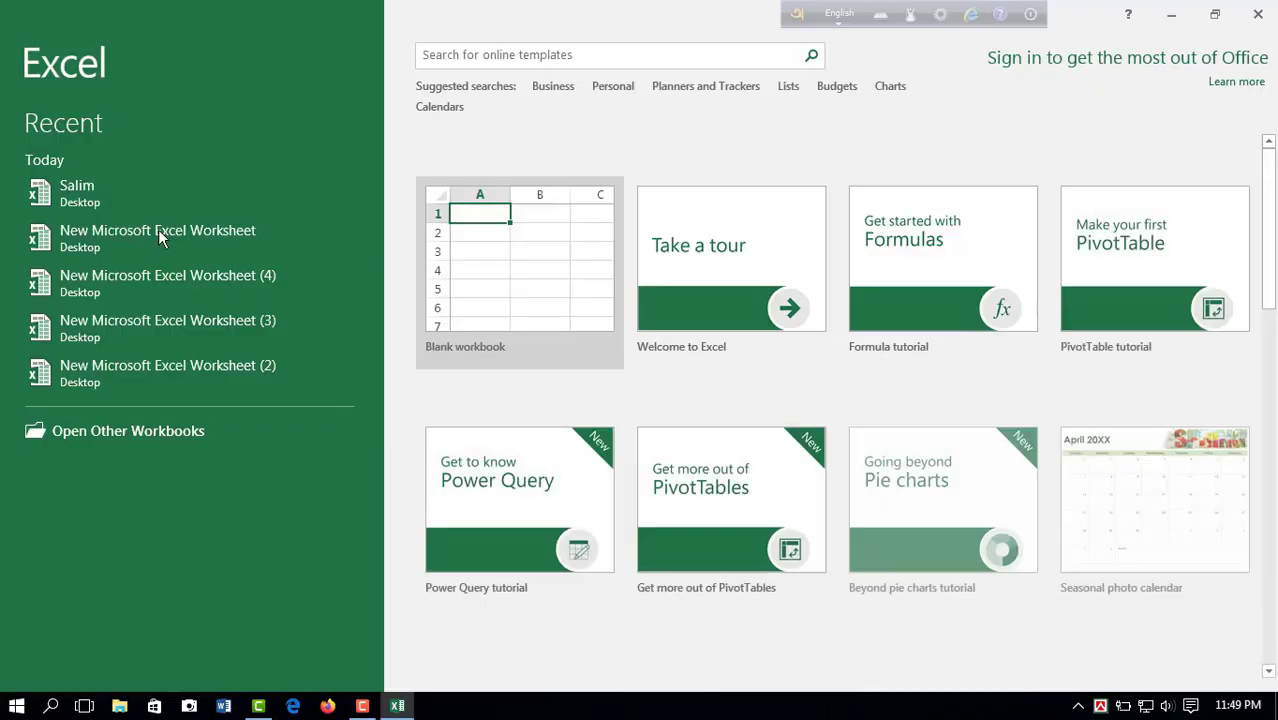
pyautogui.click(511, 291)
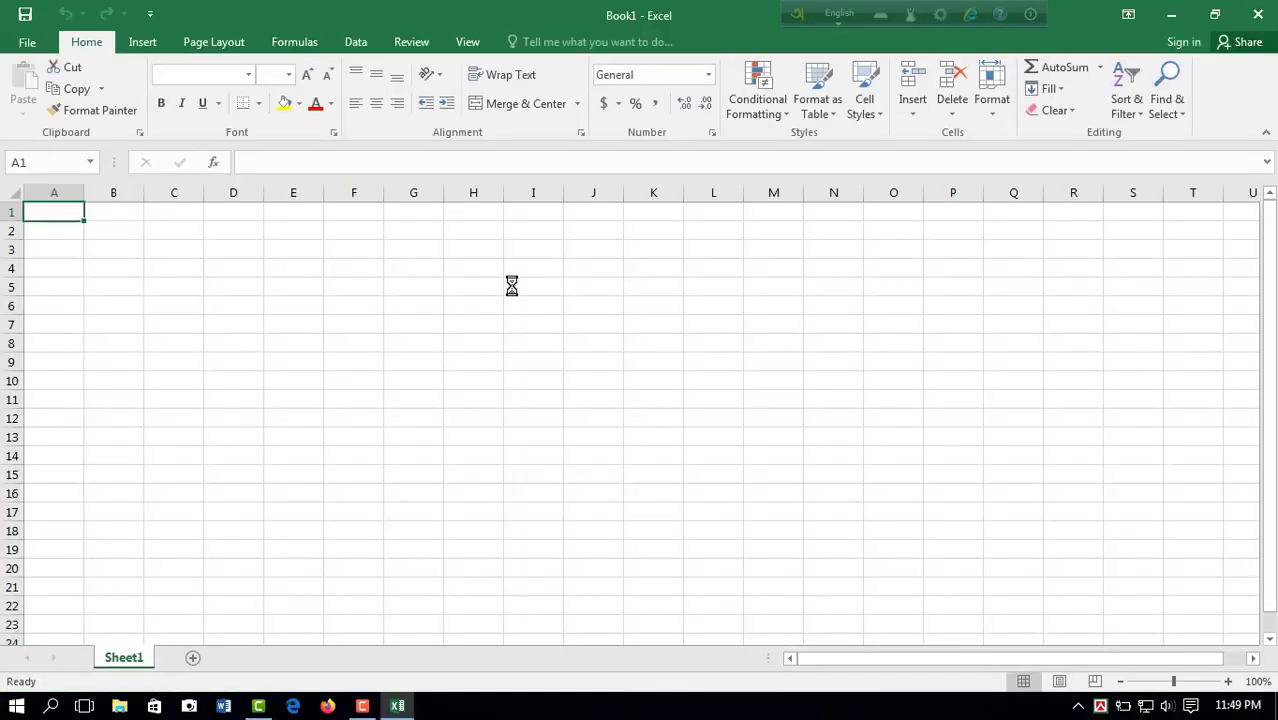
pyautogui.click(511, 286)
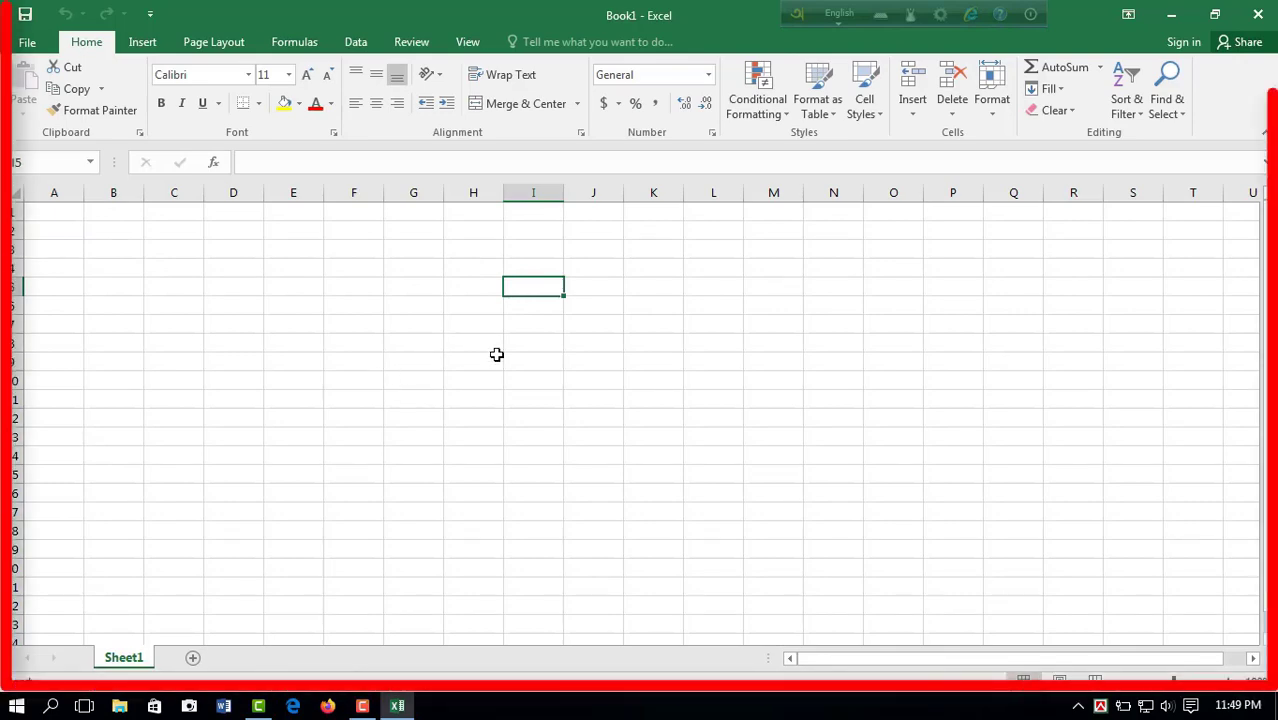
pyautogui.click(1253, 20)
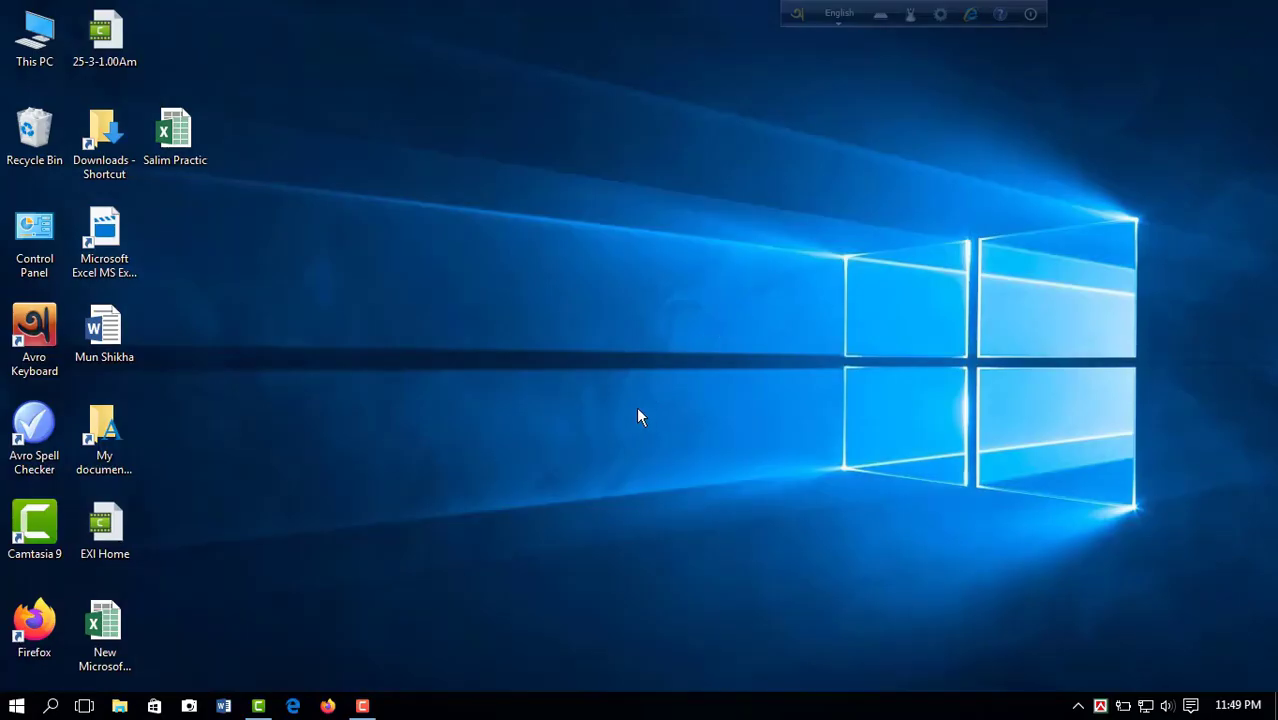
# Step: Create a new Microsoft Excel Worksheet on the desktop, keep its default name, and open it
pyautogui.rightClick(568, 277)
pyautogui.moveTo(632, 461)
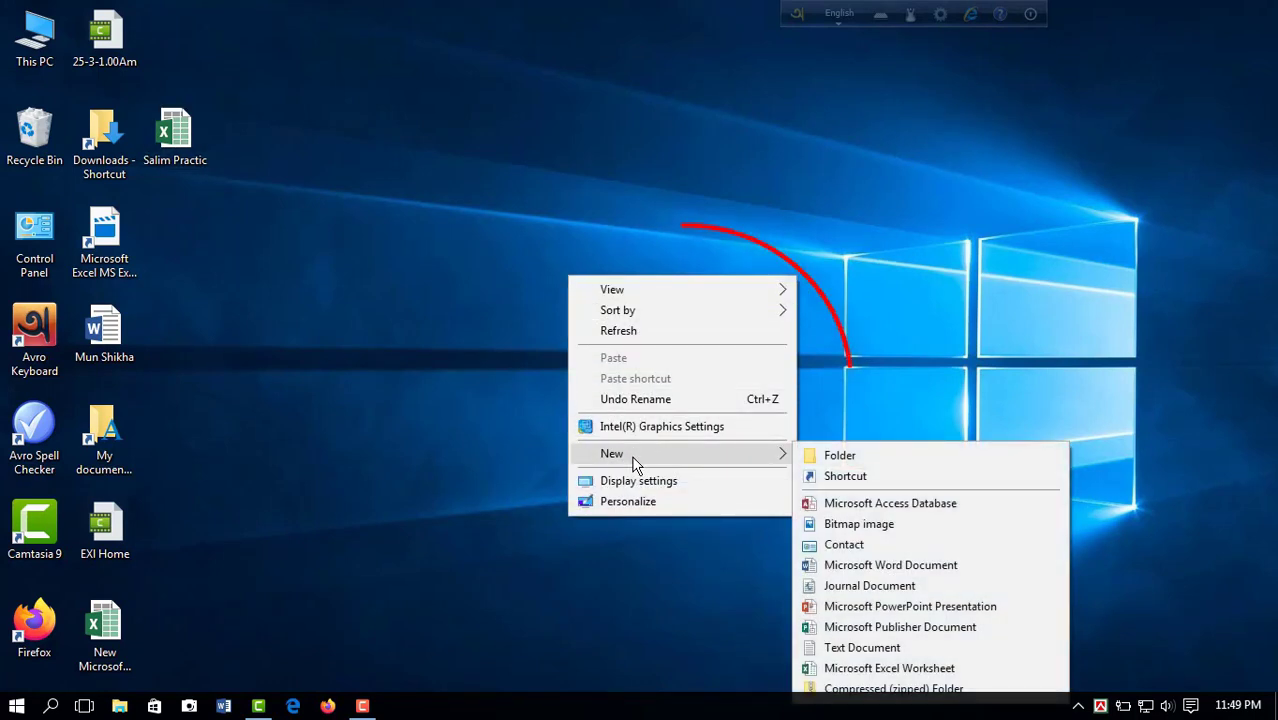
pyautogui.click(880, 668)
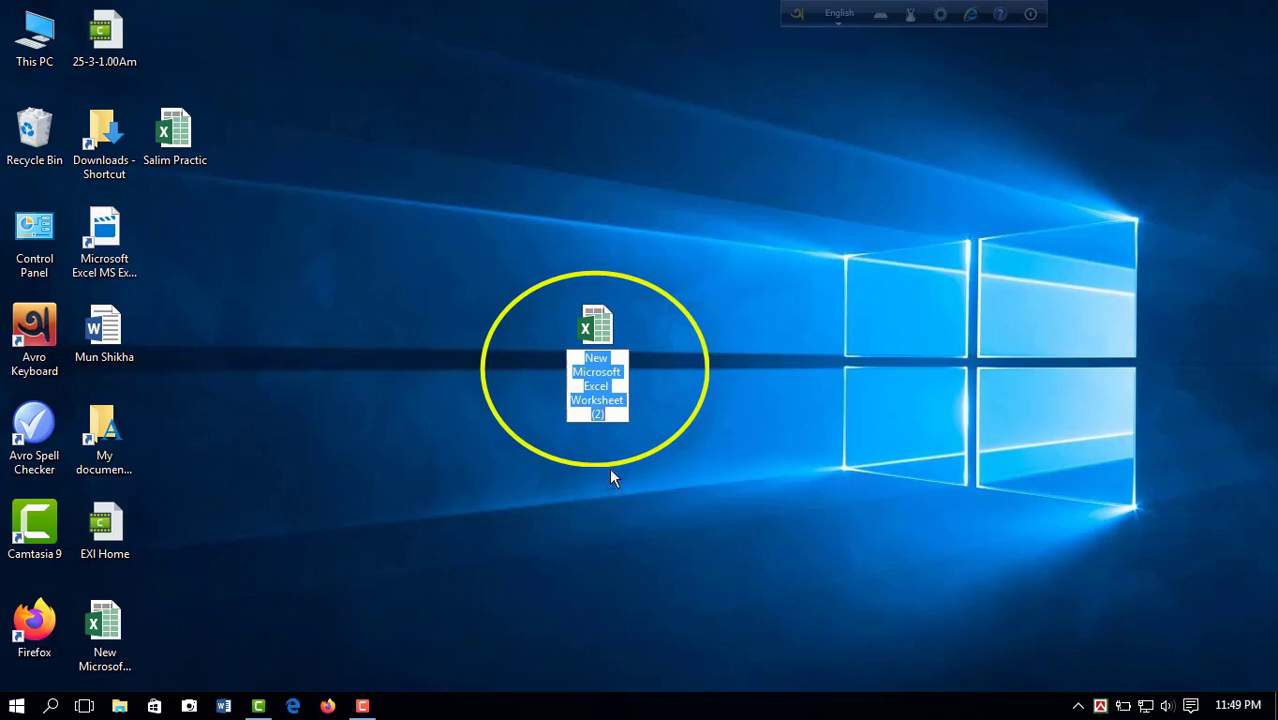
pyautogui.press('Return')
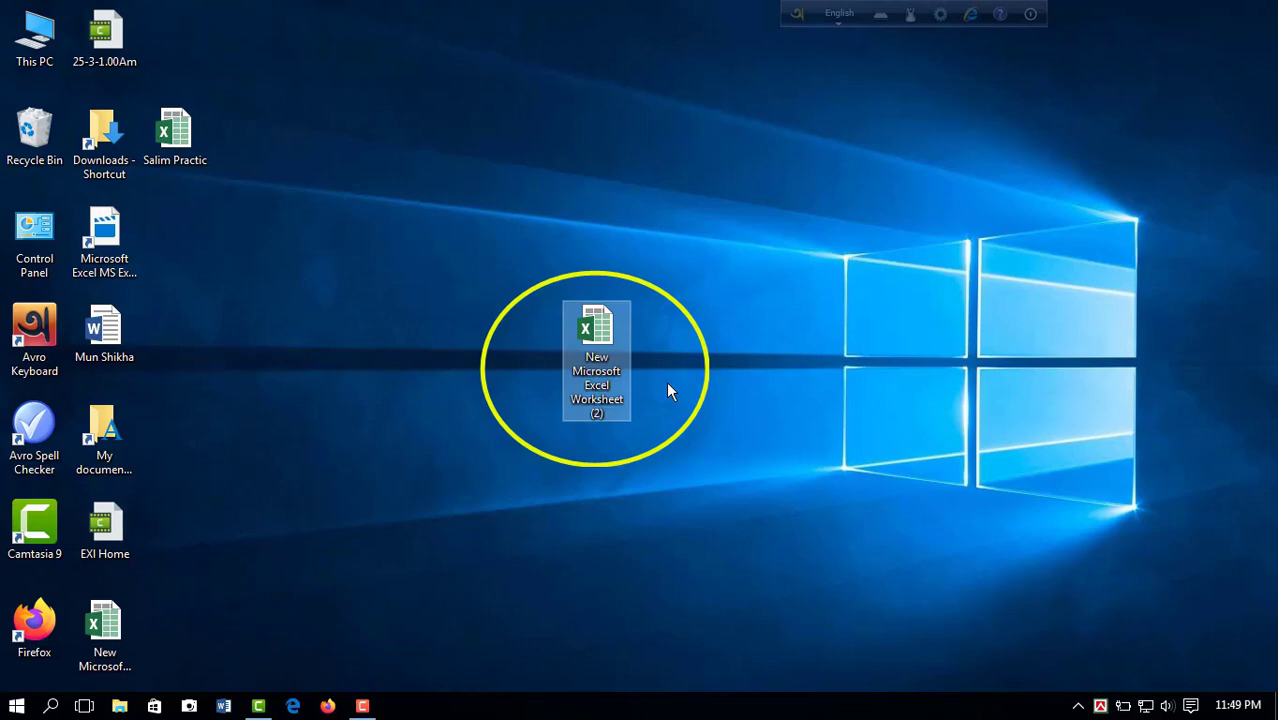
pyautogui.doubleClick(613, 340)
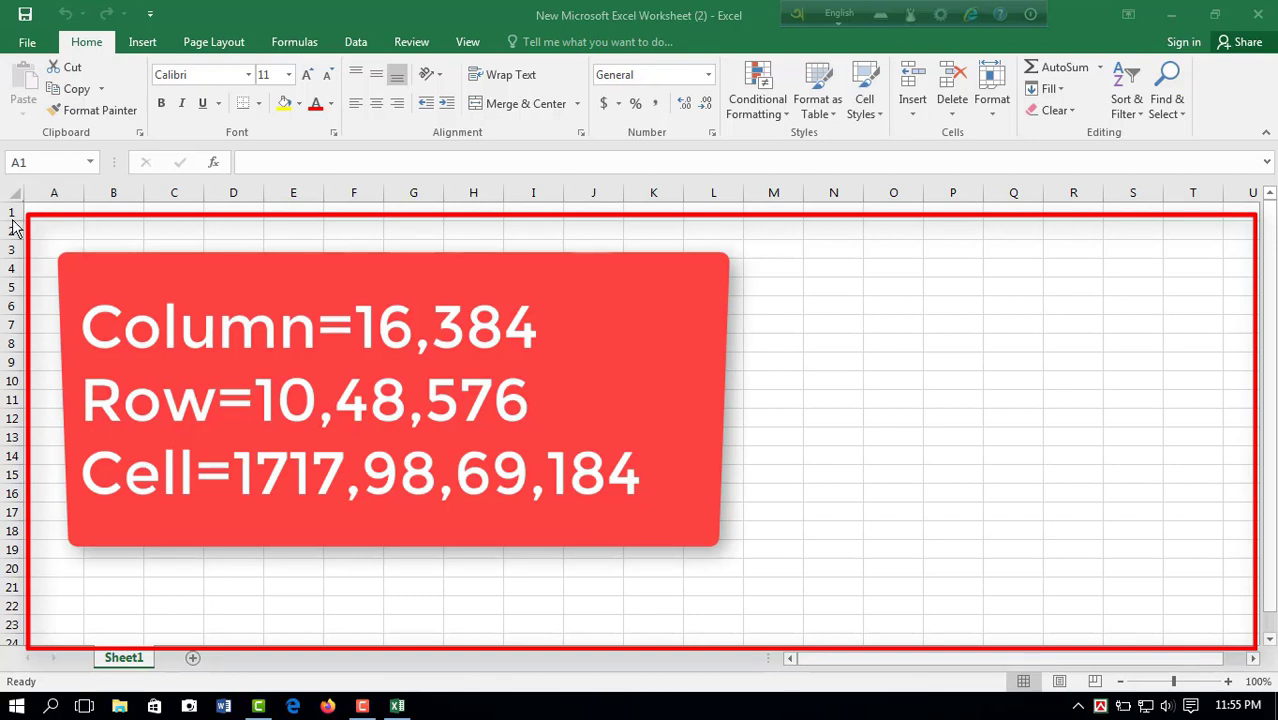
# Step: Examine the empty worksheet by selecting cells such as G9, F7 and F10 and looking further along its rows and columns
pyautogui.click(293, 306)
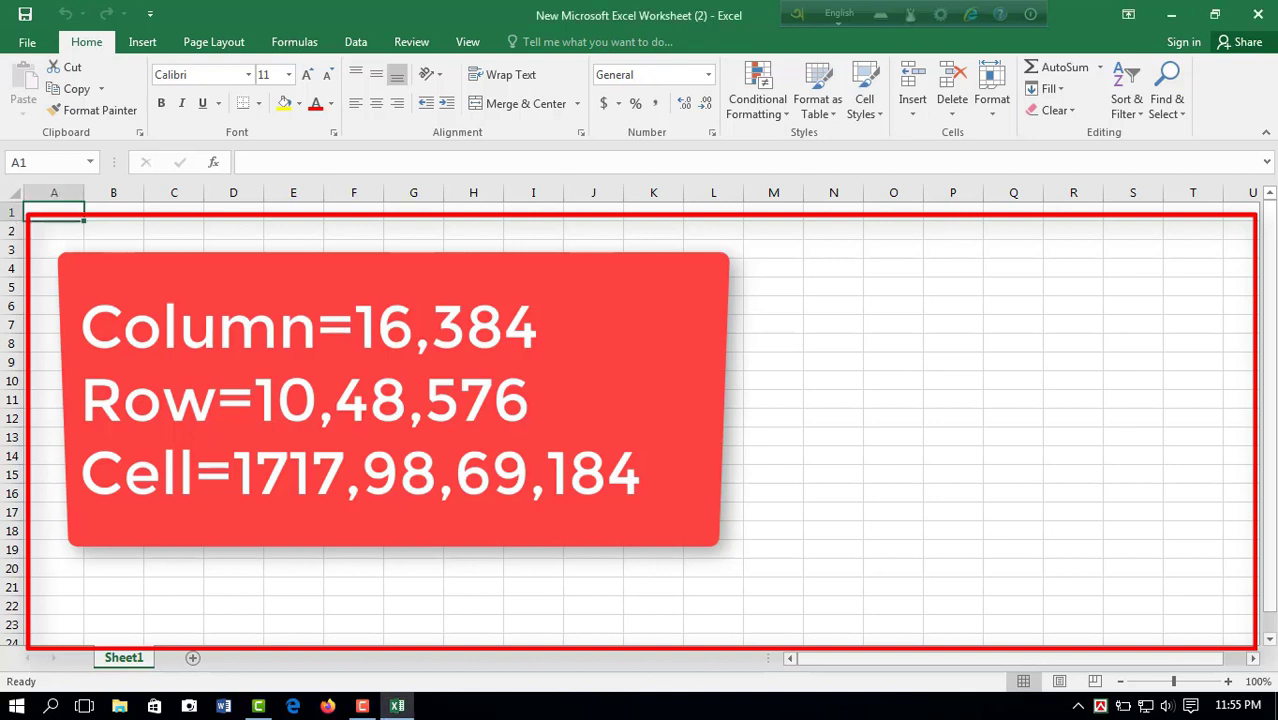
pyautogui.click(293, 306)
pyautogui.click(293, 362)
pyautogui.click(413, 362)
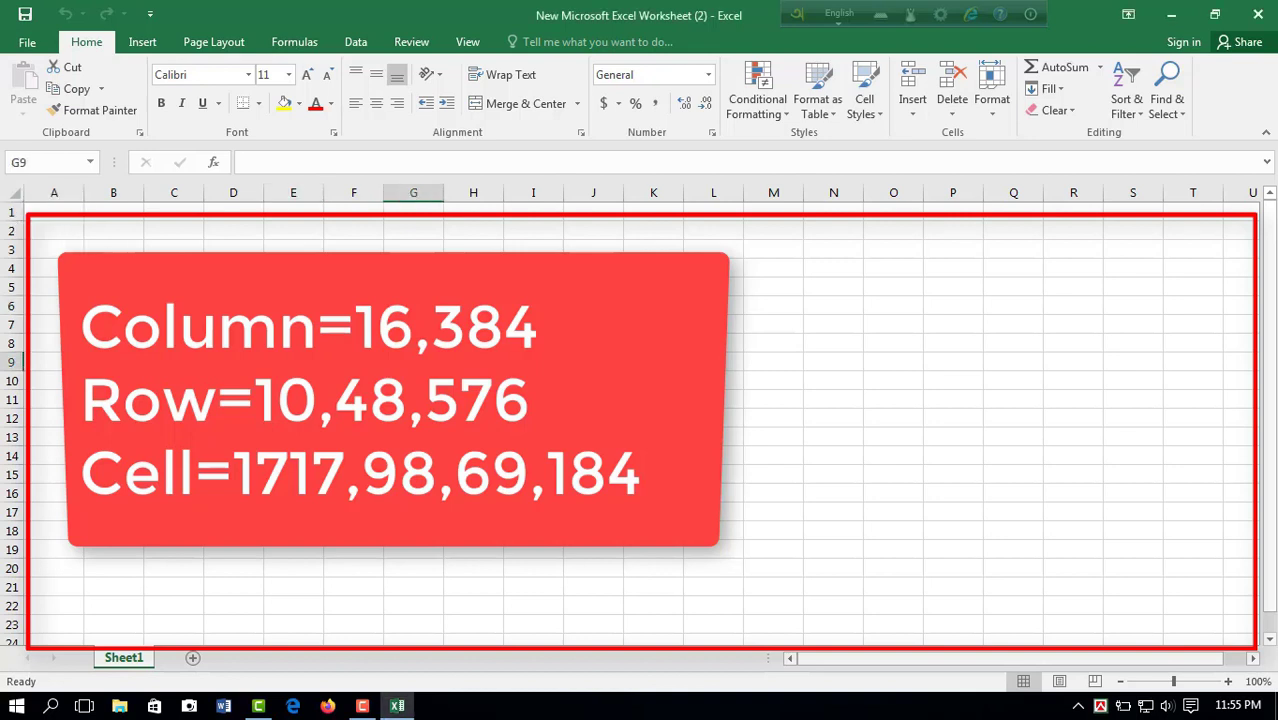
pyautogui.click(353, 324)
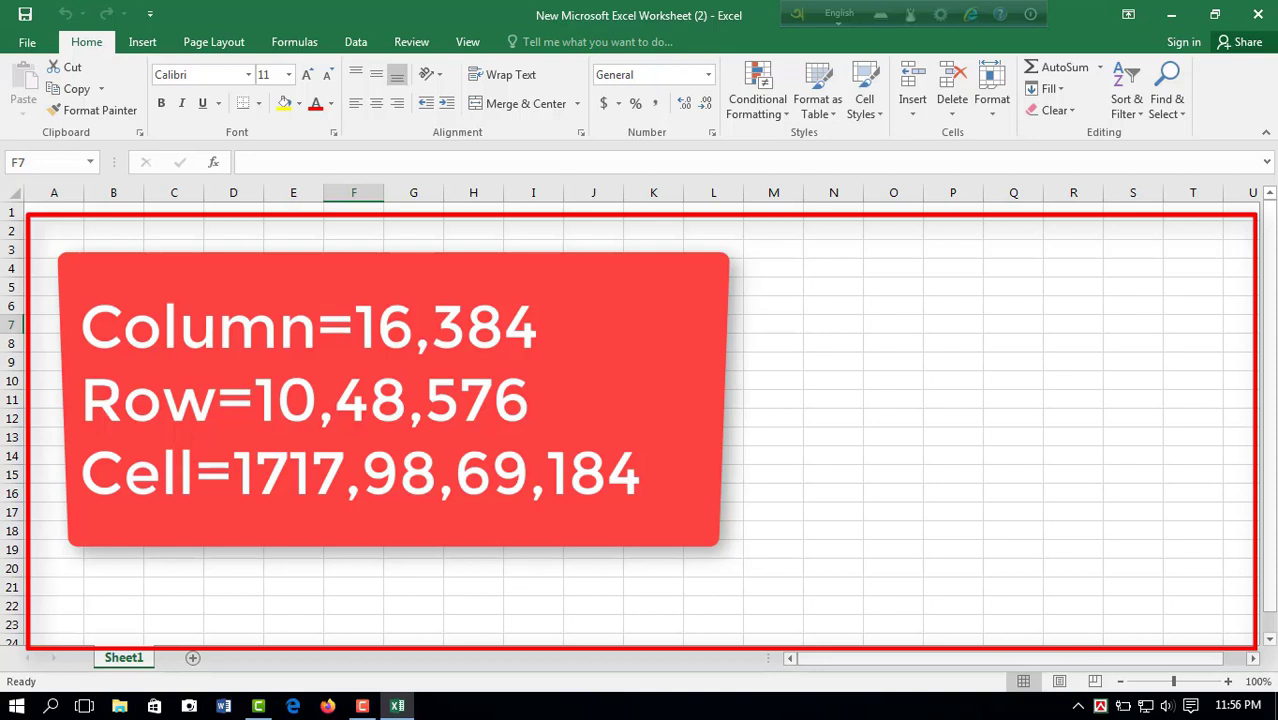
pyautogui.click(353, 381)
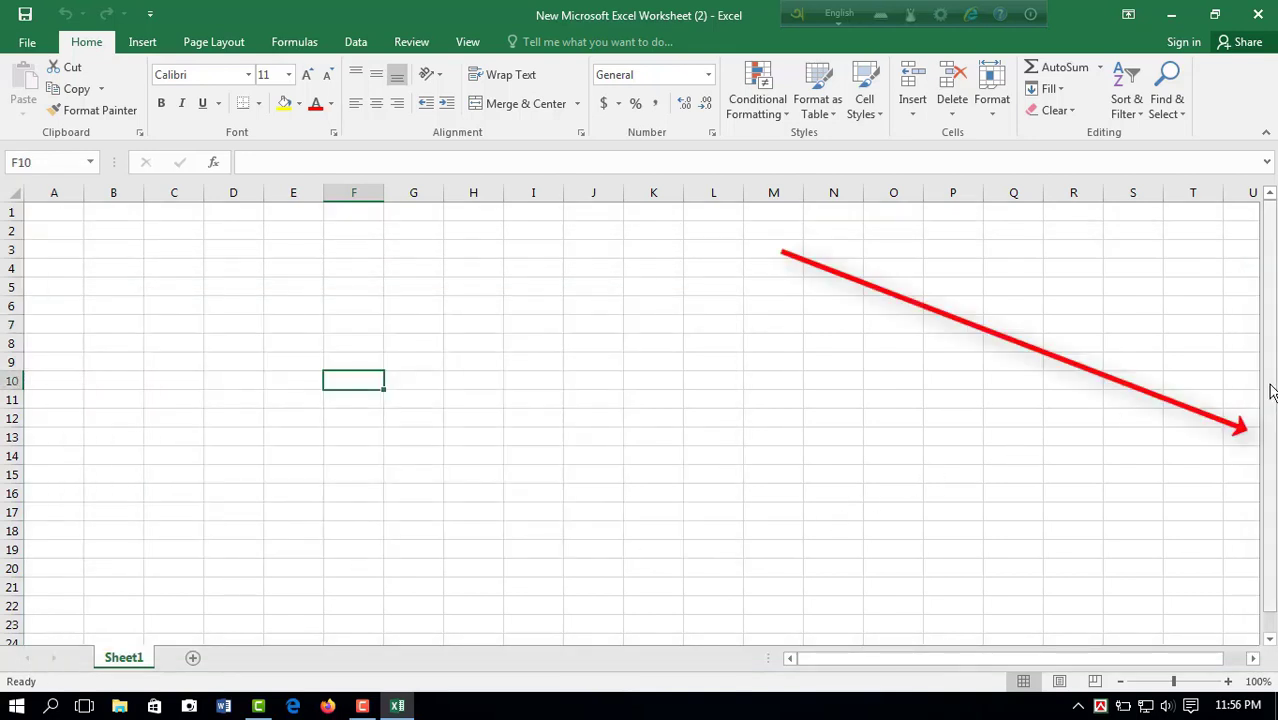
pyautogui.moveTo(1270, 390); pyautogui.dragTo(1271, 421)
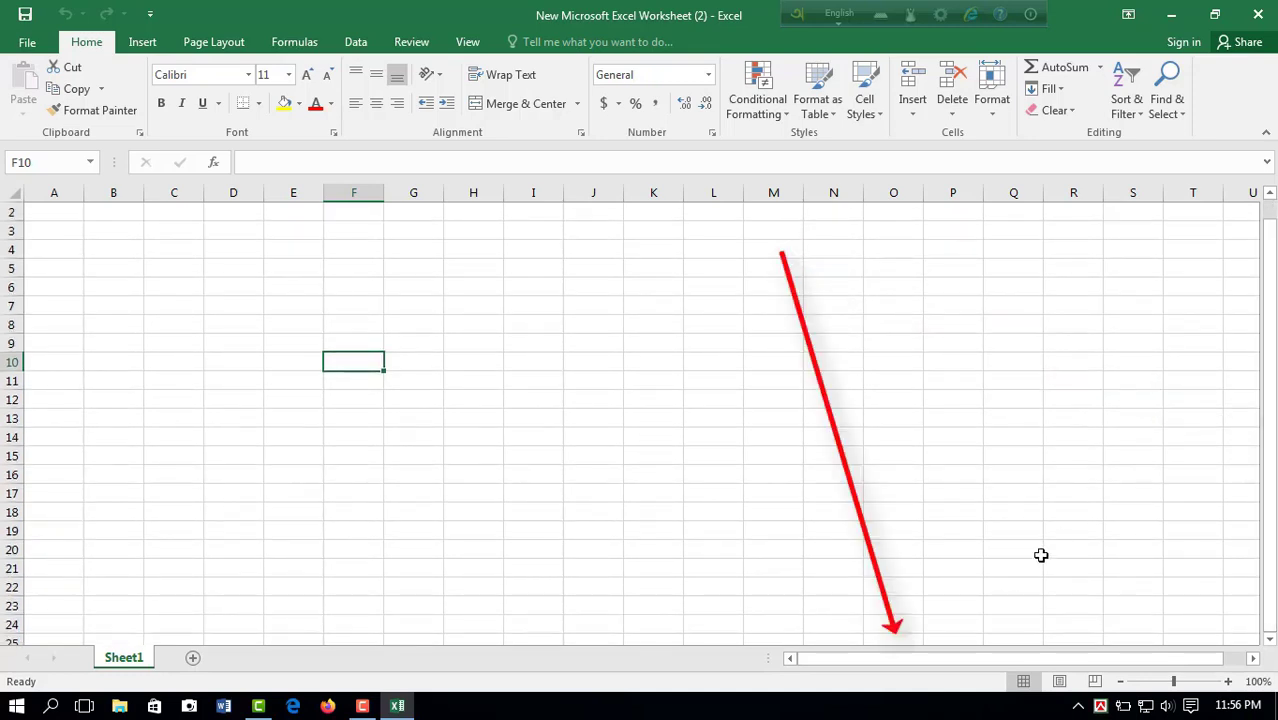
pyautogui.moveTo(912, 665); pyautogui.dragTo(933, 666)
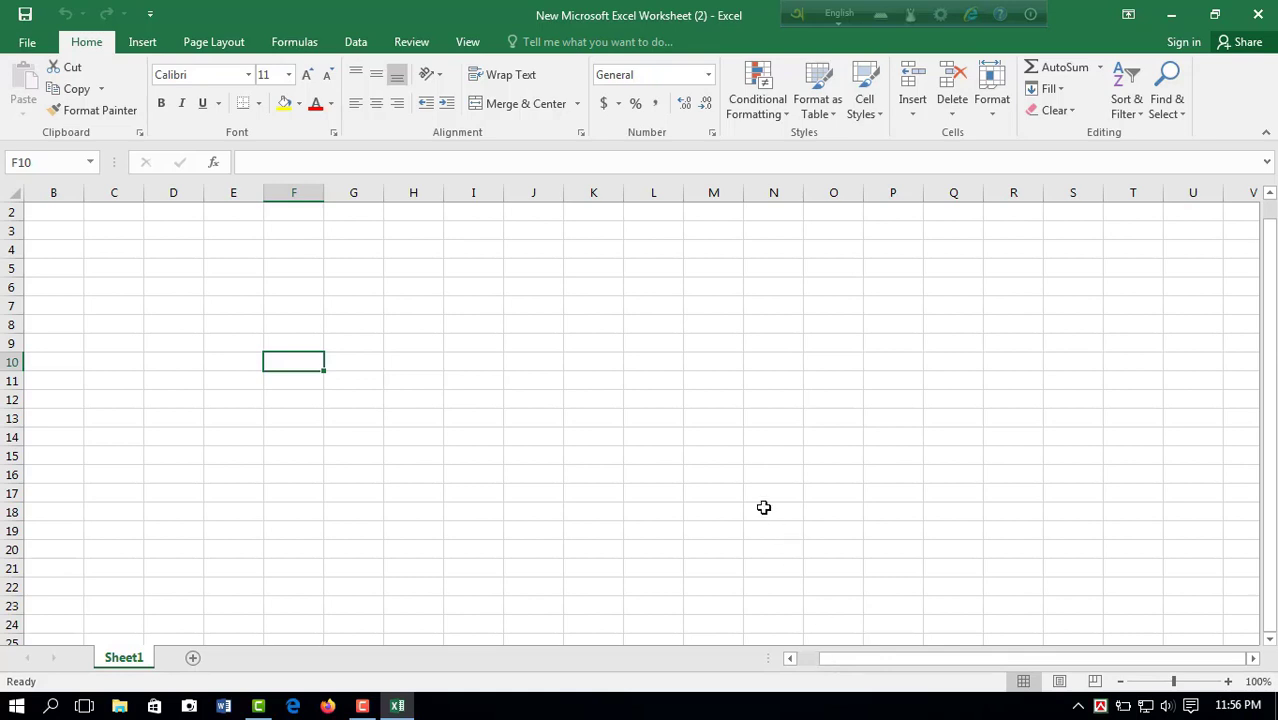
# Step: View the workbook's Info page with its file commands, and return to the worksheet
pyautogui.click(27, 41)
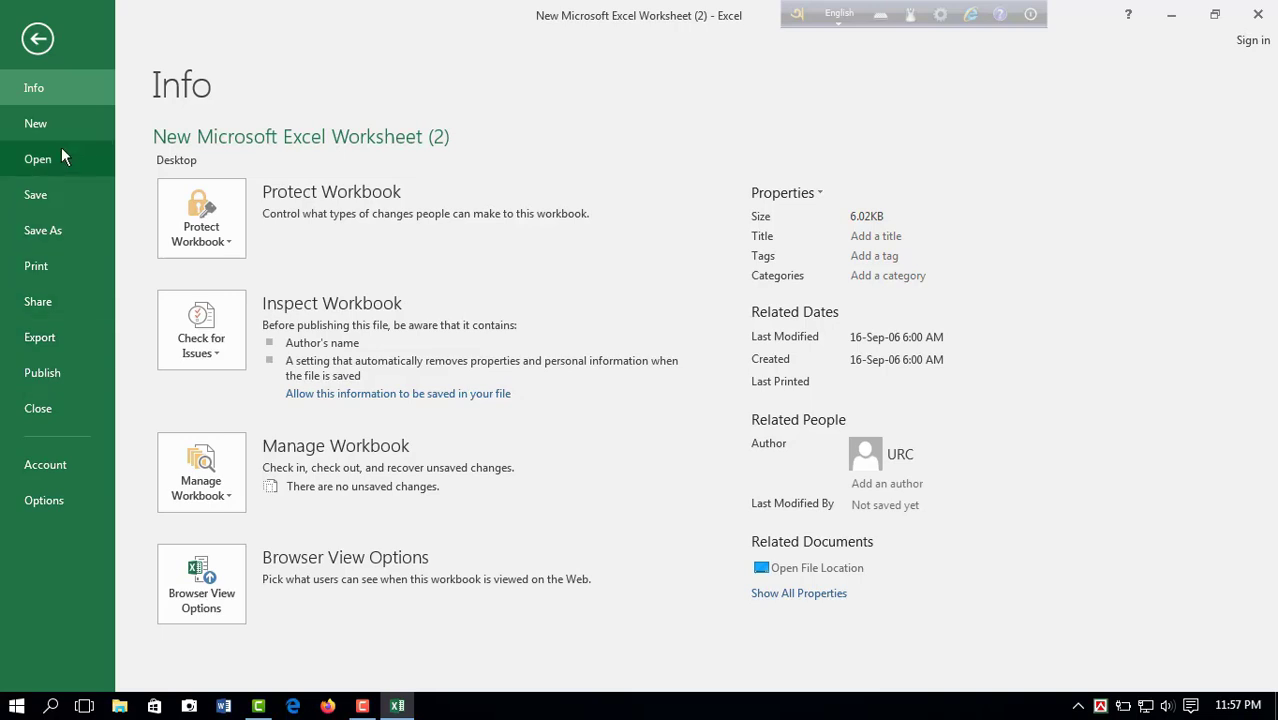
pyautogui.click(39, 40)
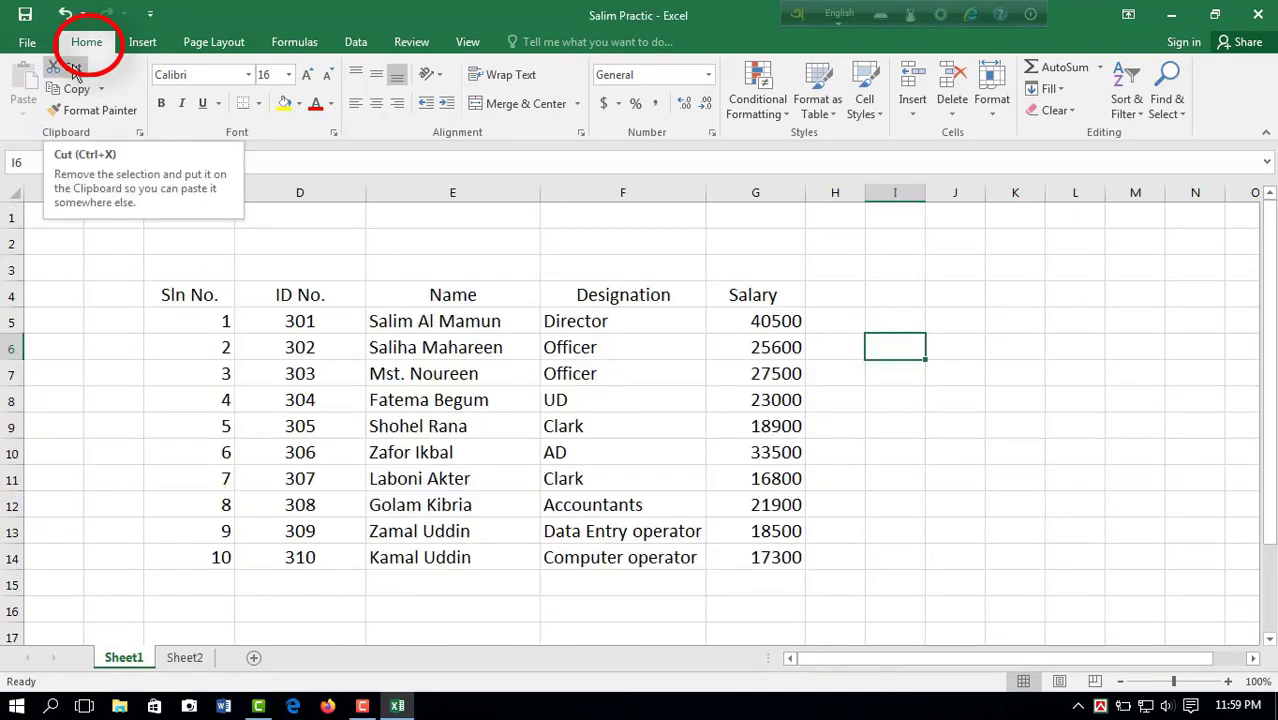
# Step: Cut the name in cell E6 and paste it into cell K8
pyautogui.click(400, 349)
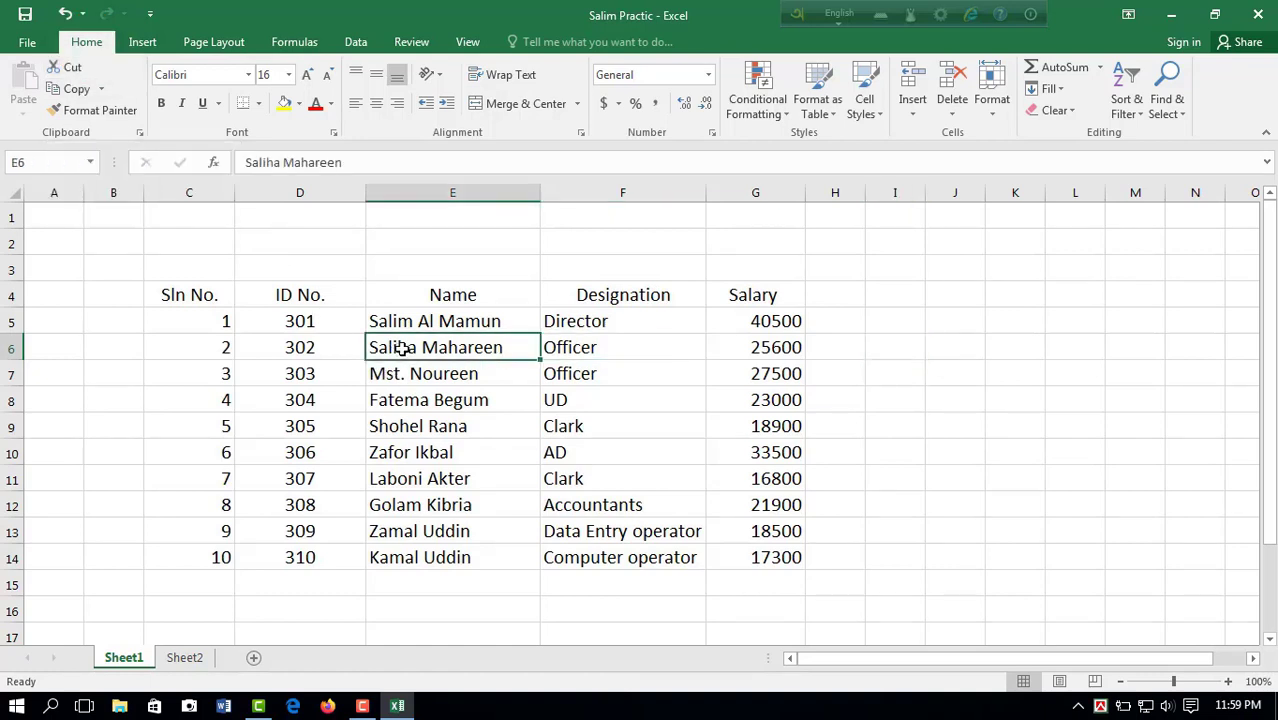
pyautogui.click(70, 70)
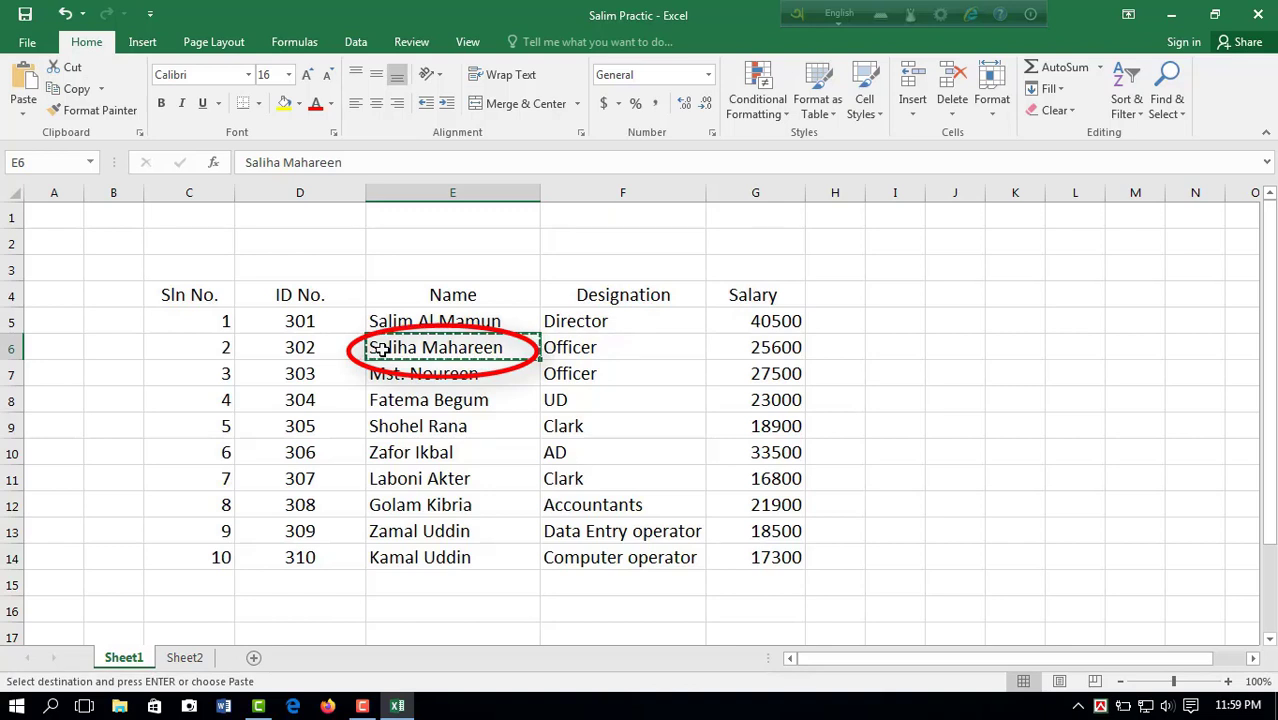
pyautogui.click(1005, 400)
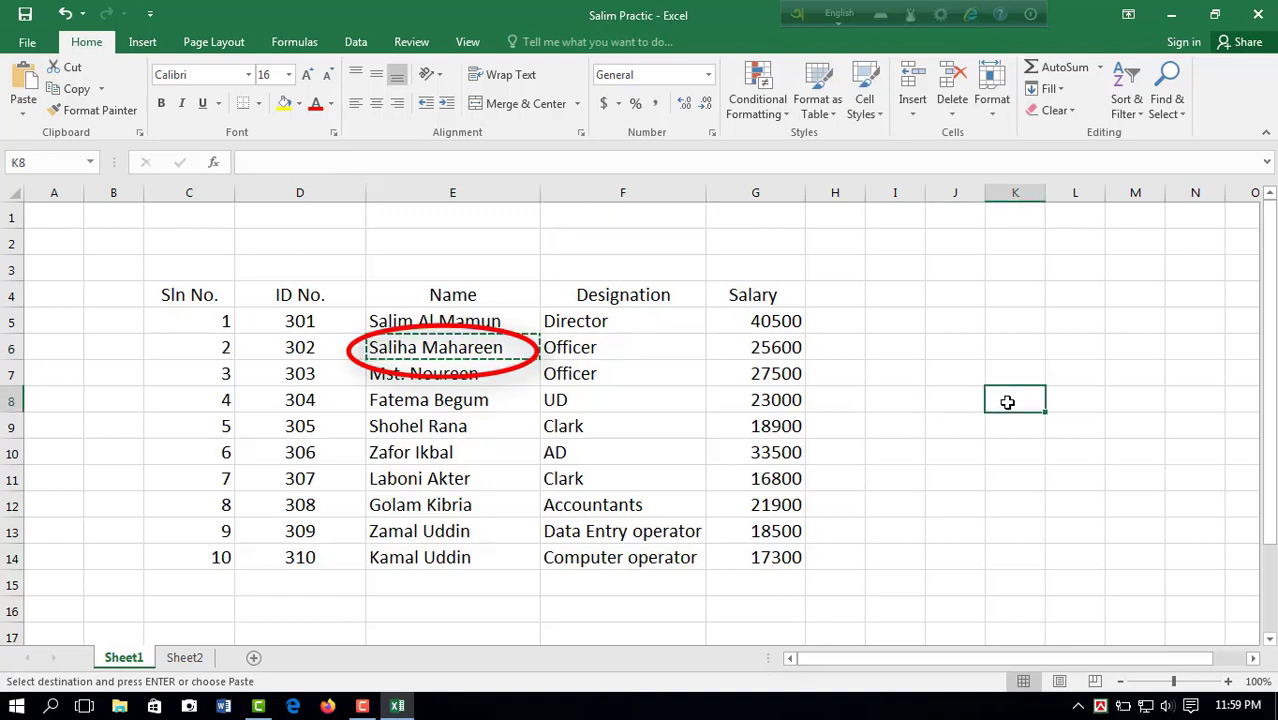
pyautogui.click(22, 82)
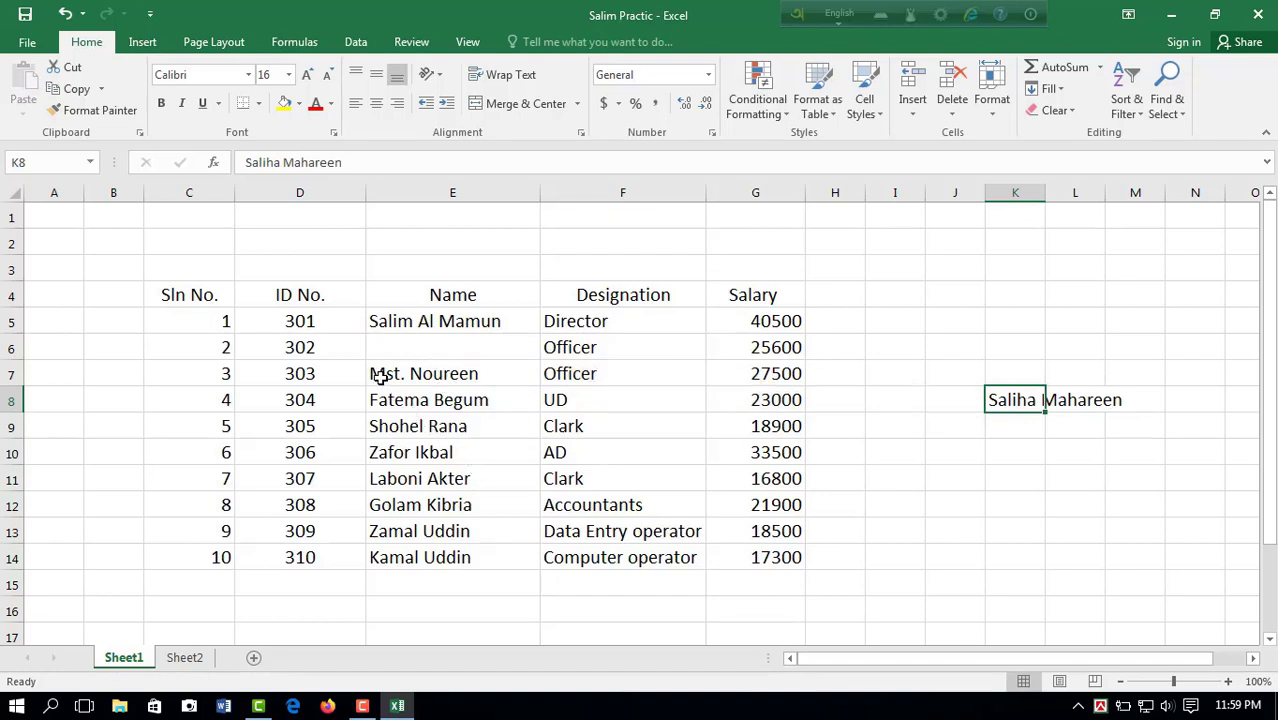
# Step: Copy the two names in cells E7:E8 and paste them starting at cell K11
pyautogui.moveTo(383, 376); pyautogui.dragTo(436, 400)
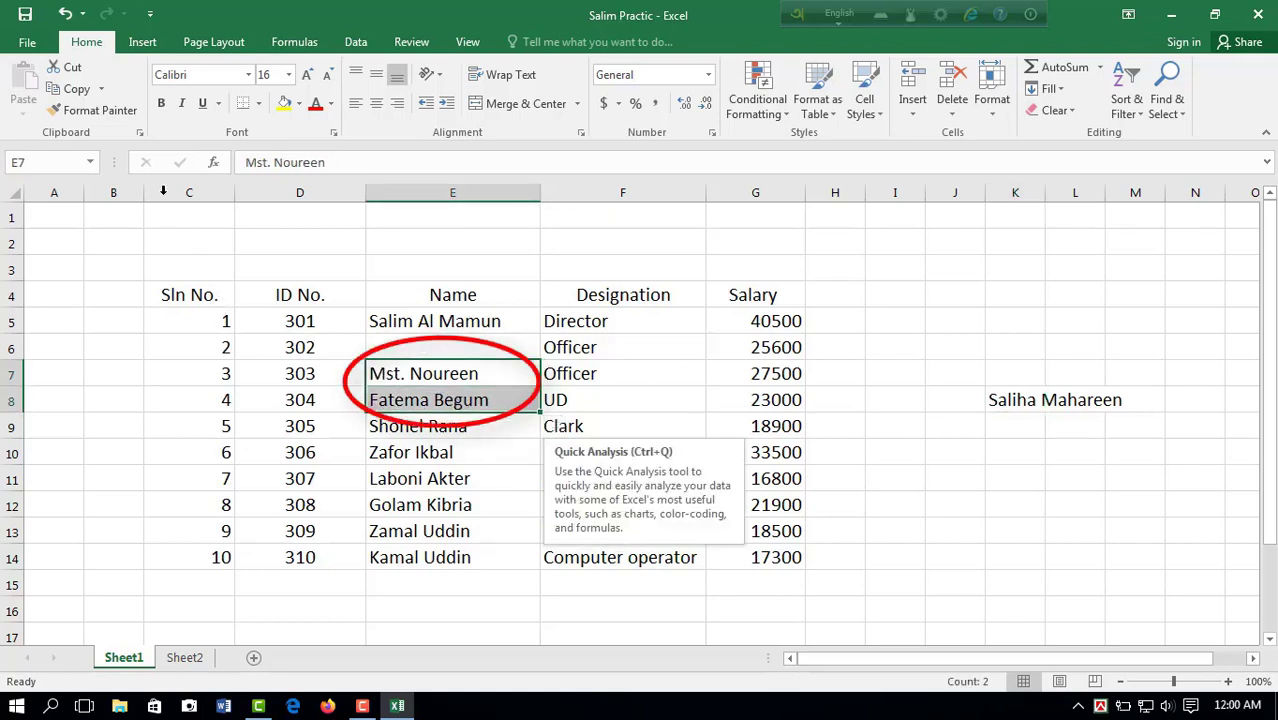
pyautogui.click(78, 89)
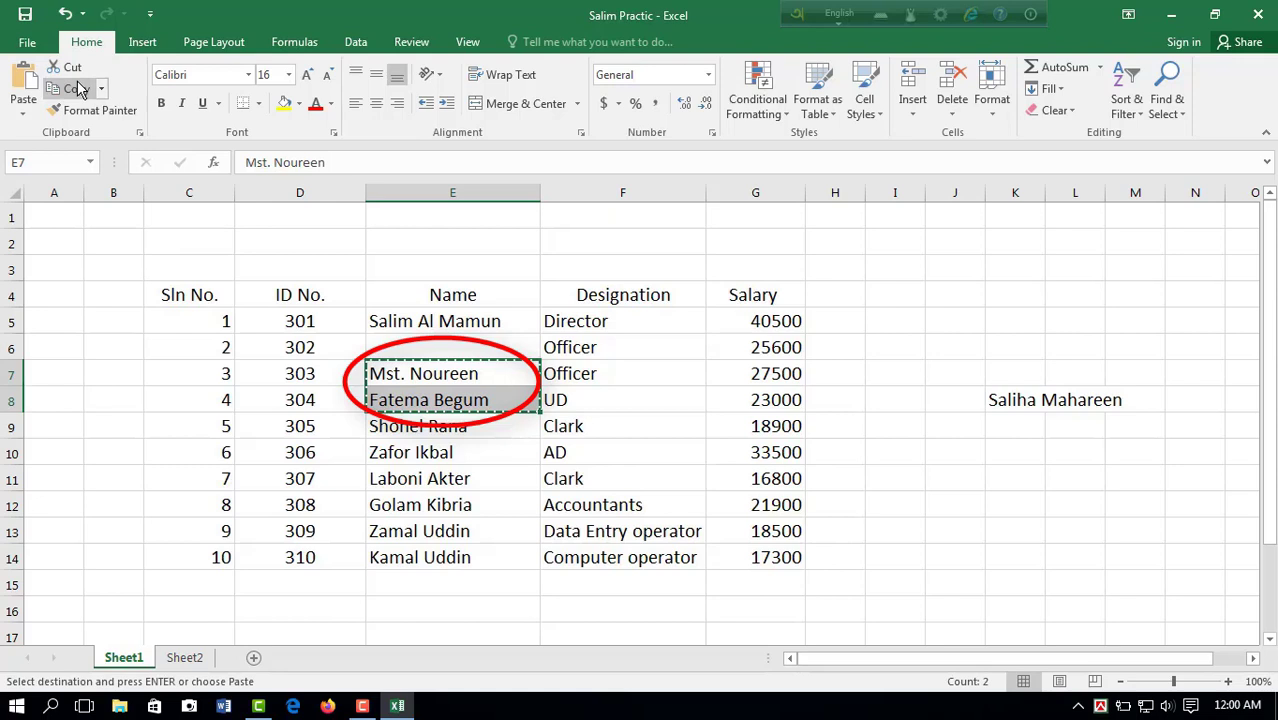
pyautogui.click(1004, 482)
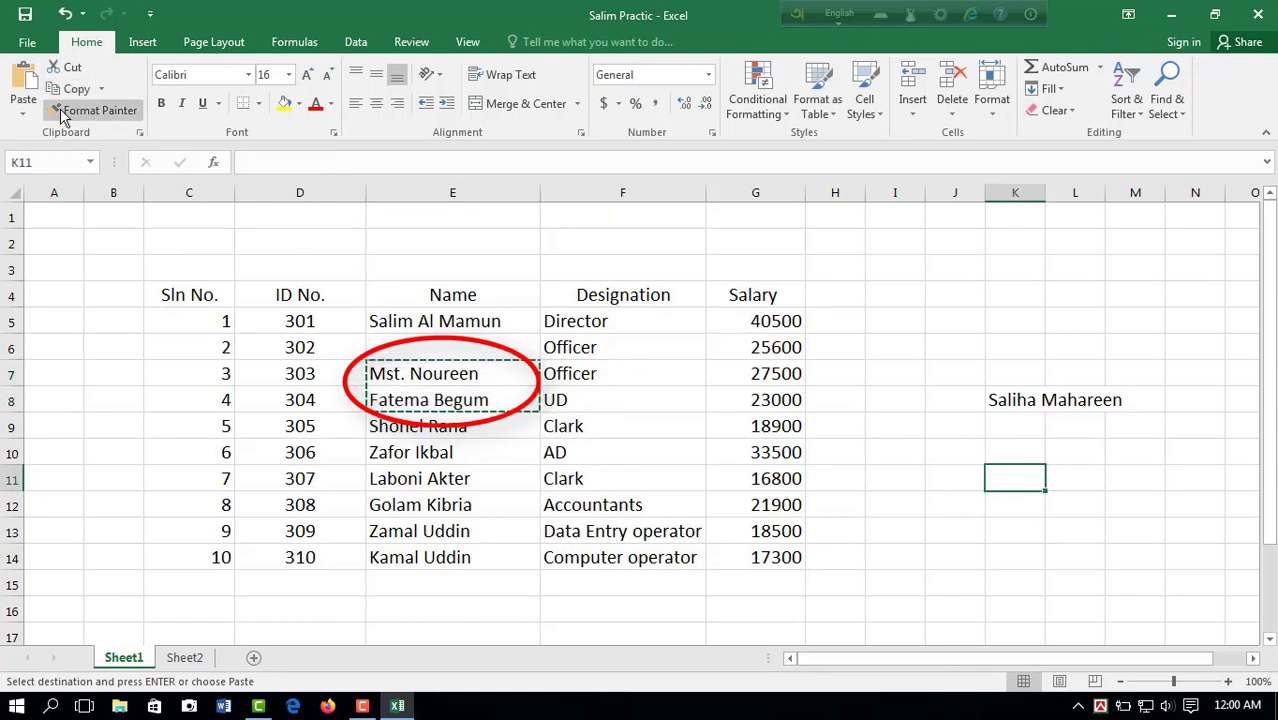
pyautogui.click(23, 88)
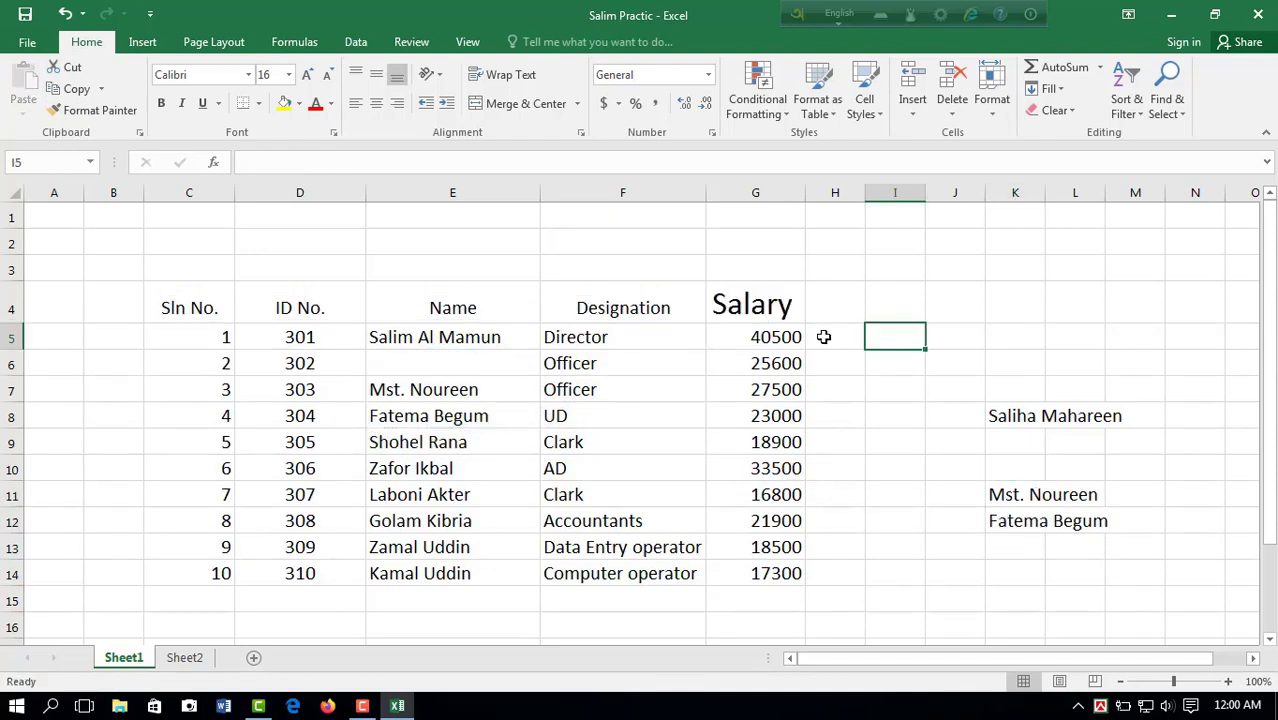
# Step: Copy the formatting of the Salary heading in G4 onto the other headings in C4:F4 with Format Painter
pyautogui.click(767, 309)
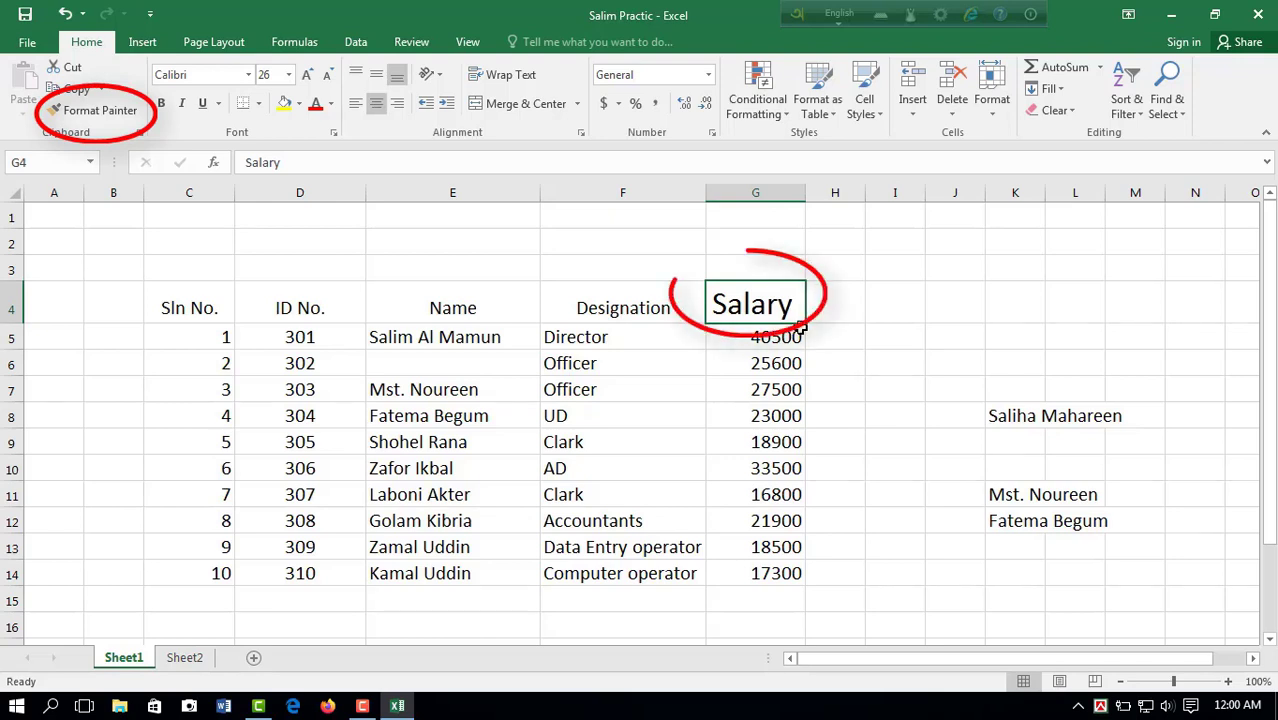
pyautogui.click(99, 118)
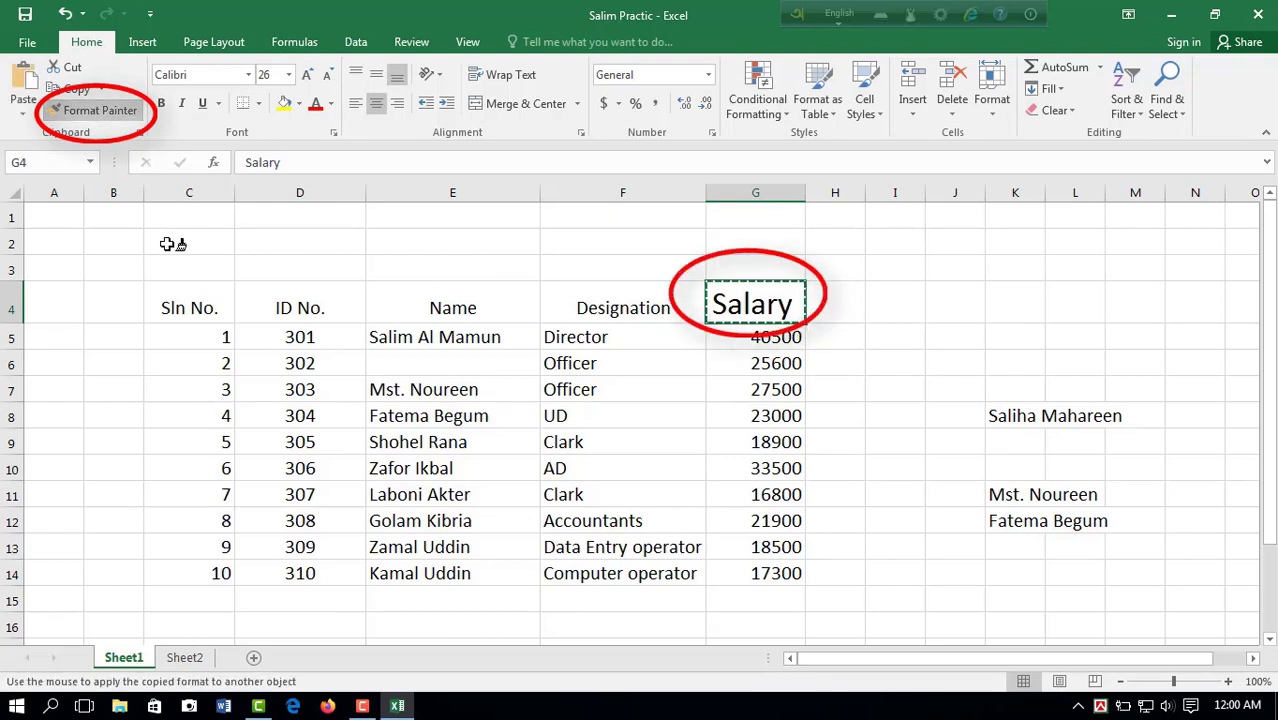
pyautogui.click(203, 303)
pyautogui.moveTo(203, 303); pyautogui.dragTo(650, 307)
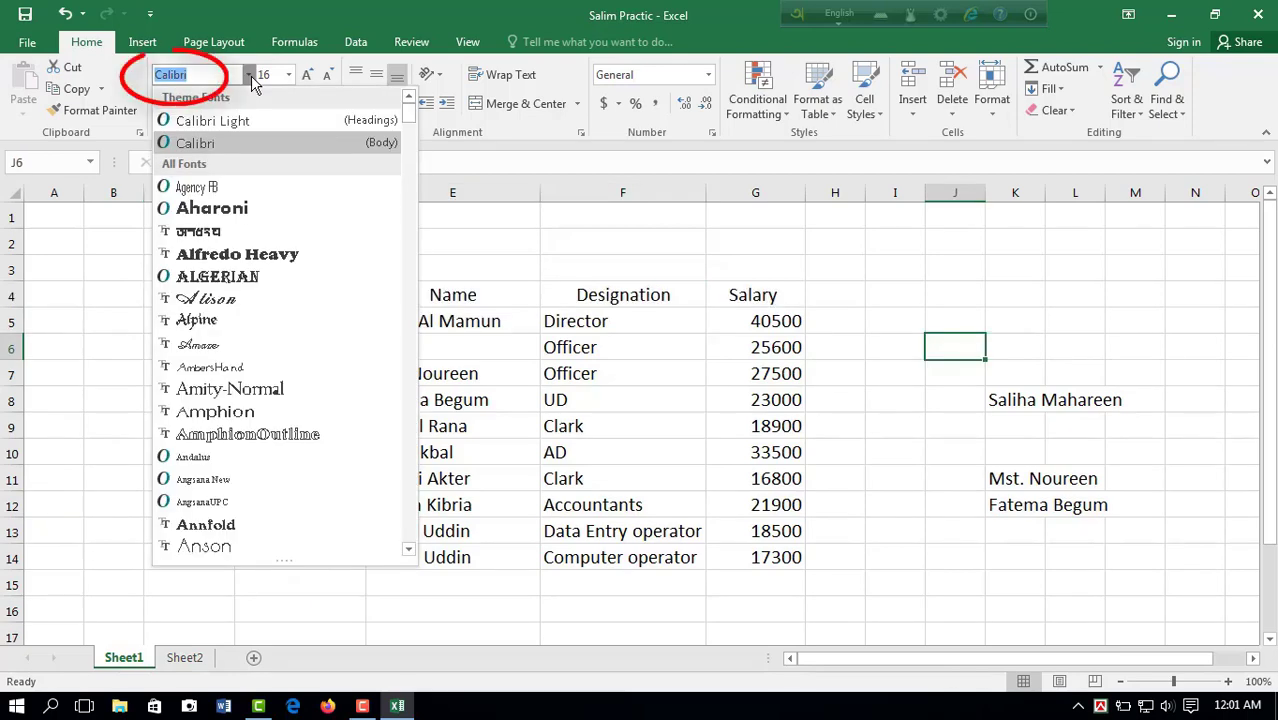
# Step: Change the font of the headings in C4:G4 to Calibri Light
pyautogui.click(453, 362)
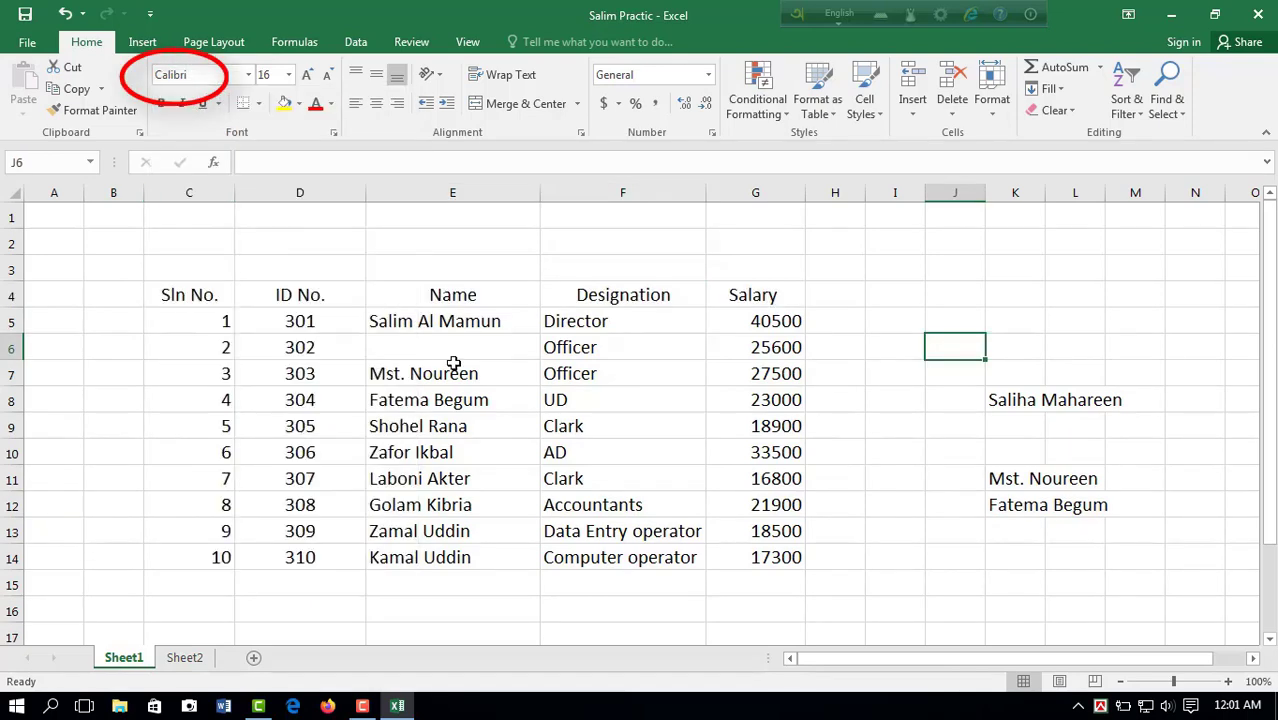
pyautogui.moveTo(184, 302); pyautogui.dragTo(775, 295)
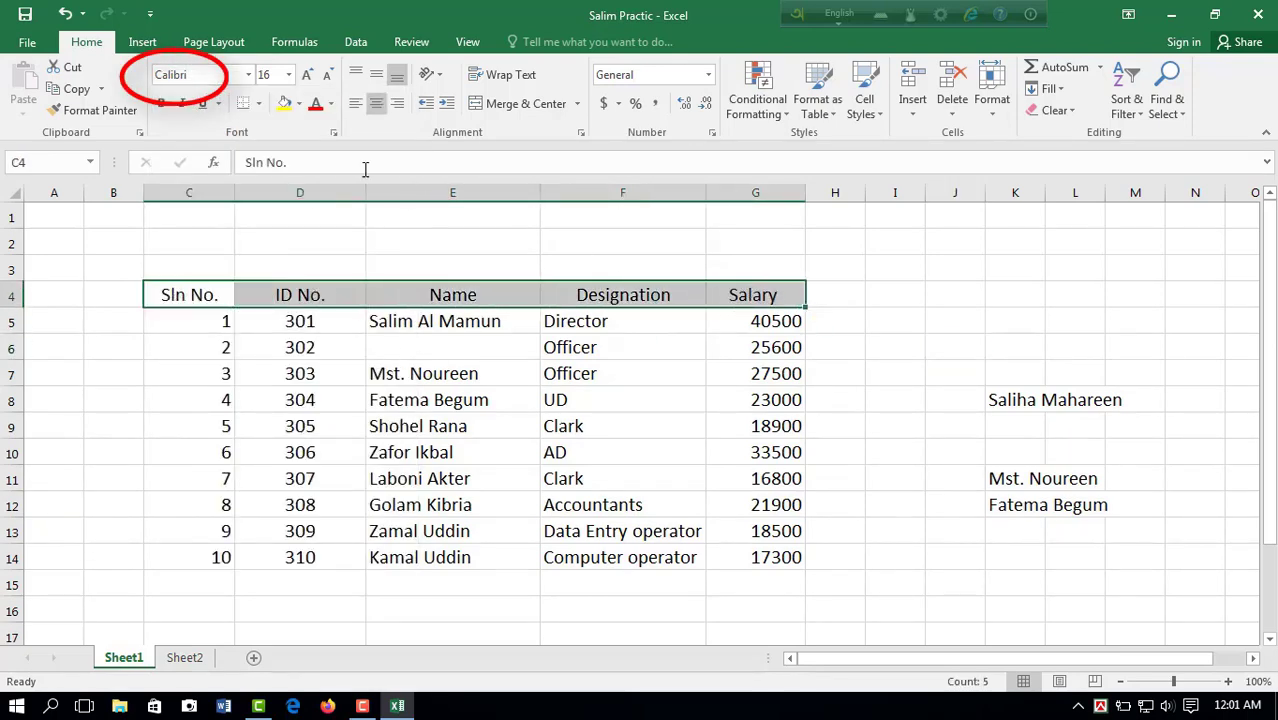
pyautogui.click(248, 74)
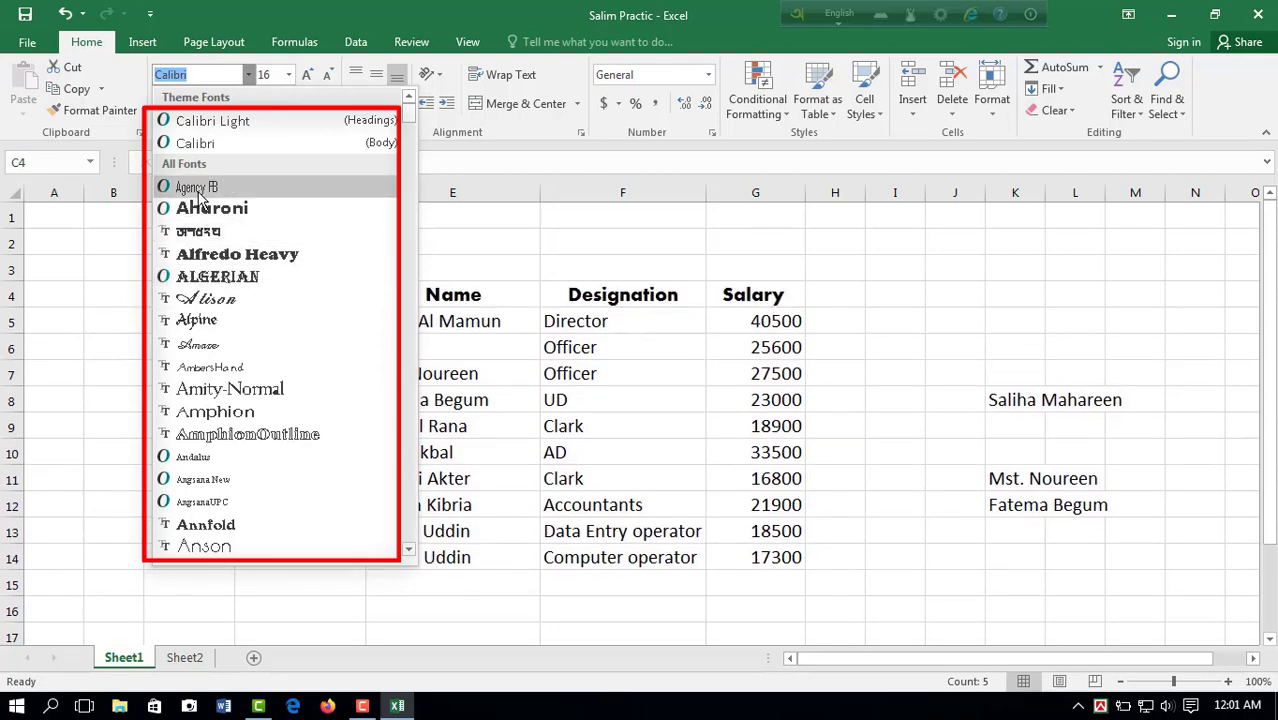
pyautogui.click(212, 120)
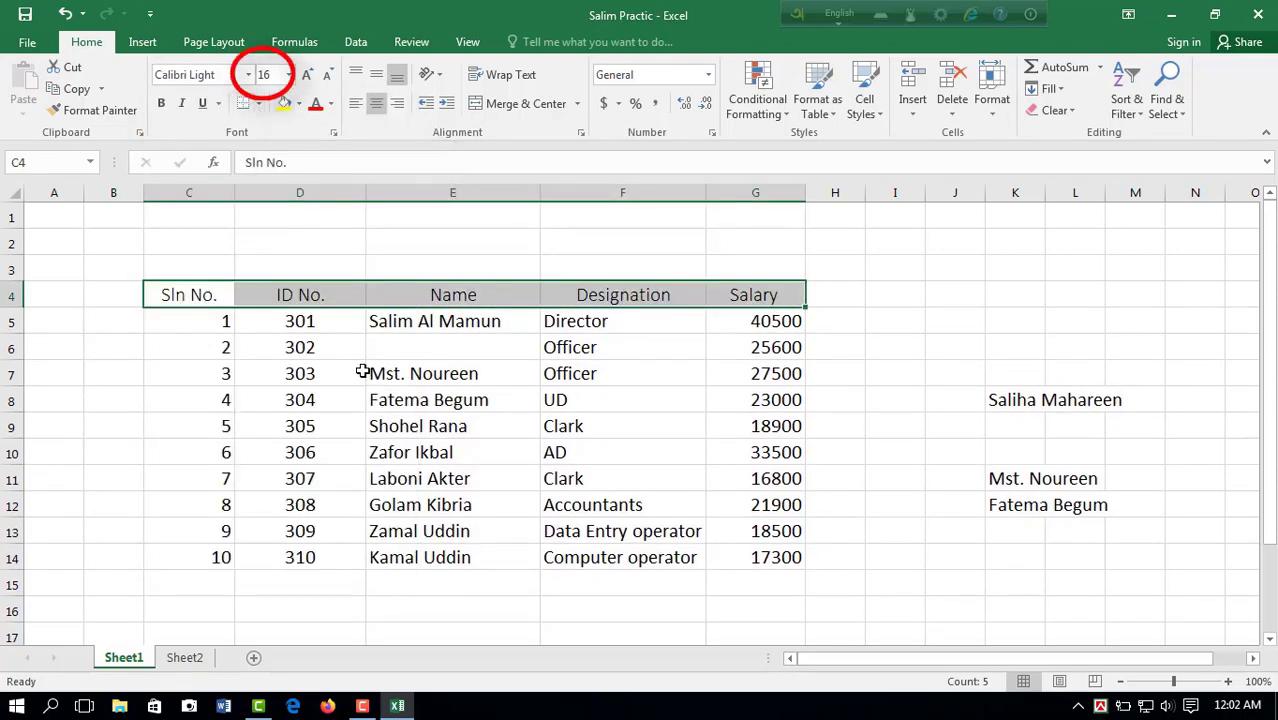
# Step: Set the font size of the headings in C4:G4 to 20
pyautogui.moveTo(185, 296); pyautogui.dragTo(799, 295)
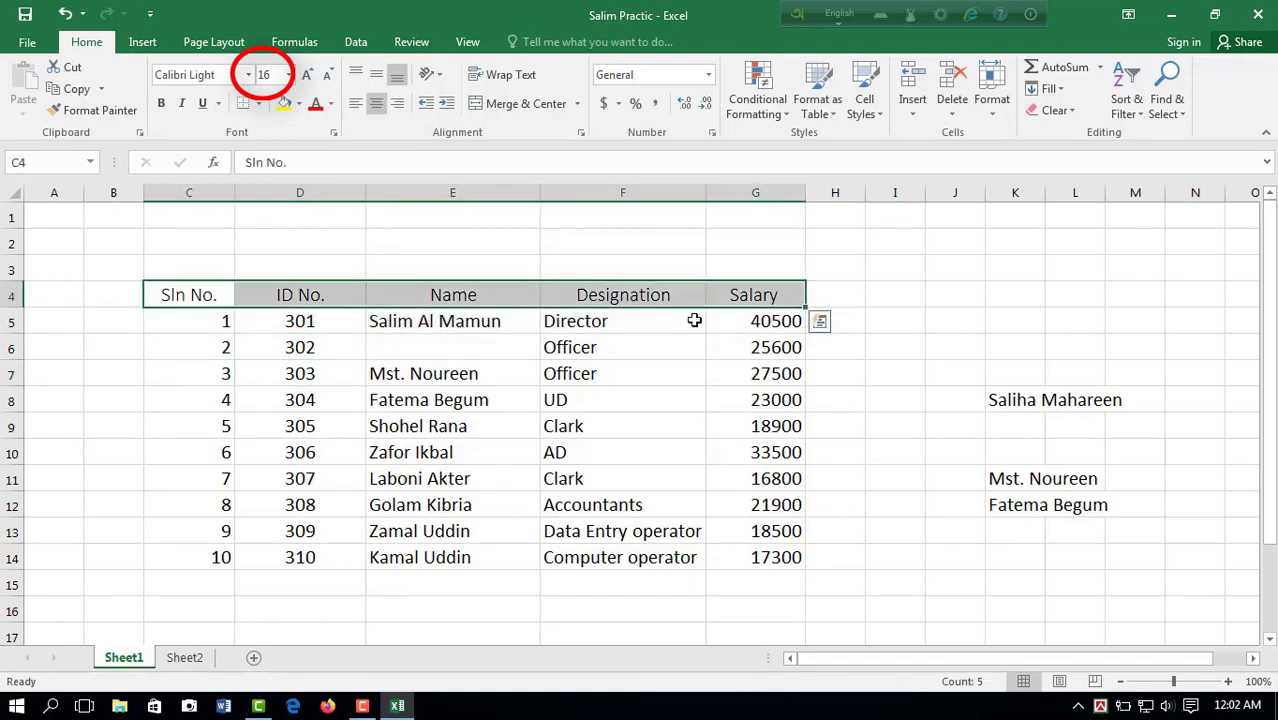
pyautogui.click(289, 75)
pyautogui.click(265, 238)
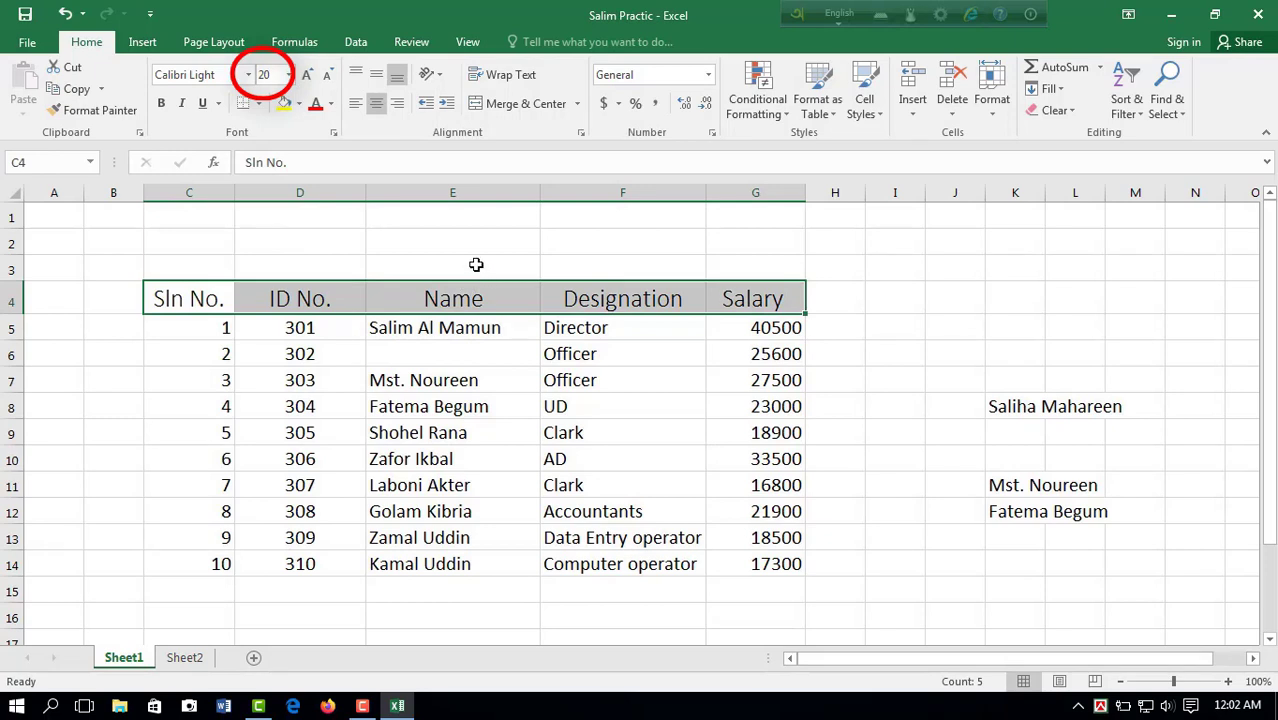
# Step: Enlarge the headings in C4:G4 step by step to size 36 with Increase Font Size
pyautogui.click(475, 261)
pyautogui.moveTo(210, 300); pyautogui.dragTo(530, 296)
pyautogui.moveTo(640, 292); pyautogui.dragTo(760, 296)
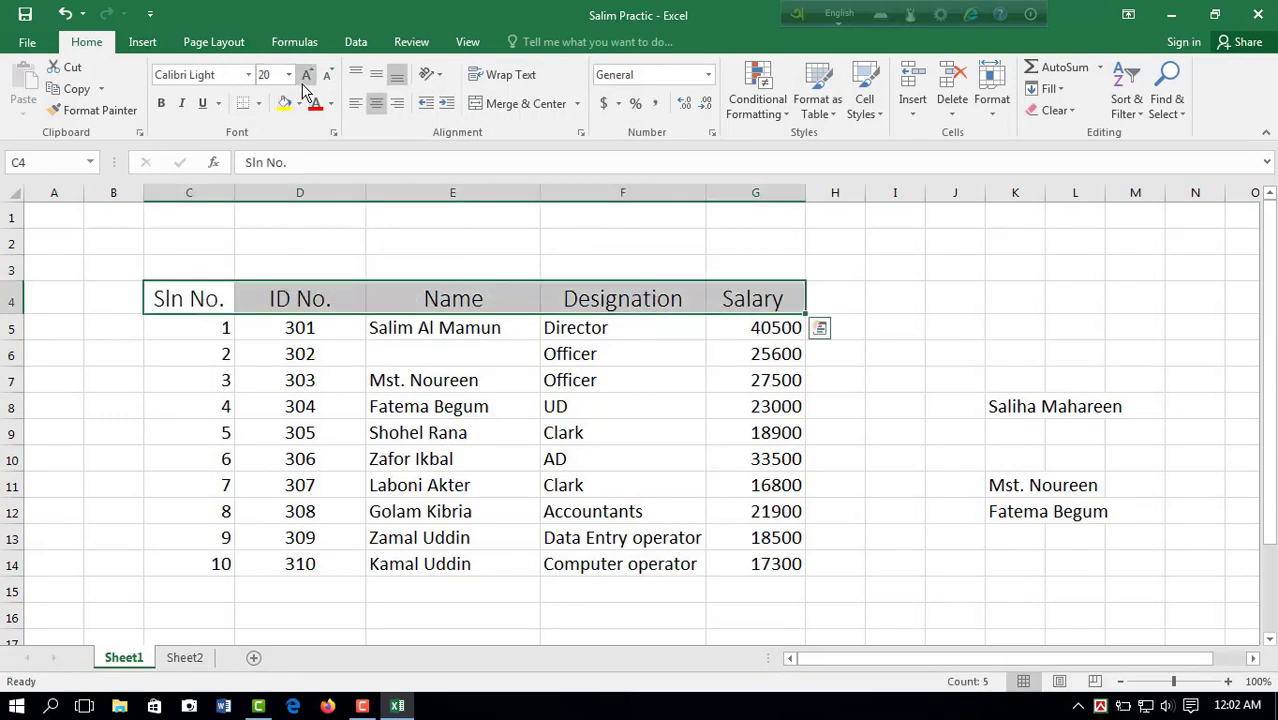
pyautogui.click(306, 80)
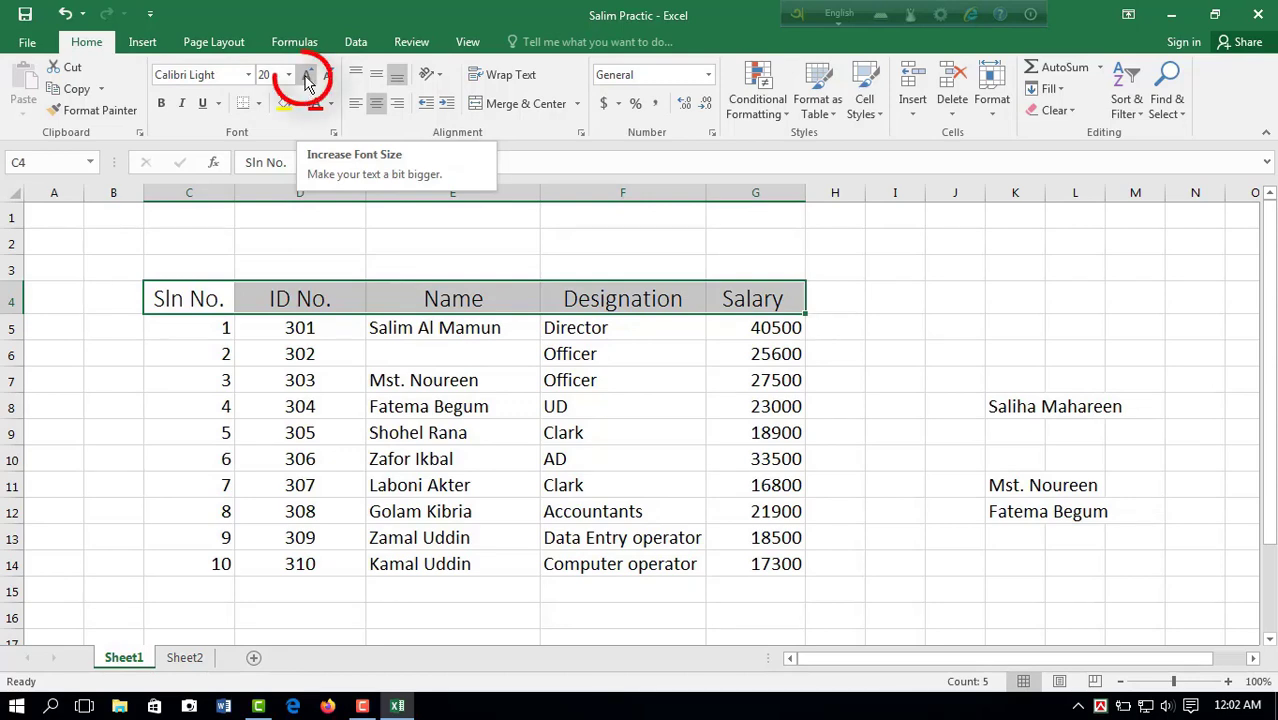
pyautogui.click(308, 80)
pyautogui.click(308, 80)
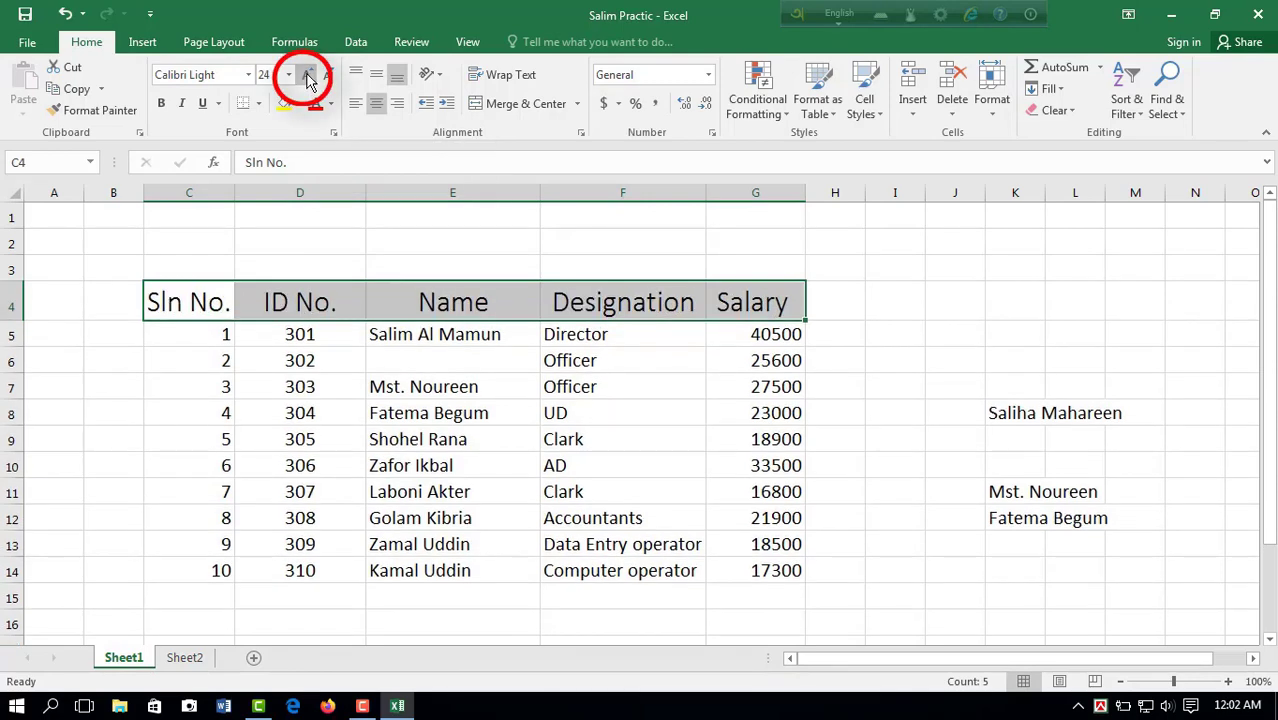
pyautogui.click(308, 80)
pyautogui.click(308, 80)
pyautogui.click(308, 80)
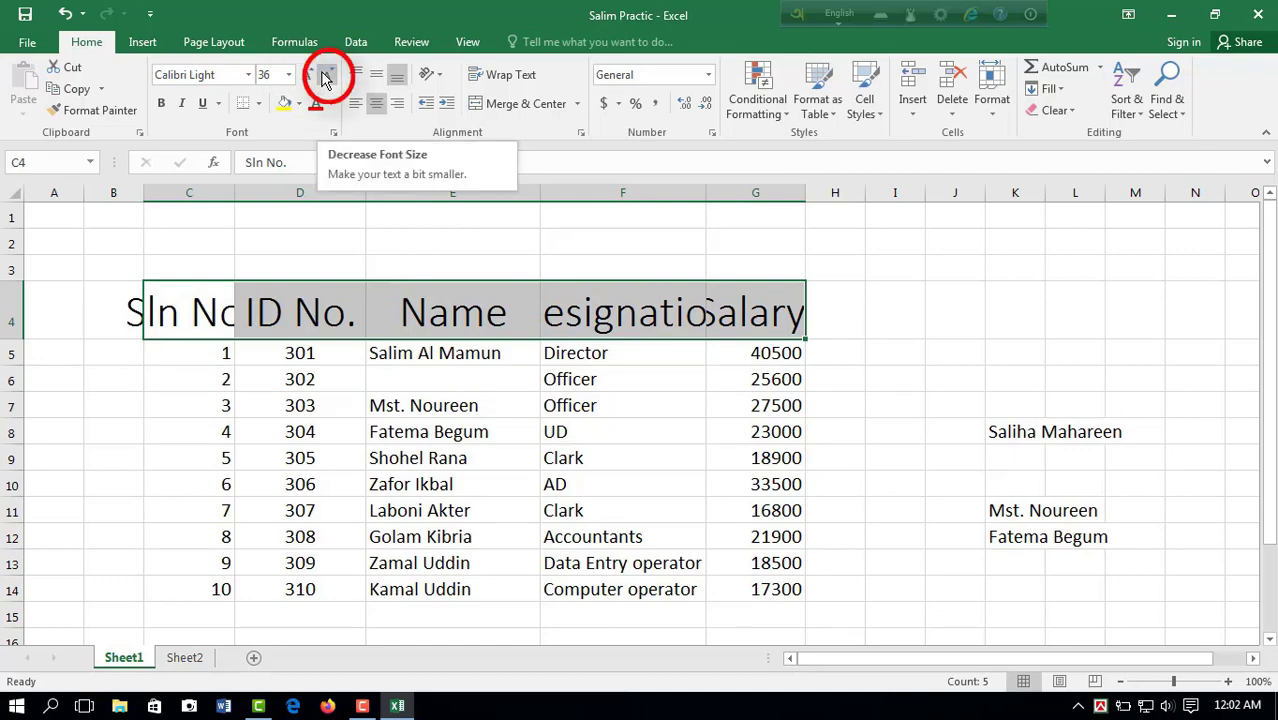
# Step: Reduce the headings in C4:G4 step by step to size 22 with Decrease Font Size
pyautogui.click(325, 78)
pyautogui.click(325, 78)
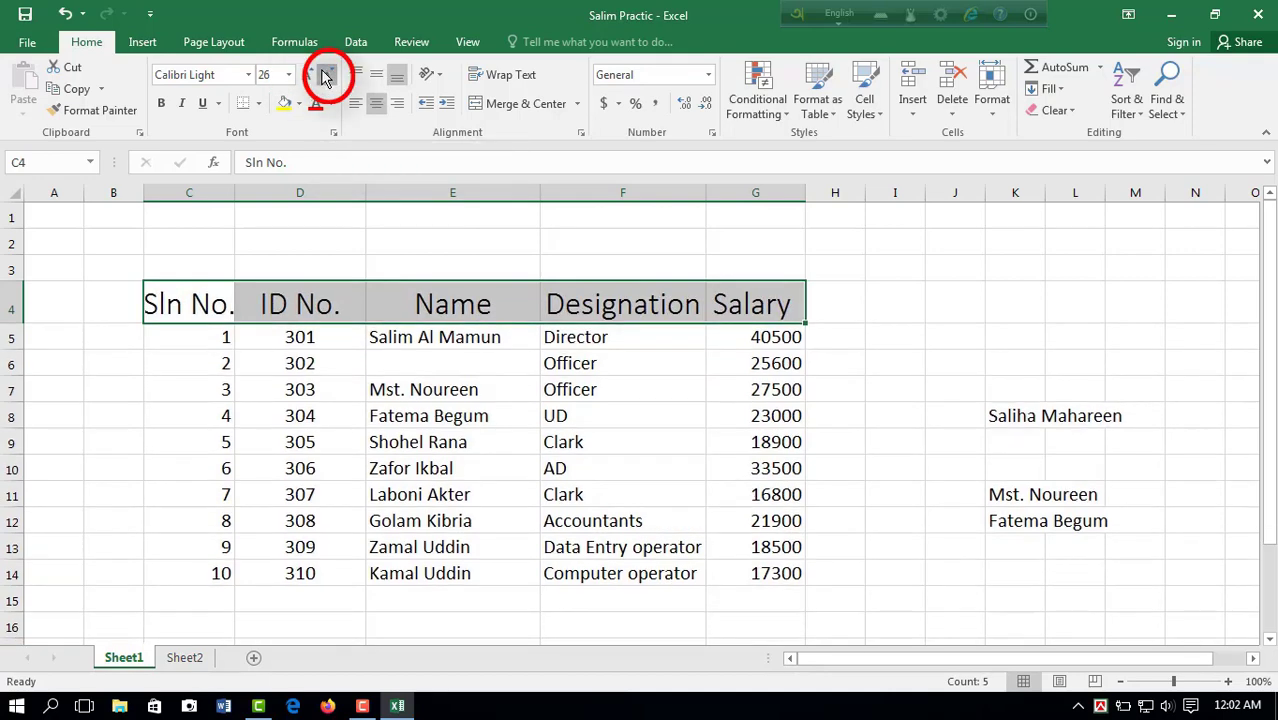
pyautogui.click(325, 78)
pyautogui.click(325, 78)
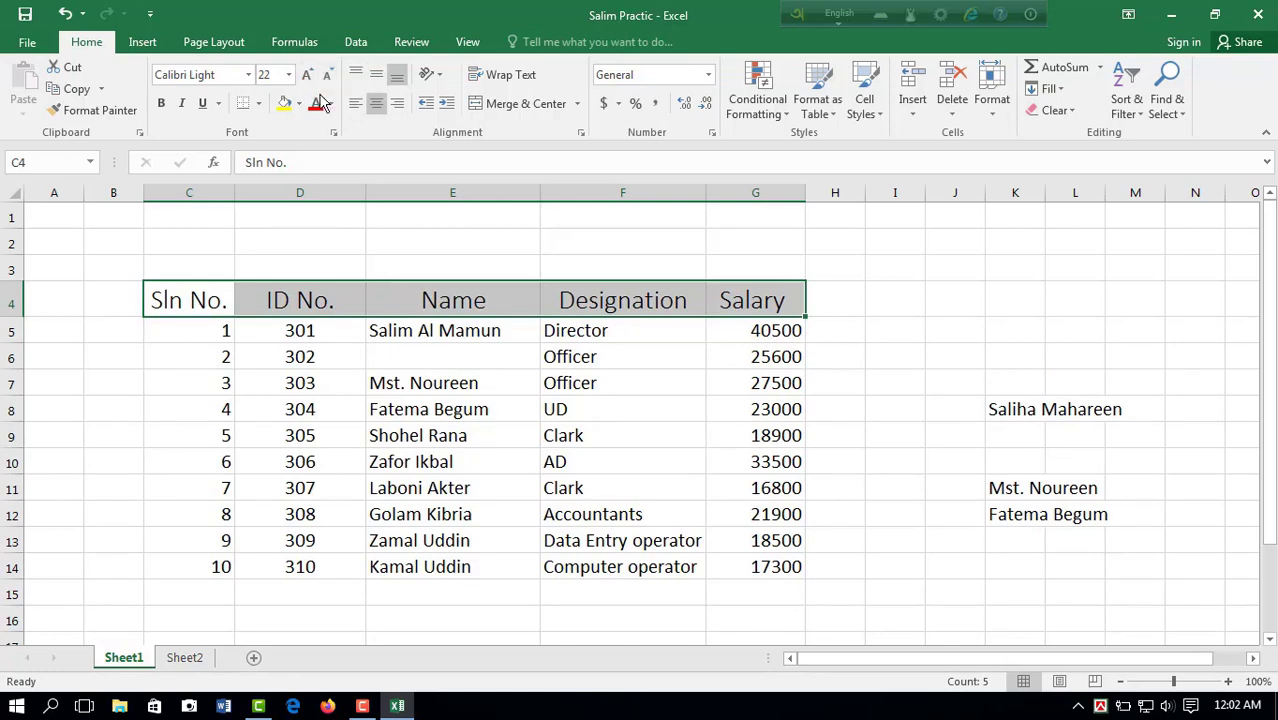
# Step: Try bold and then italic on the headings in C4:G4, turning each one off again
pyautogui.click(163, 108)
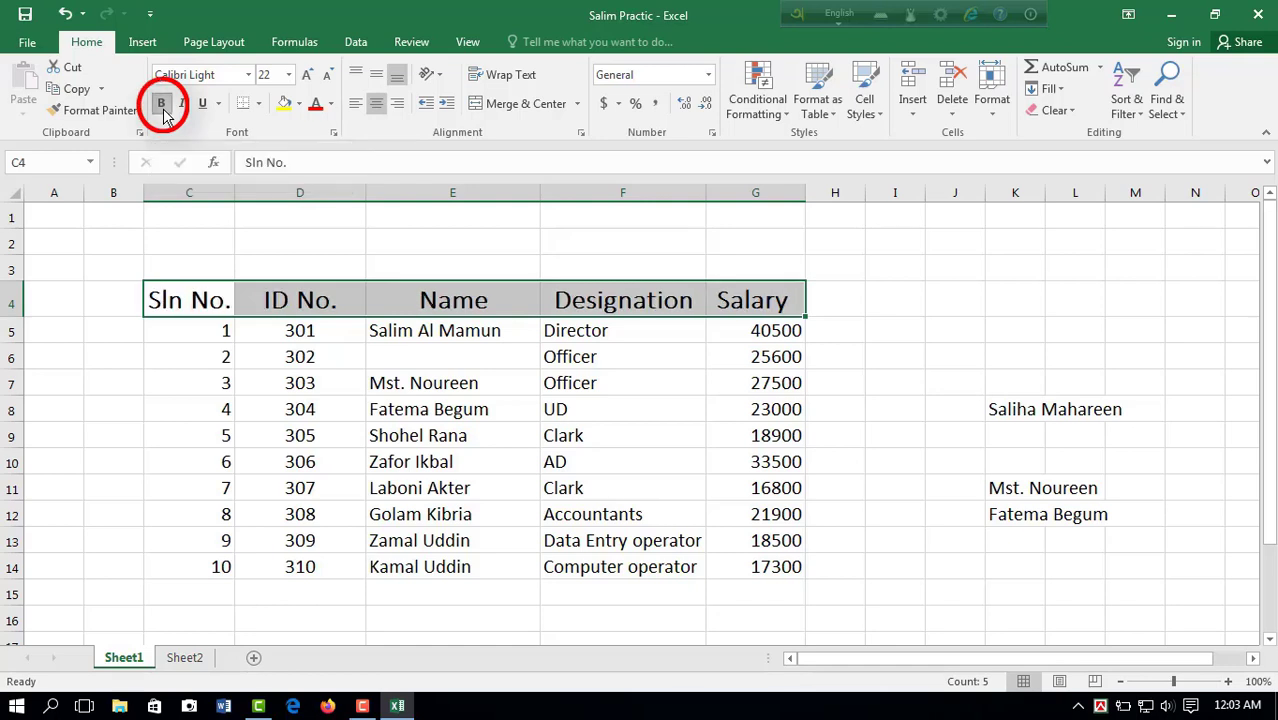
pyautogui.click(164, 110)
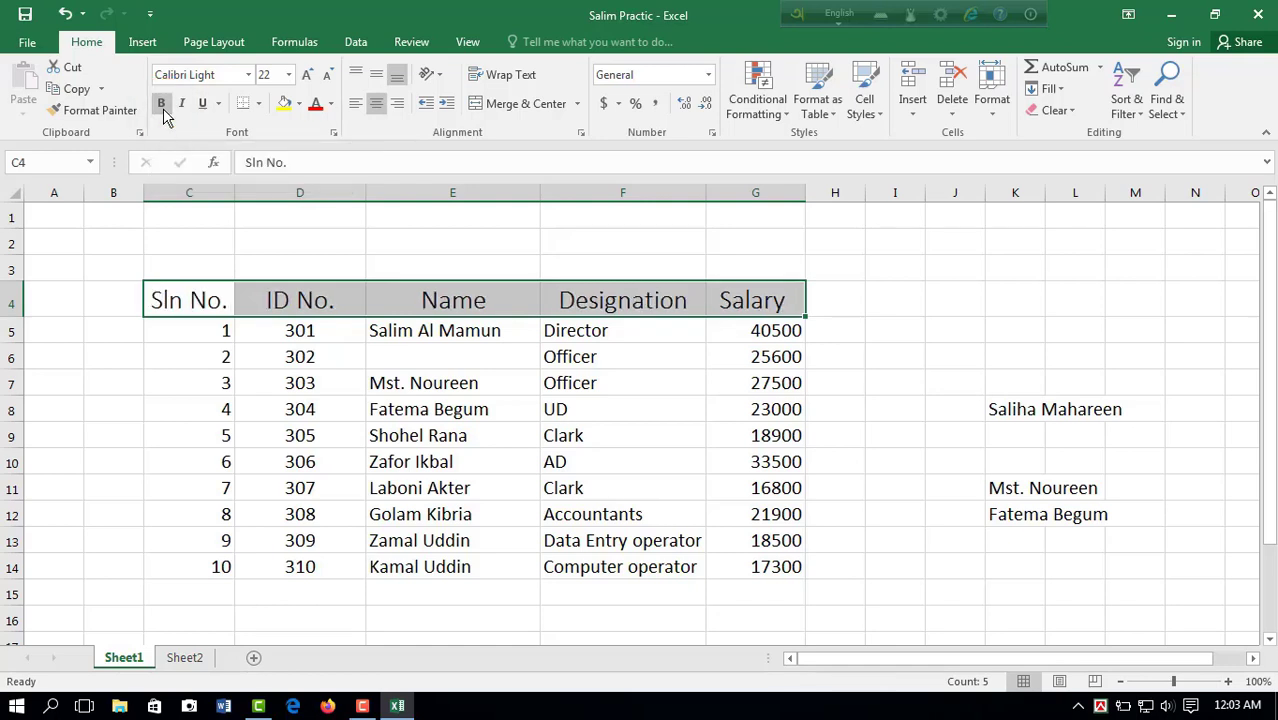
pyautogui.click(184, 110)
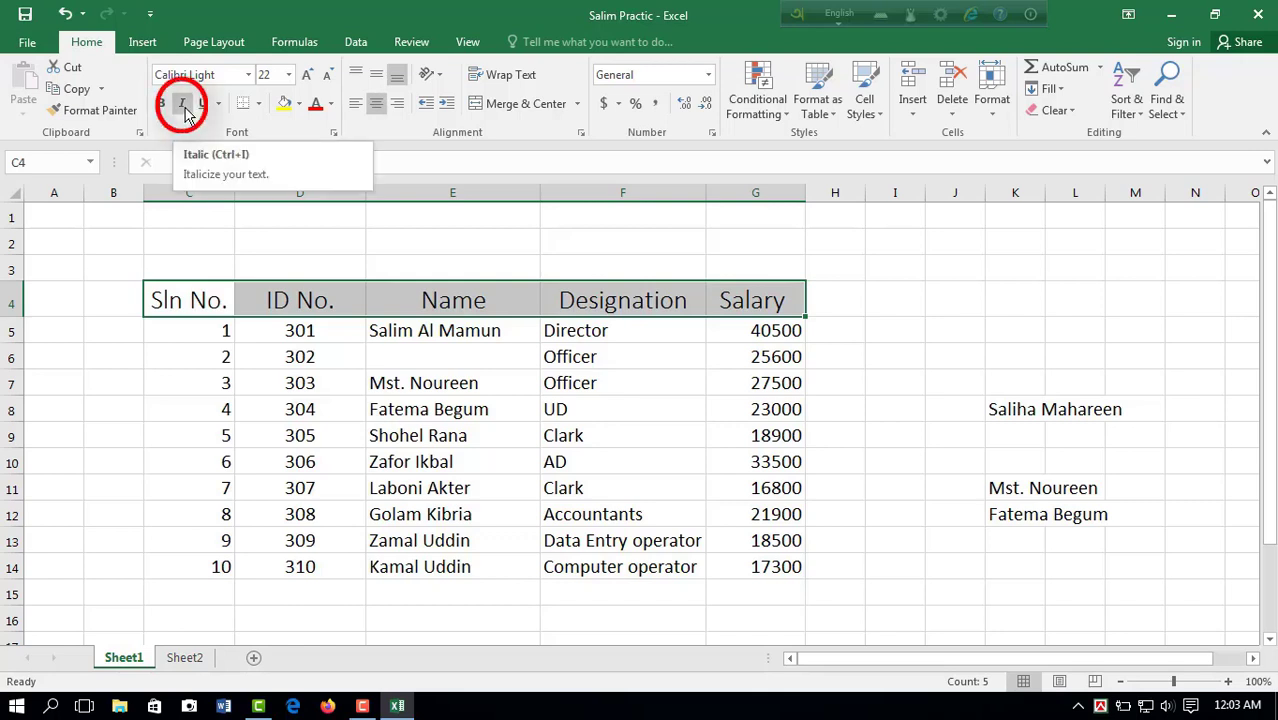
pyautogui.click(184, 110)
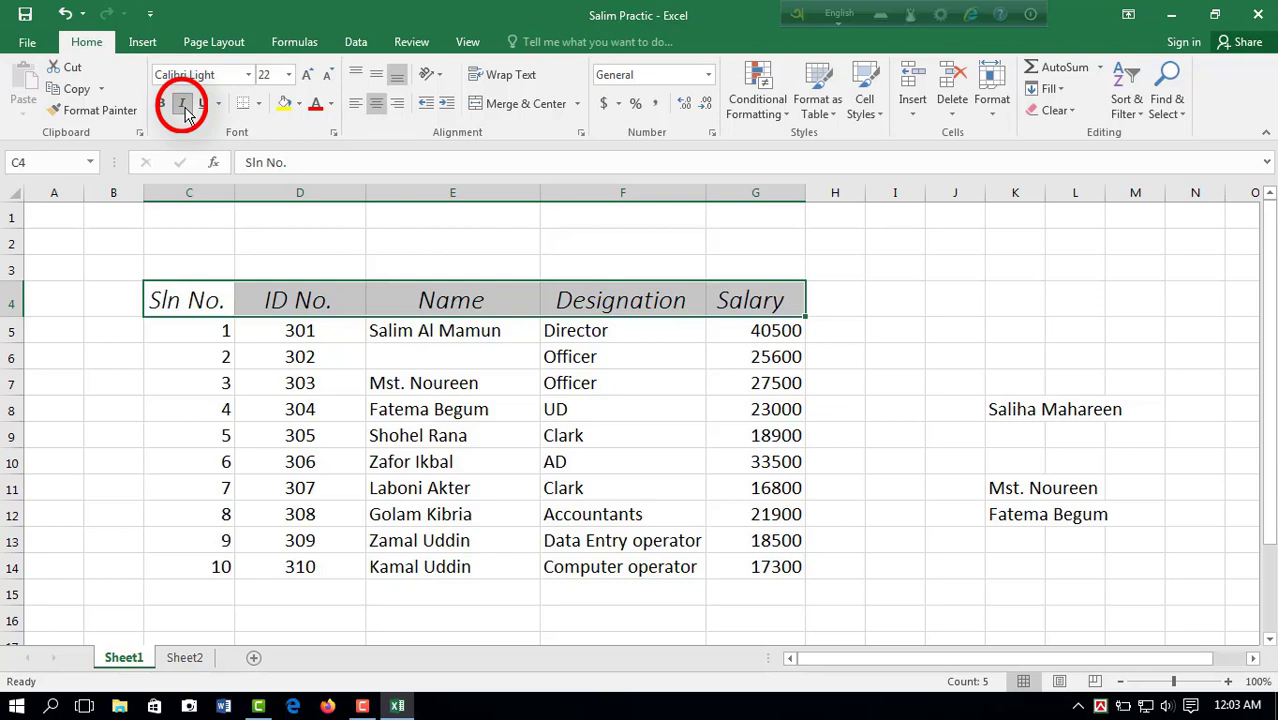
pyautogui.click(184, 110)
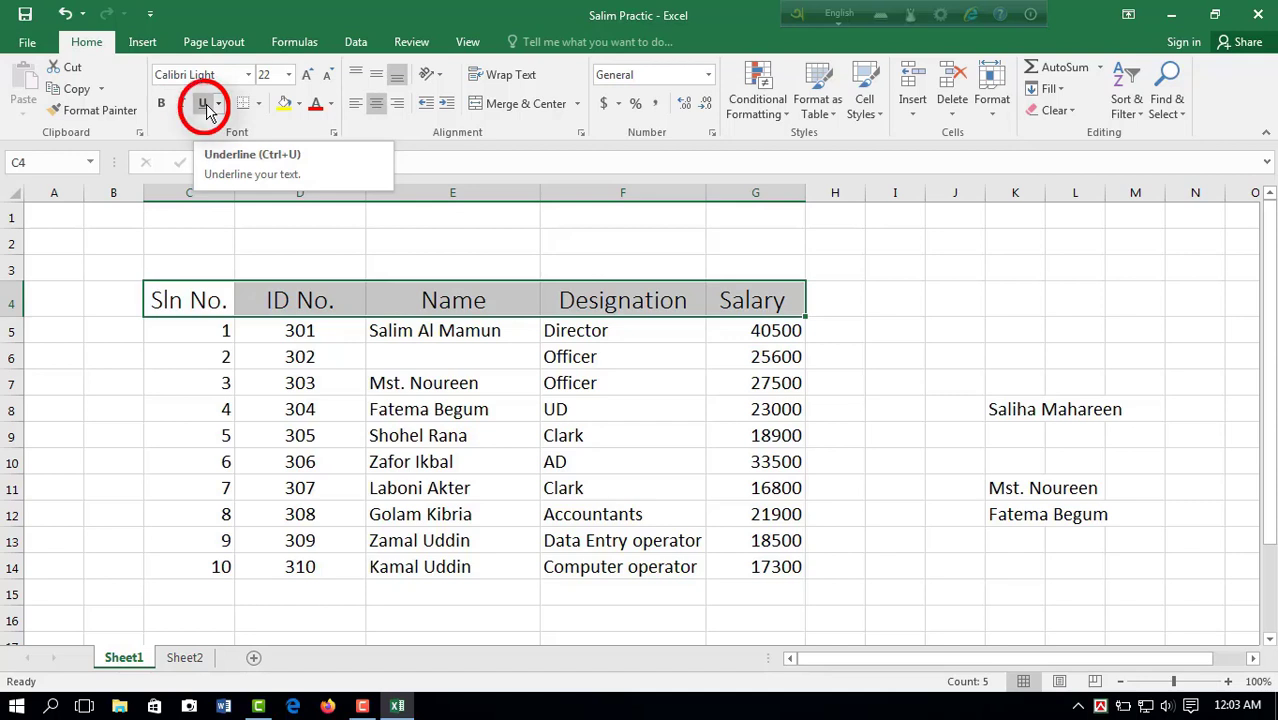
# Step: Underline the headings in C4:G4, and change the style to Double Underline
pyautogui.click(204, 106)
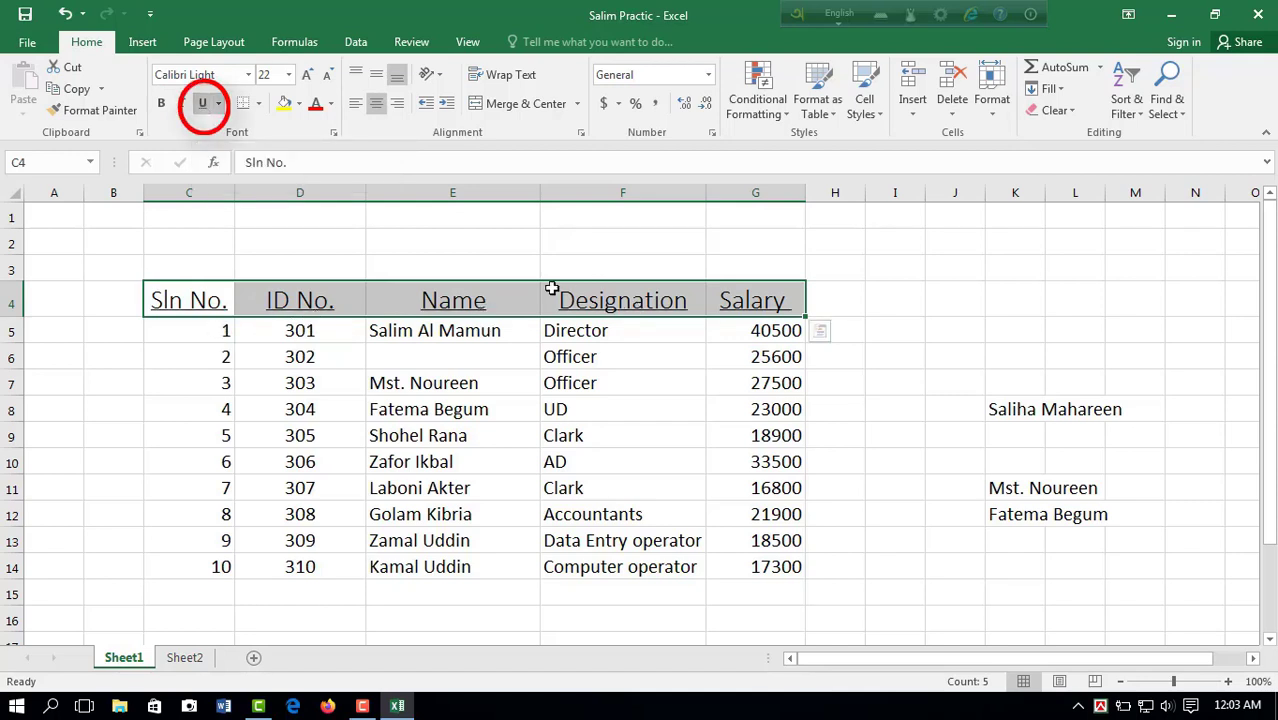
pyautogui.click(219, 104)
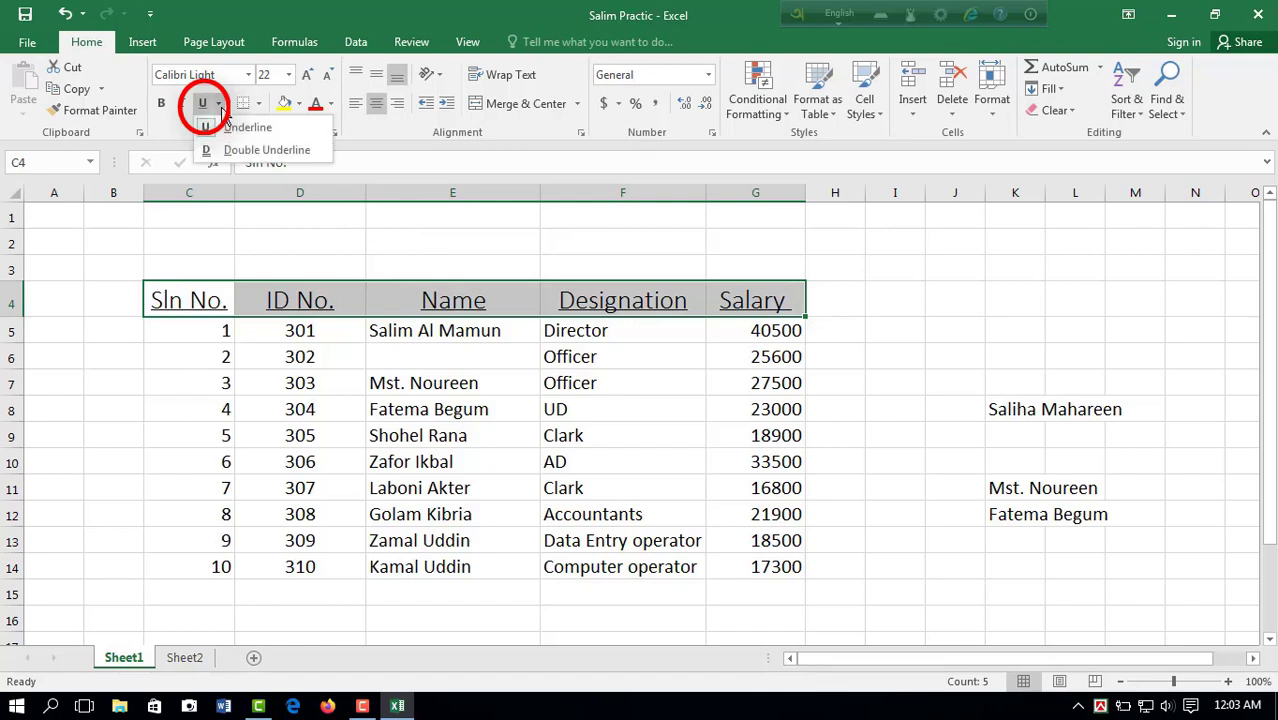
pyautogui.click(266, 150)
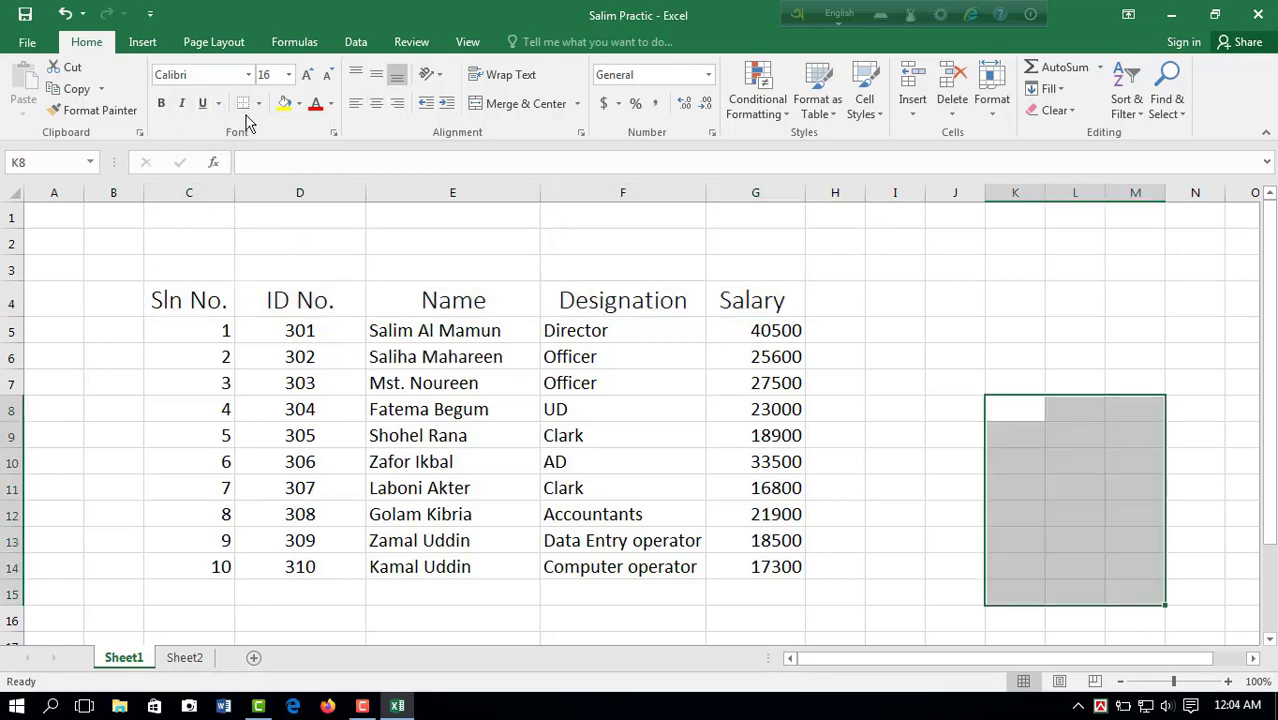
# Step: Apply All Borders to the salary table in C4:G14, and view the remaining border options down to Line Style
pyautogui.click(257, 106)
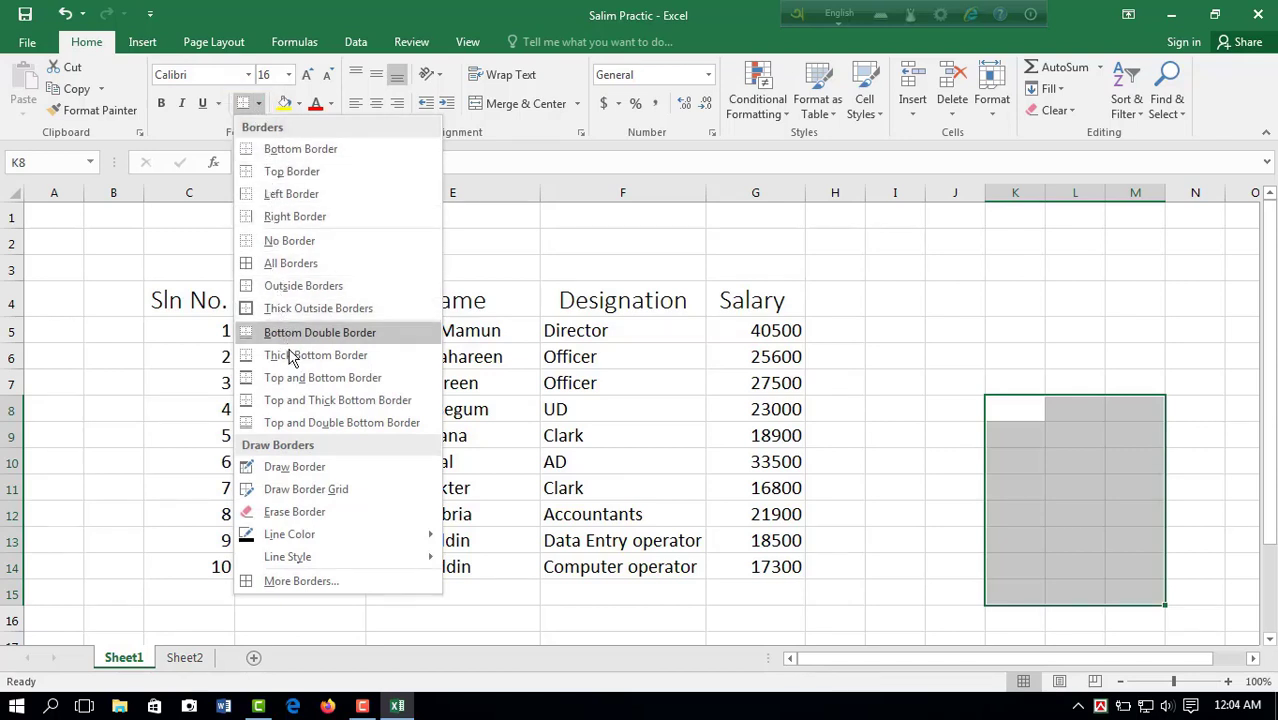
pyautogui.click(550, 227)
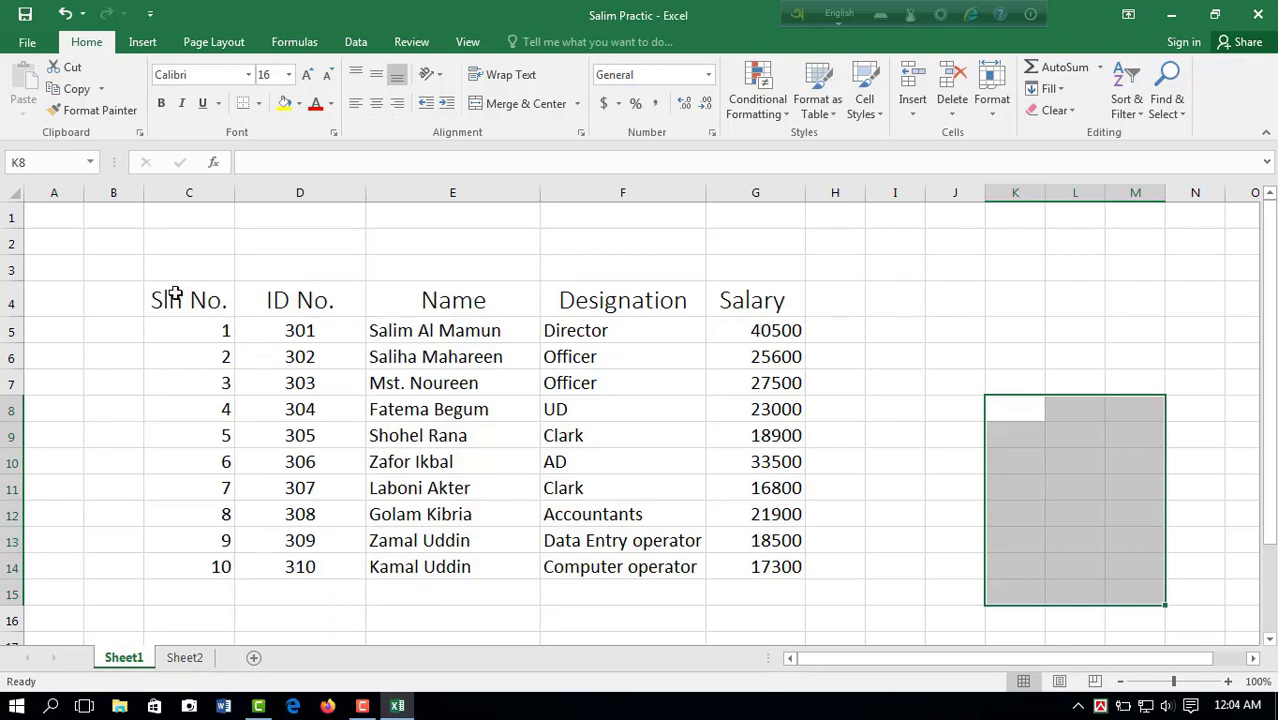
pyautogui.moveTo(174, 295)
pyautogui.mouseDown()
pyautogui.moveTo(328, 286)
pyautogui.moveTo(707, 303)
pyautogui.moveTo(776, 357)
pyautogui.moveTo(785, 563)
pyautogui.mouseUp()
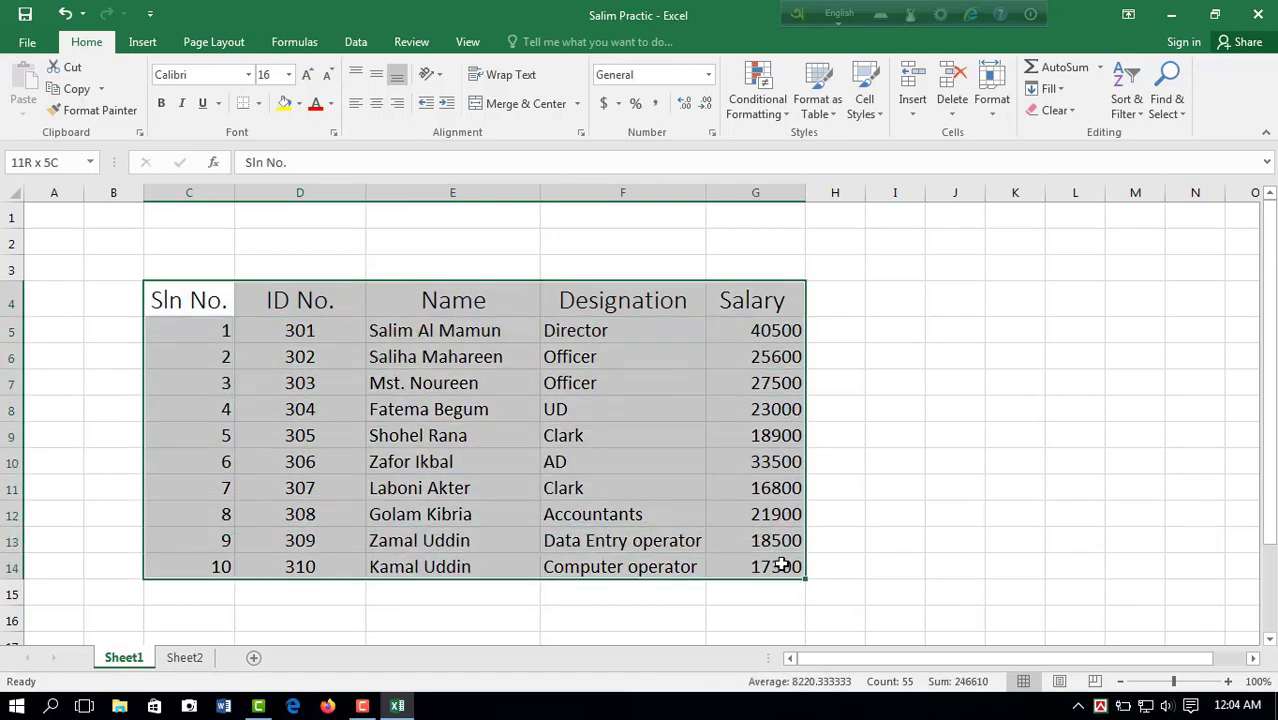
pyautogui.click(259, 105)
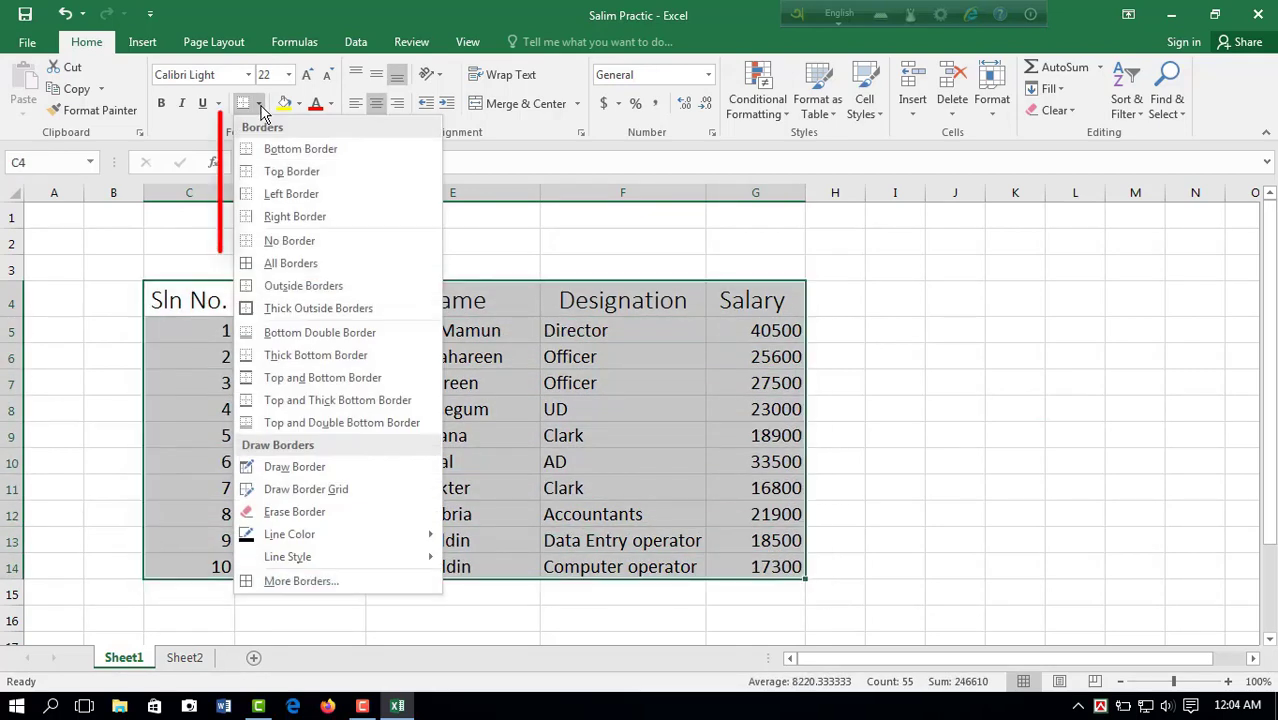
pyautogui.click(280, 263)
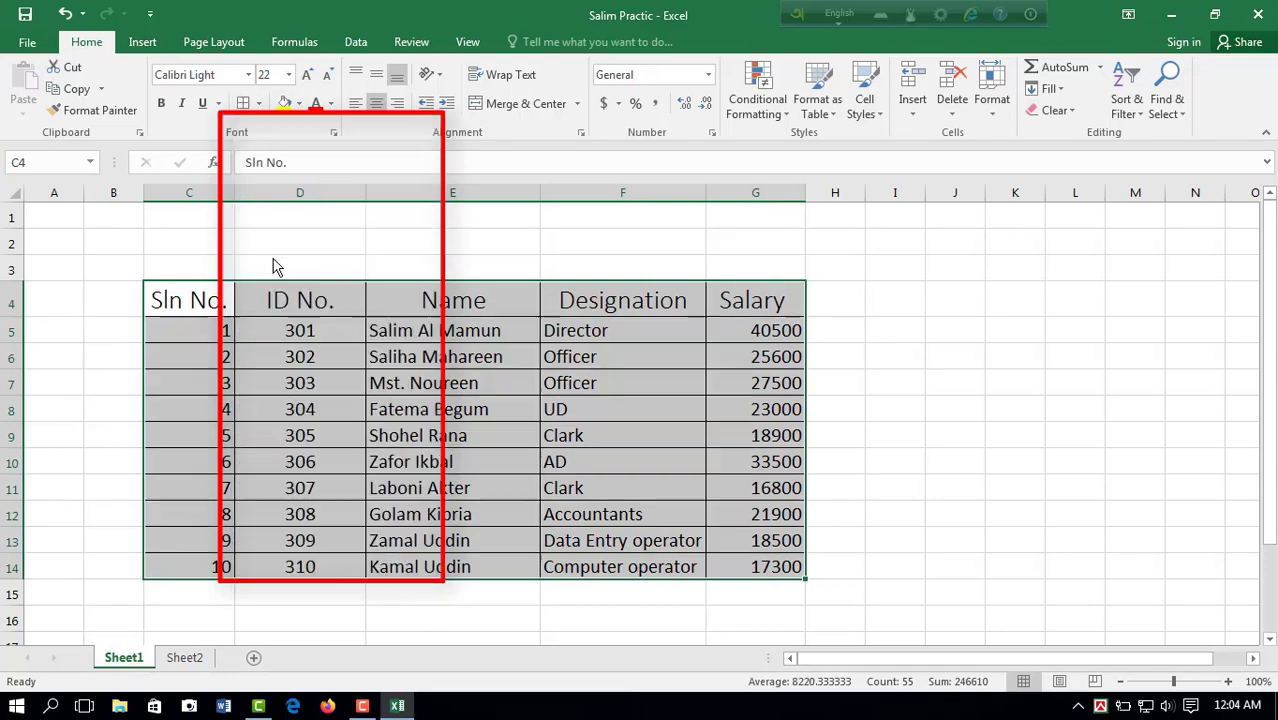
pyautogui.click(980, 390)
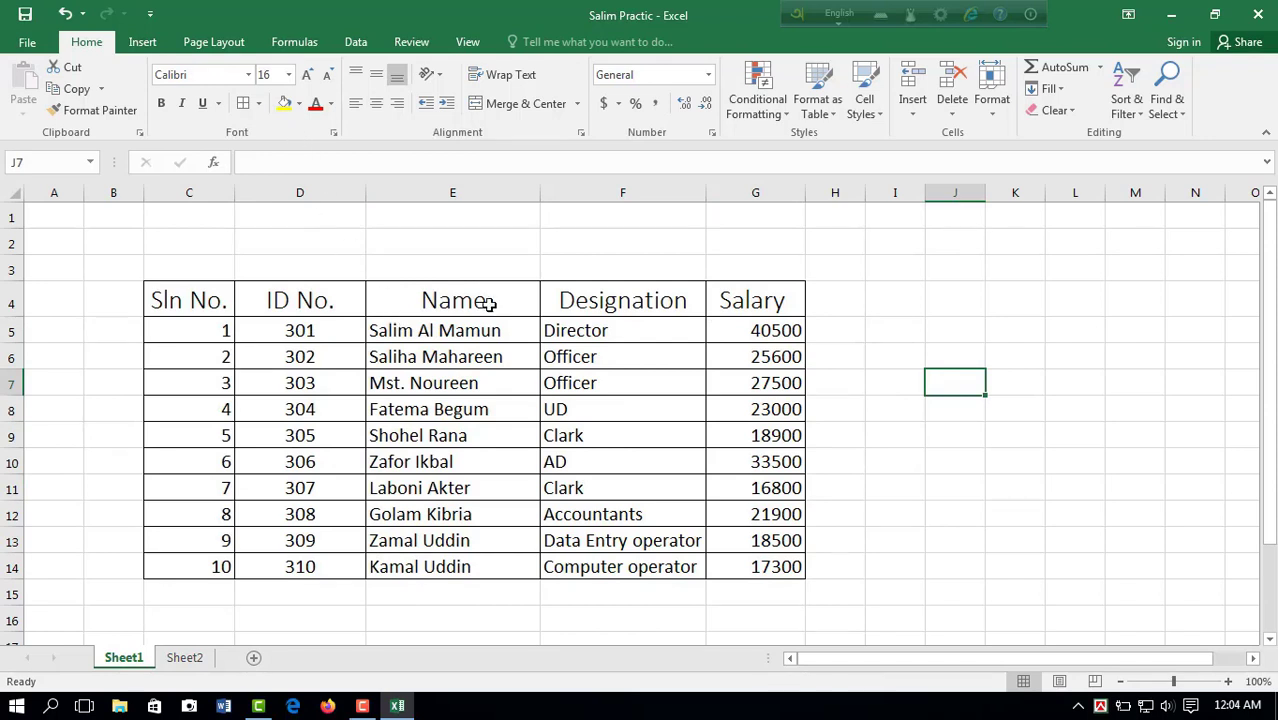
pyautogui.click(258, 104)
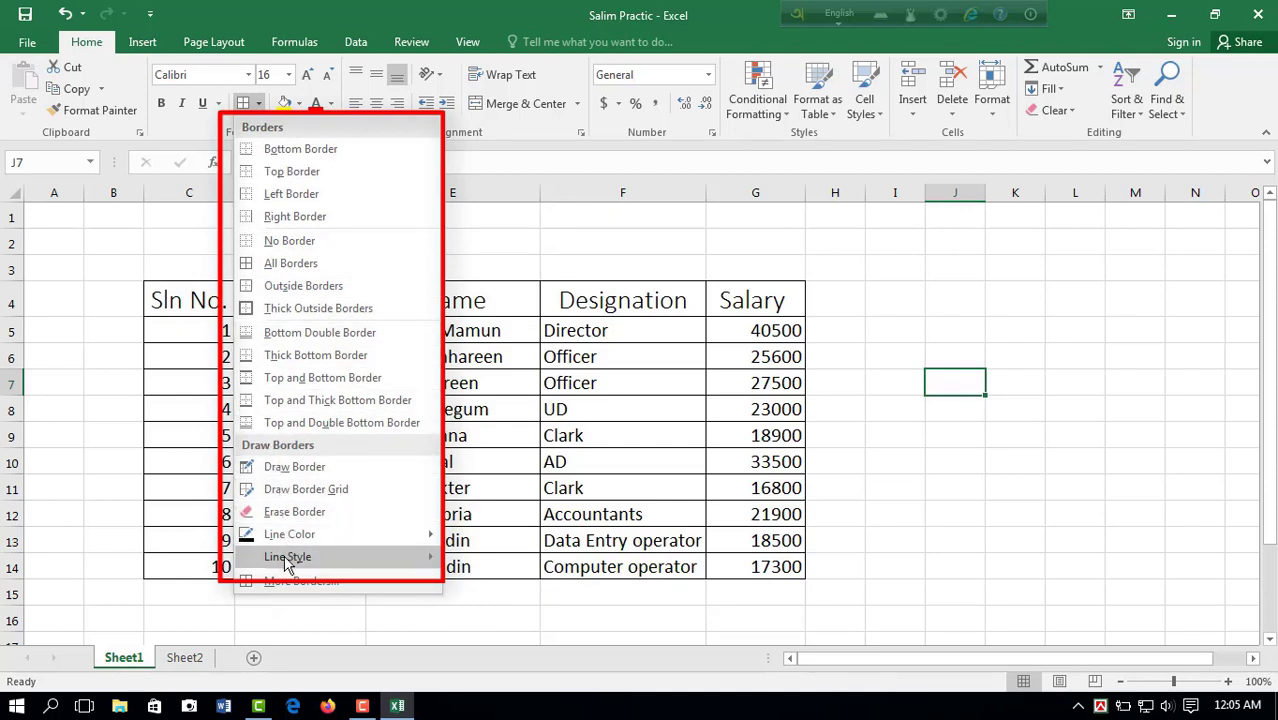
pyautogui.moveTo(283, 560)
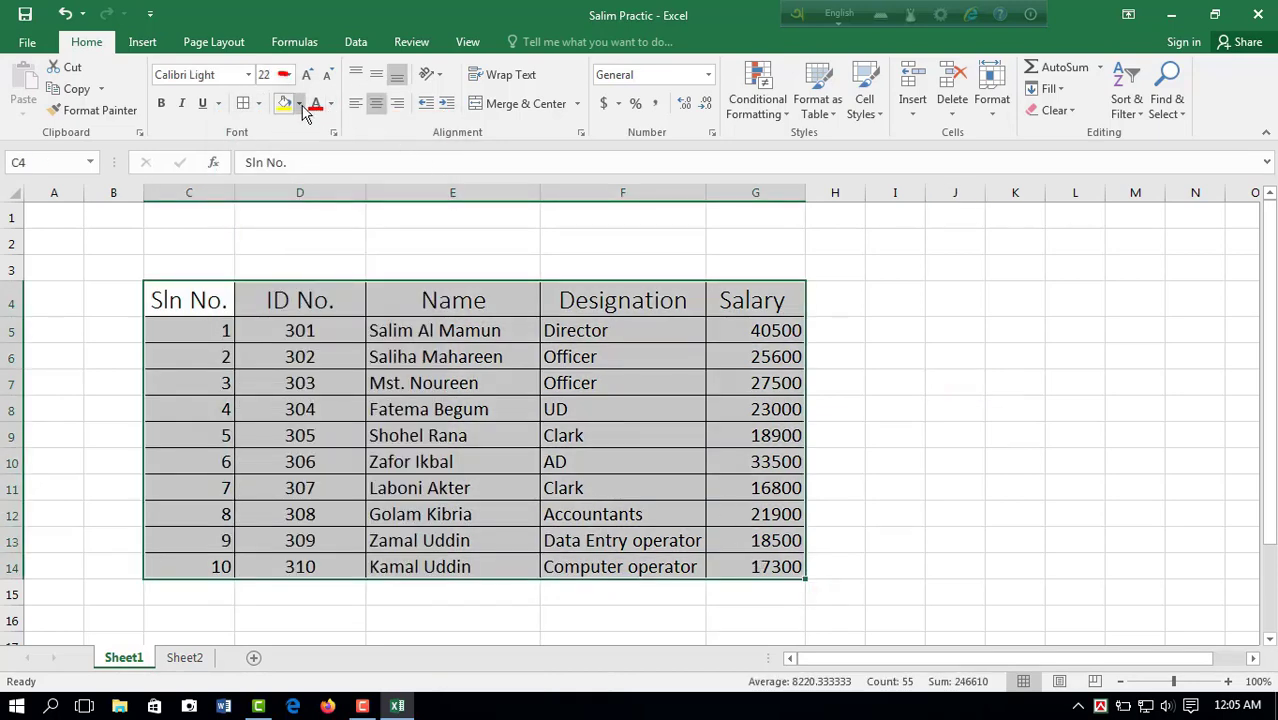
# Step: Fill the table C4:G14 with Orange, Accent 2, Lighter 80%, and open the font color choices
pyautogui.moveTo(190, 300); pyautogui.dragTo(760, 566)
pyautogui.click(298, 103)
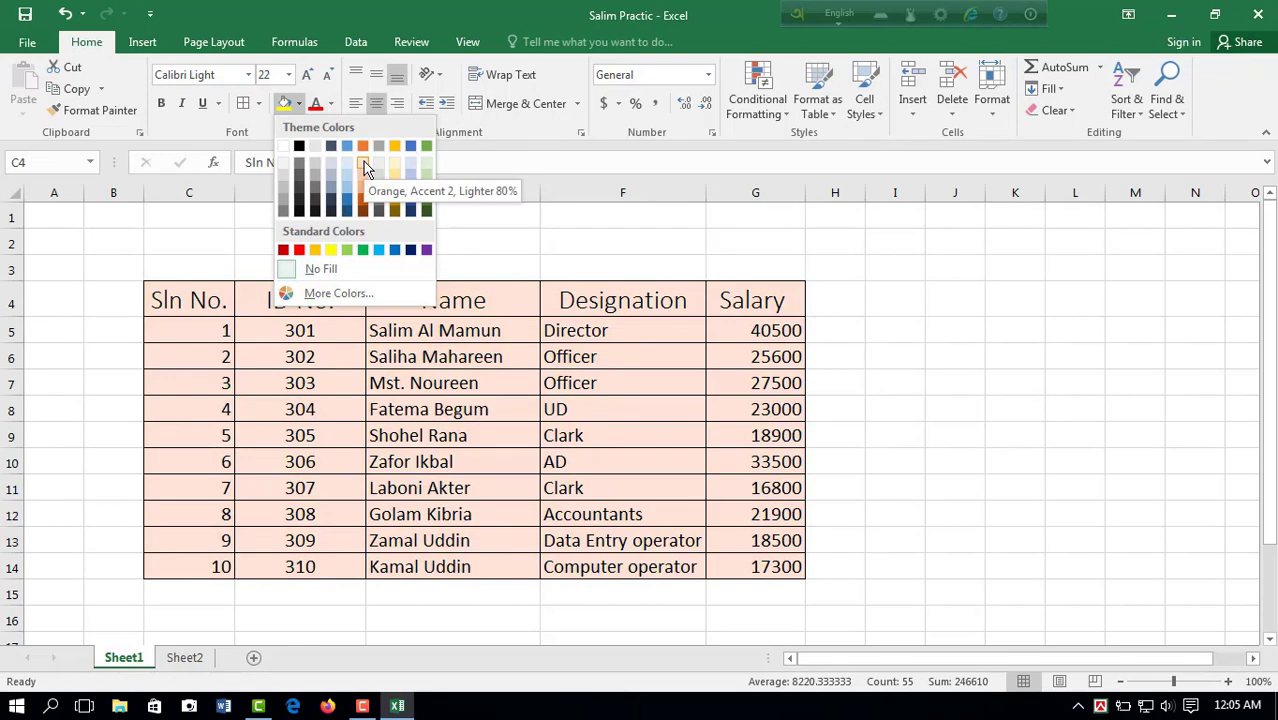
pyautogui.click(365, 168)
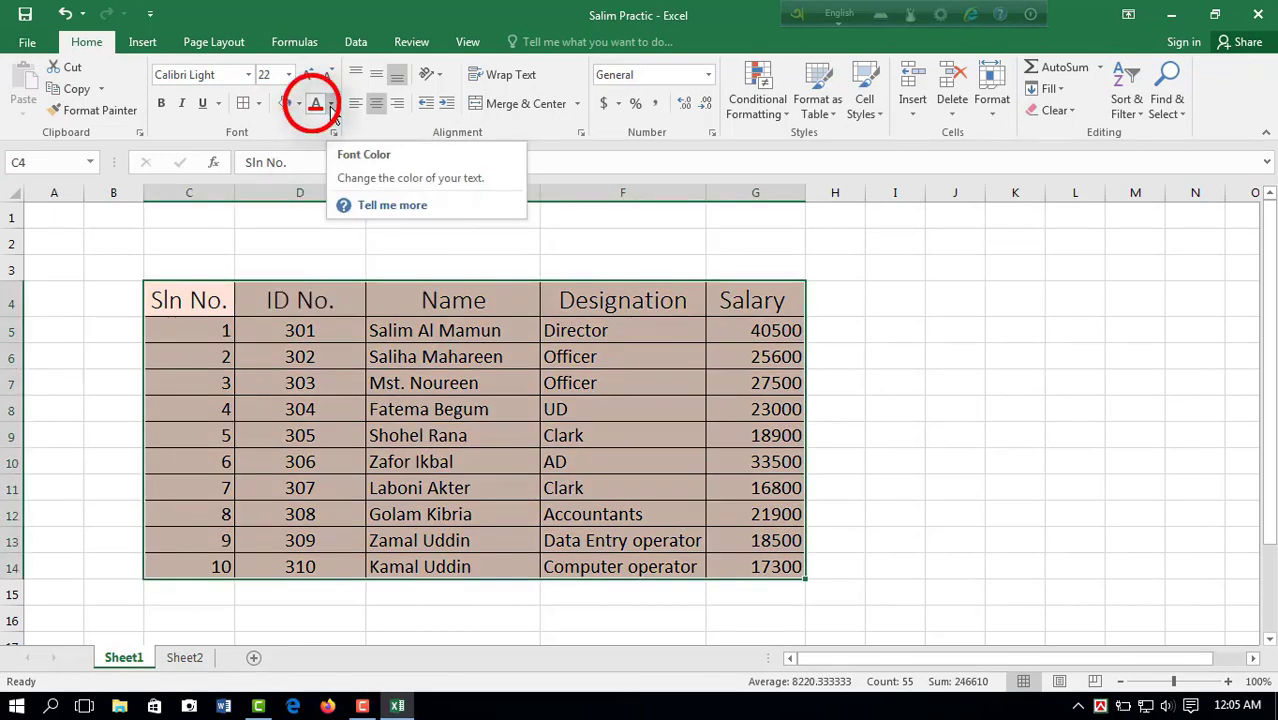
pyautogui.click(331, 105)
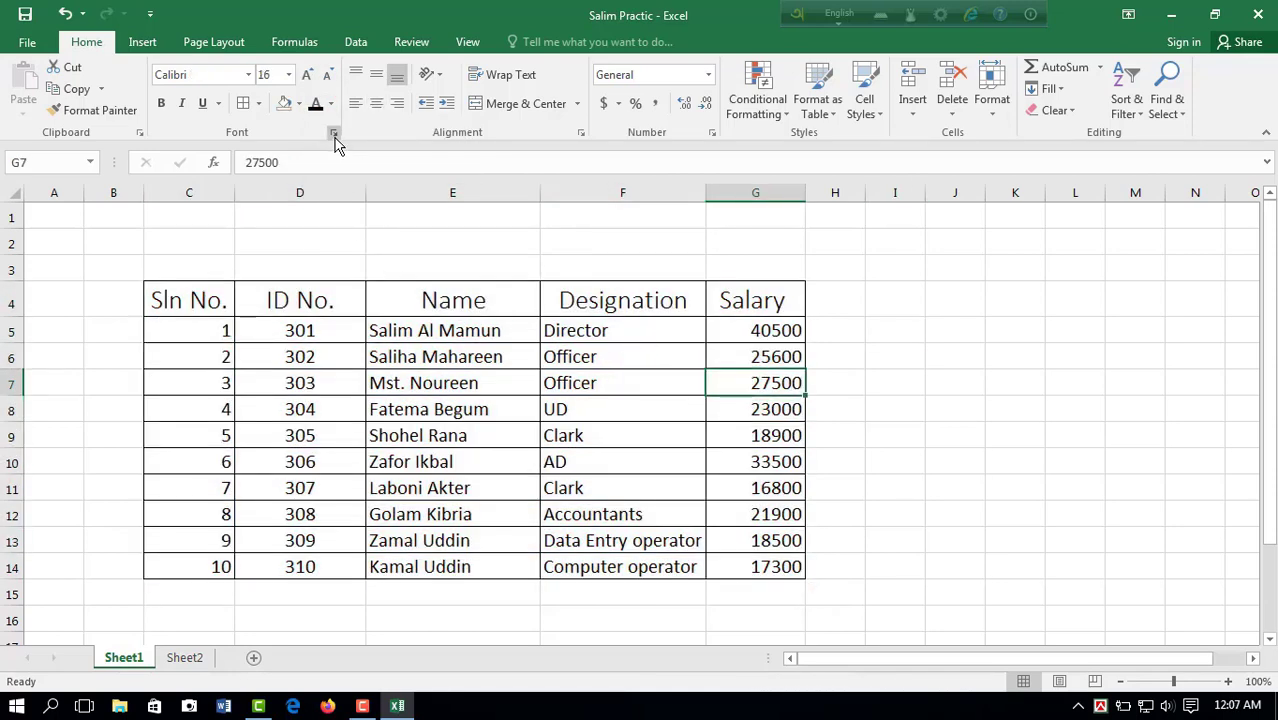
# Step: Format the first salary in G5 as Number with 2 decimal places
pyautogui.click(334, 134)
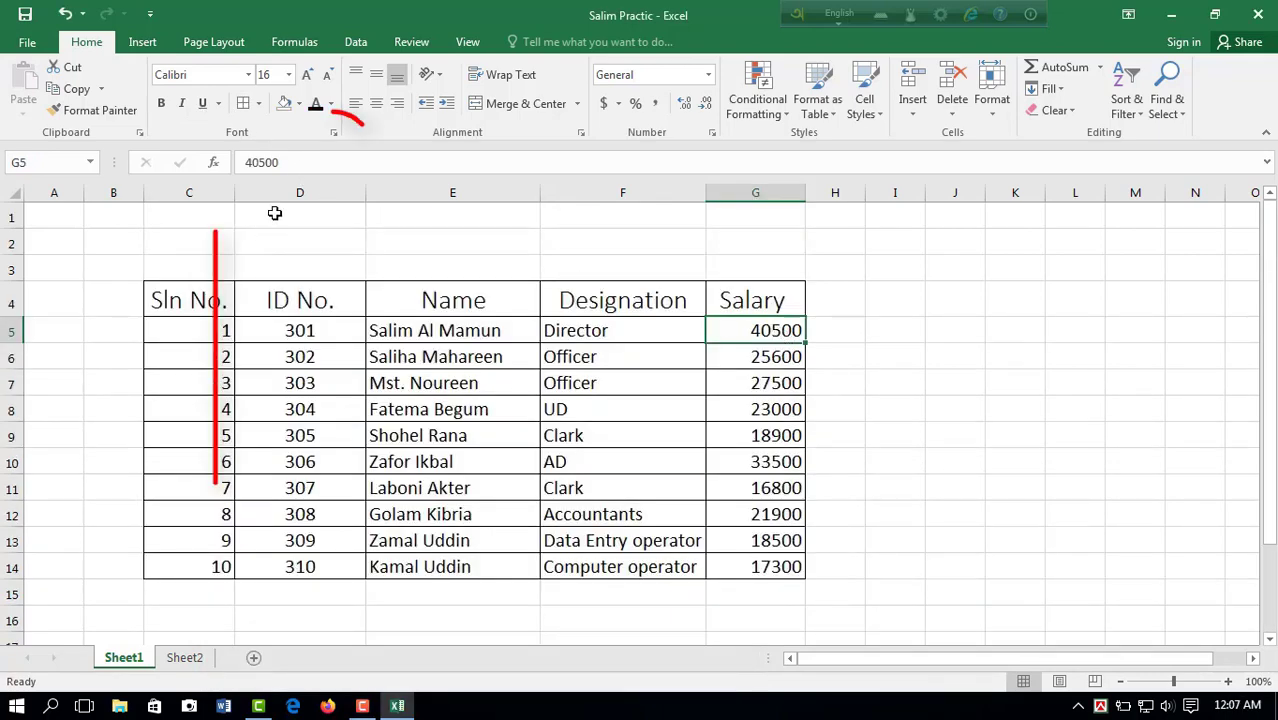
pyautogui.click(334, 133)
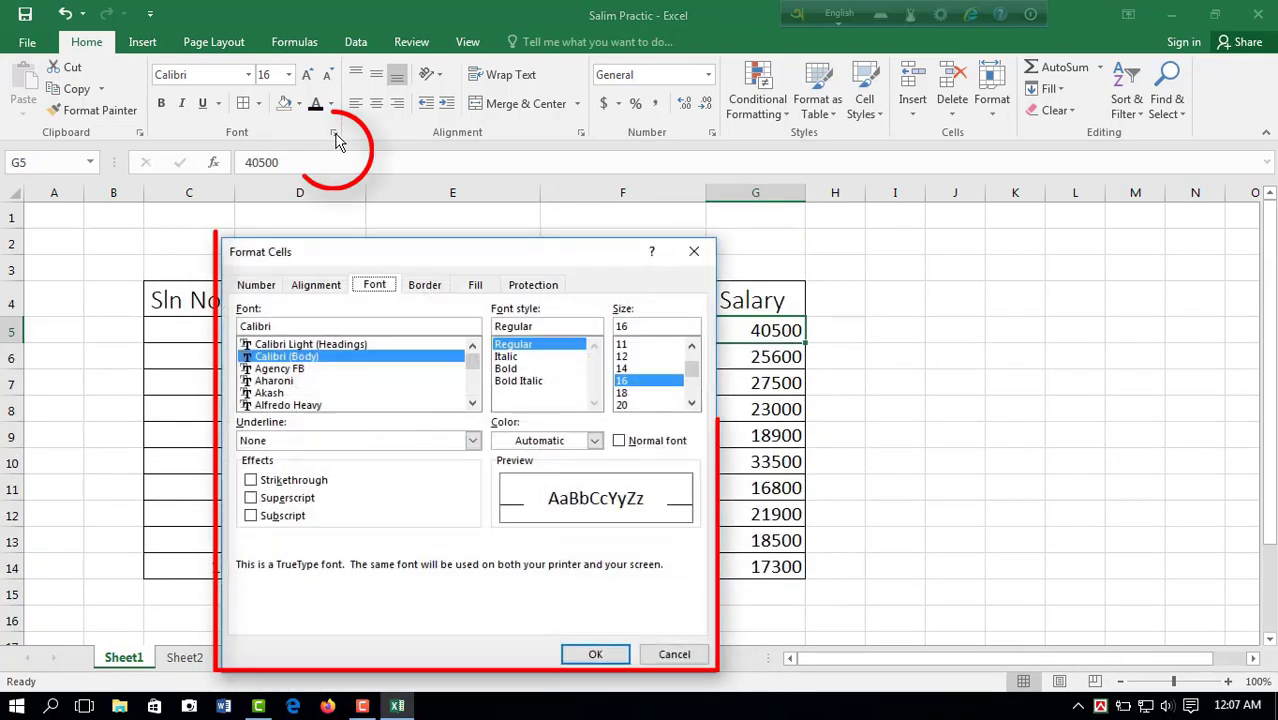
pyautogui.click(257, 286)
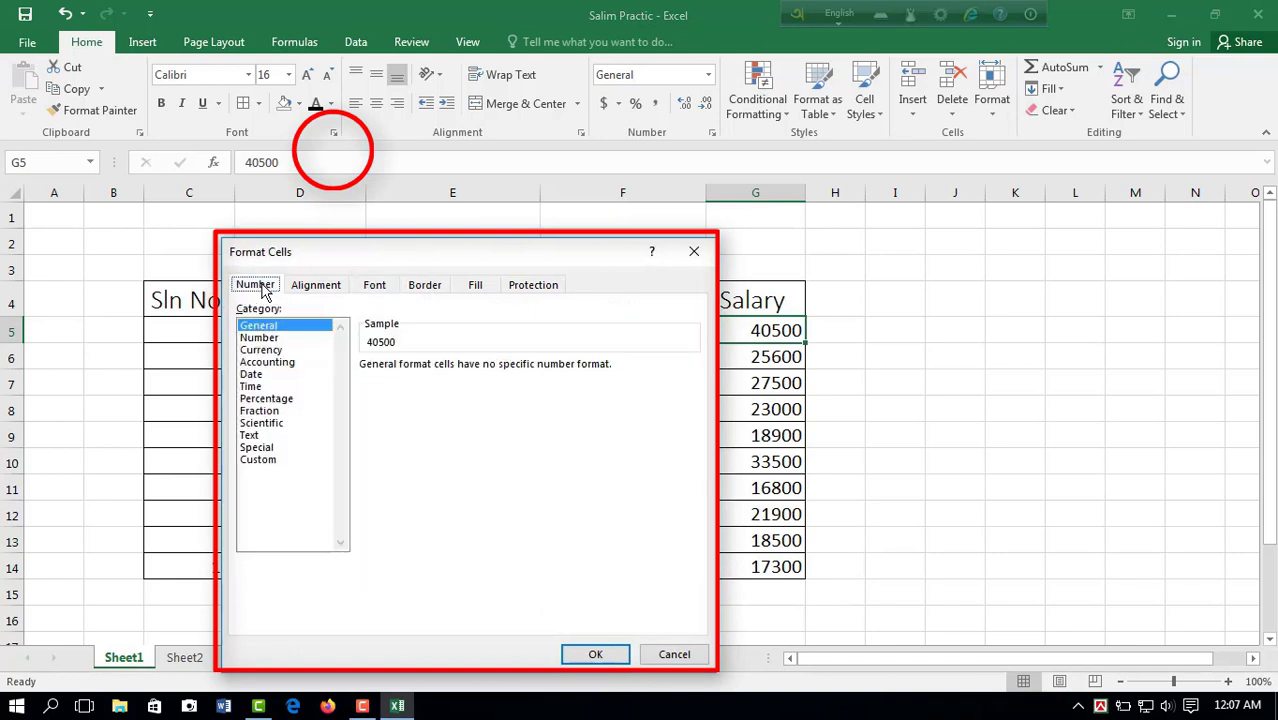
pyautogui.click(262, 338)
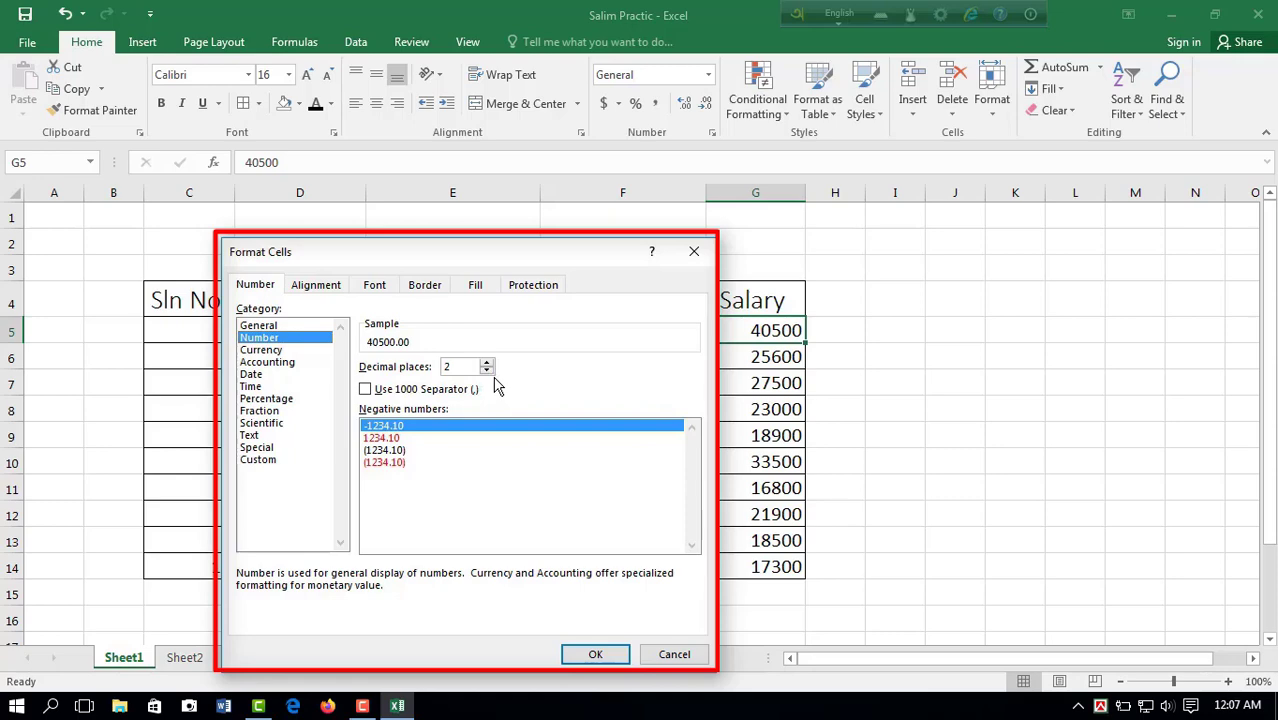
pyautogui.click(595, 654)
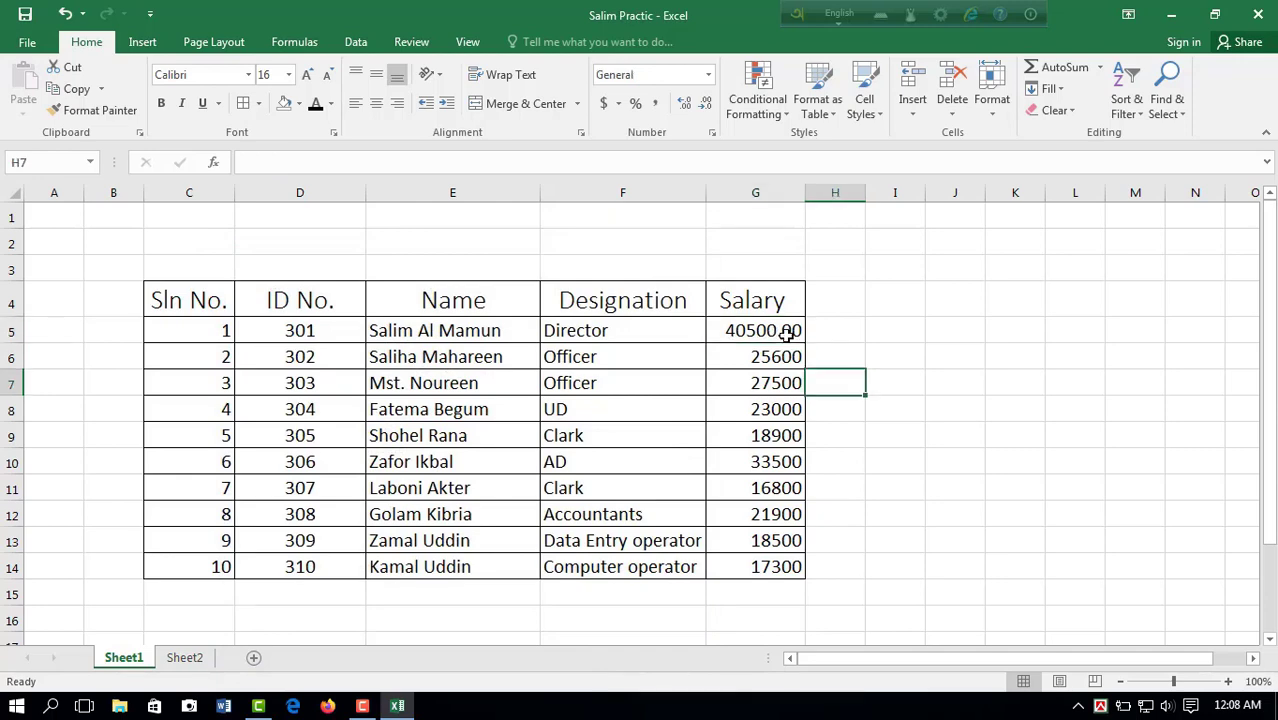
# Step: Format the salaries in G5:G14 as Number with 2 decimal places, previewing the General and Currency categories first
pyautogui.moveTo(787, 331); pyautogui.dragTo(787, 566)
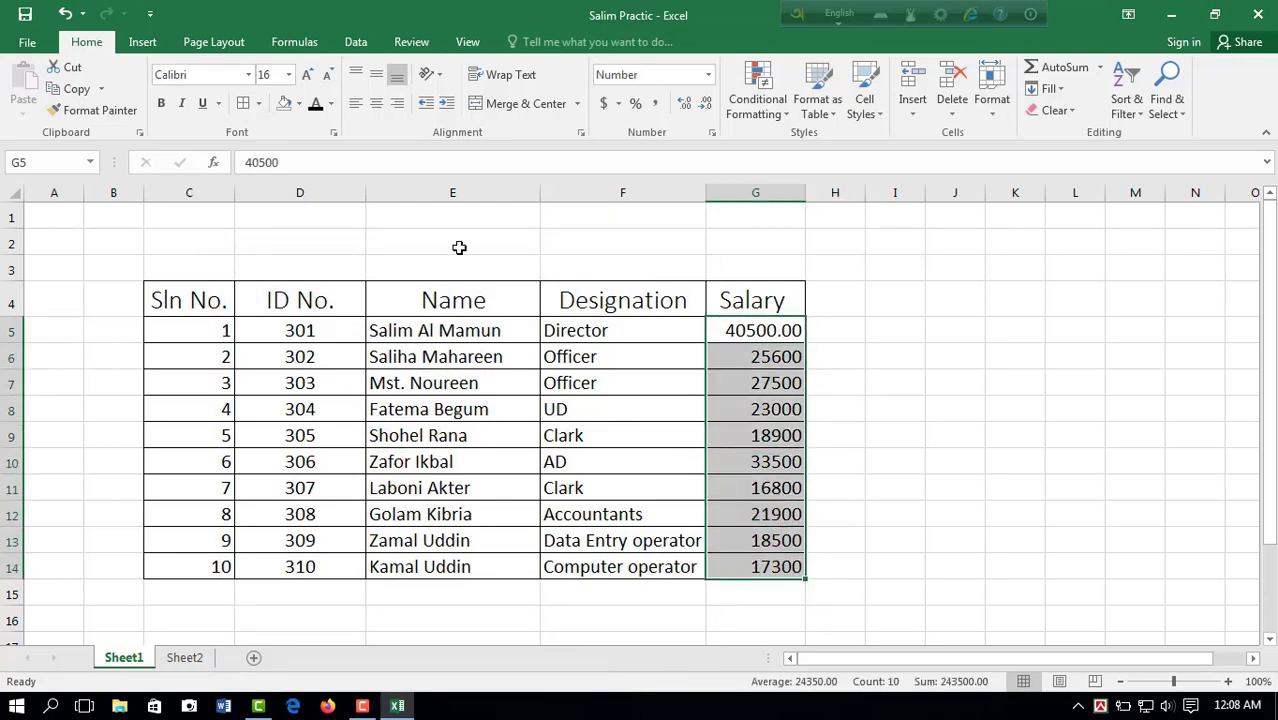
pyautogui.click(333, 132)
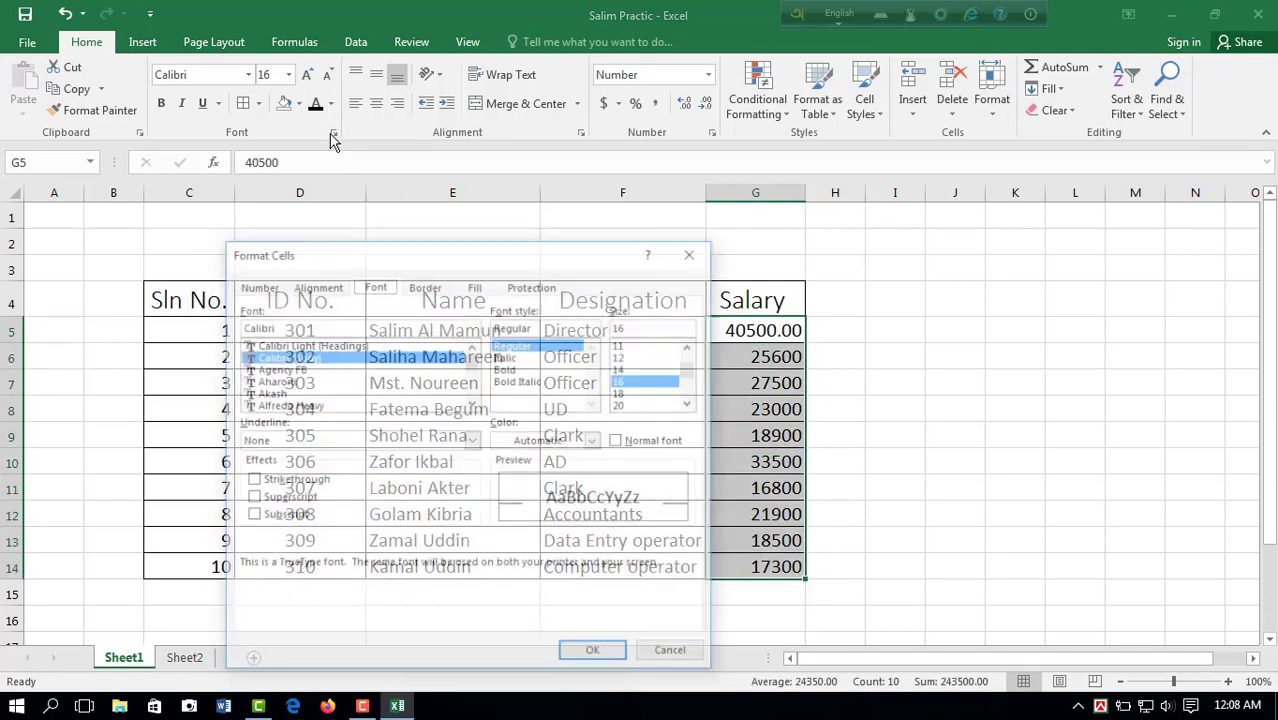
pyautogui.click(255, 285)
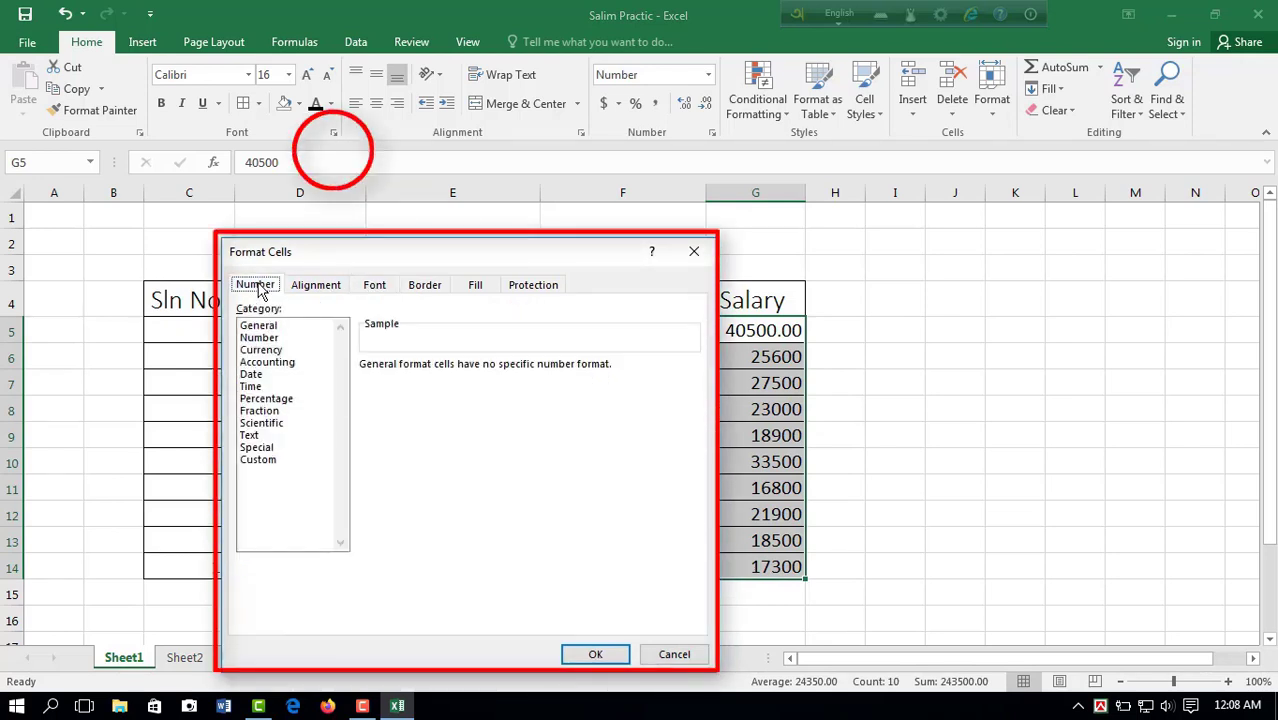
pyautogui.click(273, 338)
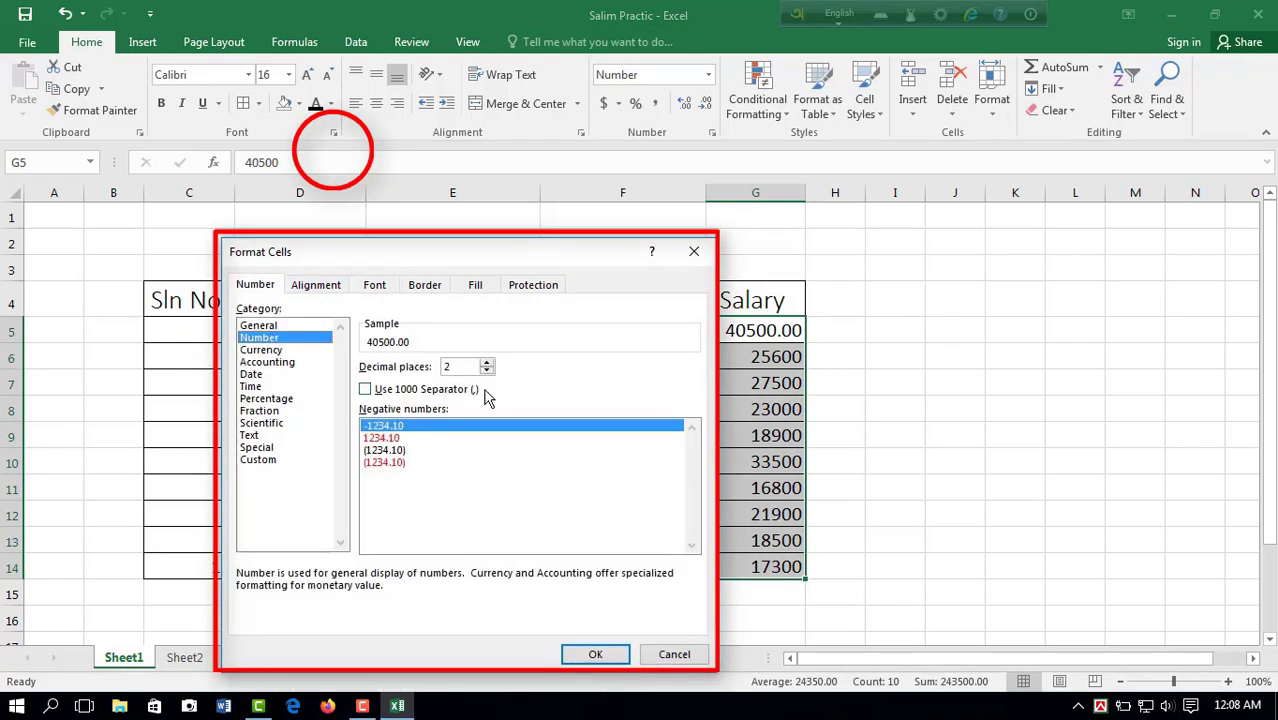
pyautogui.click(283, 326)
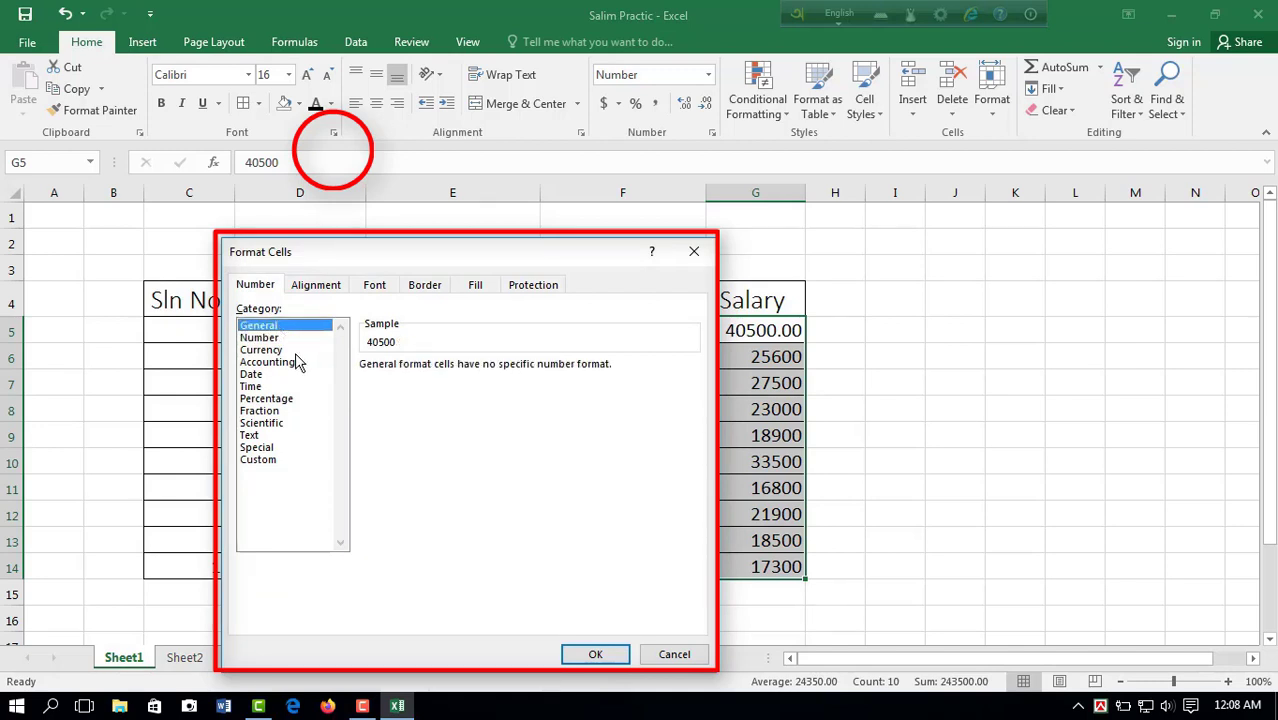
pyautogui.click(282, 350)
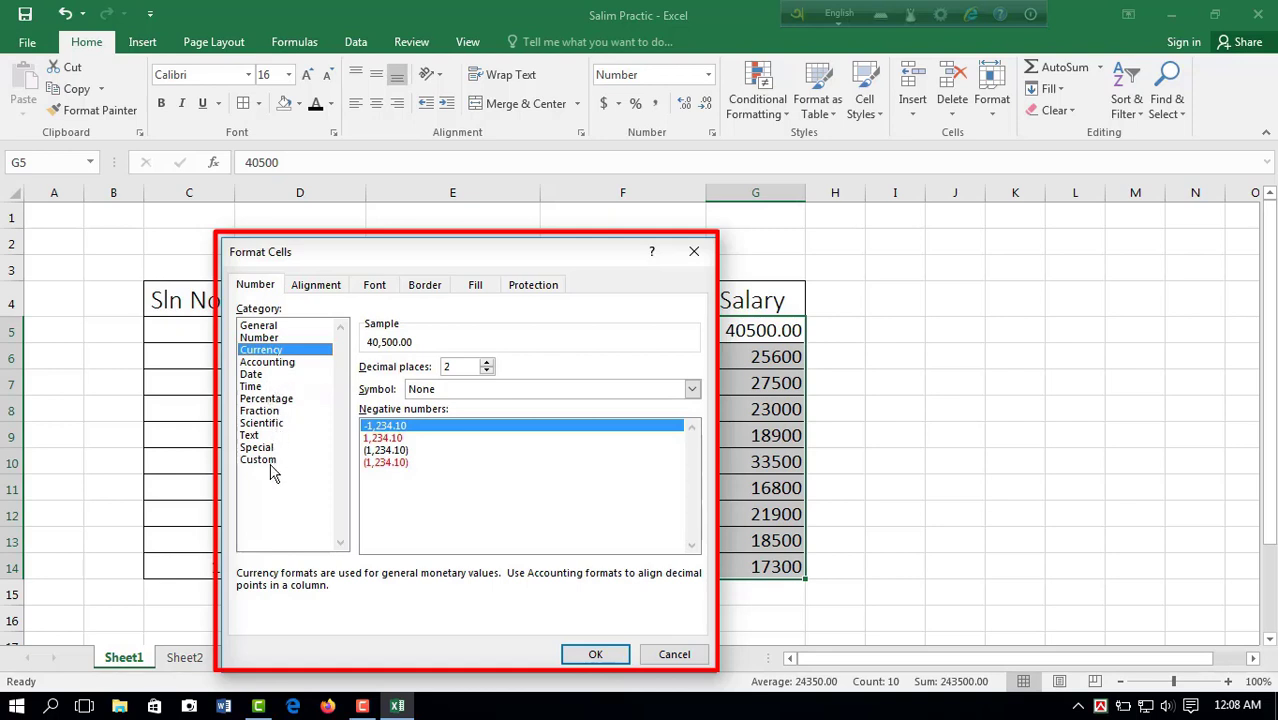
pyautogui.click(276, 338)
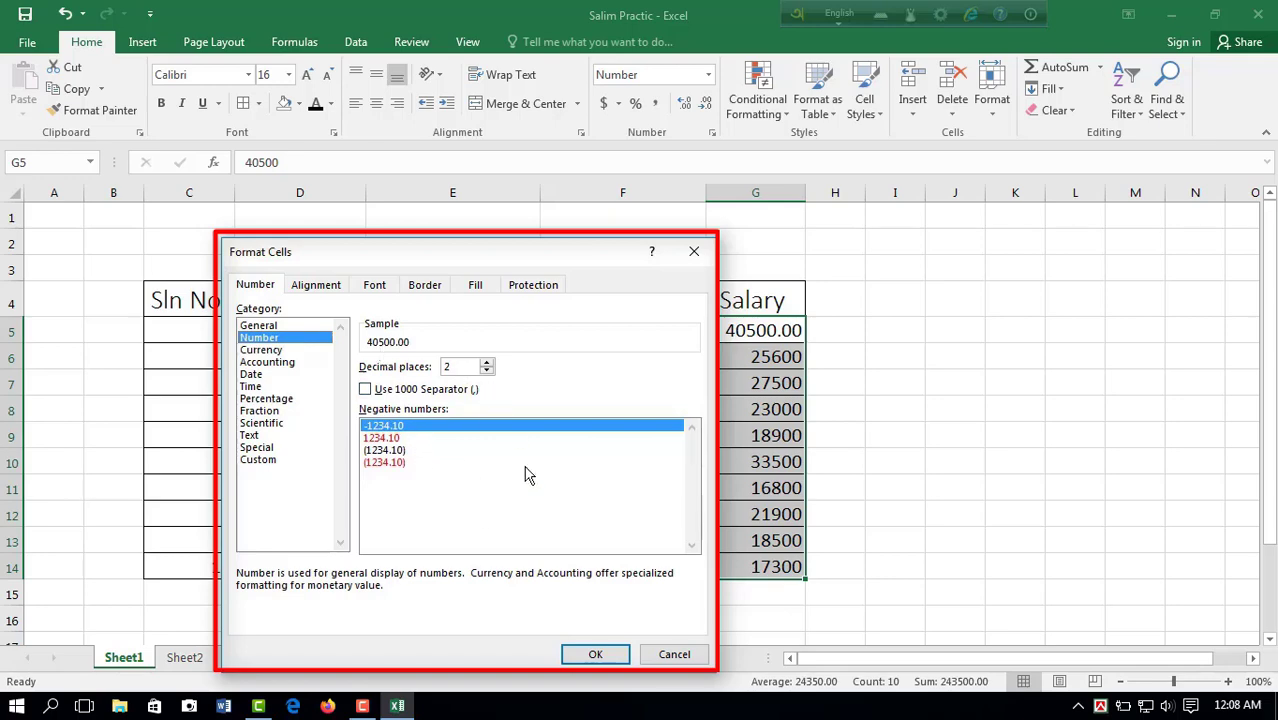
pyautogui.click(595, 655)
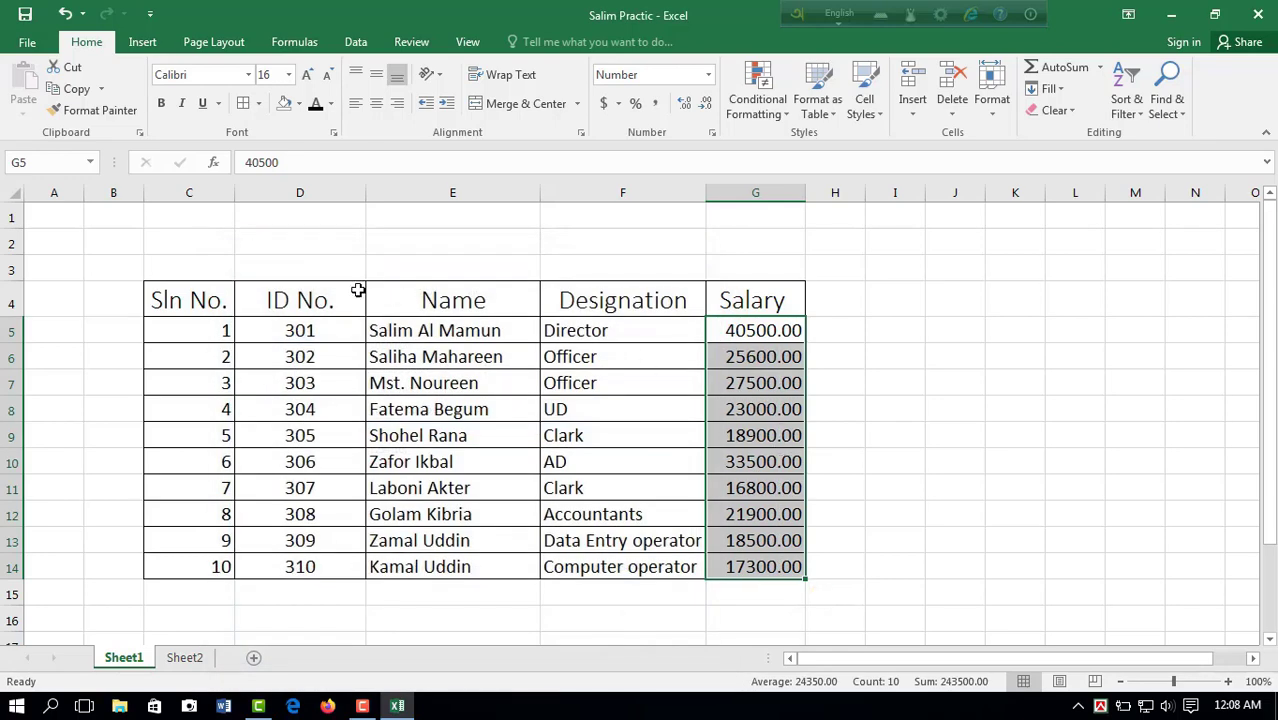
# Step: View the Format Cells alignment settings and the horizontal alignment choices for the salaries in G5:G14, and close the dialog
pyautogui.click(333, 132)
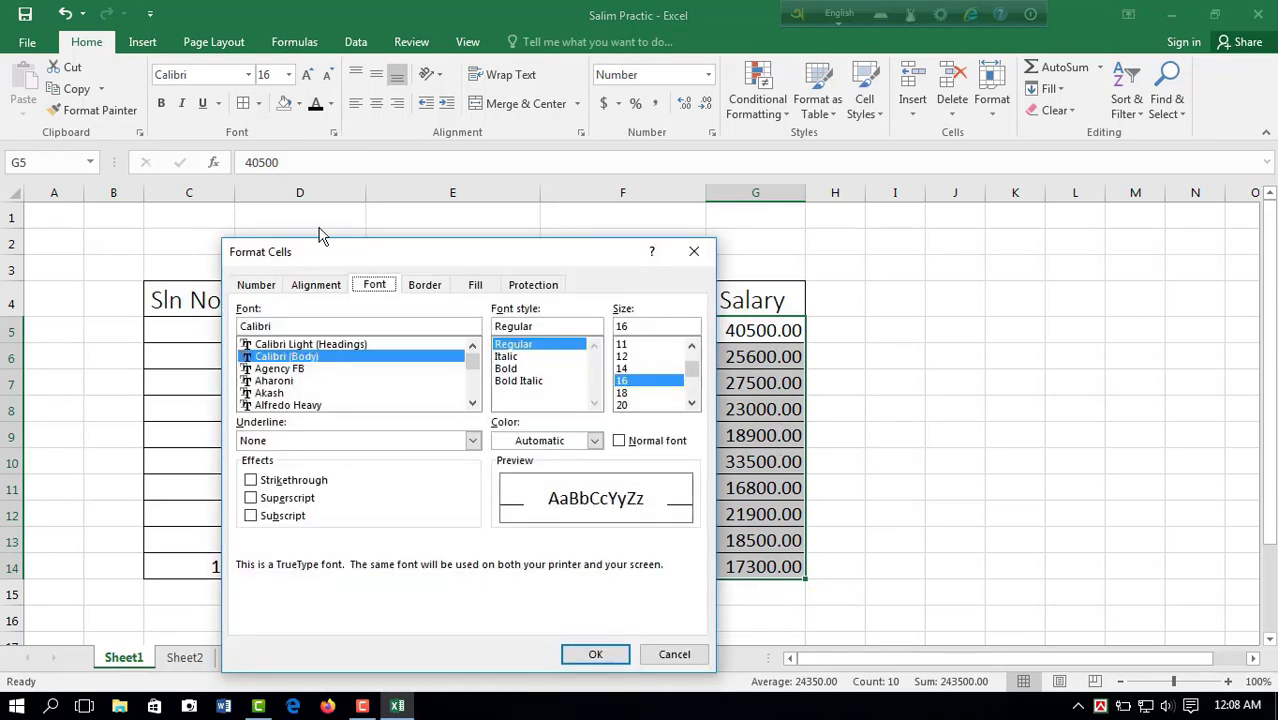
pyautogui.click(314, 285)
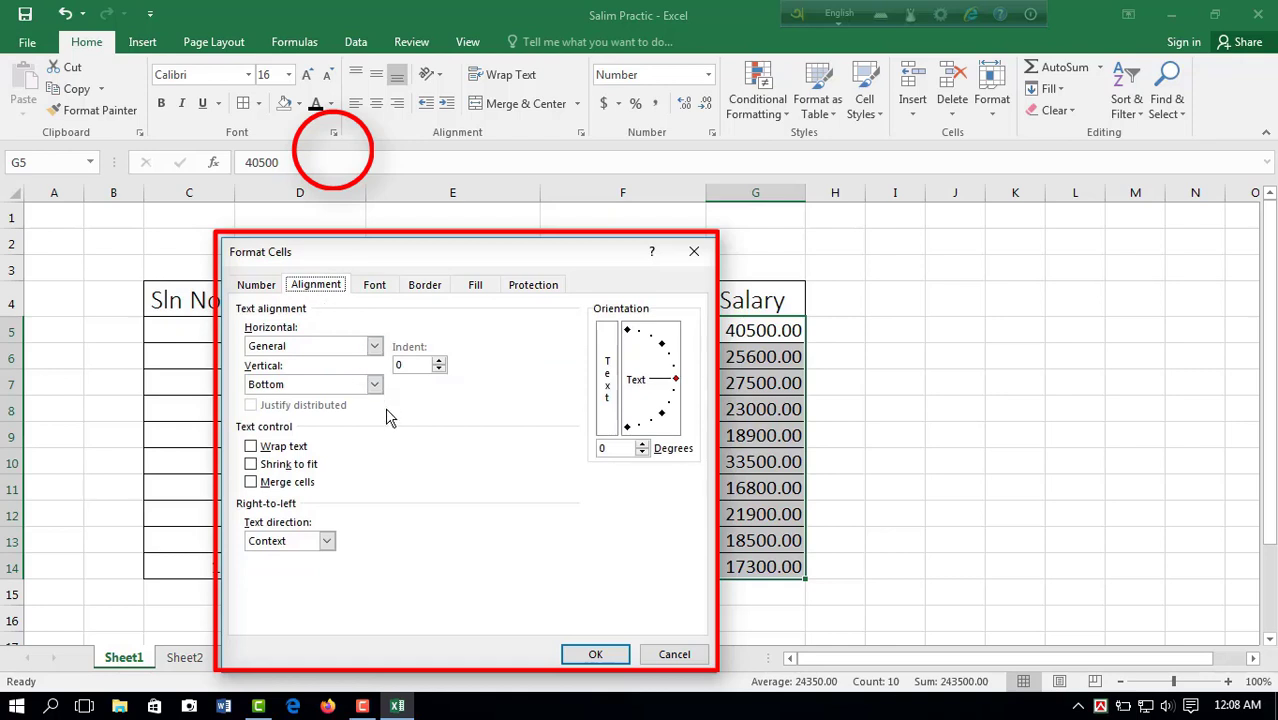
pyautogui.click(374, 346)
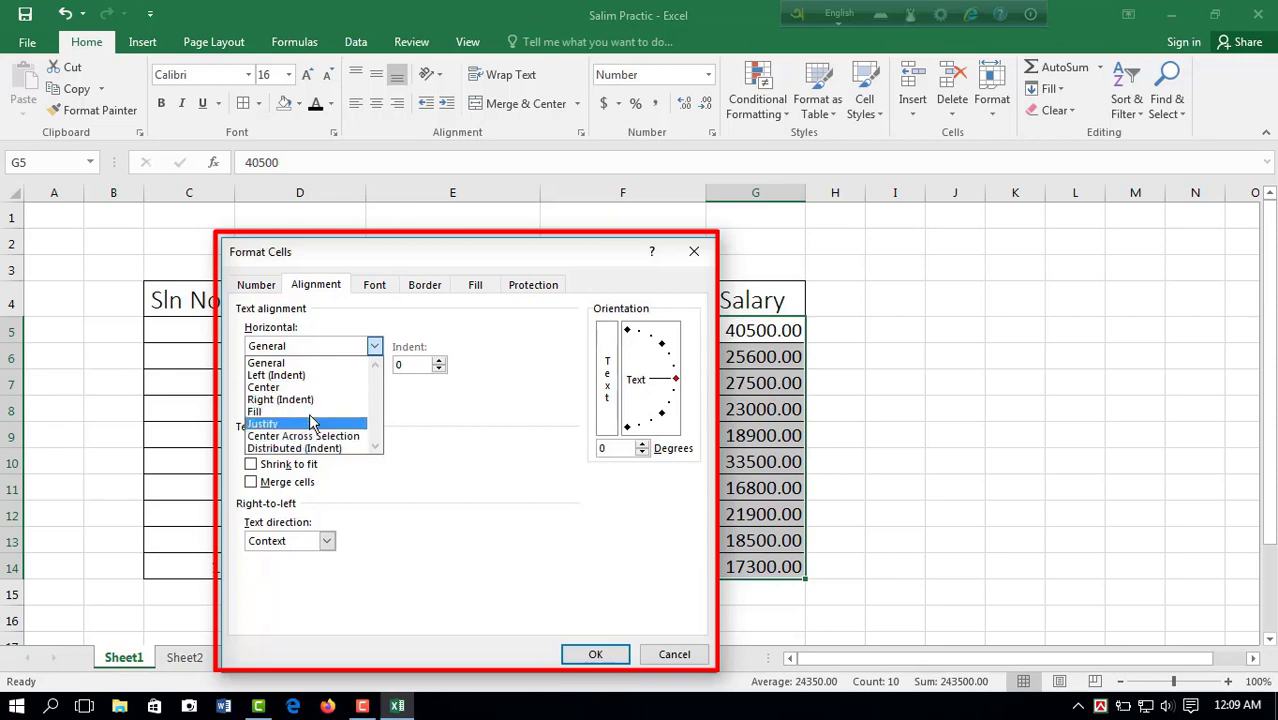
pyautogui.click(595, 654)
pyautogui.click(1015, 383)
# Step: Try center and left alignment on the whole Salary column G, ending with right alignment
pyautogui.click(746, 190)
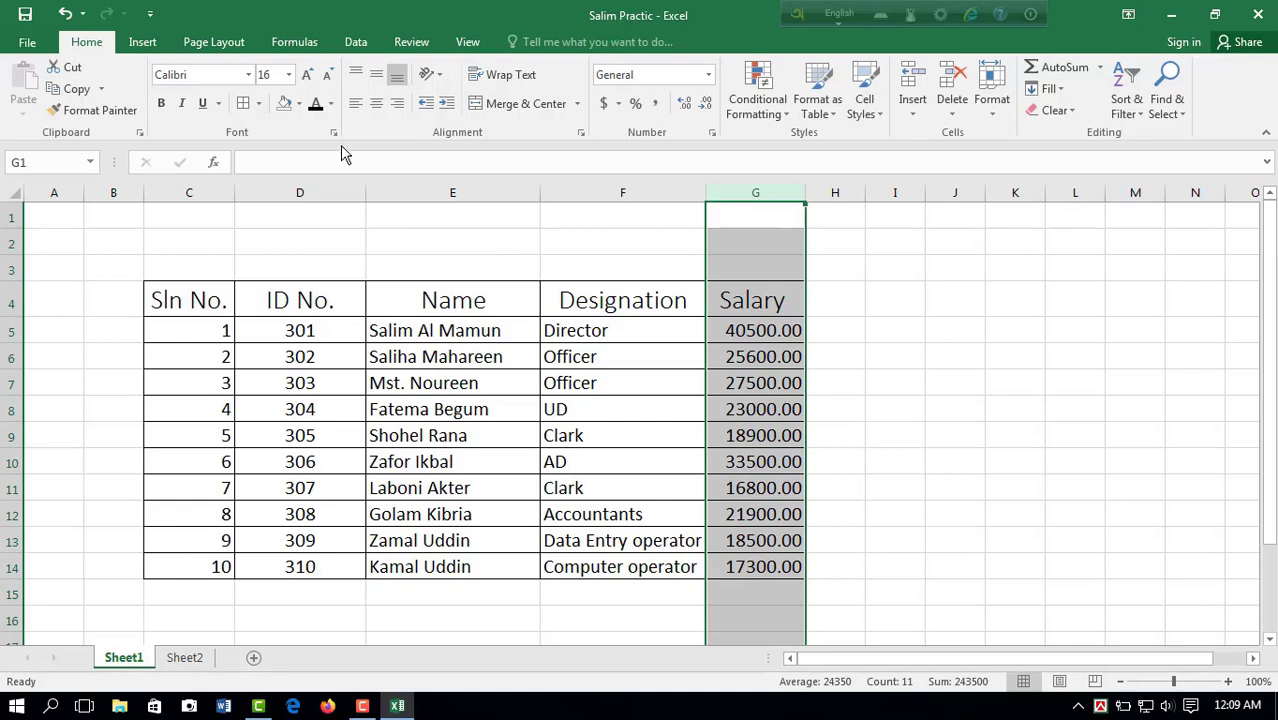
pyautogui.click(377, 108)
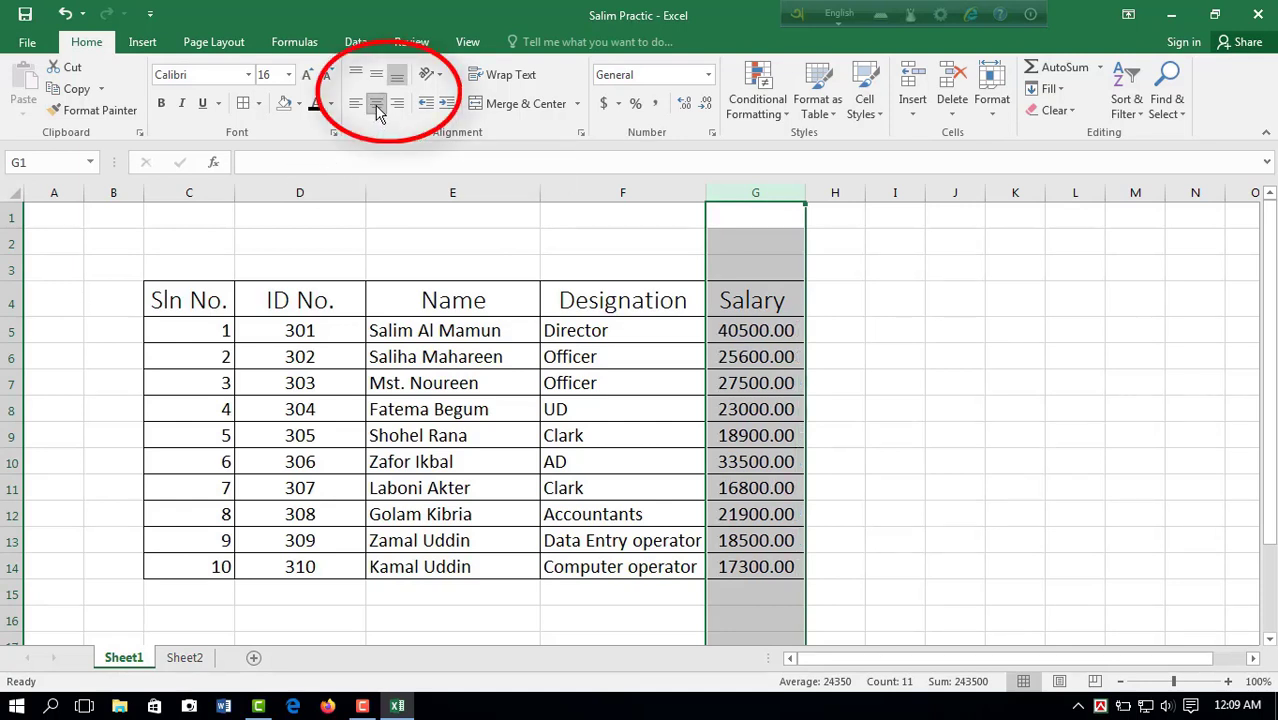
pyautogui.click(356, 108)
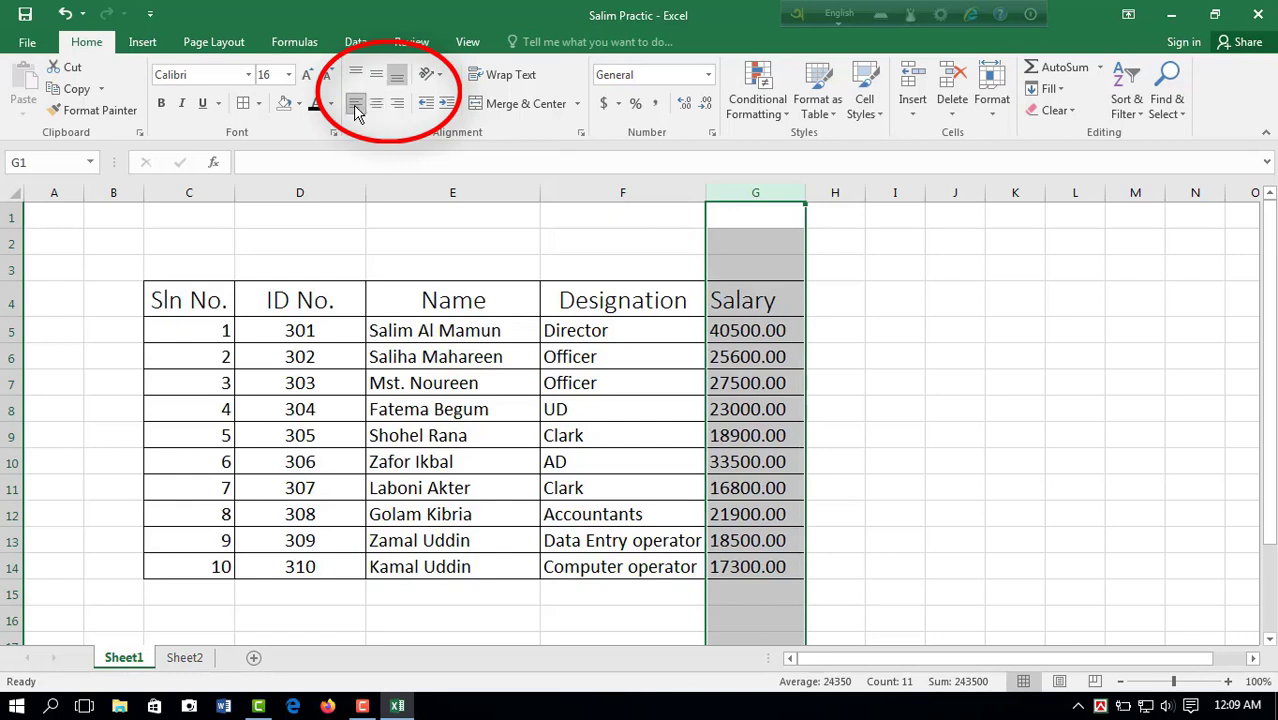
pyautogui.click(397, 108)
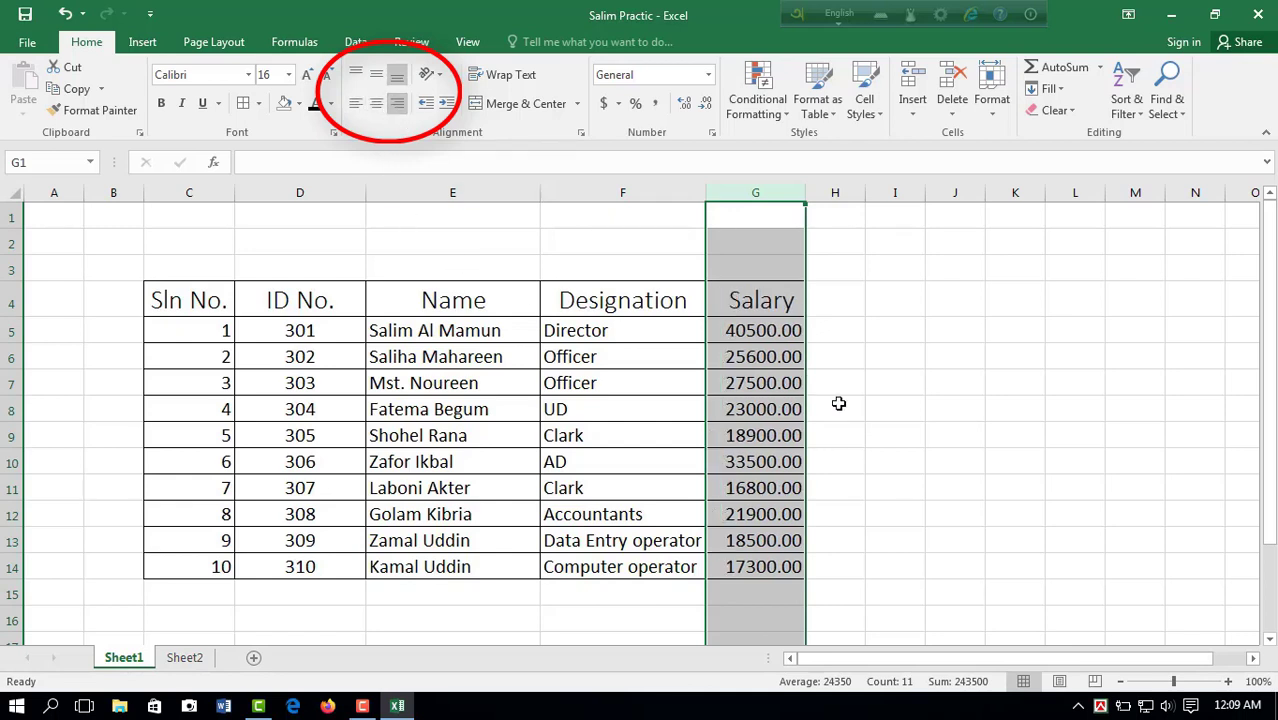
pyautogui.click(888, 412)
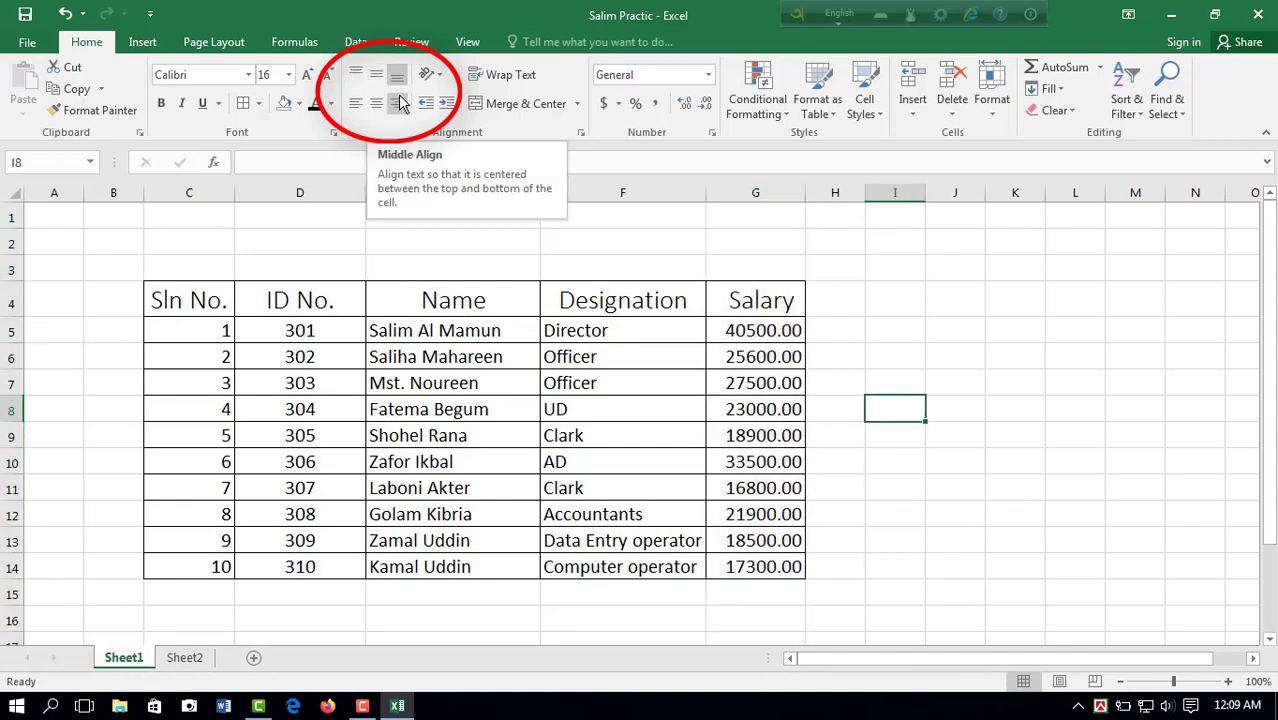
# Step: Increase the height of rows 4 to 14 equally so the table rows are clearly taller
pyautogui.moveTo(15, 303); pyautogui.dragTo(12, 567)
pyautogui.moveTo(13, 320); pyautogui.dragTo(13, 333)
pyautogui.click(768, 412)
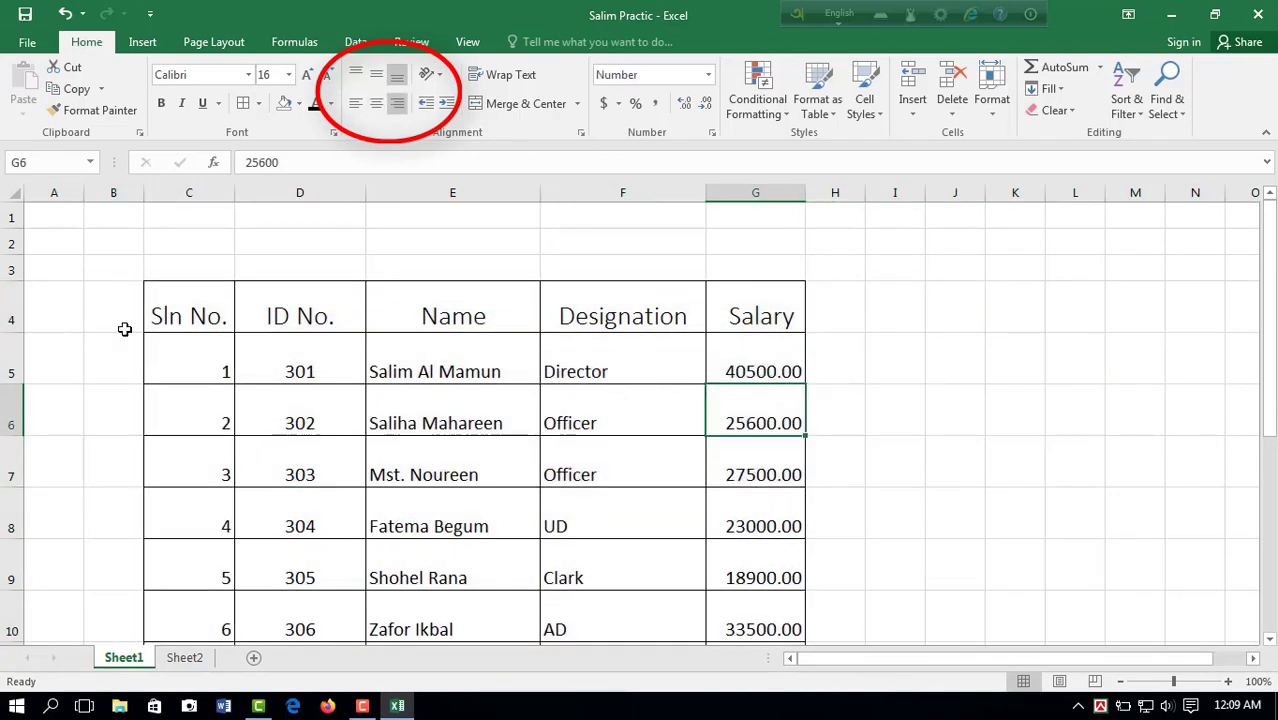
# Step: Try top, middle and bottom vertical alignment in turn on the whole table C4:G14
pyautogui.moveTo(190, 314); pyautogui.dragTo(765, 590)
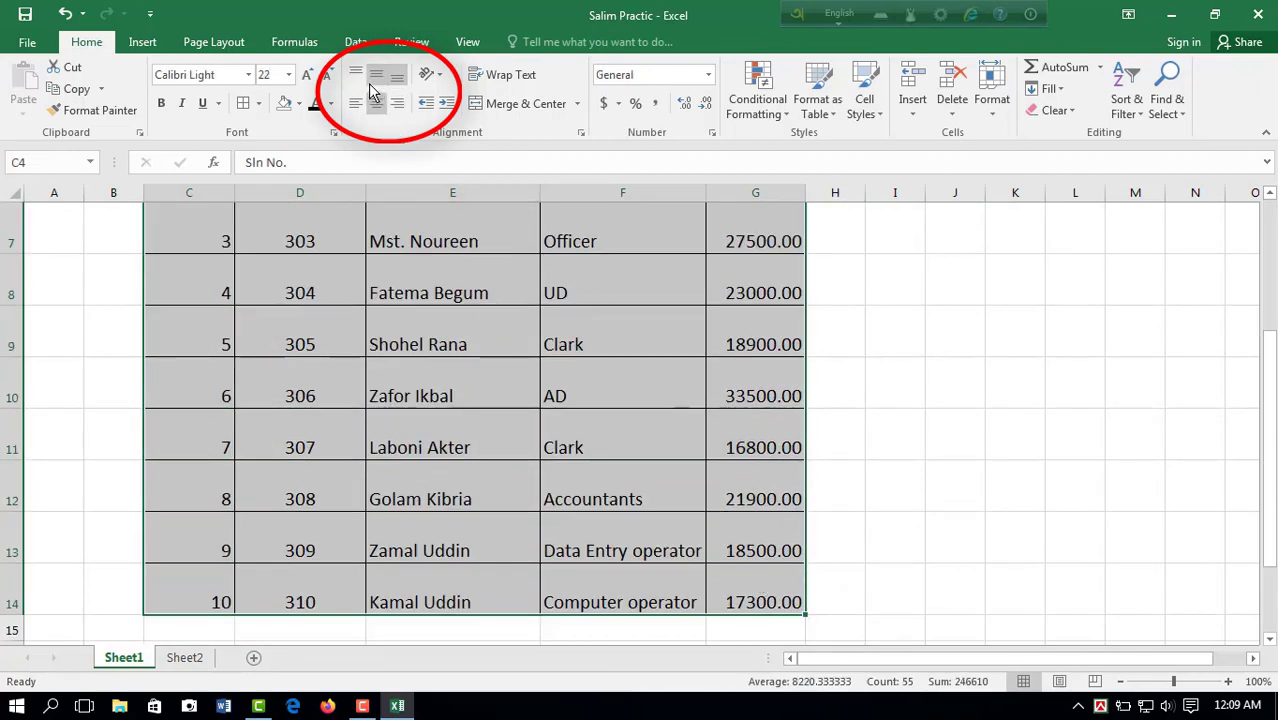
pyautogui.scroll(2, 328, 449)
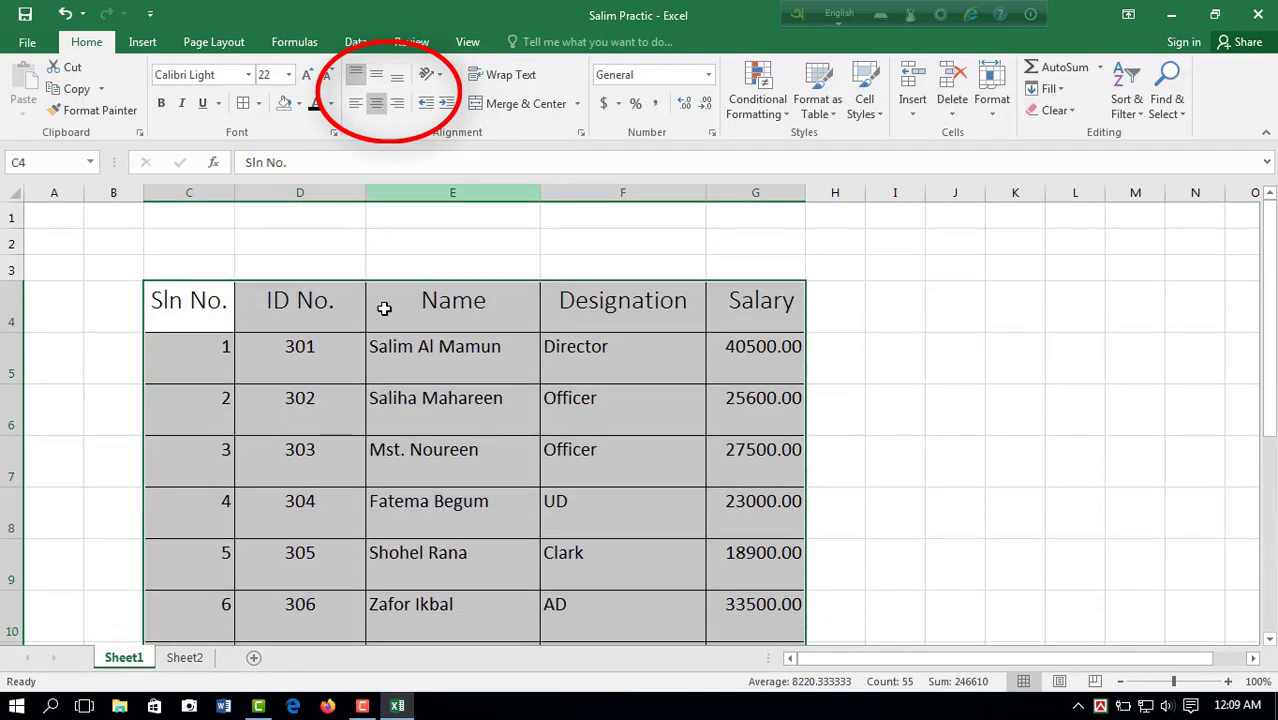
pyautogui.click(378, 82)
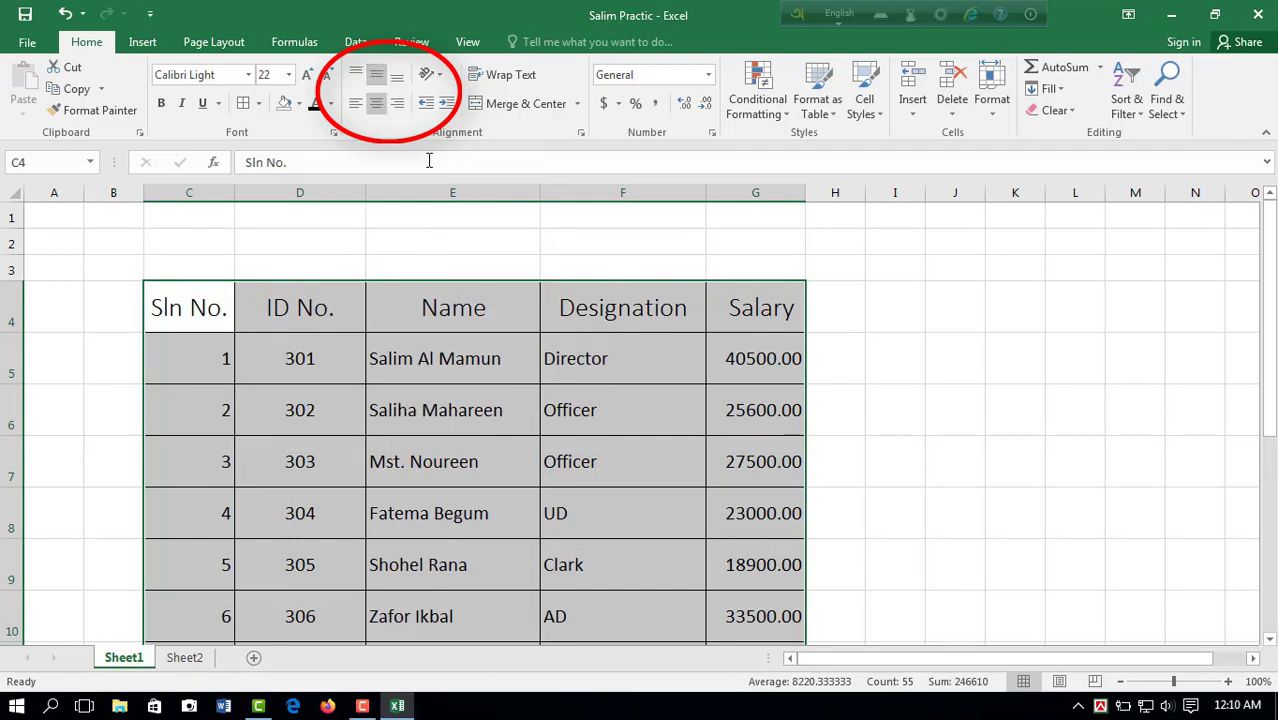
pyautogui.click(401, 80)
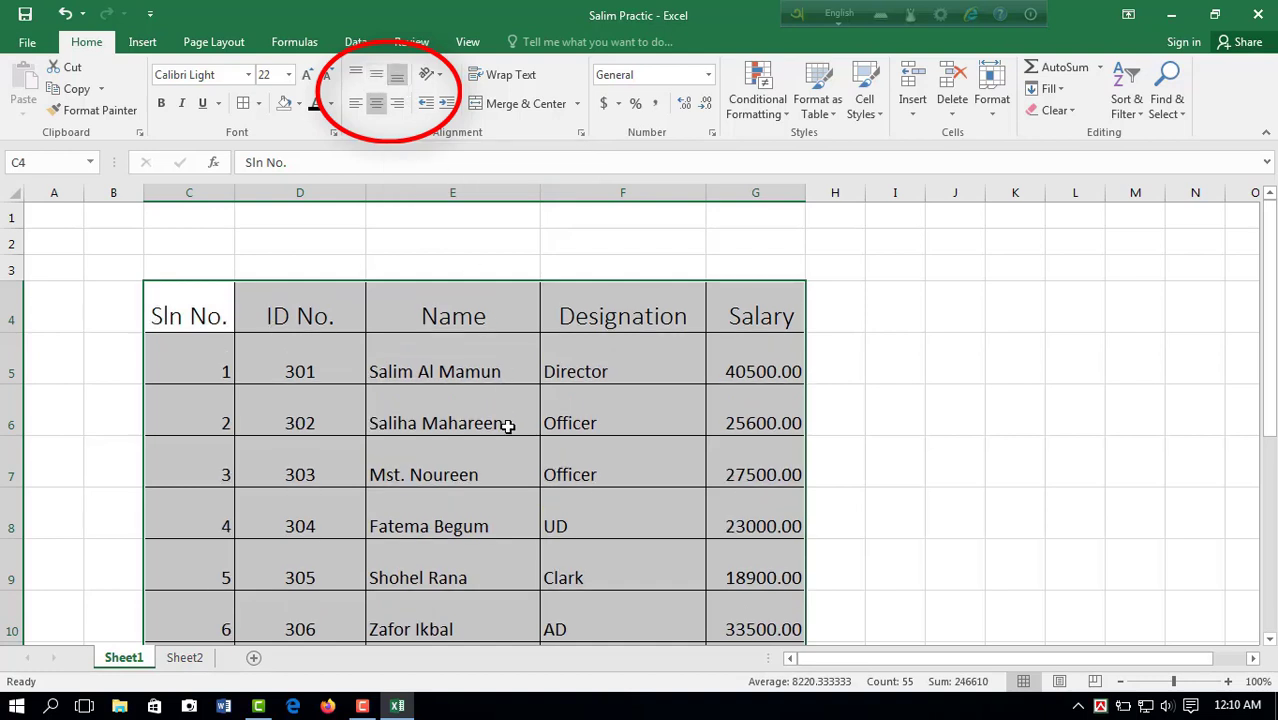
# Step: Try left and center alignment on the table C4:G14, and settle on right alignment combined with top alignment
pyautogui.click(357, 106)
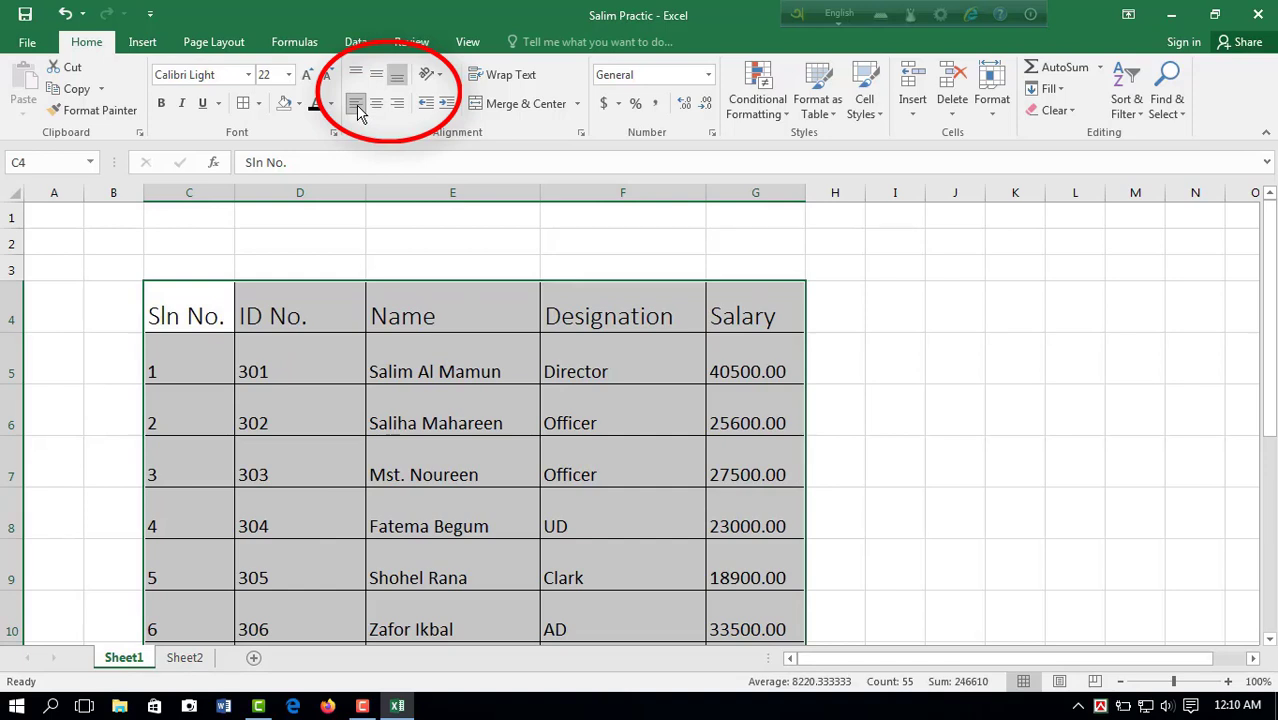
pyautogui.click(380, 106)
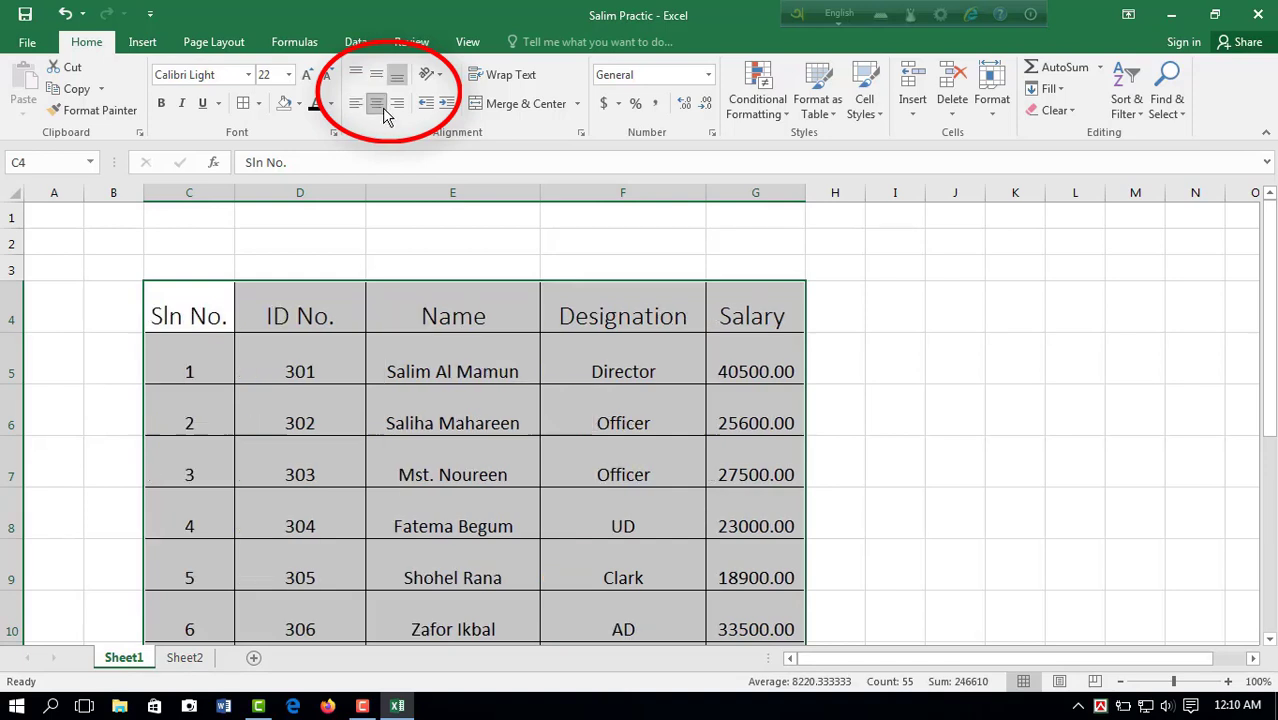
pyautogui.click(397, 105)
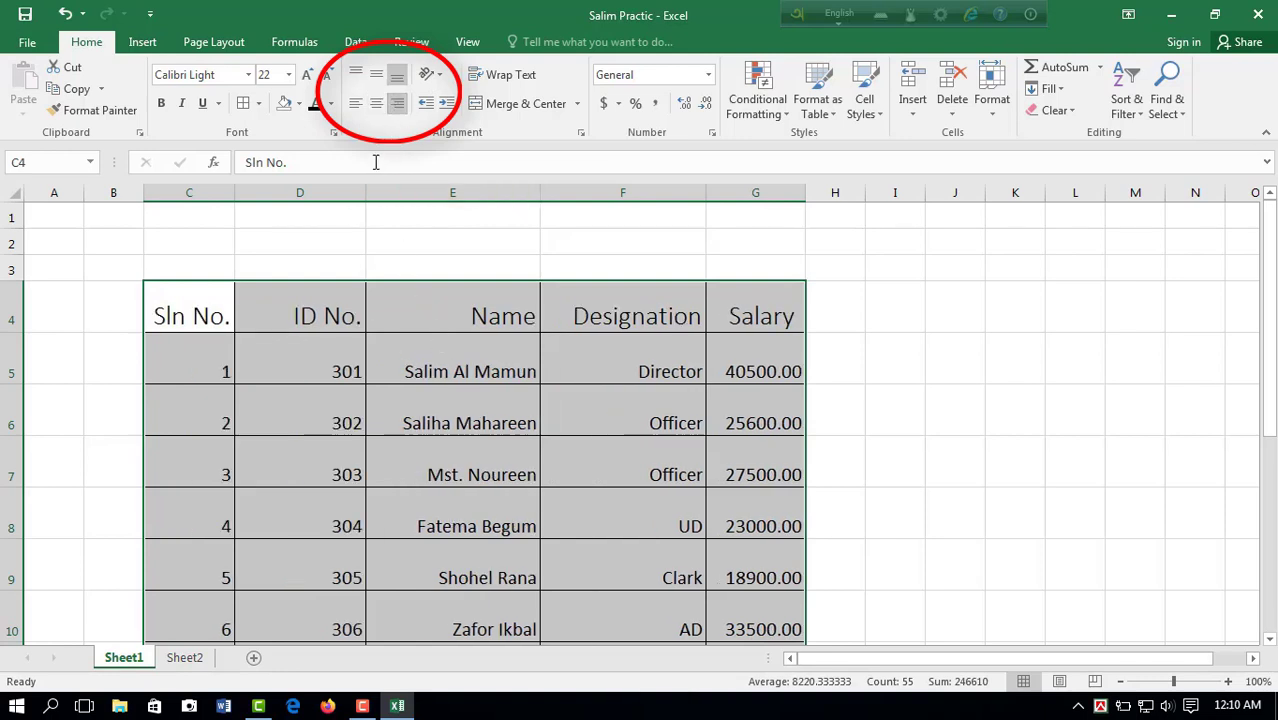
pyautogui.click(355, 73)
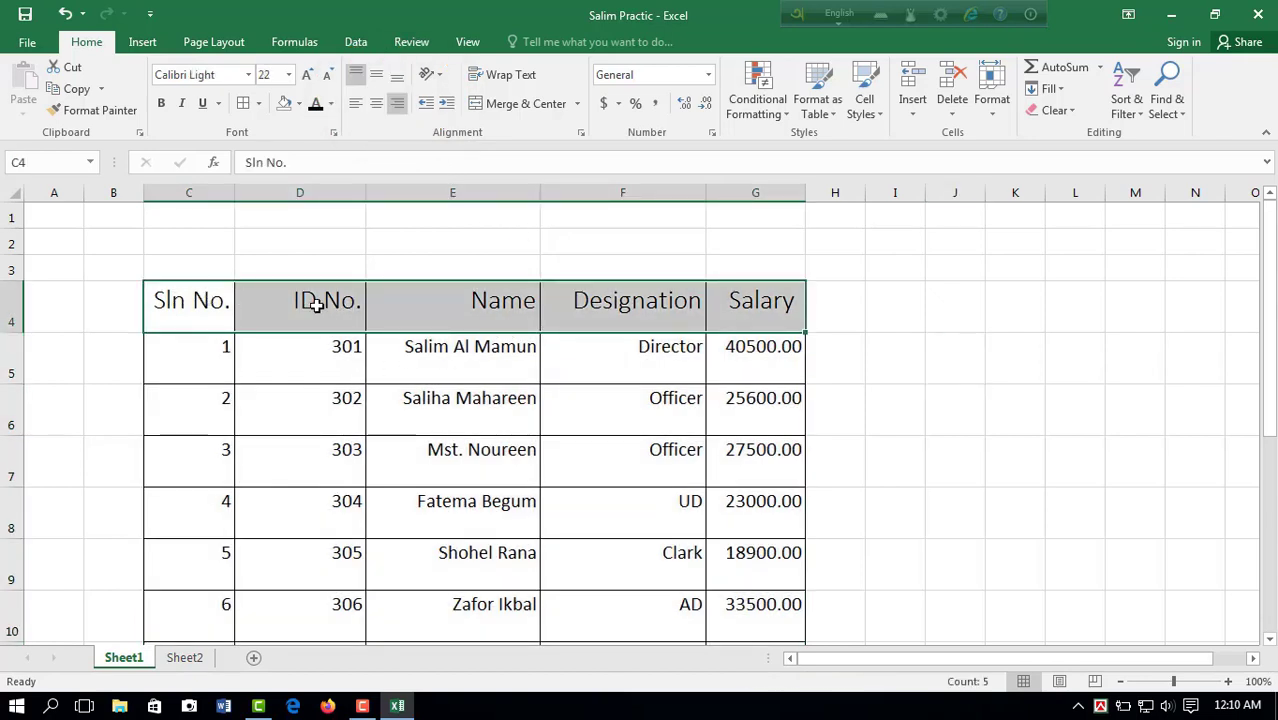
# Step: Angle the headings in C4:G4 counterclockwise, and make row 4 taller to fit the slanted text
pyautogui.click(439, 76)
pyautogui.click(460, 94)
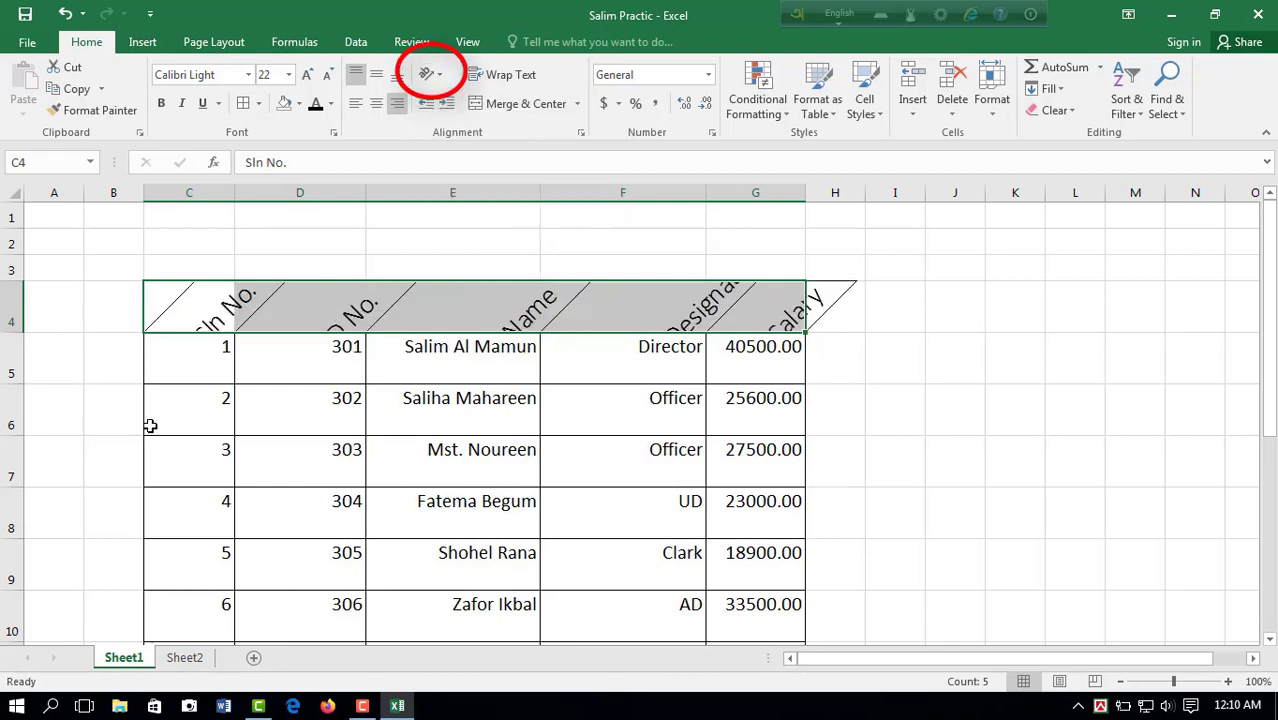
pyautogui.moveTo(22, 332); pyautogui.dragTo(11, 376)
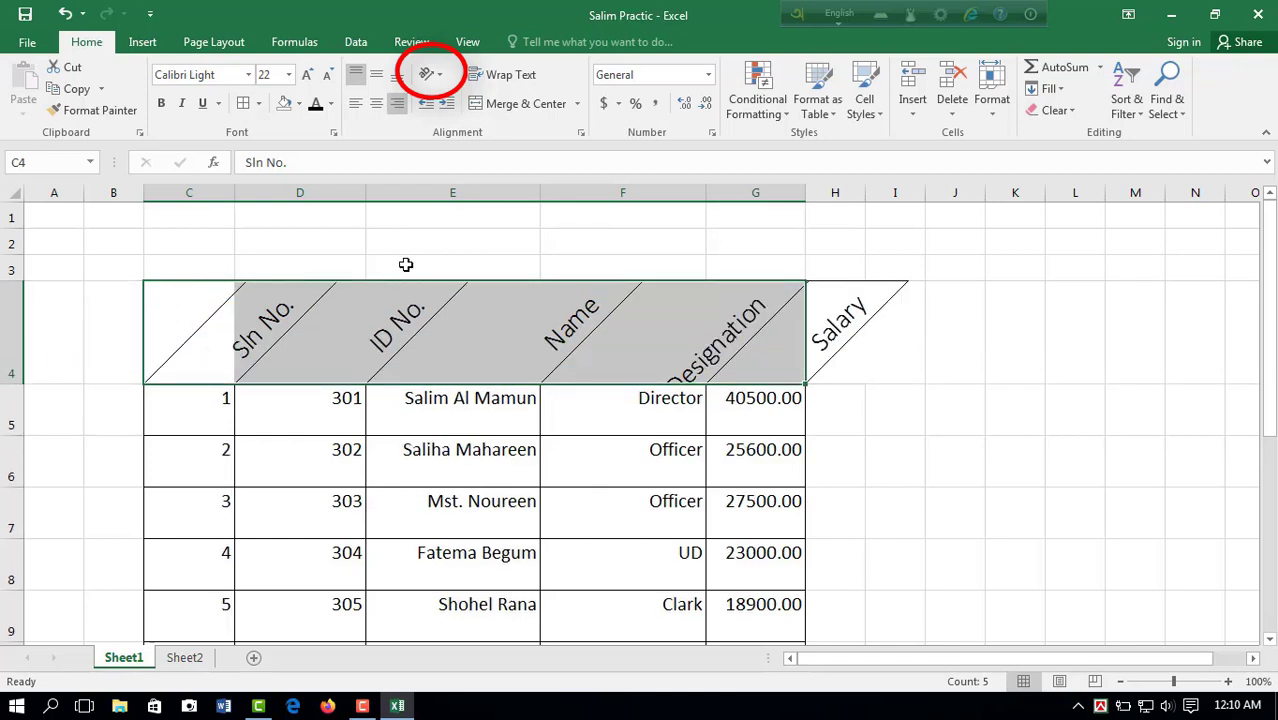
# Step: Try angling the headings in C4:G4 clockwise, and settle on rotating their text up
pyautogui.click(440, 75)
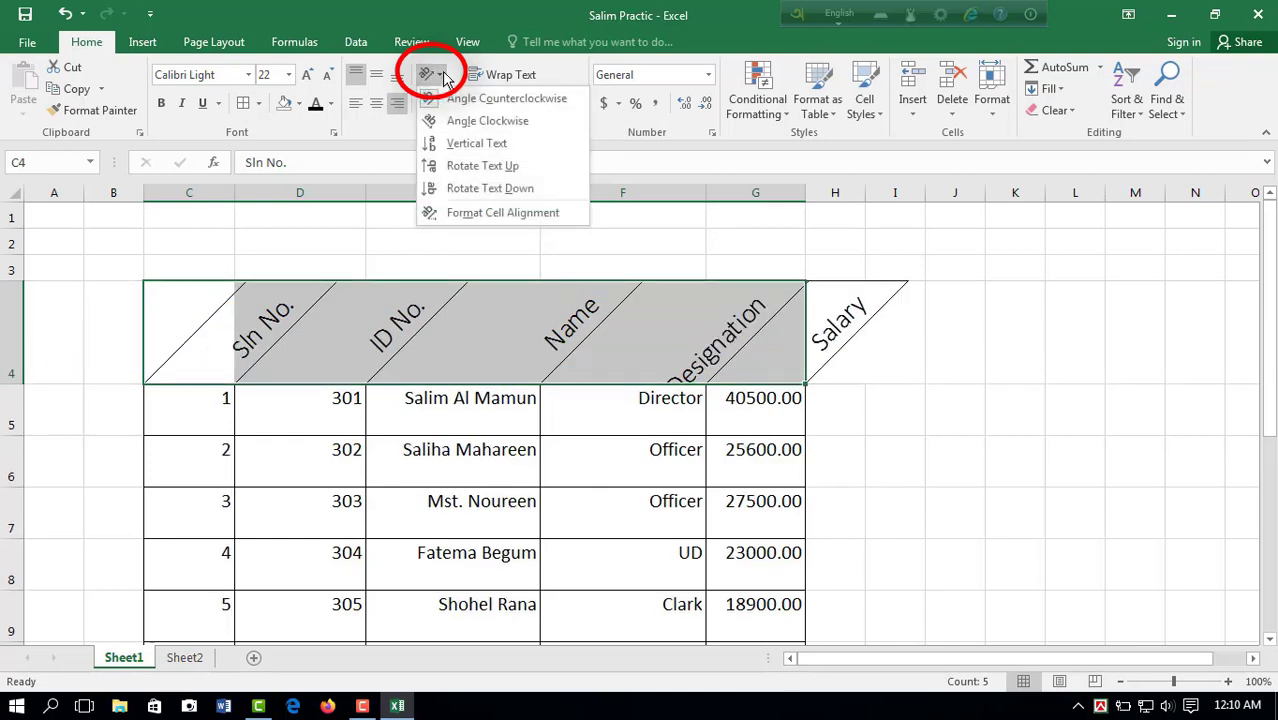
pyautogui.click(446, 120)
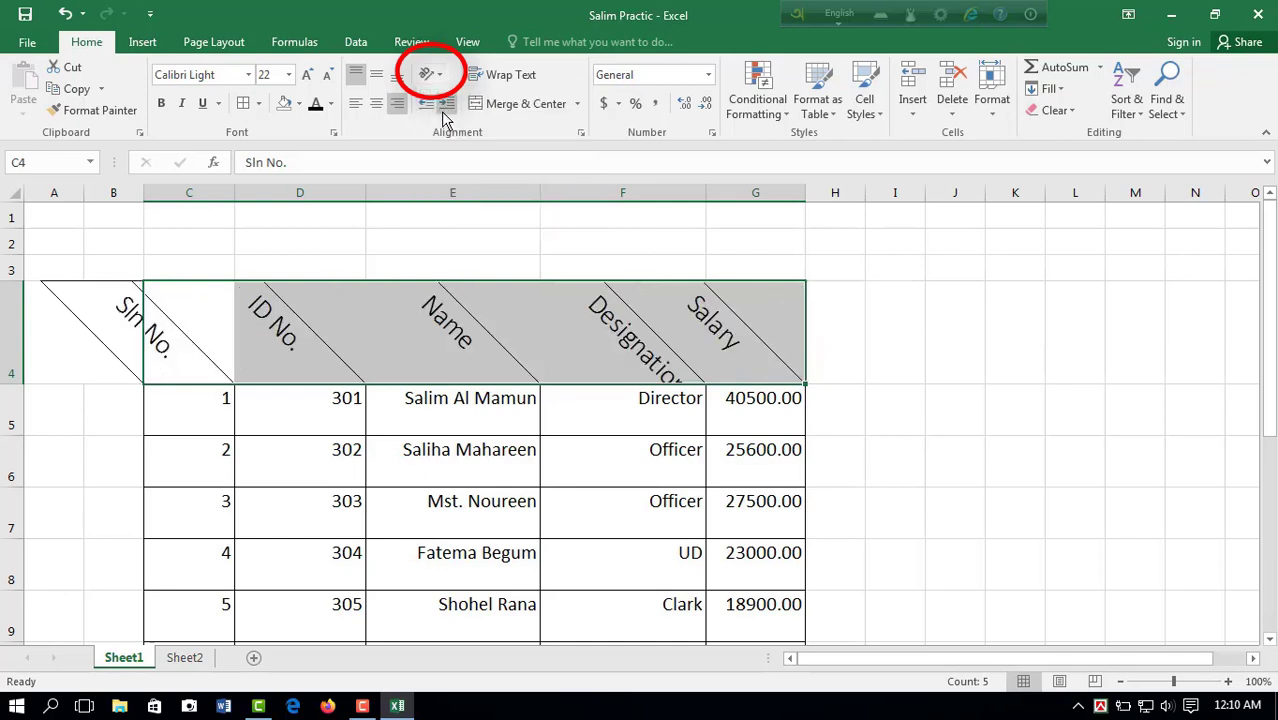
pyautogui.click(445, 77)
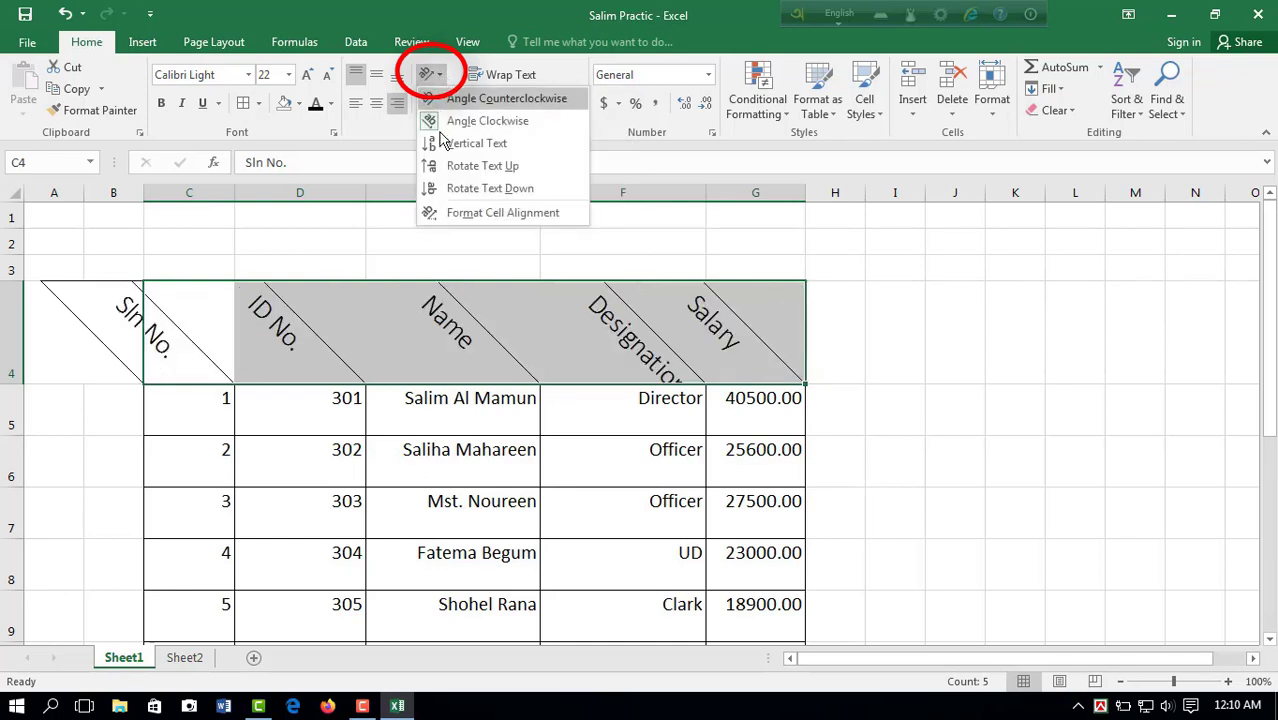
pyautogui.click(455, 166)
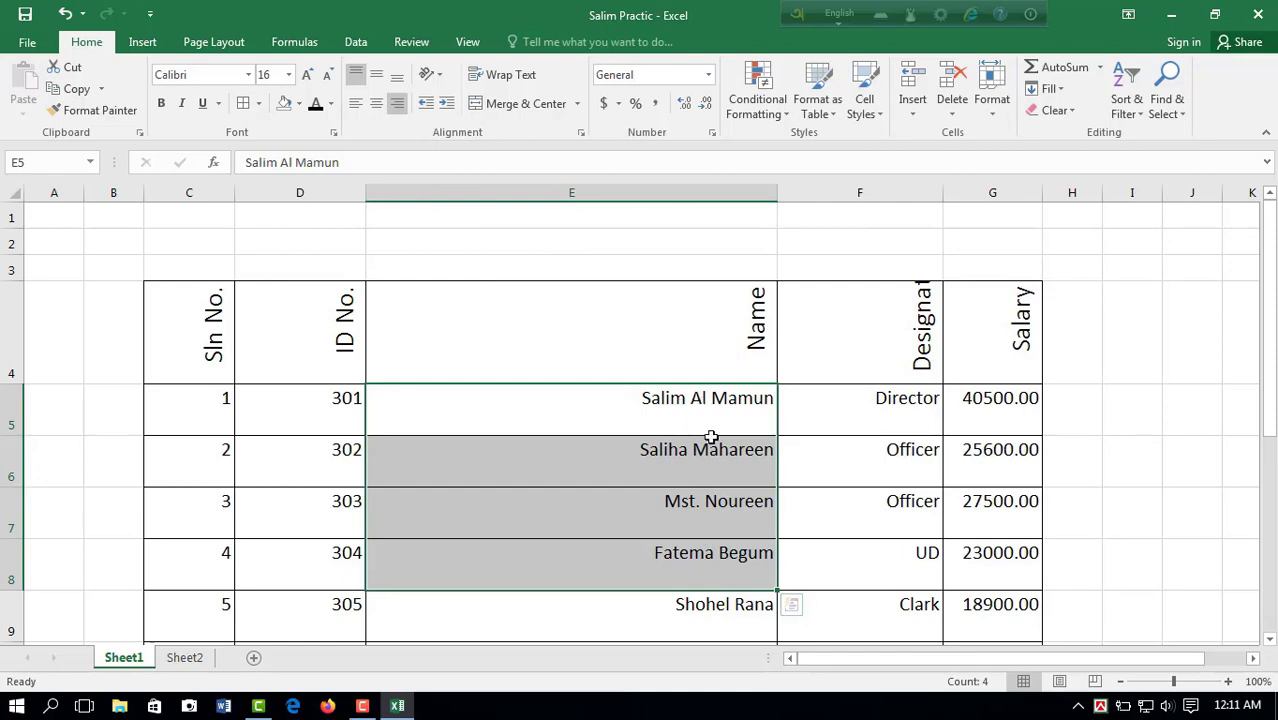
# Step: Increase the indent of the names in E5:E9 repeatedly, moving them well away from the cells' right border
pyautogui.click(727, 545)
pyautogui.scroll(-2, 723, 522)
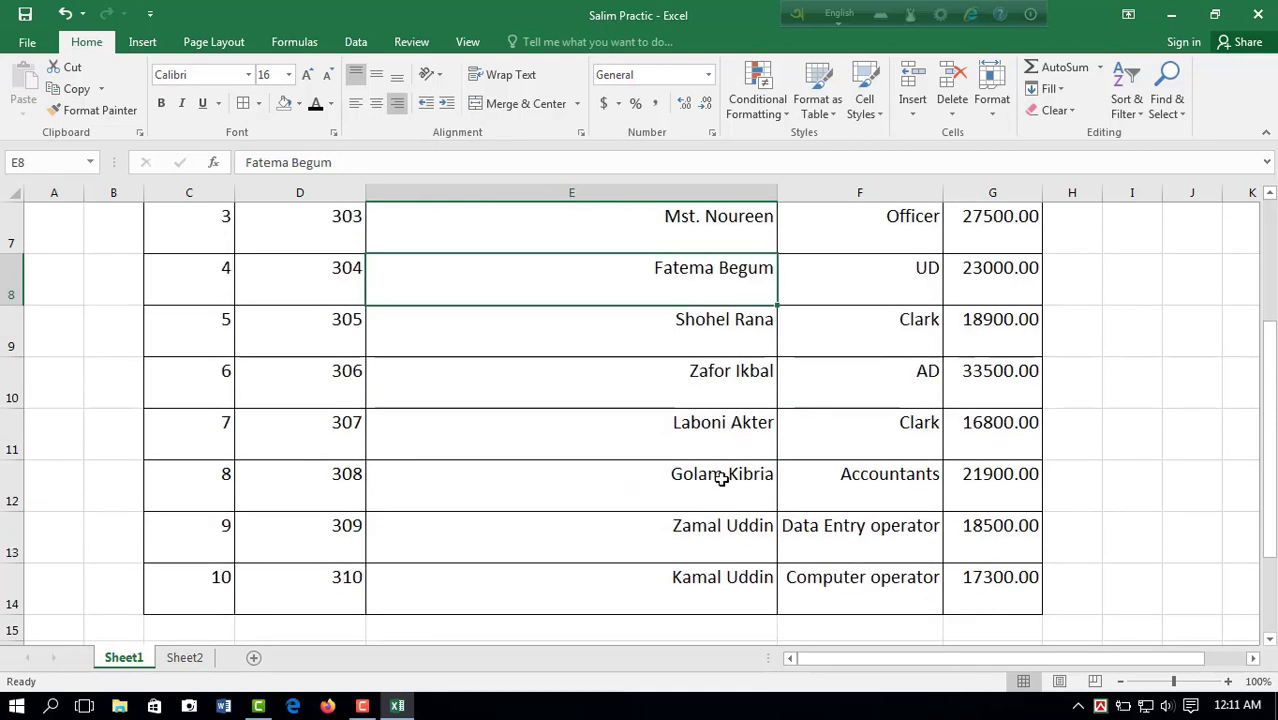
pyautogui.scroll(2, 702, 282)
pyautogui.moveTo(708, 348); pyautogui.dragTo(718, 590)
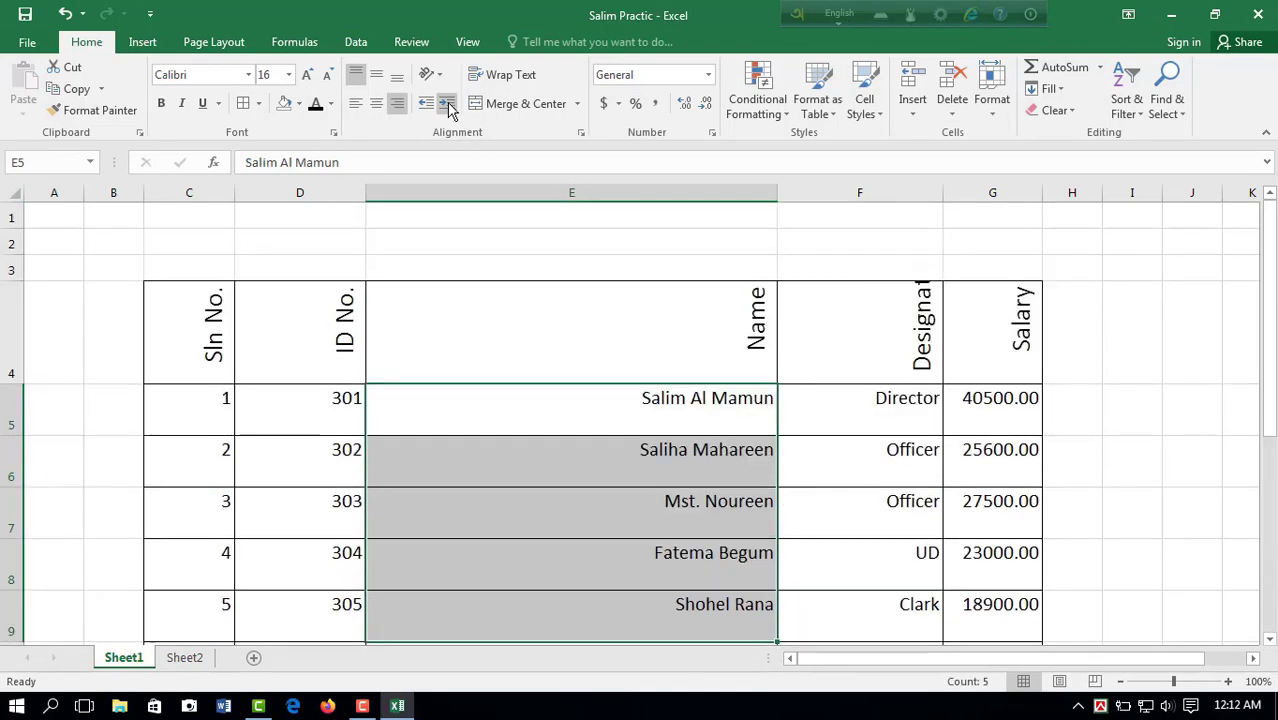
pyautogui.click(448, 104)
pyautogui.click(448, 104)
pyautogui.click(448, 104)
pyautogui.click(448, 104)
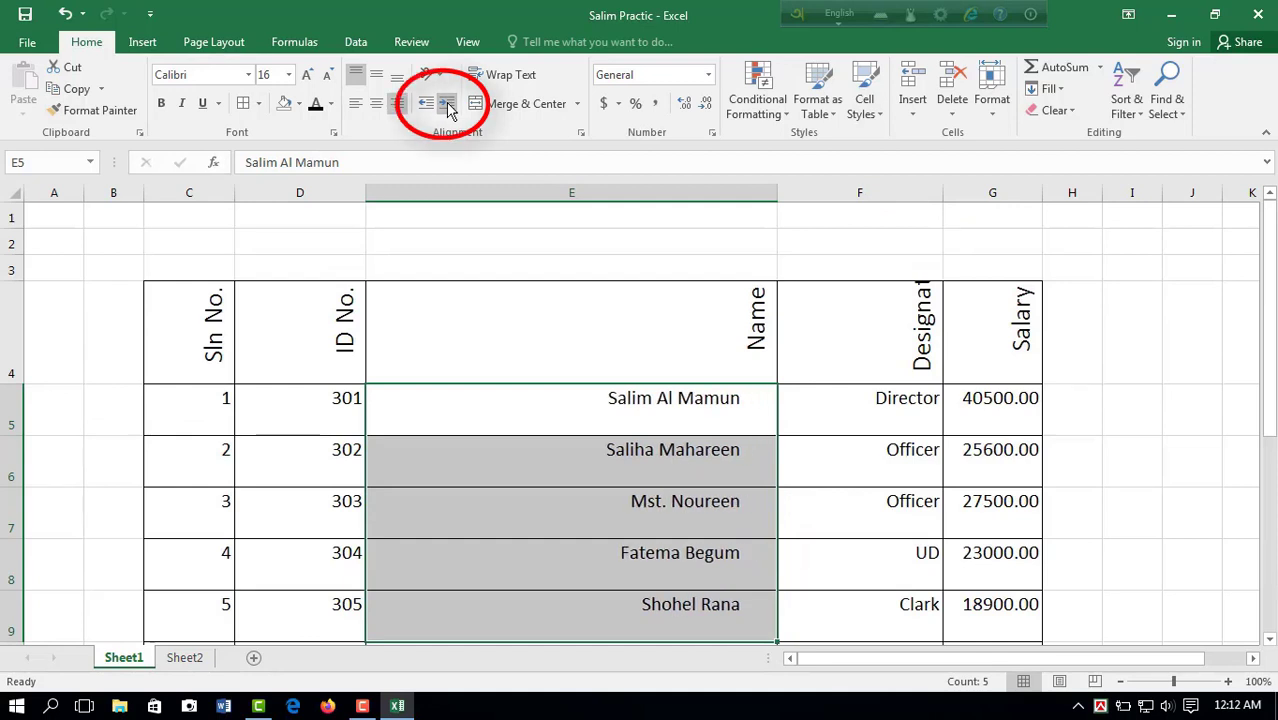
pyautogui.click(448, 104)
pyautogui.click(448, 104)
pyautogui.click(448, 104)
pyautogui.click(448, 104)
pyautogui.click(448, 104)
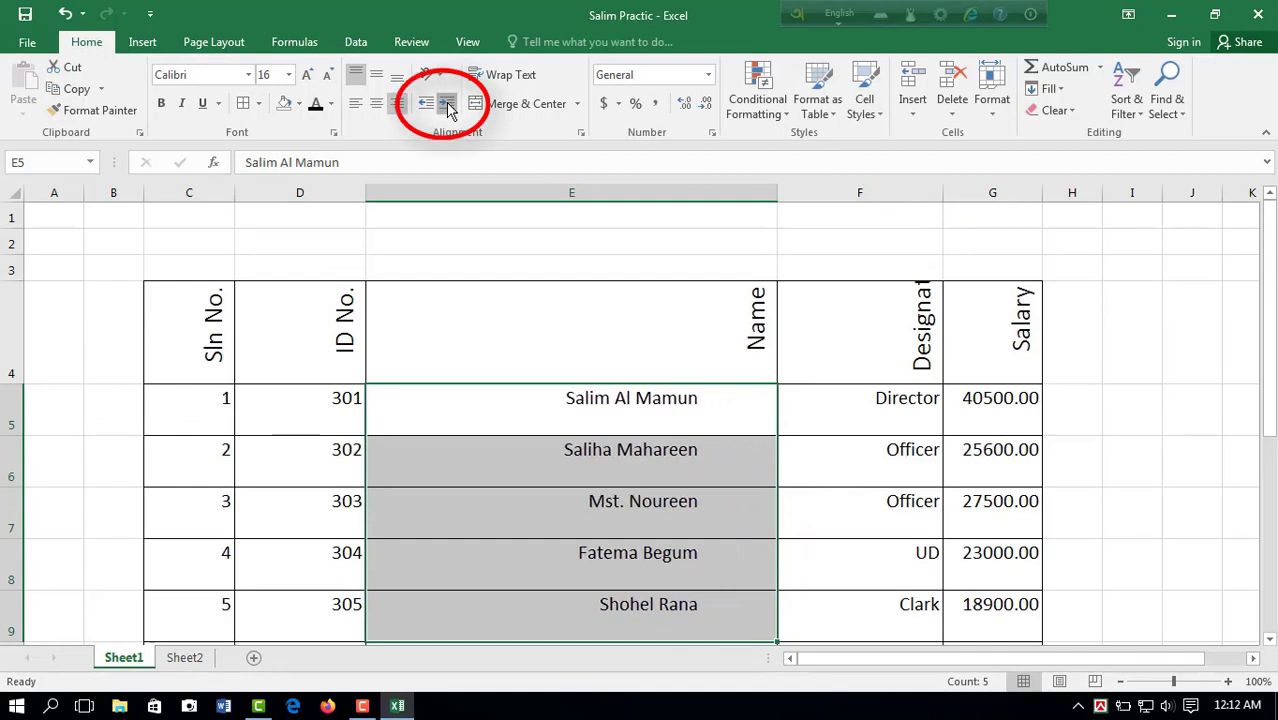
pyautogui.click(448, 104)
pyautogui.click(448, 104)
pyautogui.click(448, 104)
pyautogui.click(448, 104)
pyautogui.click(448, 104)
pyautogui.click(448, 104)
pyautogui.click(448, 104)
pyautogui.click(448, 104)
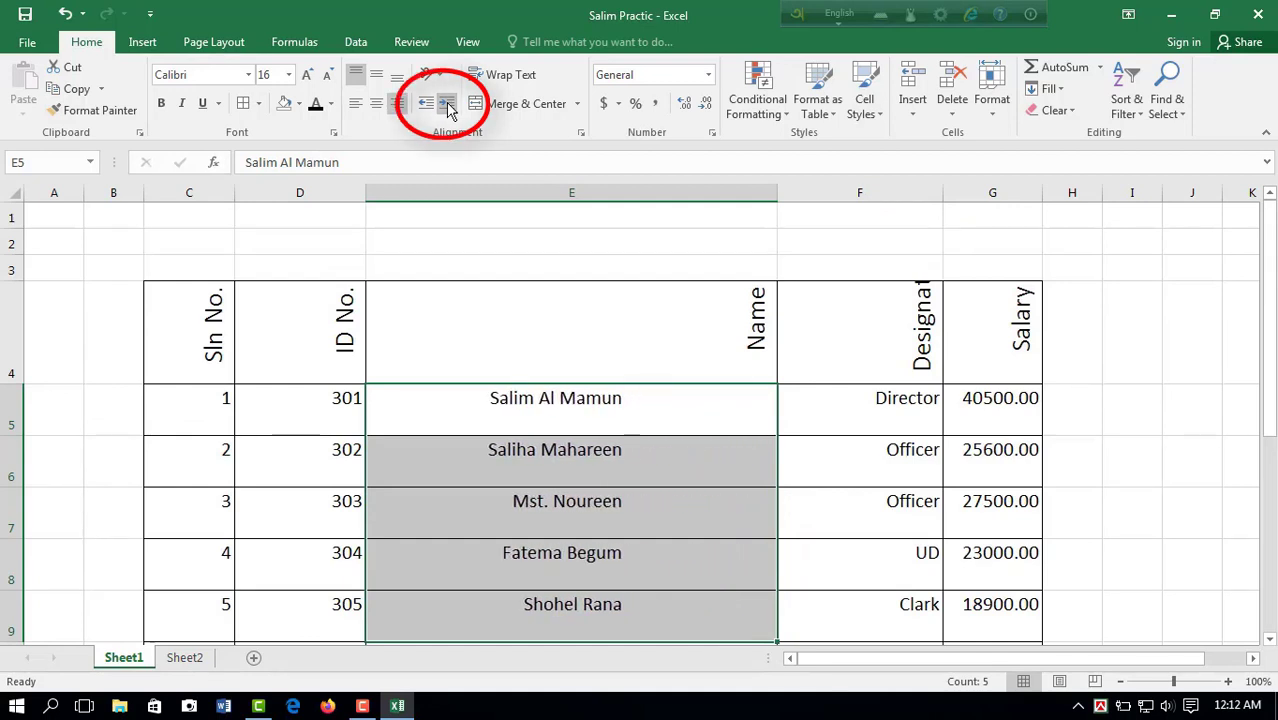
# Step: Decrease the indent of the names in E5:E9 repeatedly, moving them back toward the cells' right border
pyautogui.click(427, 106)
pyautogui.click(427, 106)
pyautogui.click(427, 106)
pyautogui.click(427, 106)
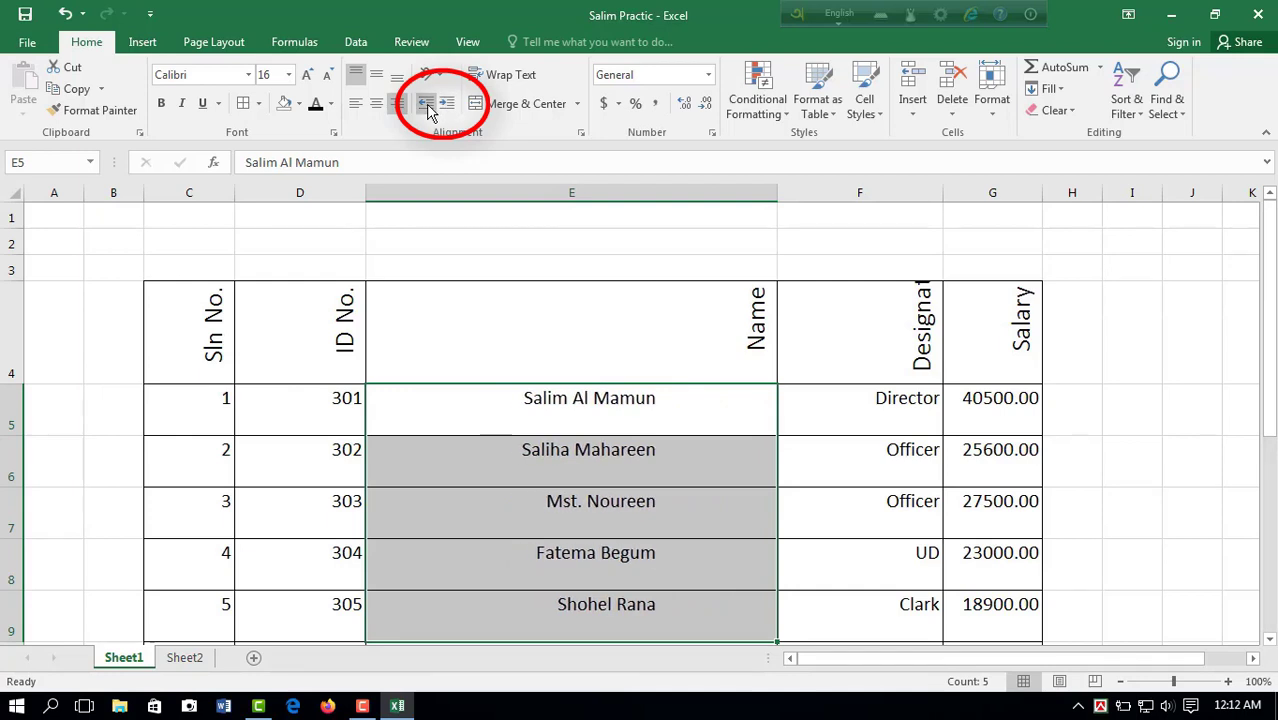
pyautogui.click(427, 106)
pyautogui.click(427, 106)
pyautogui.click(427, 106)
pyautogui.click(427, 106)
pyautogui.click(427, 106)
pyautogui.click(427, 106)
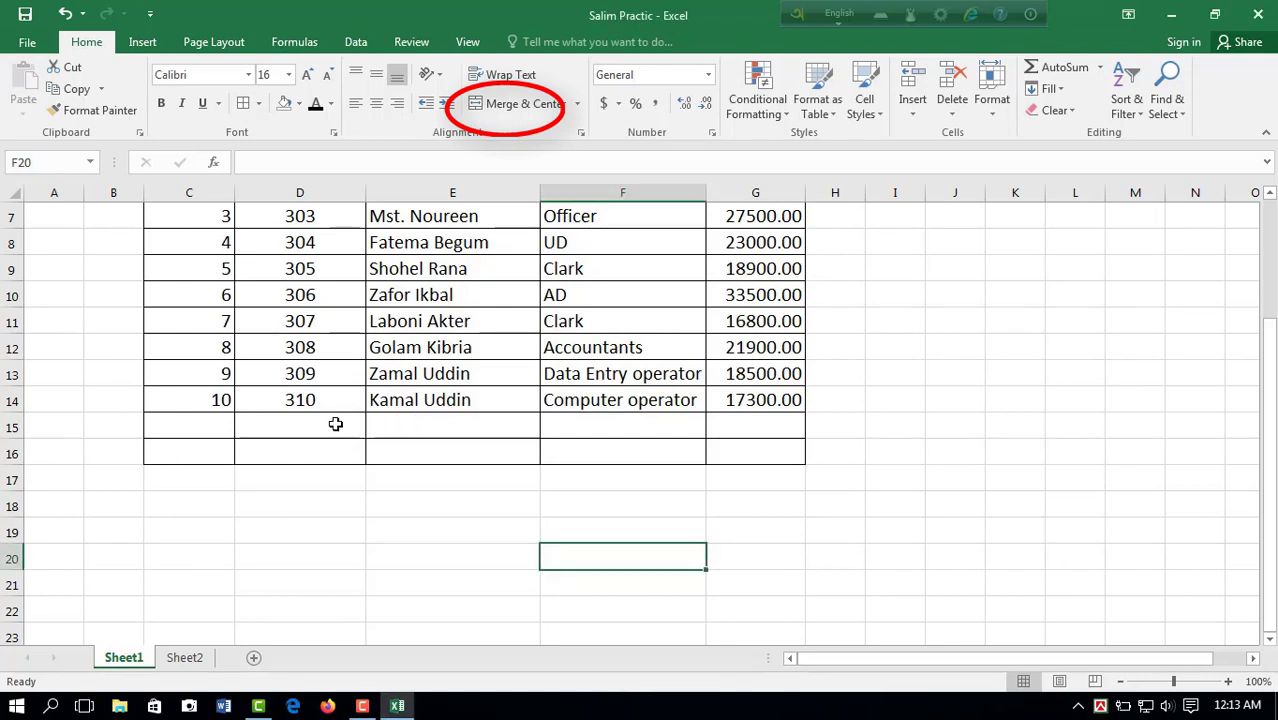
# Step: Merge and center the empty cells D15:E15 below the table data
pyautogui.moveTo(337, 423); pyautogui.dragTo(443, 424)
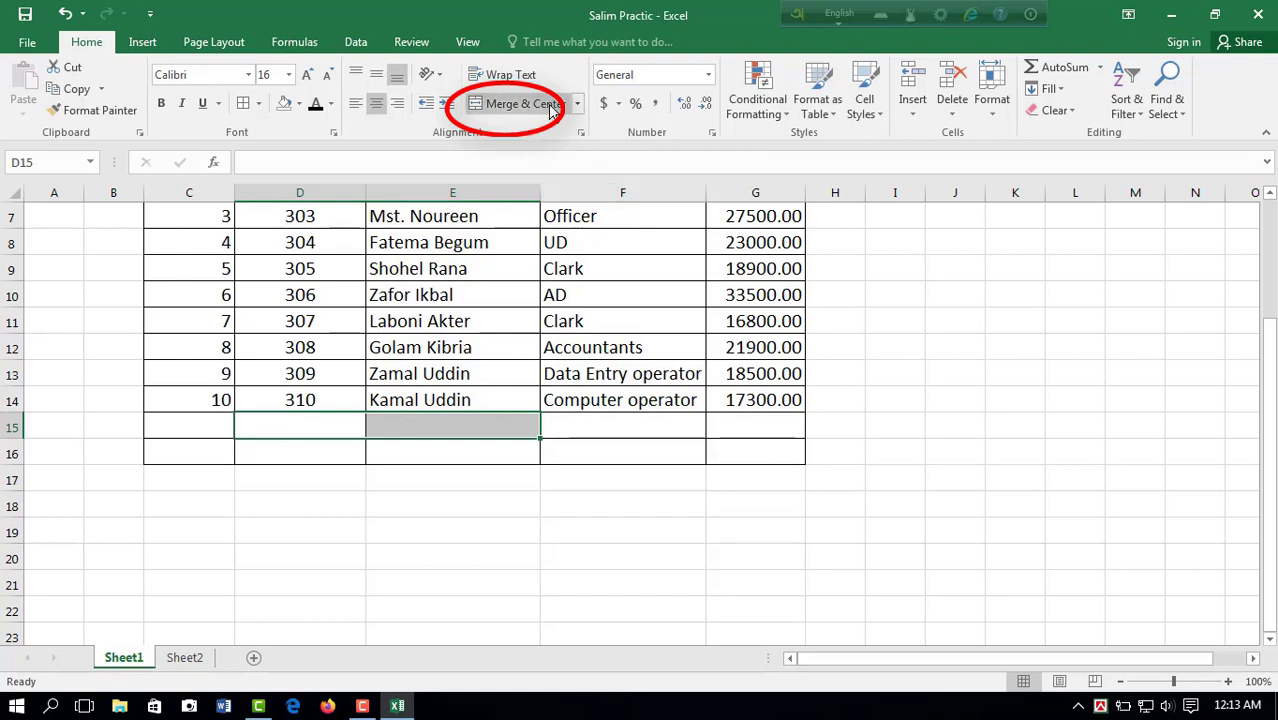
pyautogui.click(579, 104)
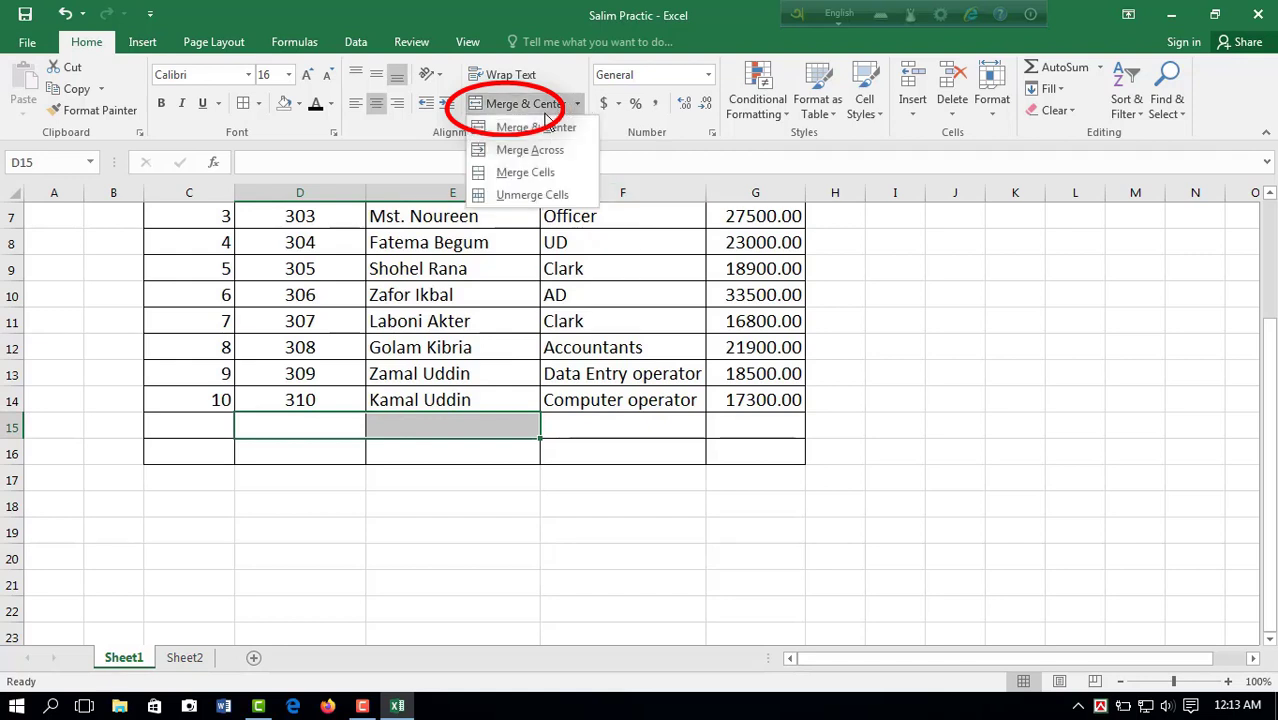
pyautogui.click(538, 130)
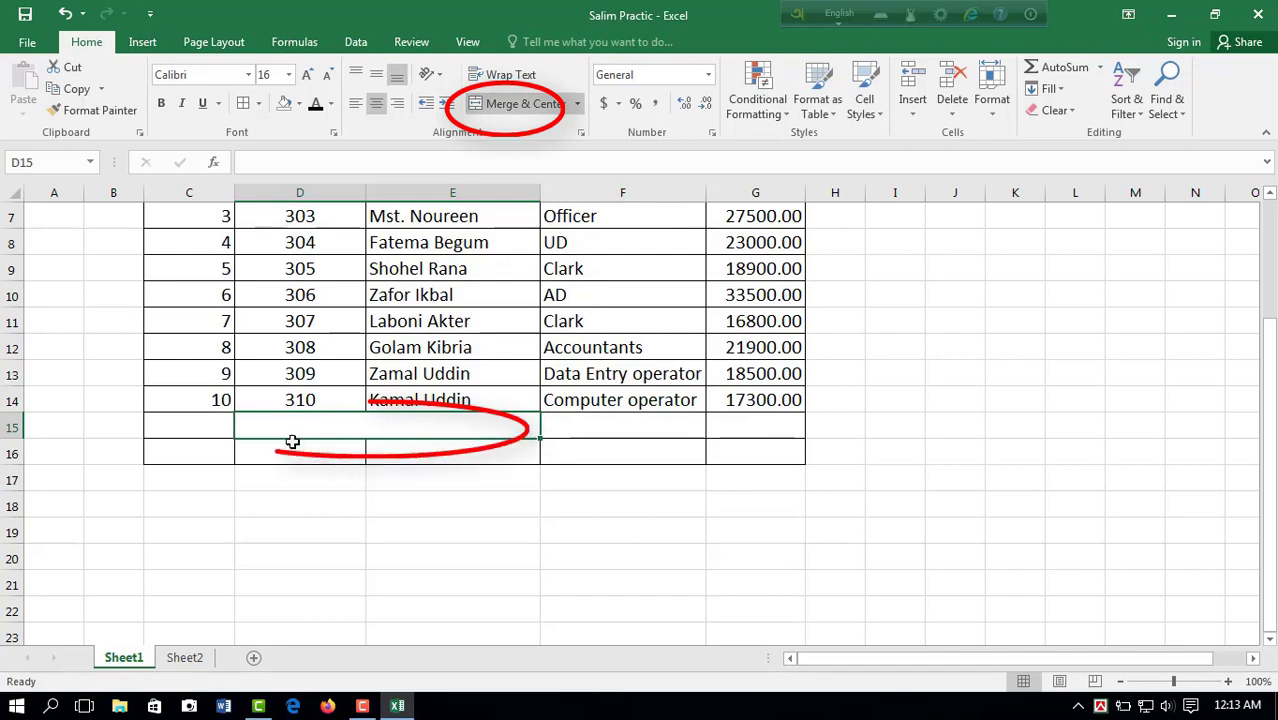
pyautogui.click(437, 499)
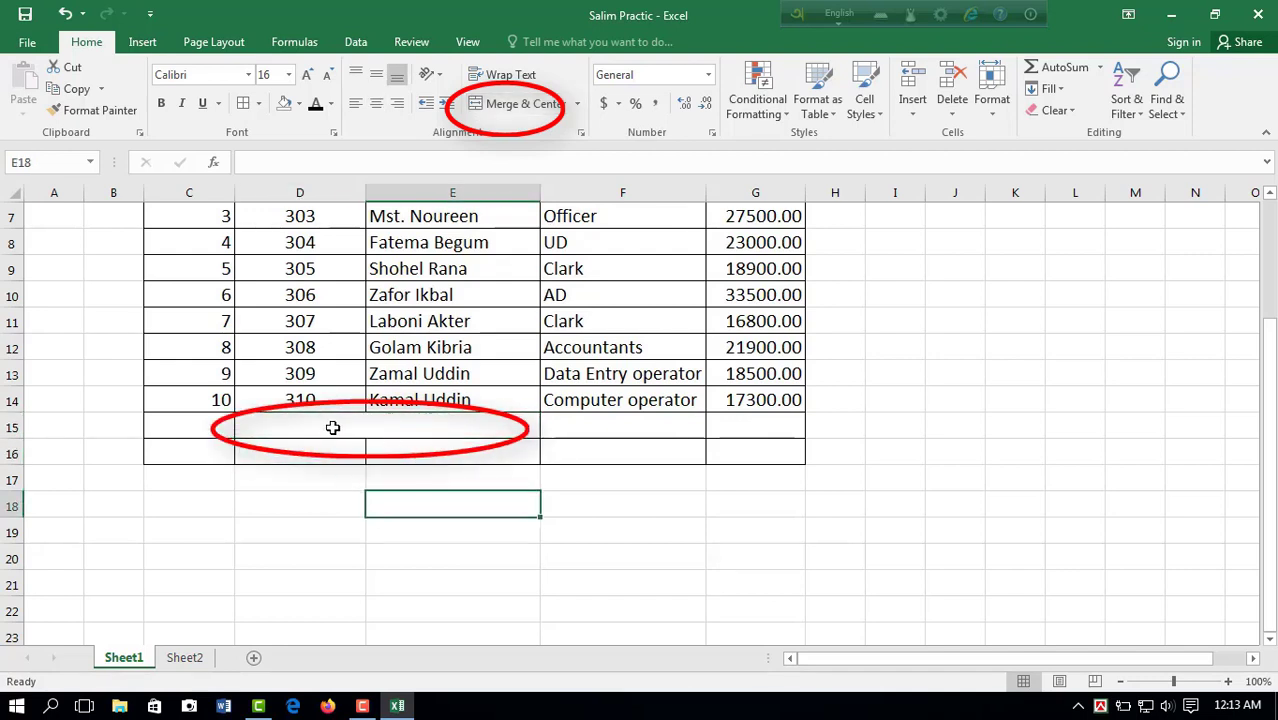
# Step: Merge and center the larger empty block D15:F16 into a single cell
pyautogui.moveTo(337, 426); pyautogui.dragTo(570, 447)
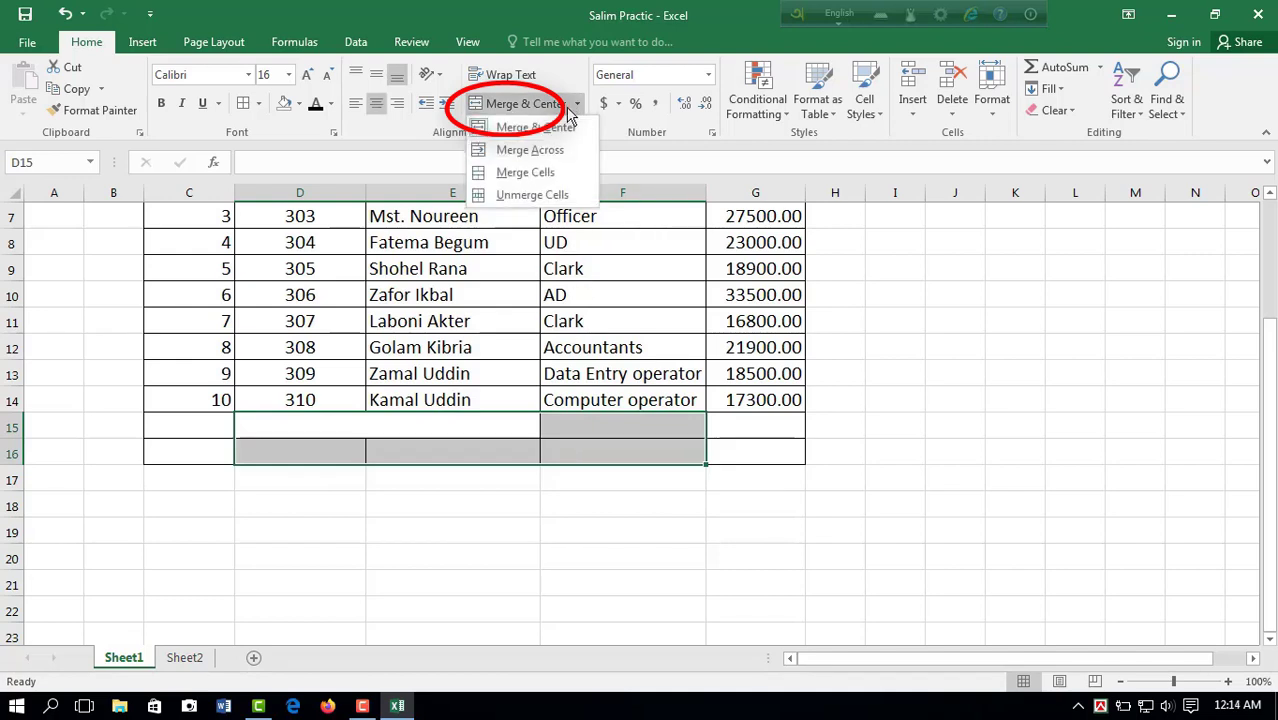
pyautogui.click(510, 127)
pyautogui.click(461, 498)
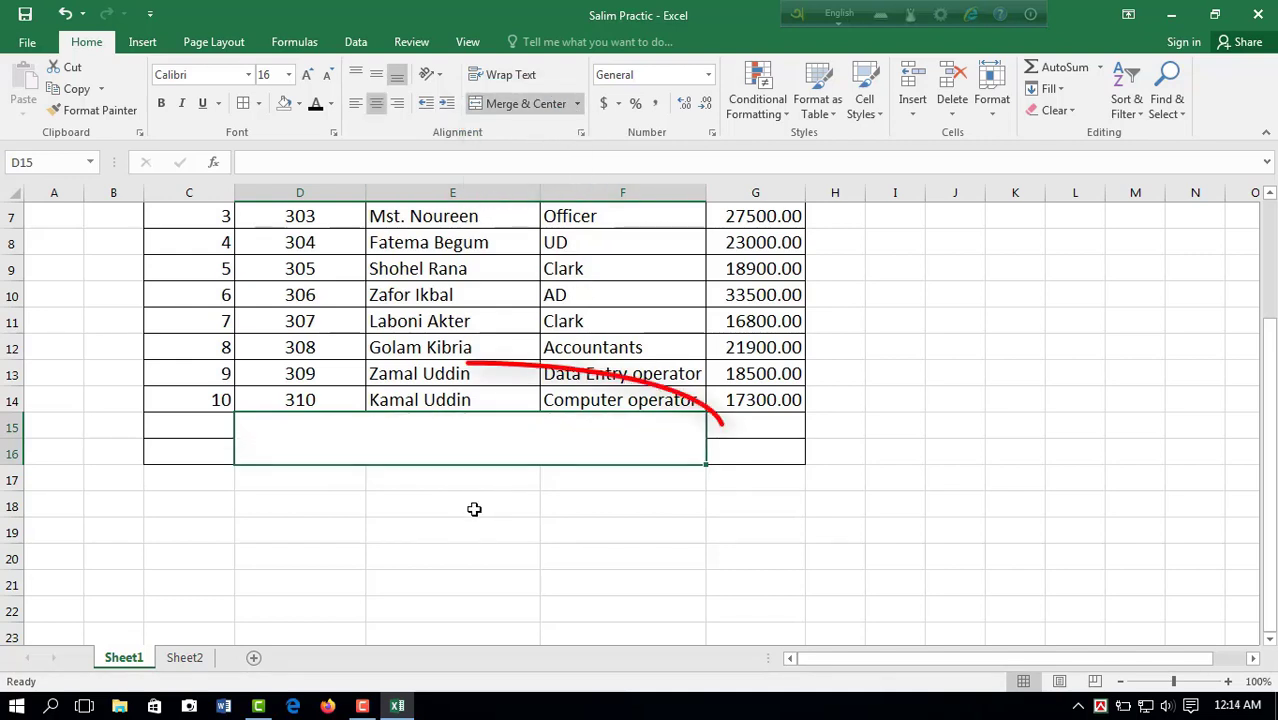
# Step: Unmerge the merged block D15:F16 into separate cells
pyautogui.click(278, 418)
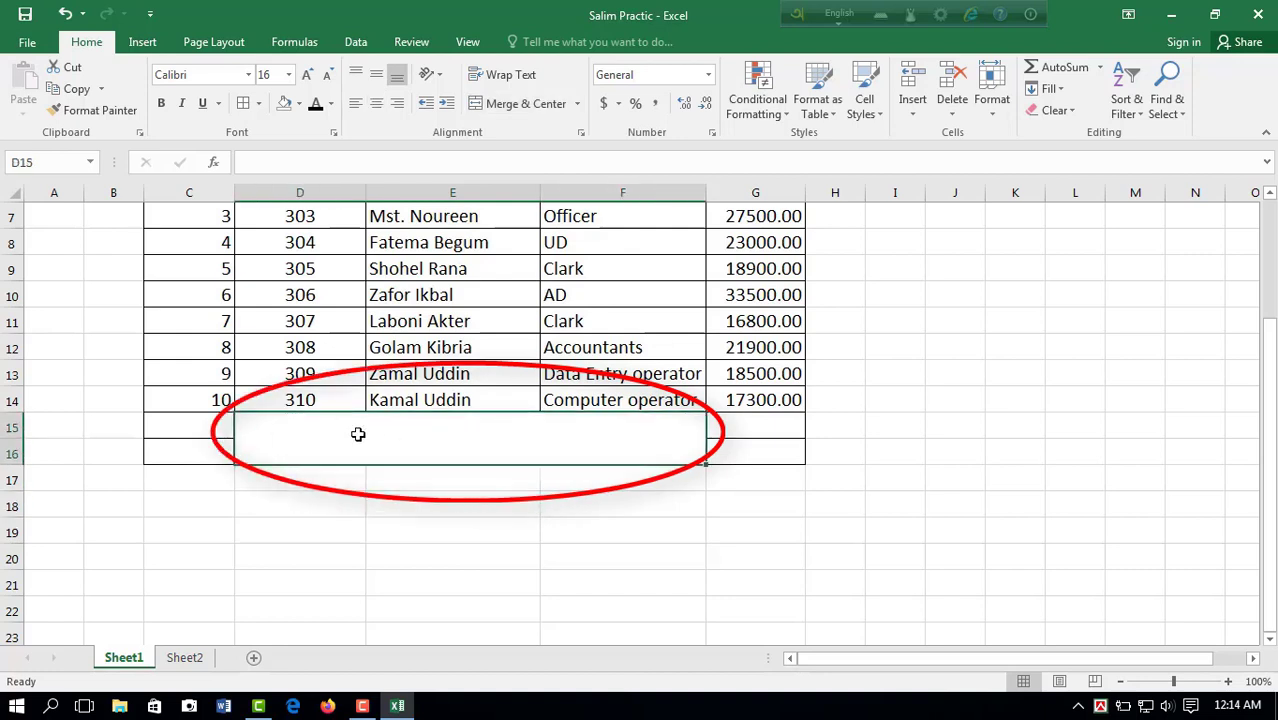
pyautogui.click(577, 104)
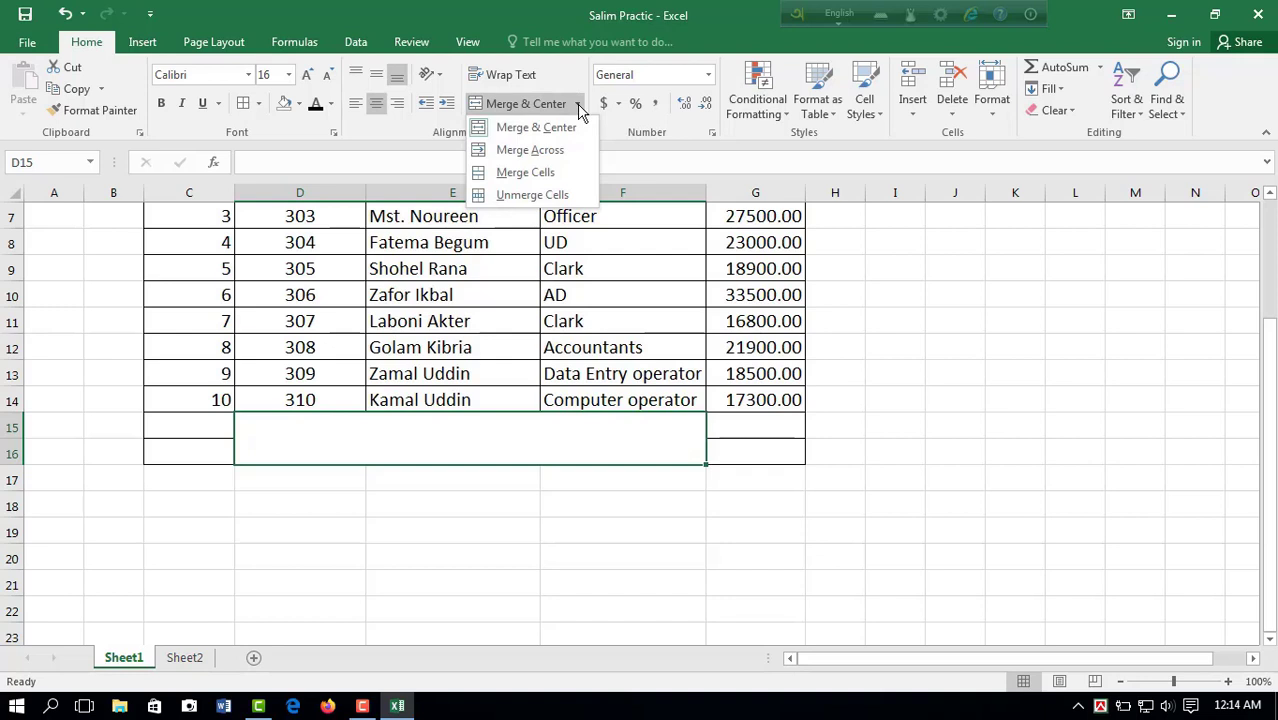
pyautogui.click(532, 195)
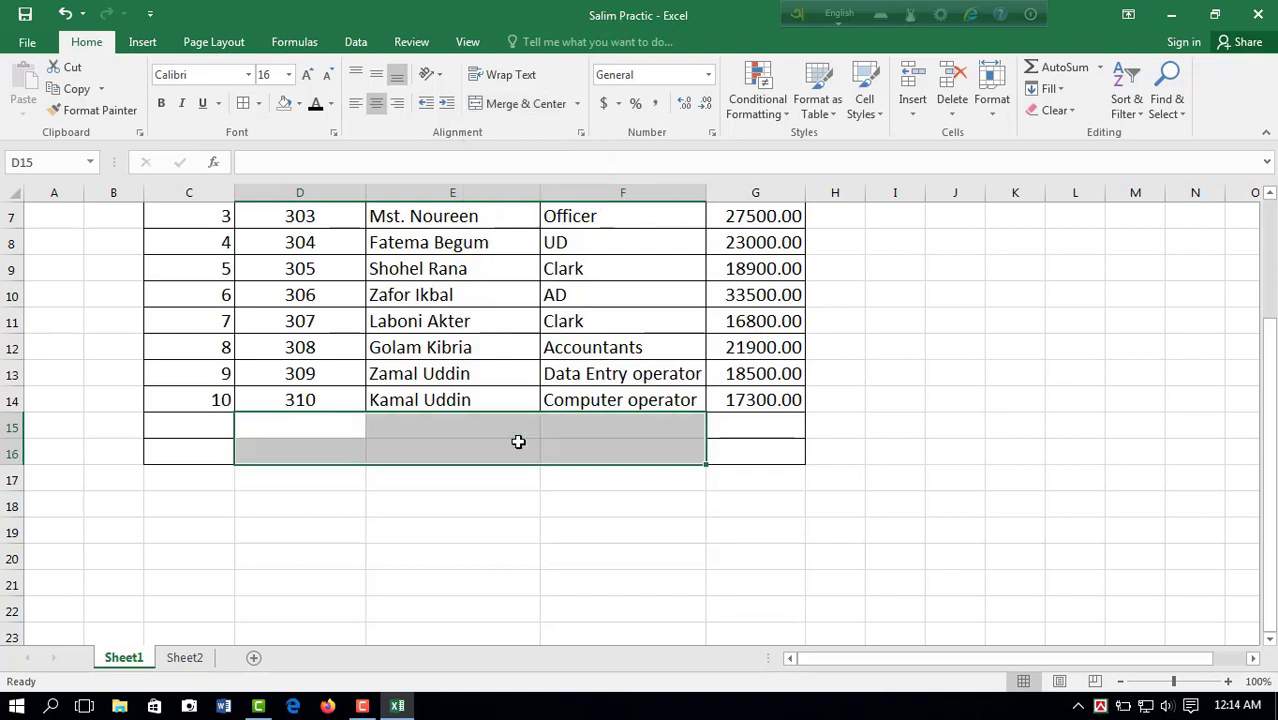
pyautogui.click(549, 524)
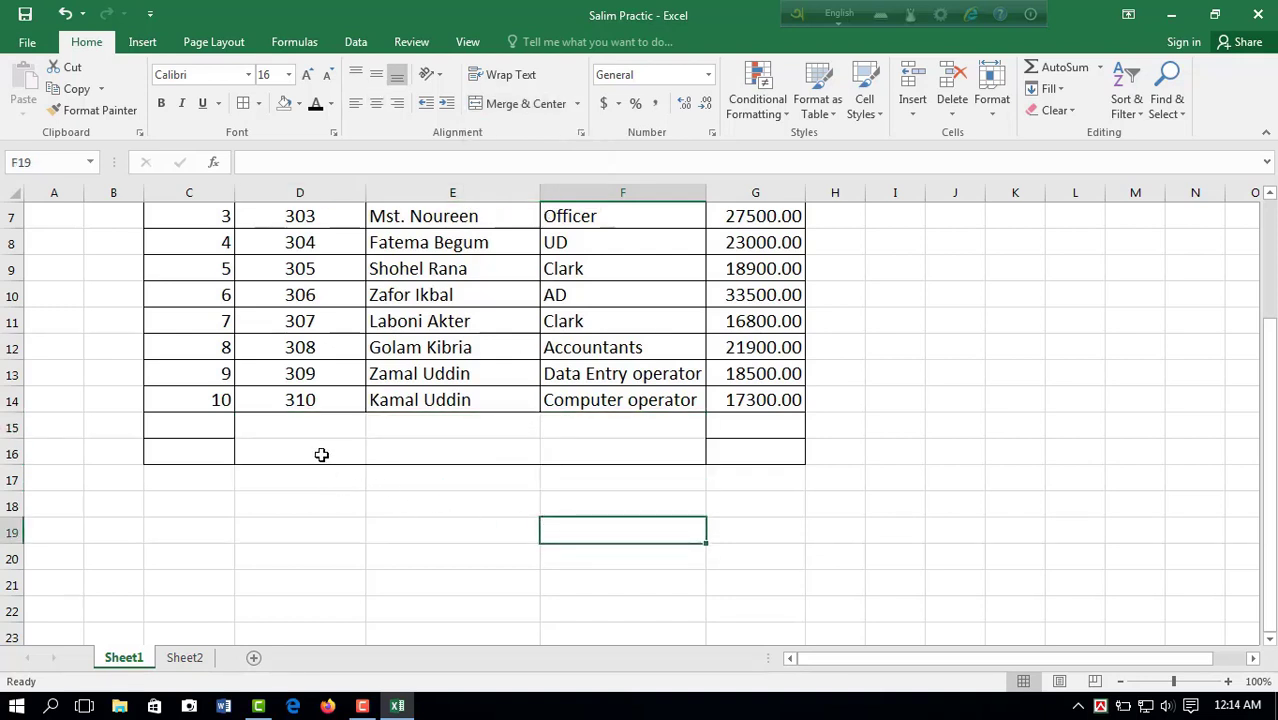
# Step: Reapply the cell borders to D15:F16
pyautogui.moveTo(300, 425); pyautogui.dragTo(648, 451)
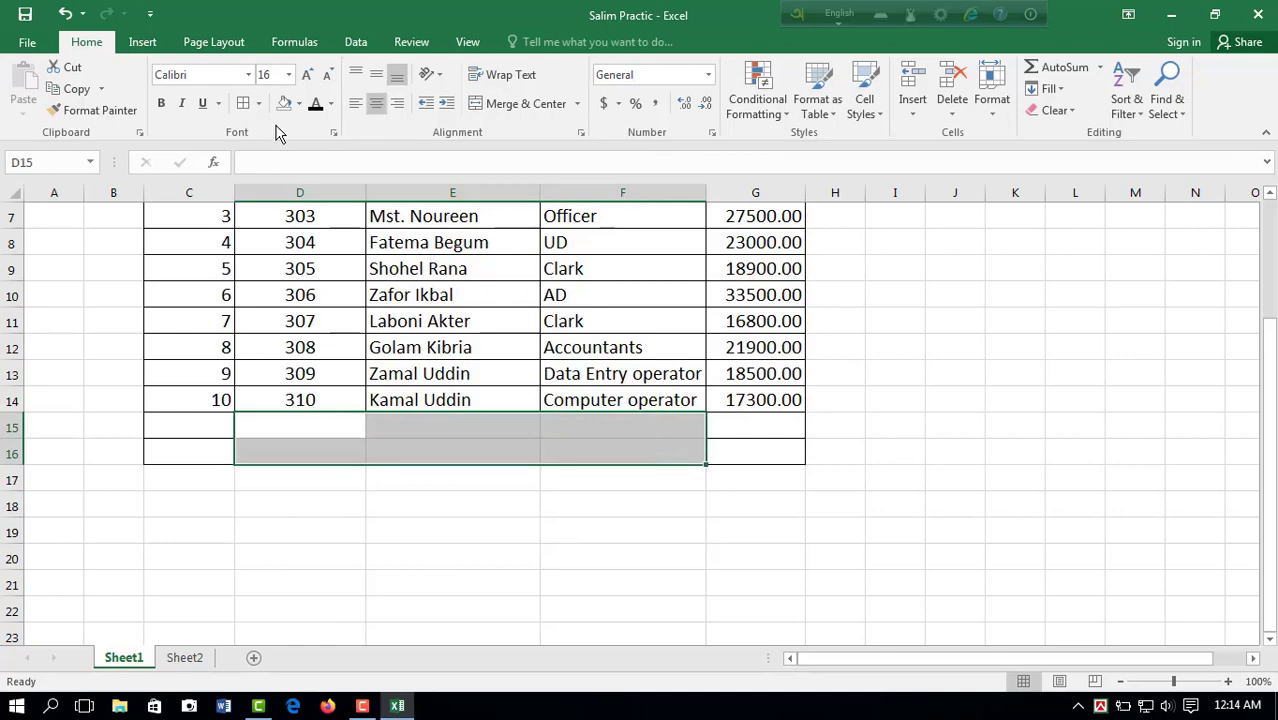
pyautogui.click(247, 108)
pyautogui.click(451, 545)
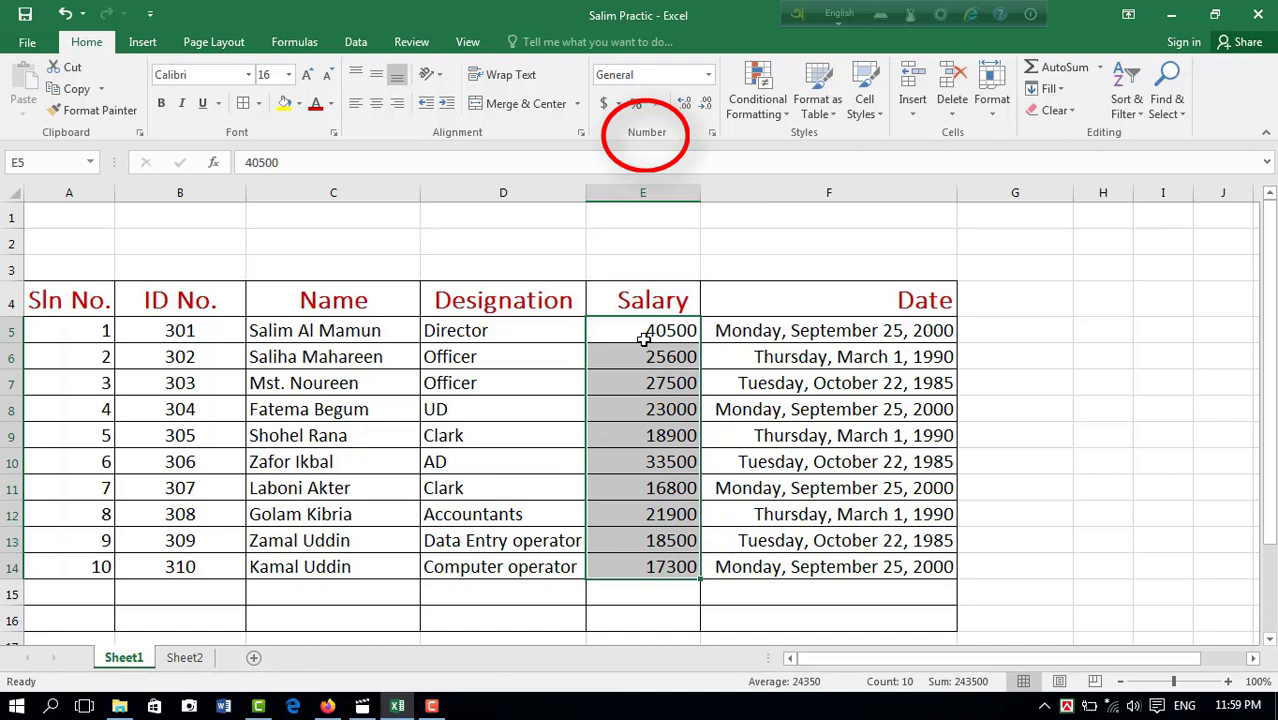
# Step: Try the General format and the Number format in turn on the salaries in E5:E14
pyautogui.click(708, 76)
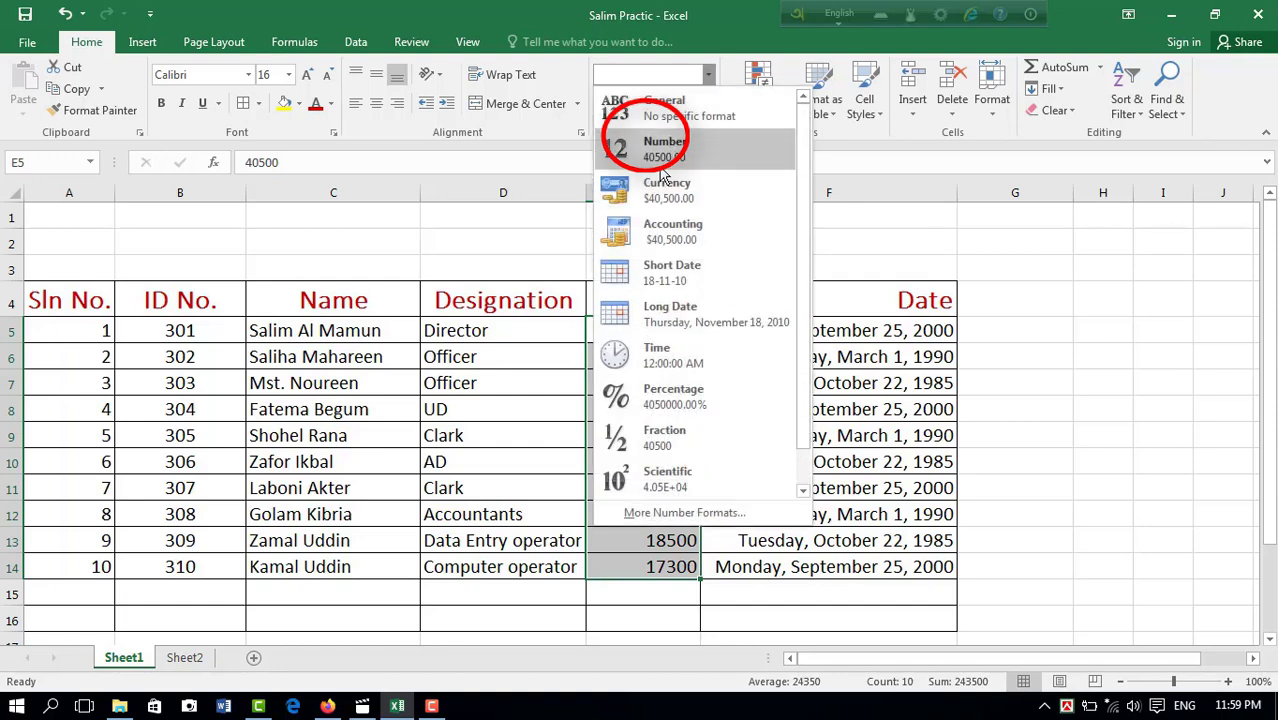
pyautogui.click(660, 116)
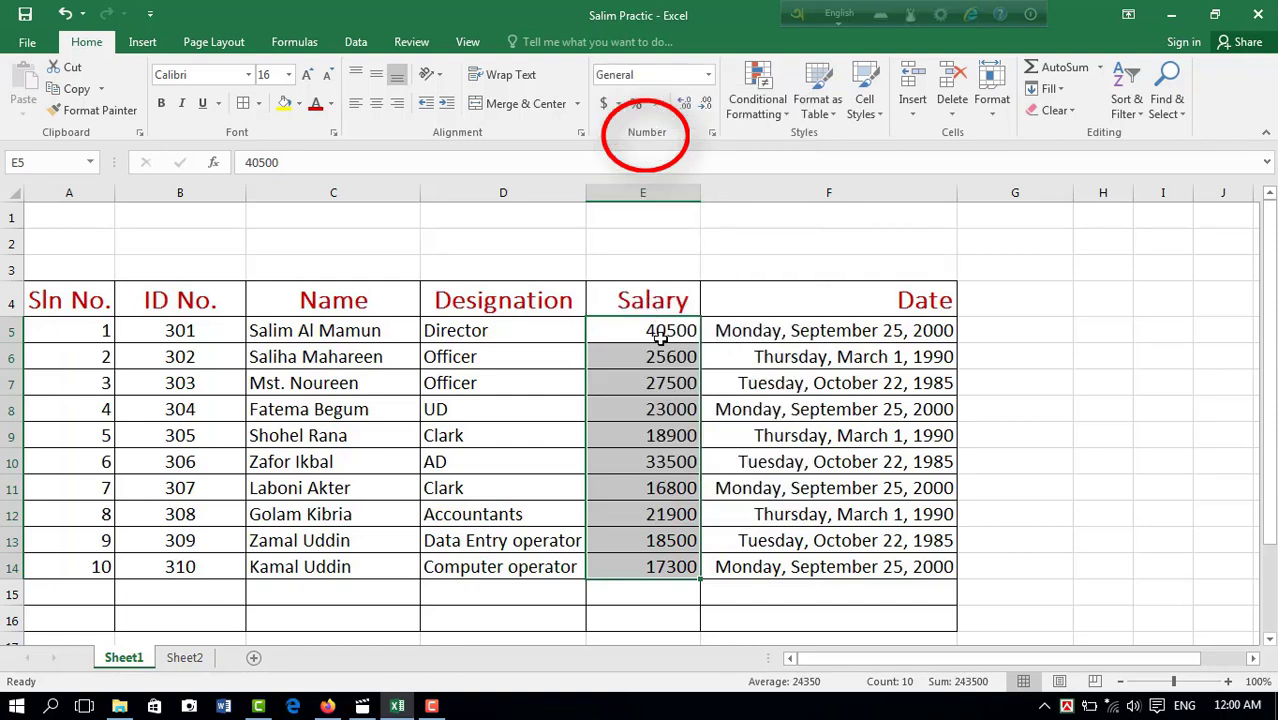
pyautogui.click(708, 76)
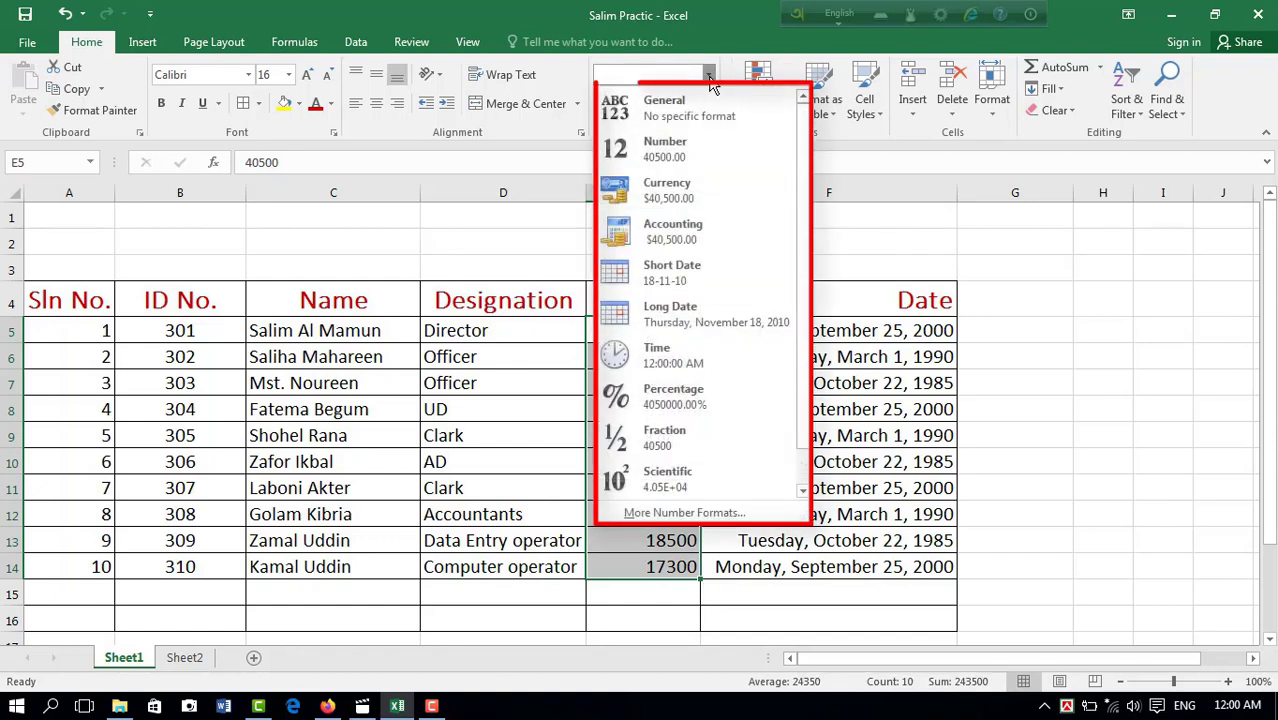
pyautogui.click(683, 162)
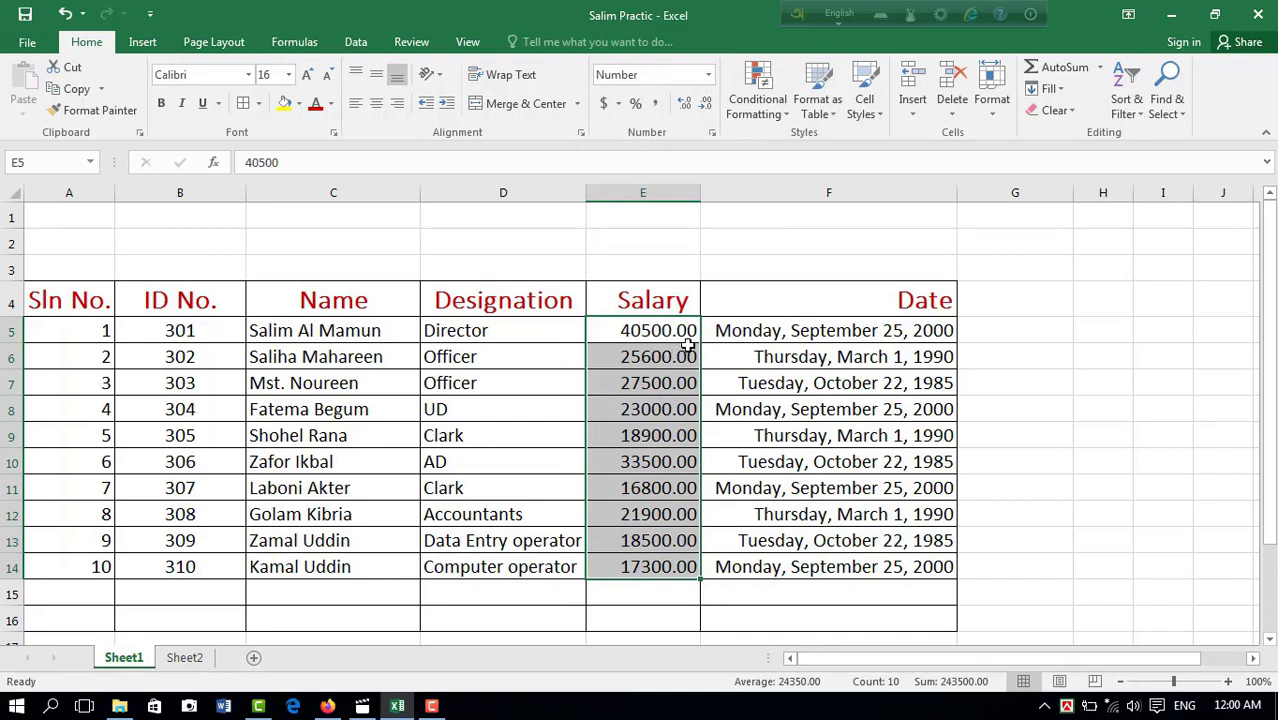
# Step: Try the Currency and Accounting formats on the salaries in E5:E14, widening column E to fit, and return them to General
pyautogui.click(708, 75)
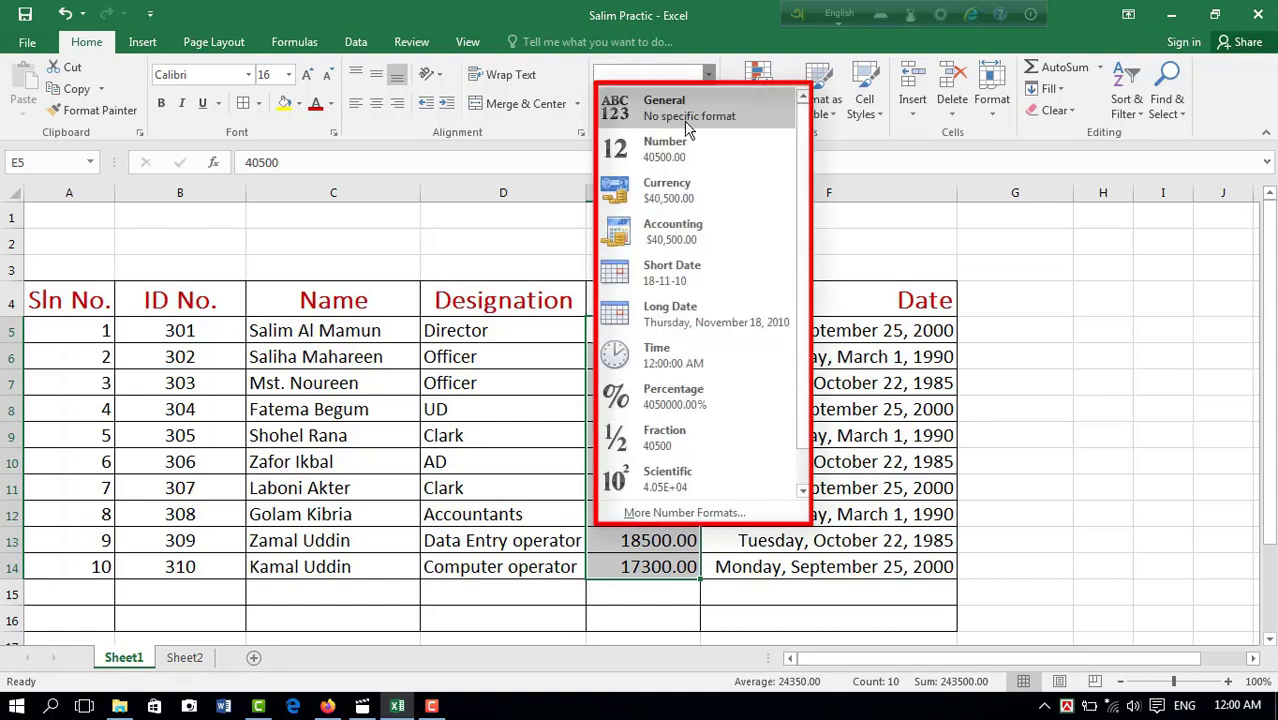
pyautogui.click(667, 190)
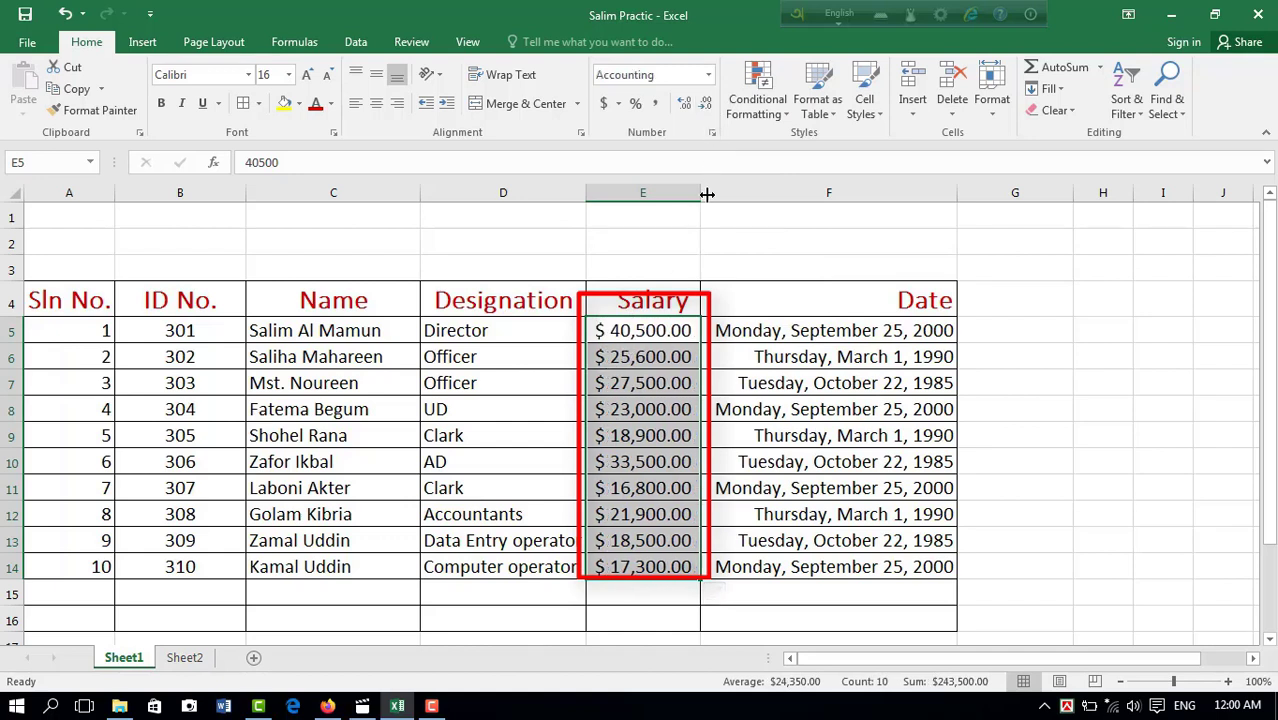
pyautogui.moveTo(702, 196); pyautogui.dragTo(732, 196)
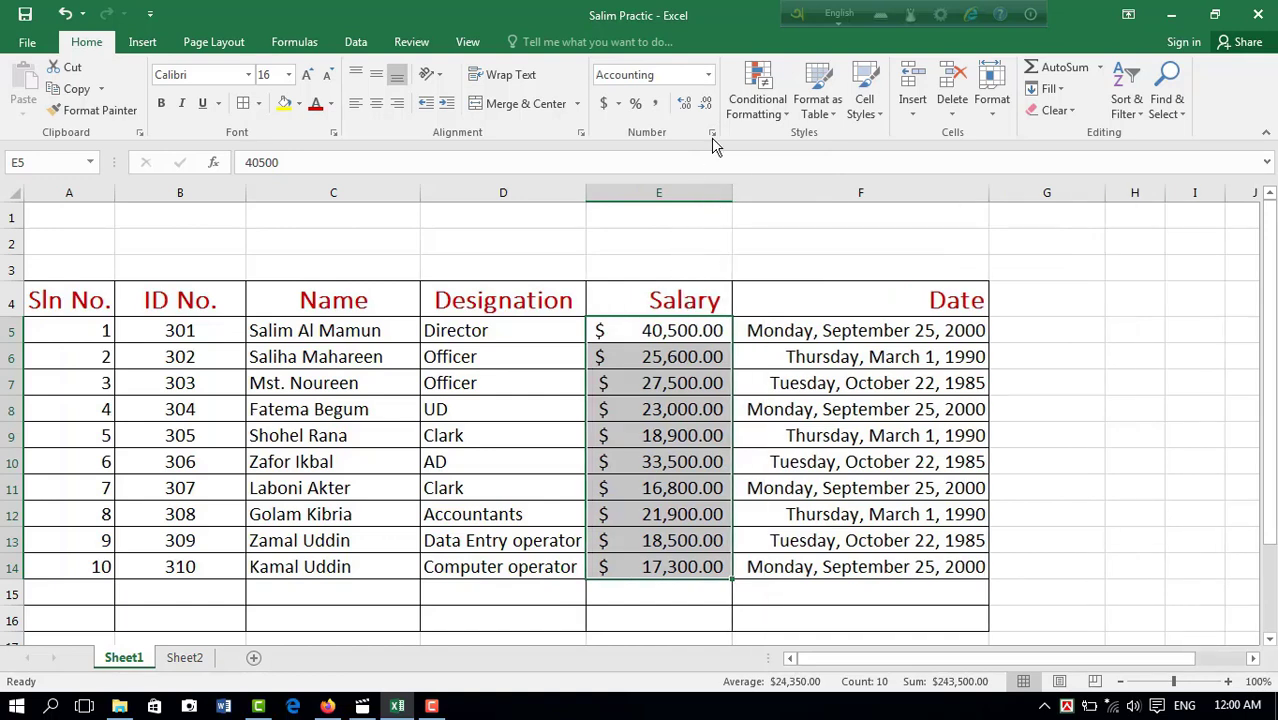
pyautogui.hotkey('ctrl', 'shift', '~')
# Step: Try the Short Date format on the dates in F5:F14, and switch them back to Long Date
pyautogui.moveTo(887, 331); pyautogui.dragTo(878, 568)
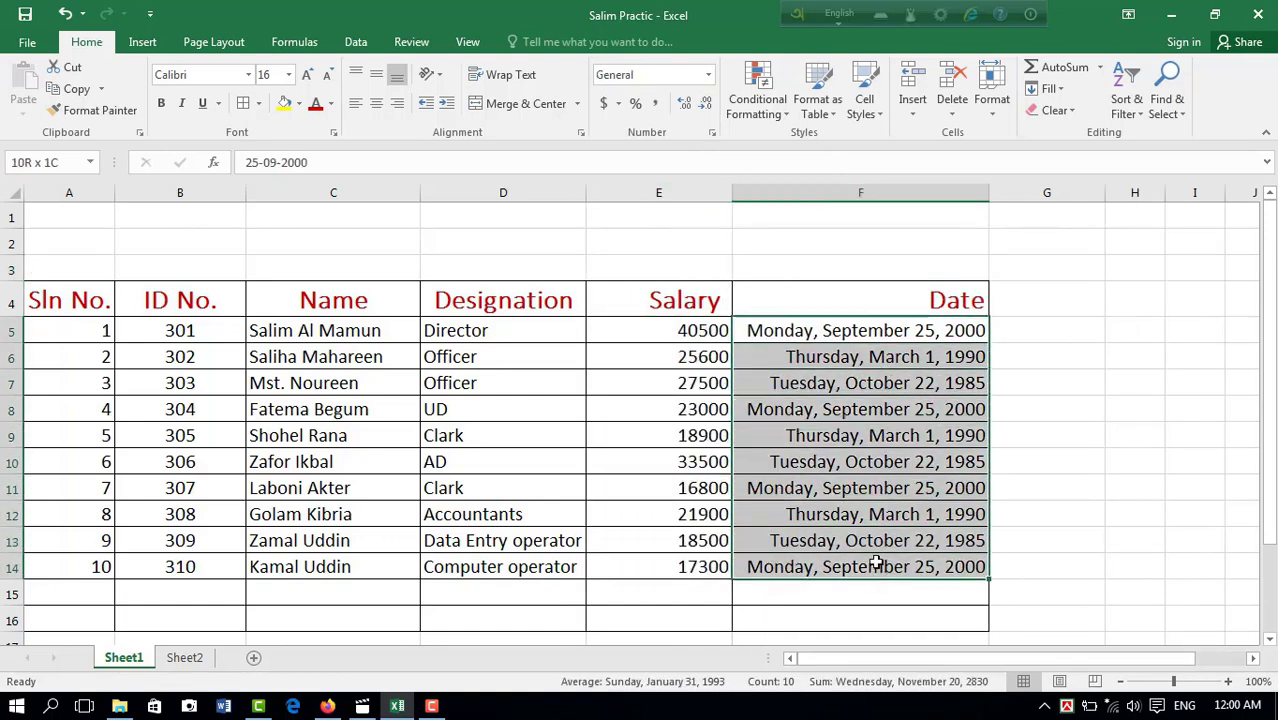
pyautogui.click(707, 78)
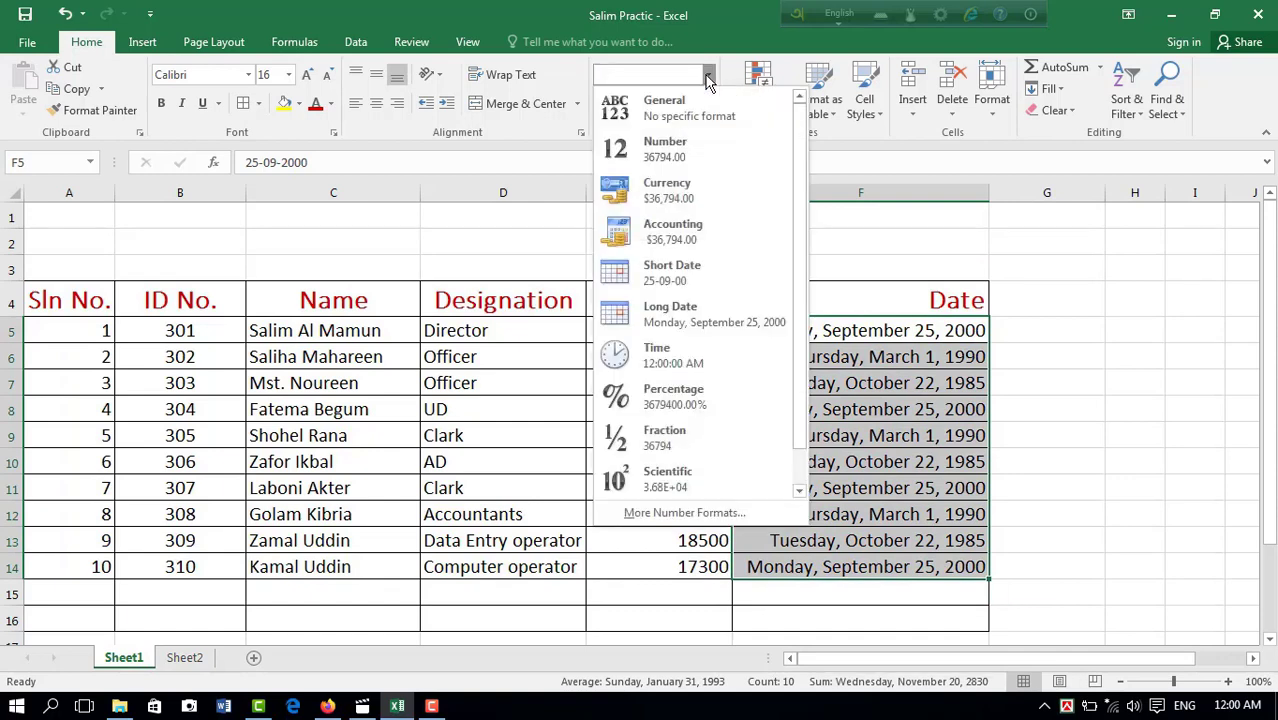
pyautogui.click(665, 275)
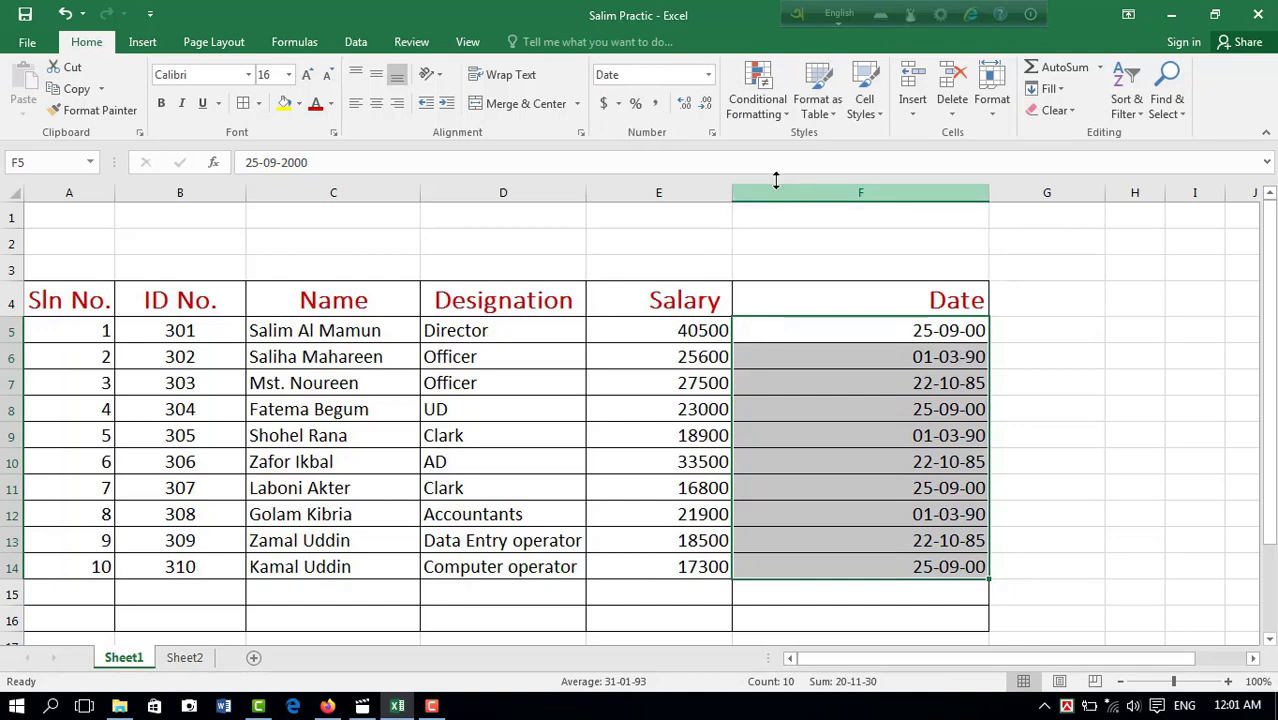
pyautogui.click(708, 74)
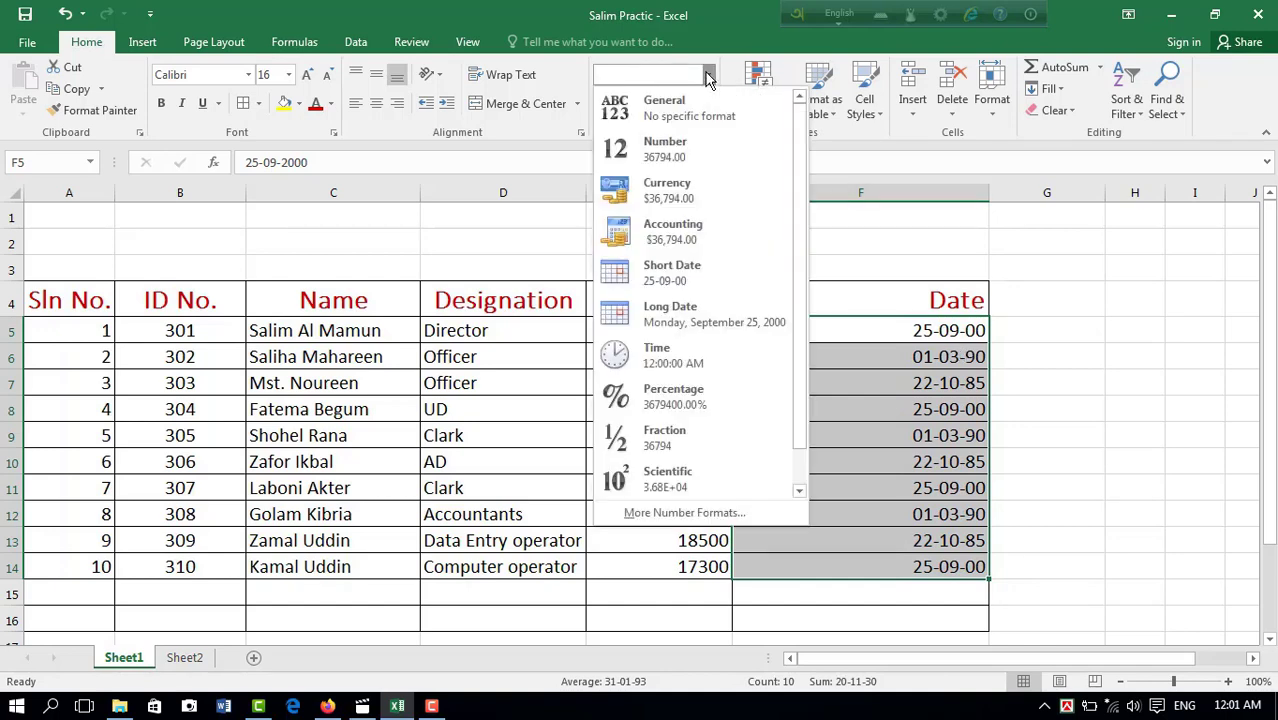
pyautogui.click(665, 313)
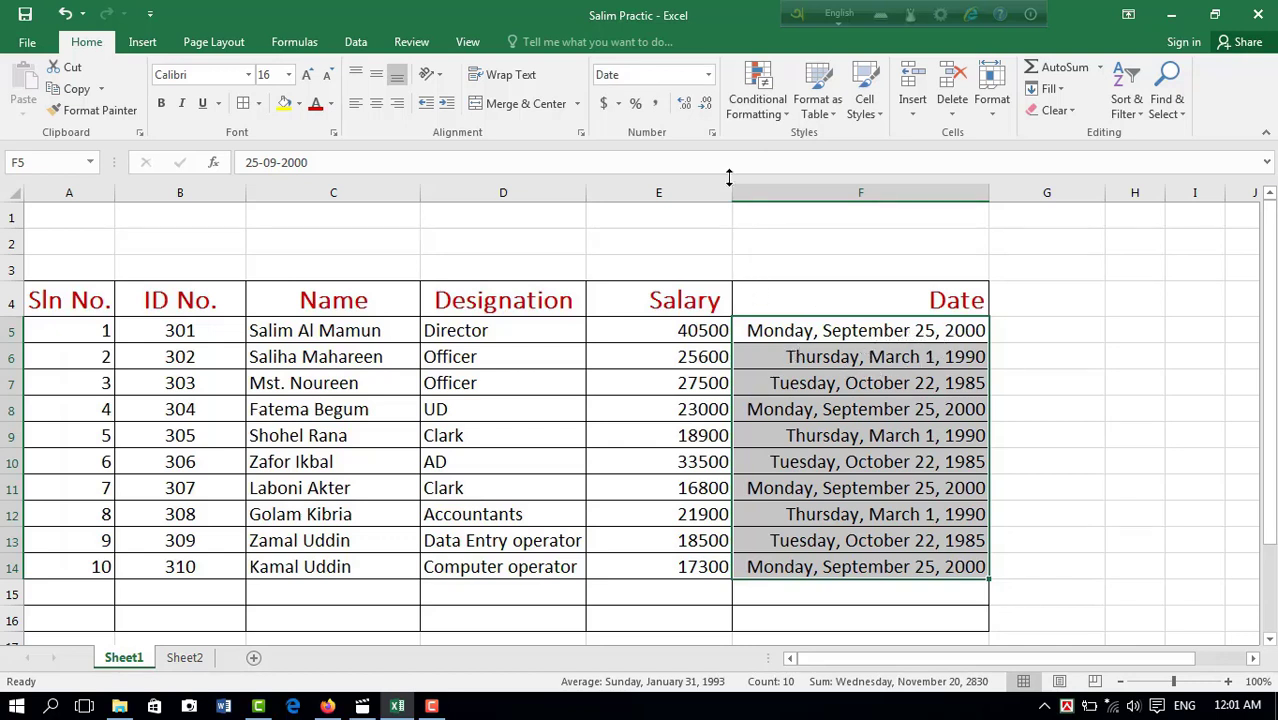
# Step: Try the Percentage format on the salaries in E5:E14, and return them to plain numbers
pyautogui.click(708, 75)
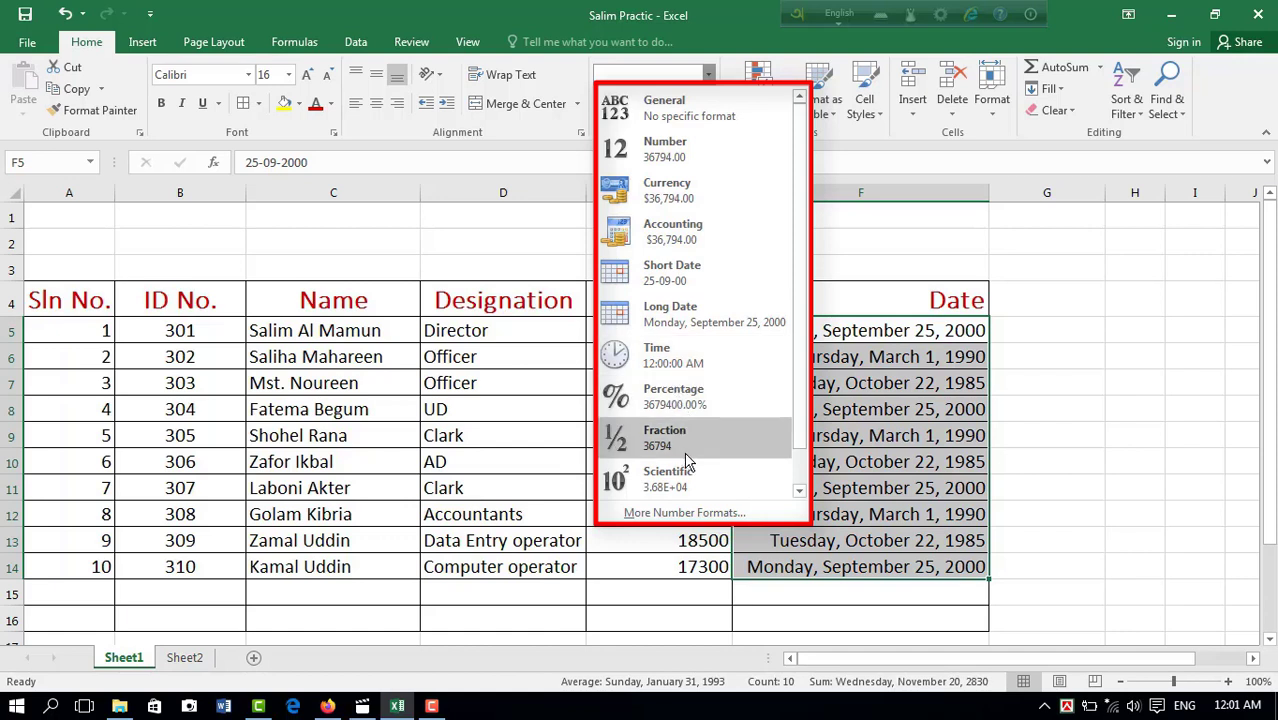
pyautogui.click(1218, 411)
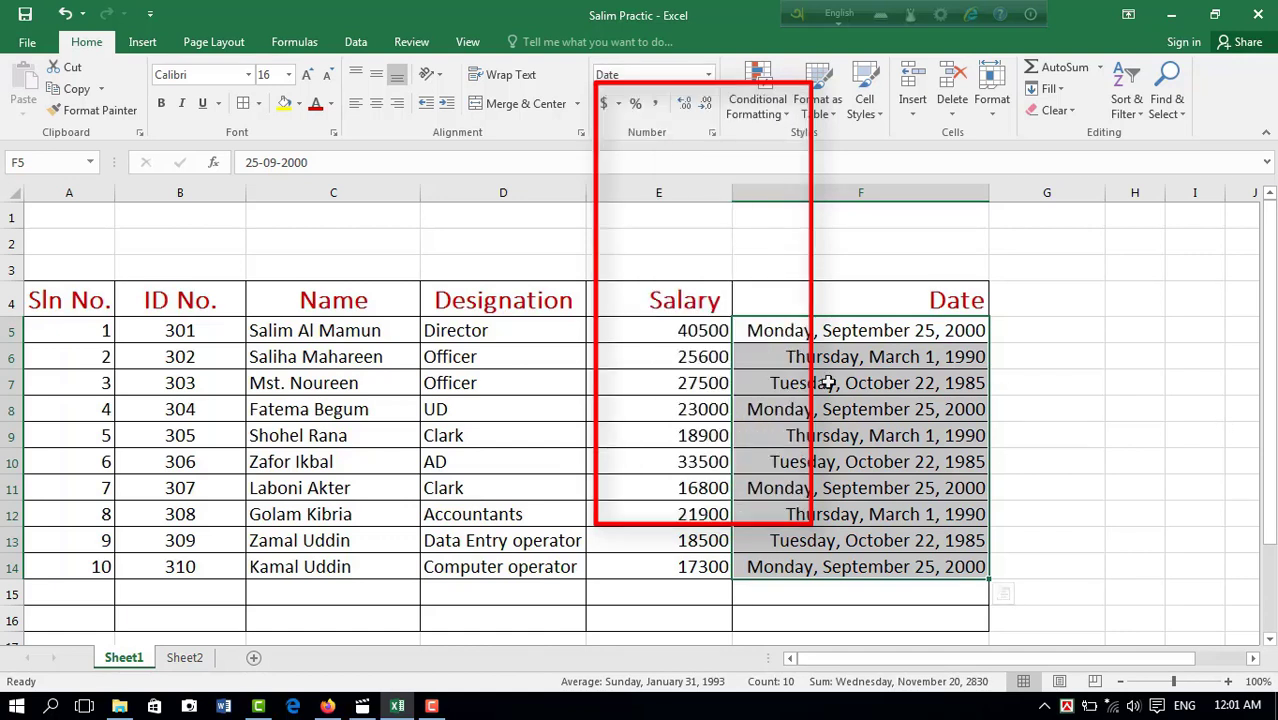
pyautogui.click(698, 336)
pyautogui.moveTo(698, 336); pyautogui.dragTo(690, 571)
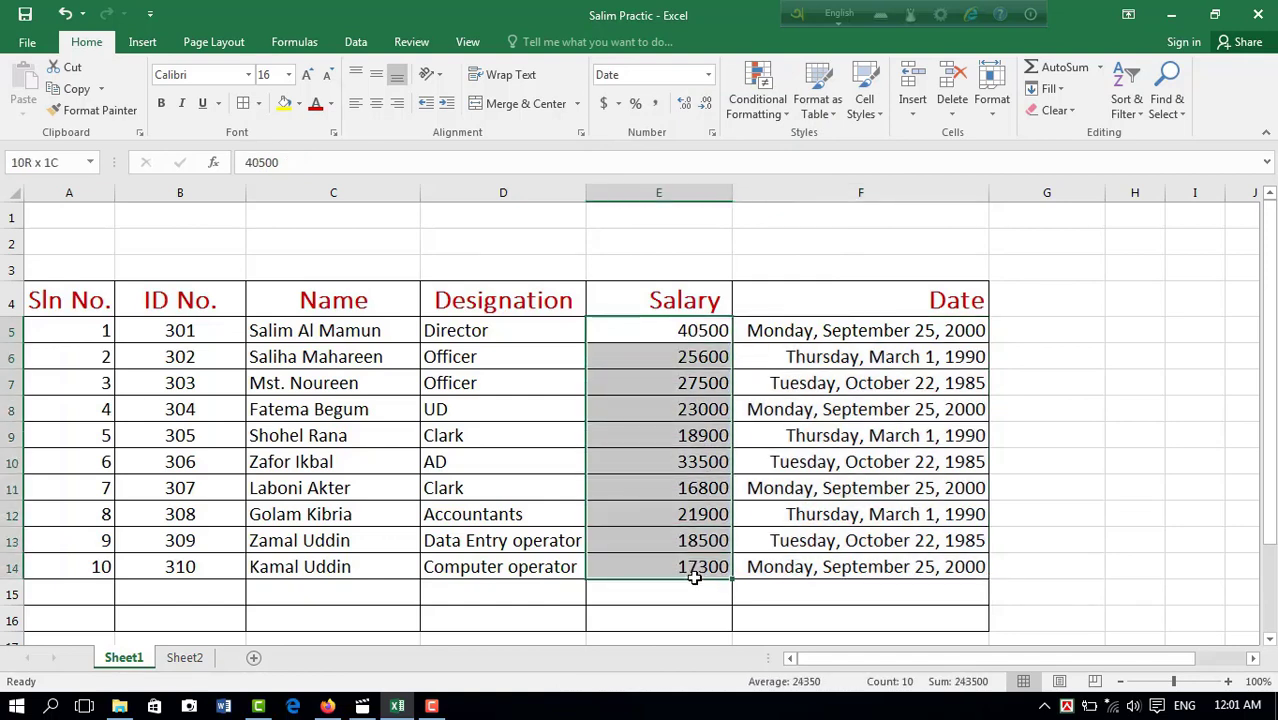
pyautogui.click(708, 75)
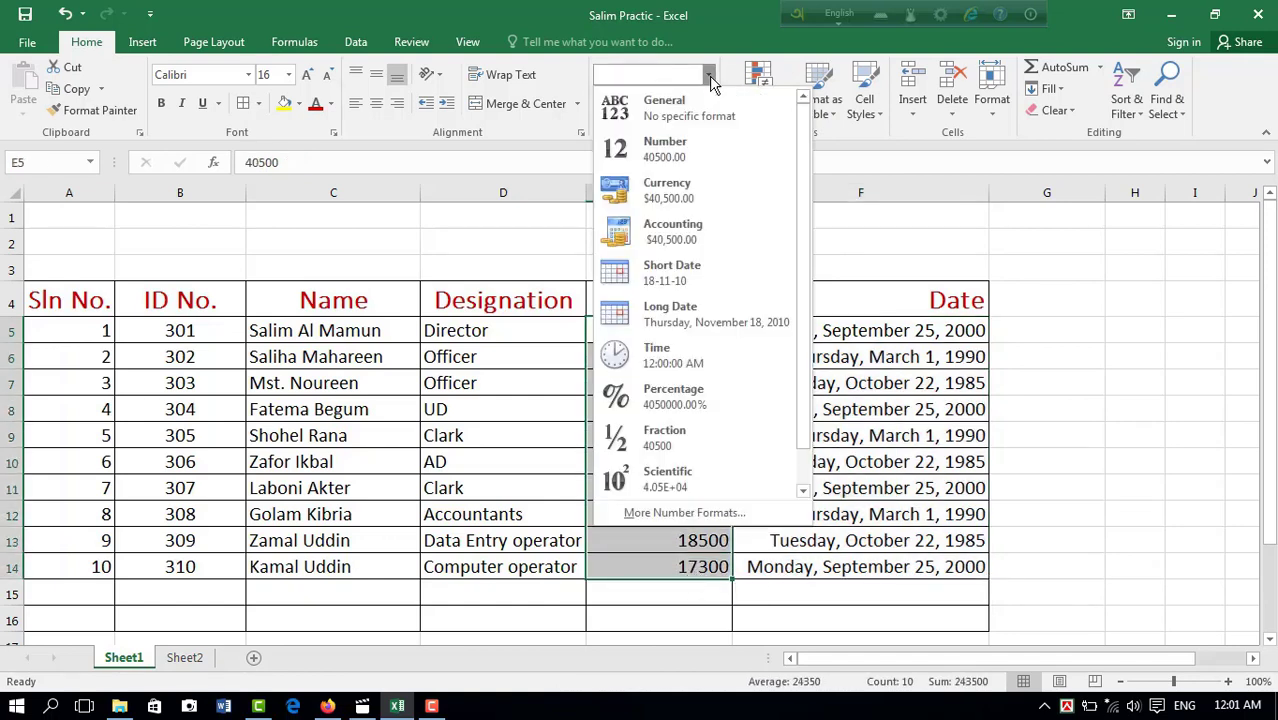
pyautogui.click(657, 400)
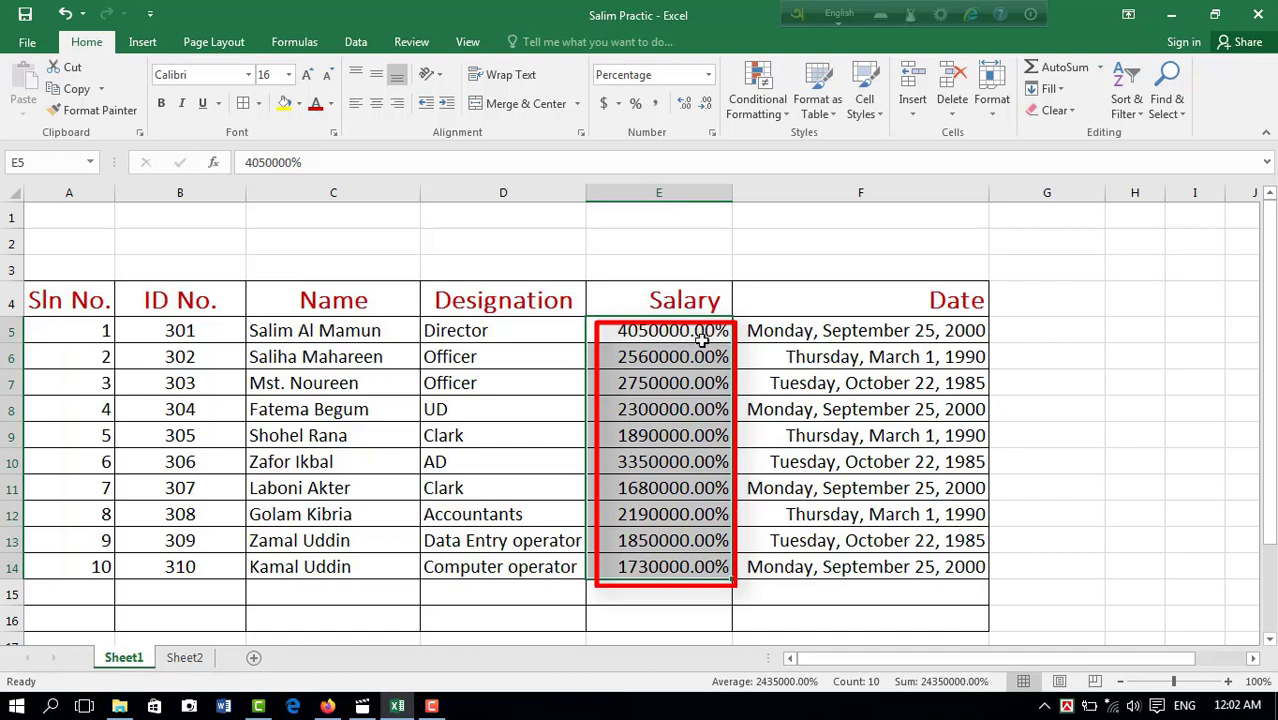
pyautogui.click(677, 392)
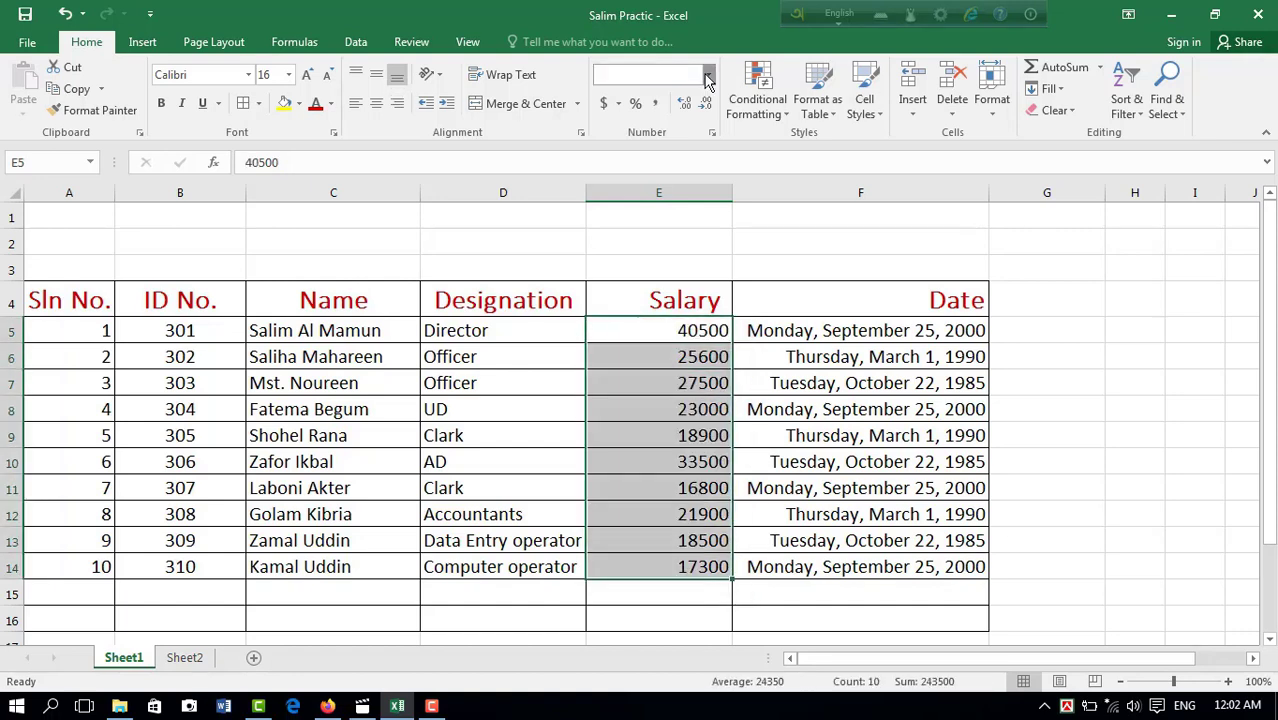
# Step: Try the Fraction and Scientific formats in turn on the salaries in E5:E14, and return them to General
pyautogui.click(708, 77)
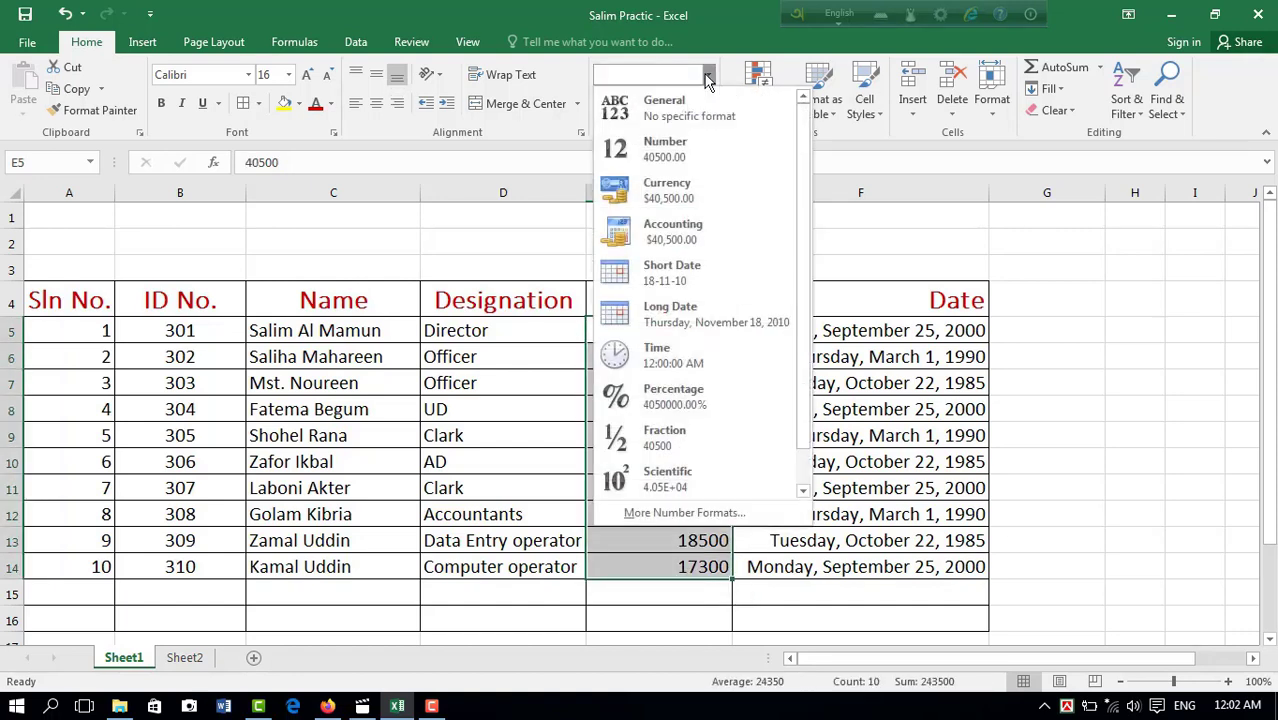
pyautogui.click(672, 437)
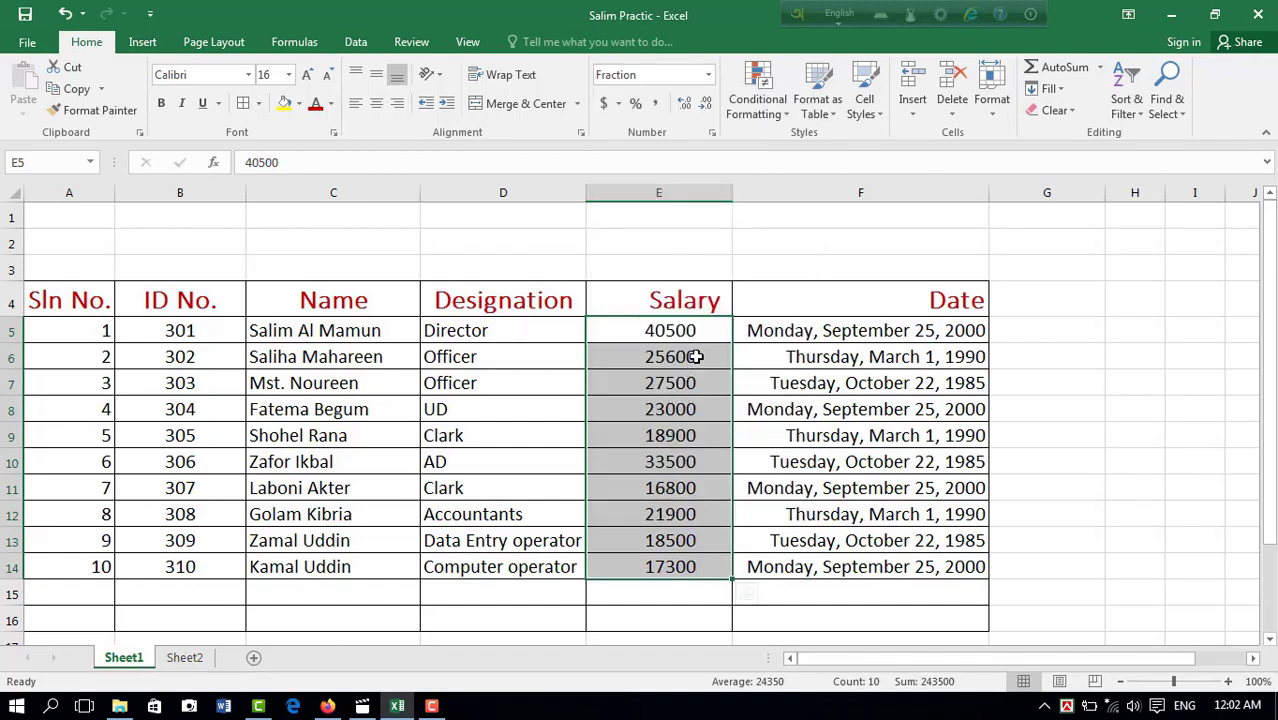
pyautogui.click(708, 77)
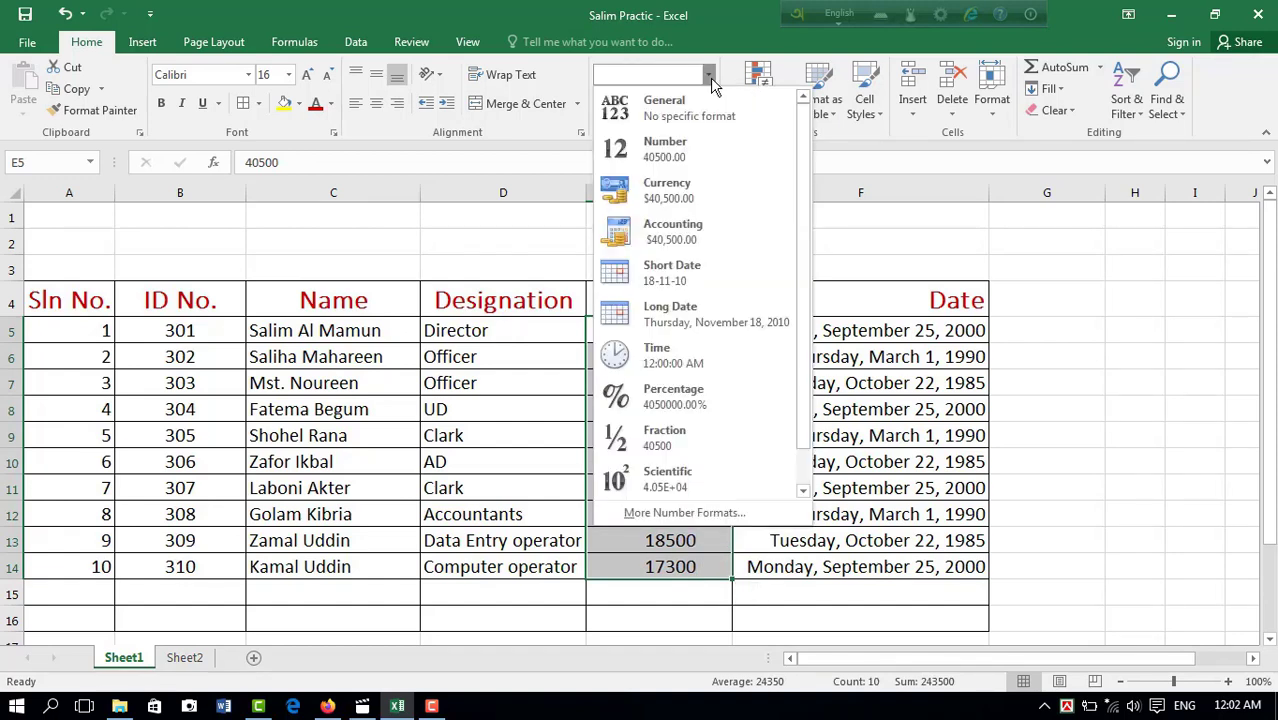
pyautogui.click(666, 478)
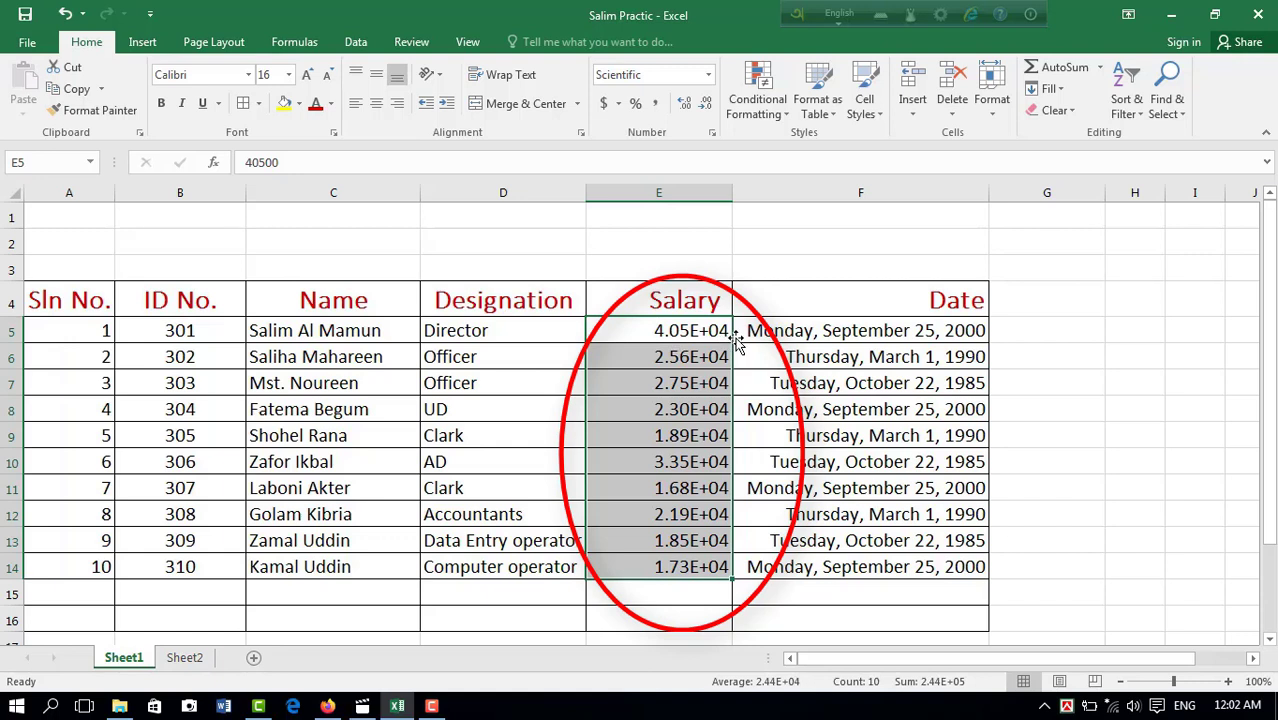
pyautogui.click(686, 362)
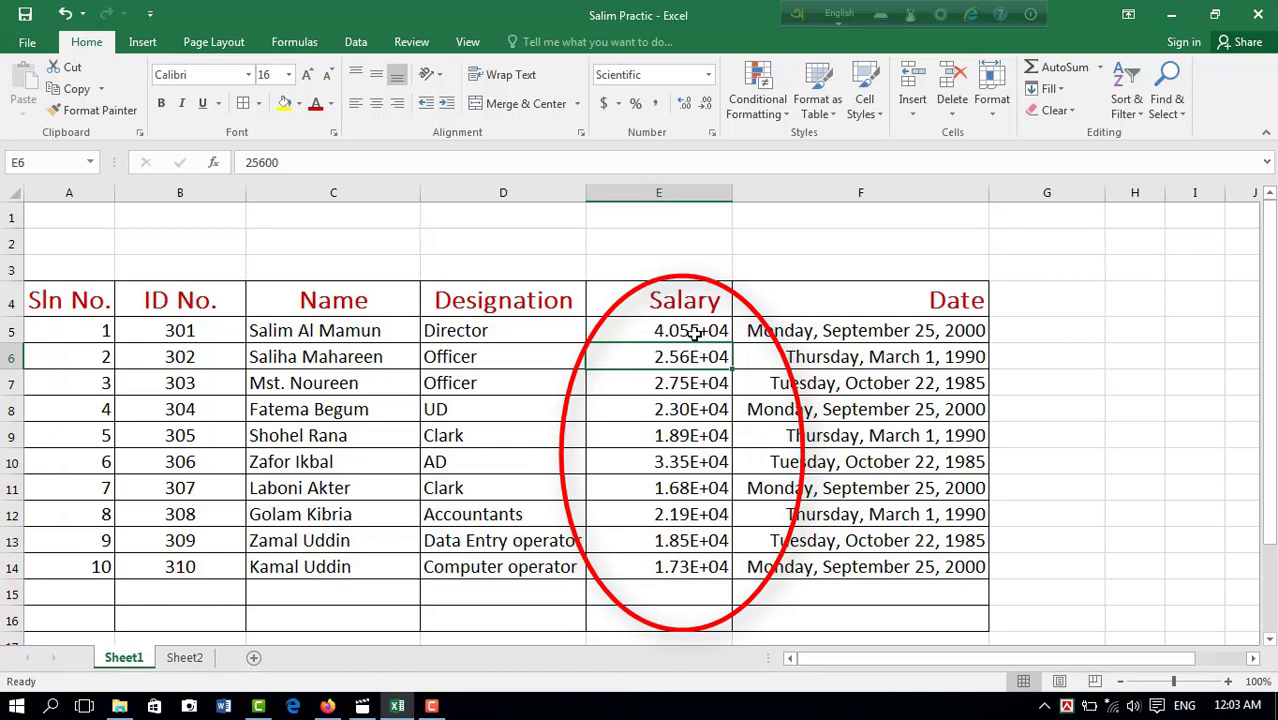
pyautogui.click(695, 333)
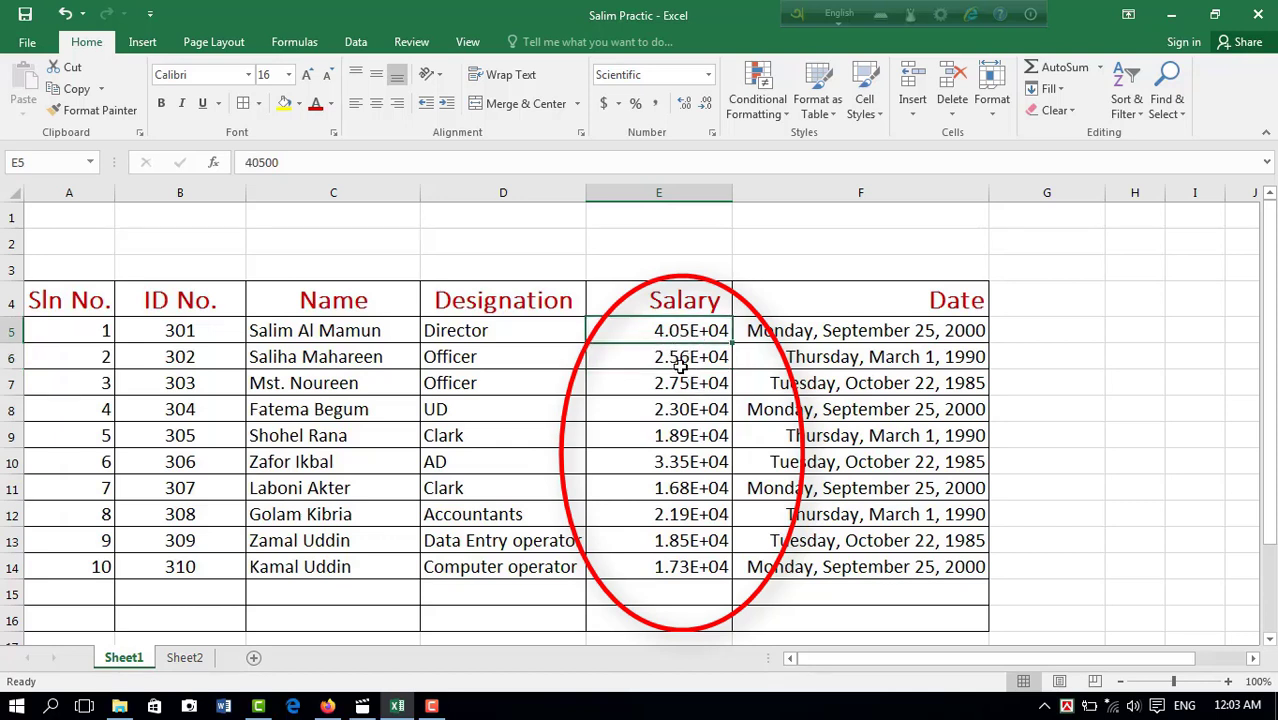
pyautogui.hotkey('ctrl', 'shift', 'Down')
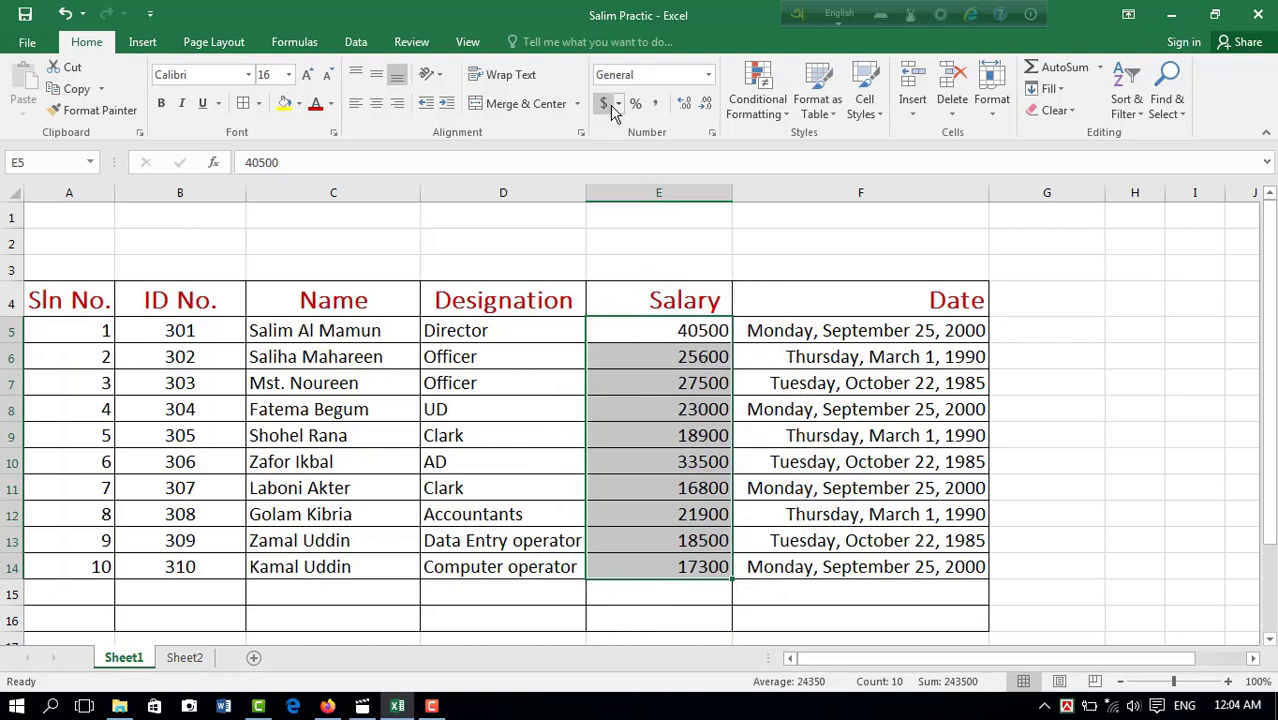
# Step: Try the $ English (United States), £ English (United Kingdom) and ¥ Chinese (PRC) accounting formats in turn on the salaries in E5:E14
pyautogui.click(617, 105)
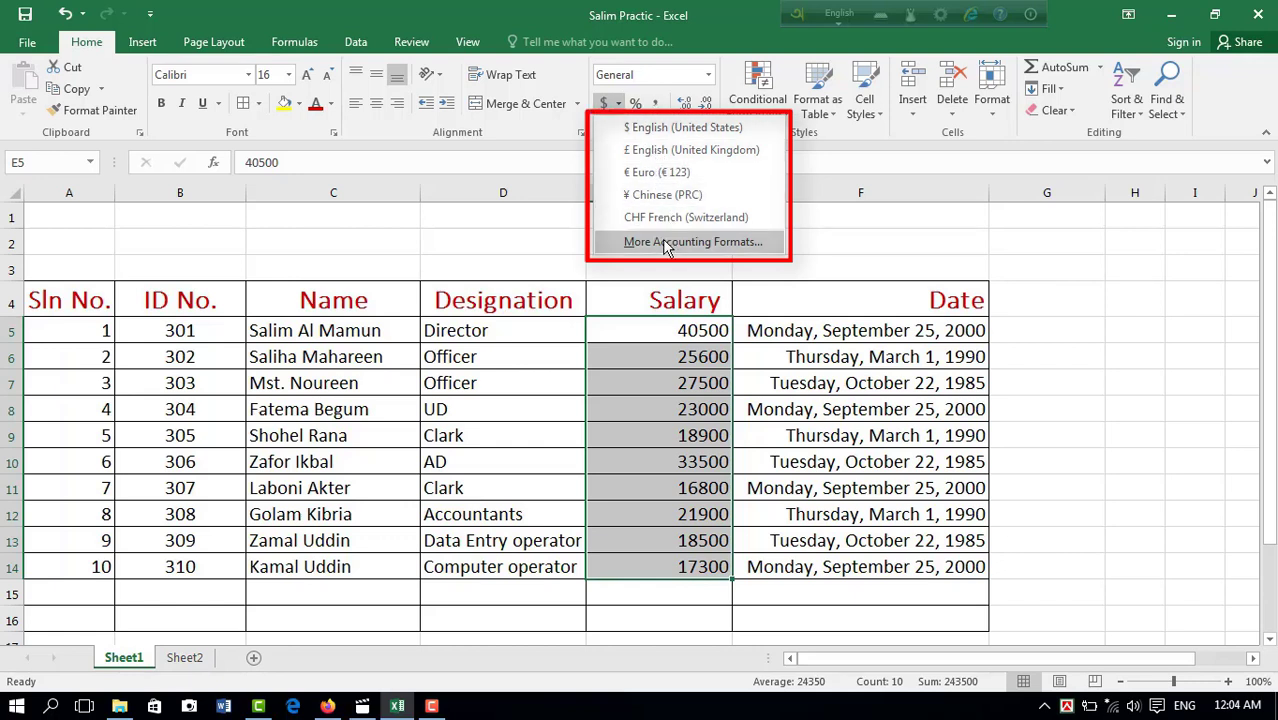
pyautogui.click(678, 128)
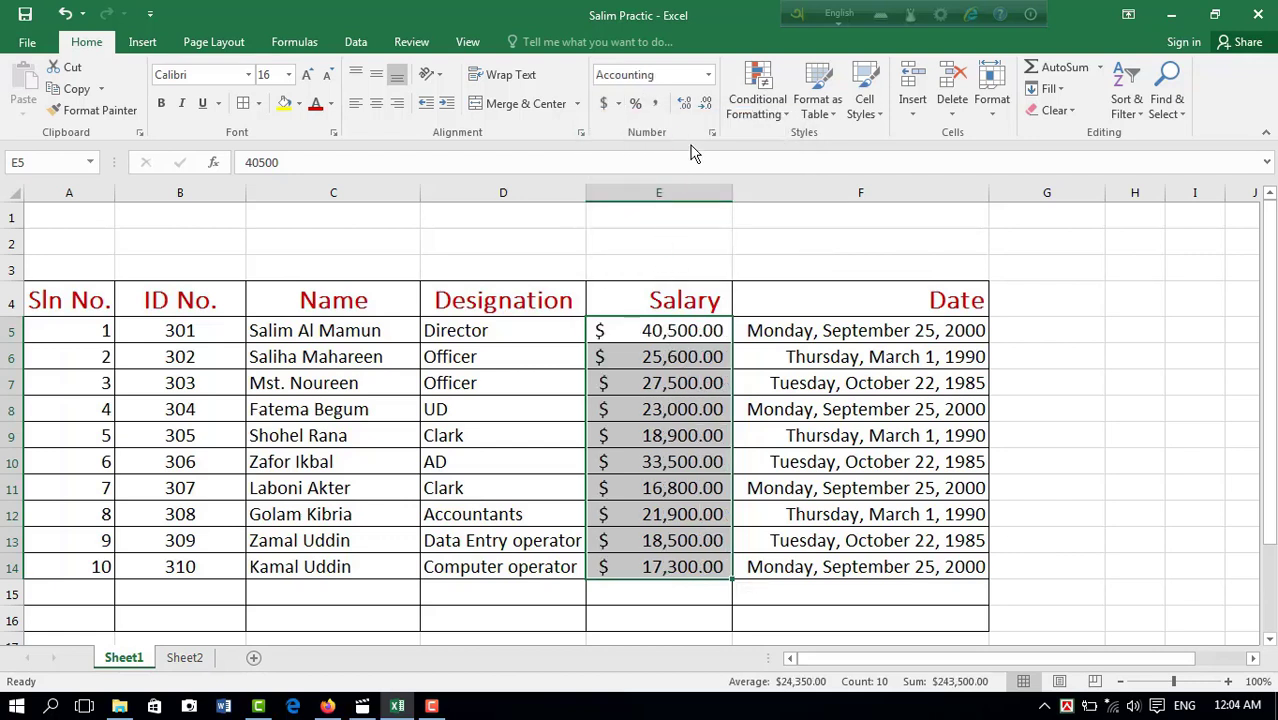
pyautogui.click(618, 103)
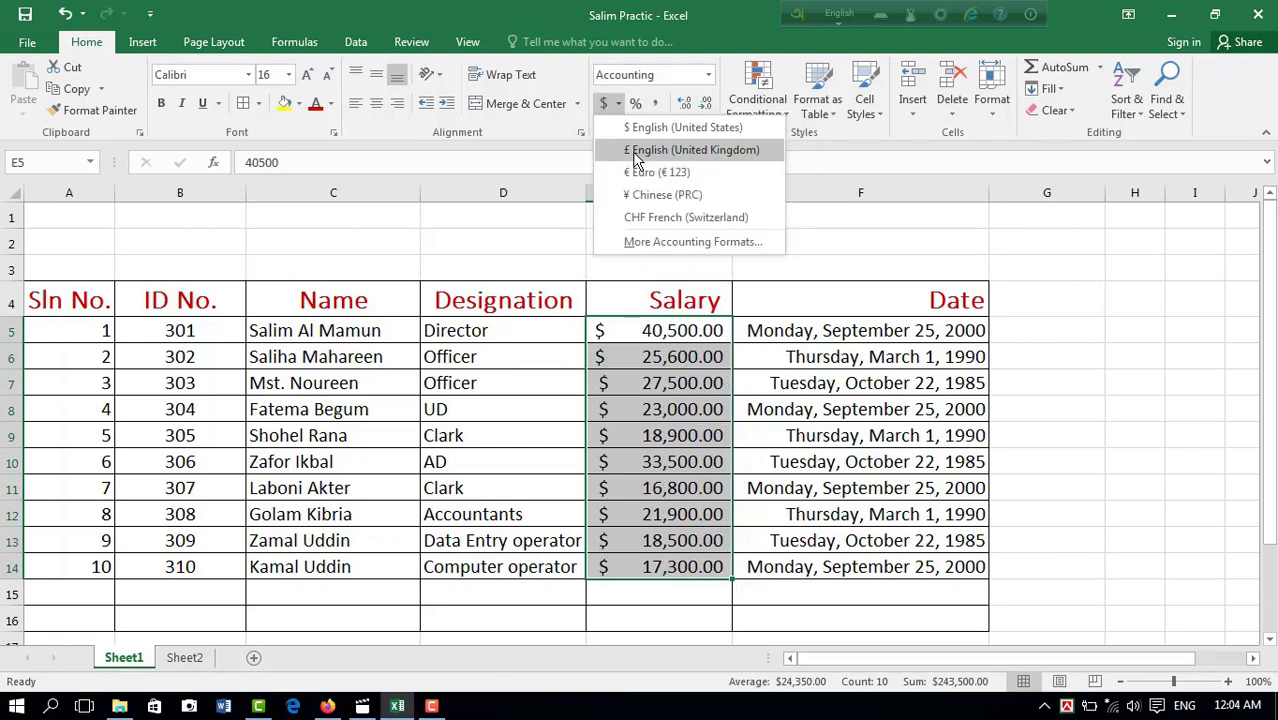
pyautogui.click(637, 150)
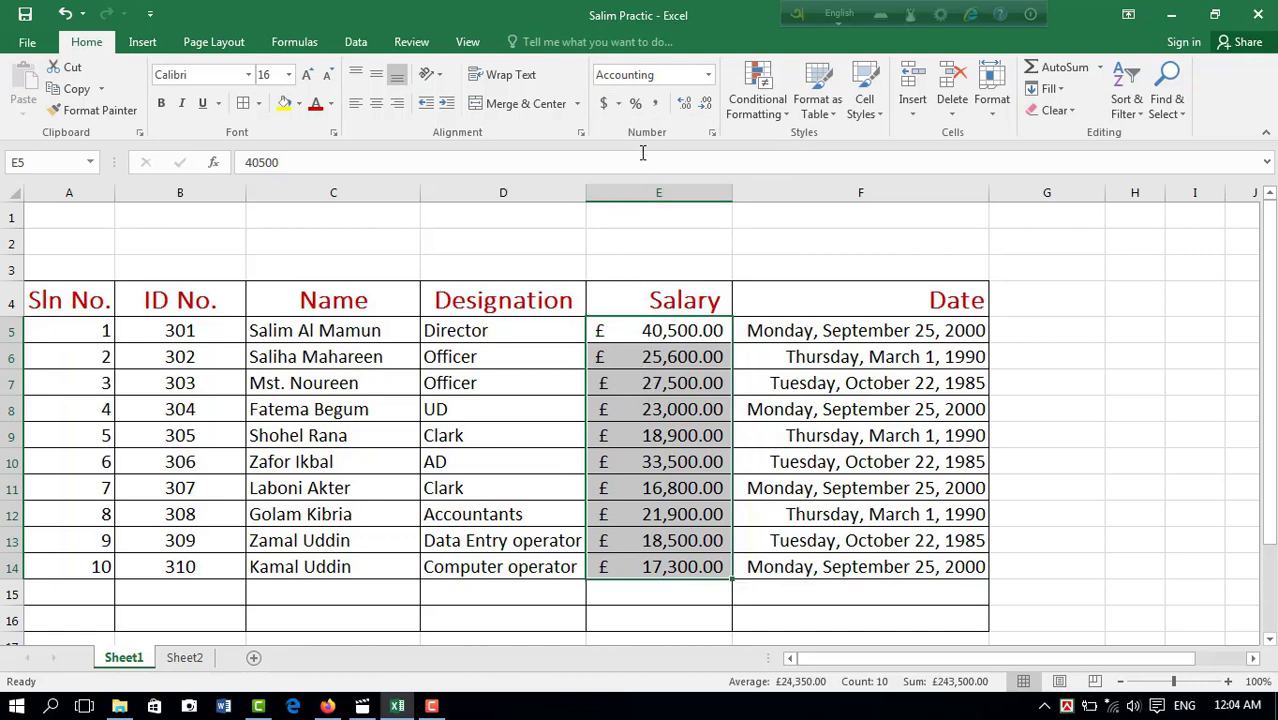
pyautogui.click(618, 105)
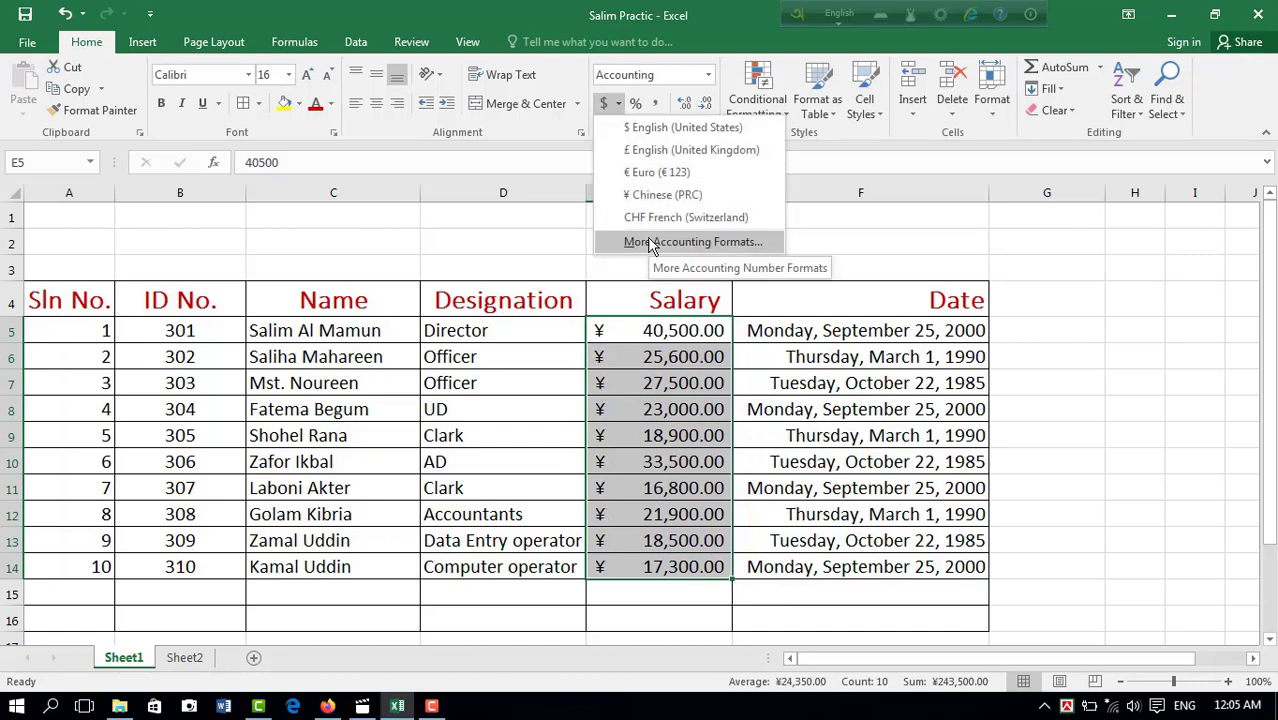
# Step: Examine the General, Number, Currency and Accounting categories among the additional accounting formats, and close the dialog without applying any
pyautogui.click(650, 243)
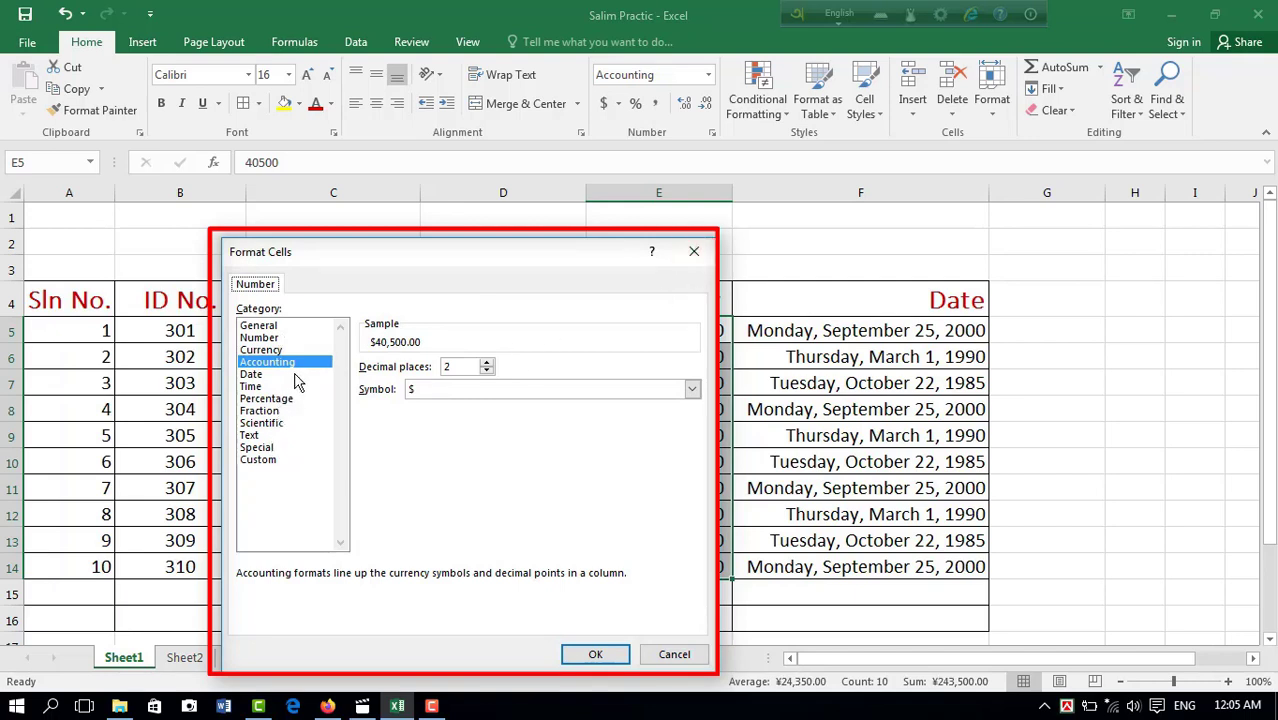
pyautogui.click(275, 326)
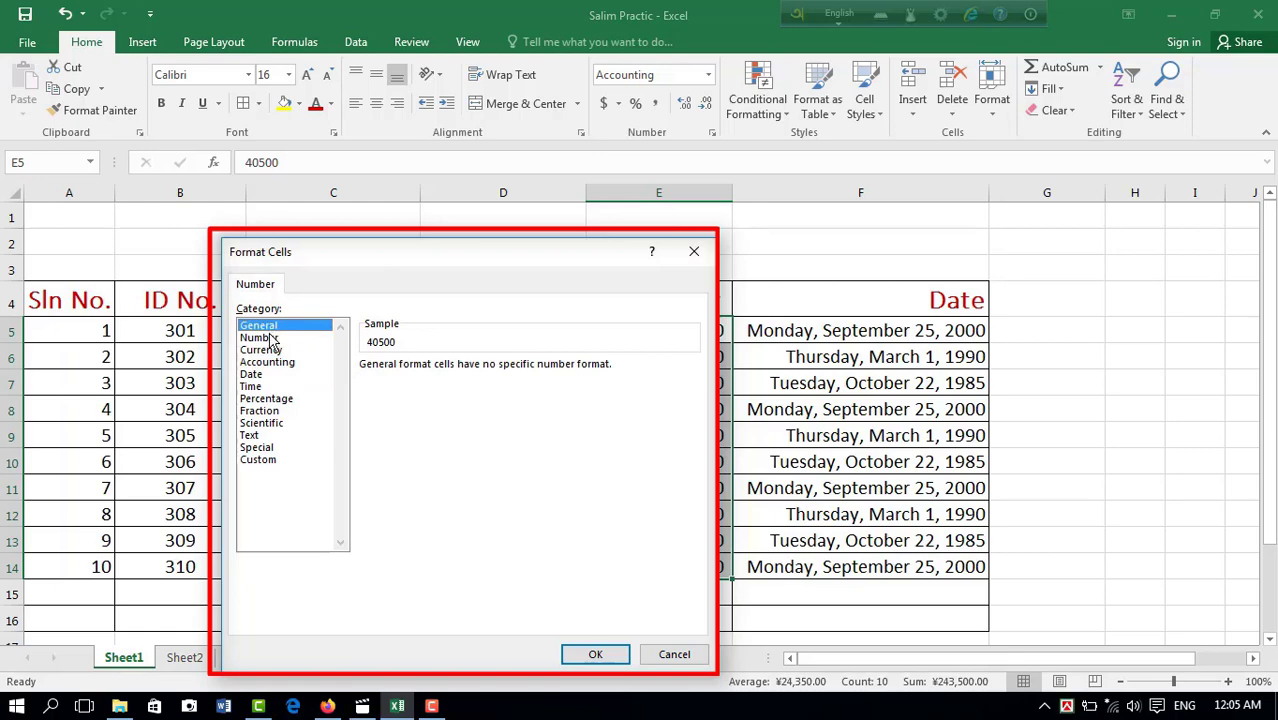
pyautogui.click(268, 338)
pyautogui.click(272, 350)
pyautogui.click(276, 362)
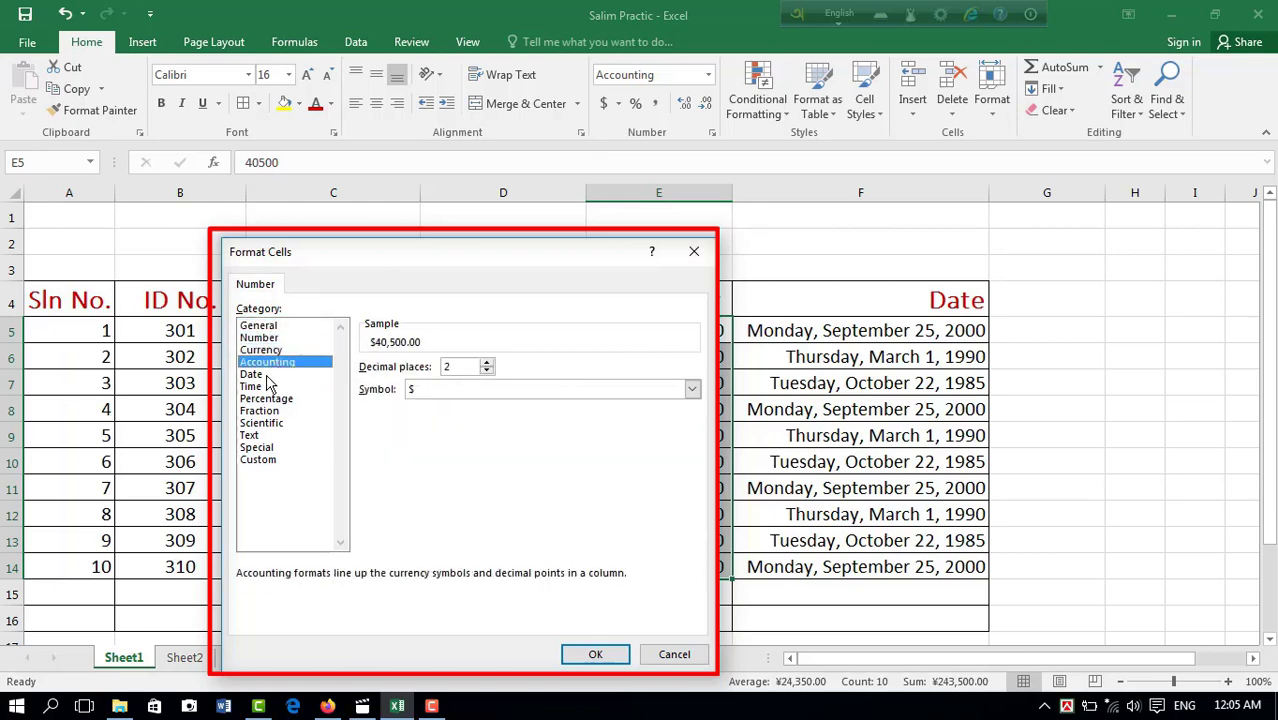
pyautogui.click(694, 251)
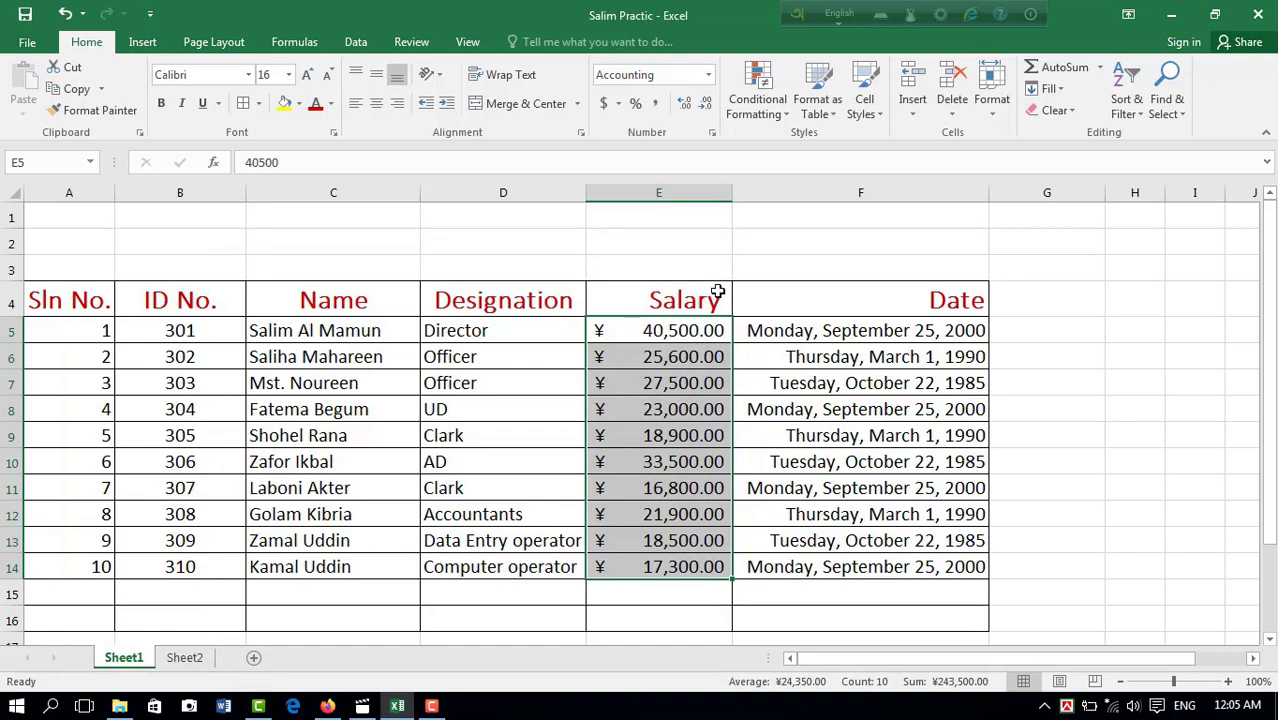
# Step: Return the salaries in E5:E14 to the General format
pyautogui.moveTo(659, 331); pyautogui.dragTo(656, 568)
pyautogui.click(642, 110)
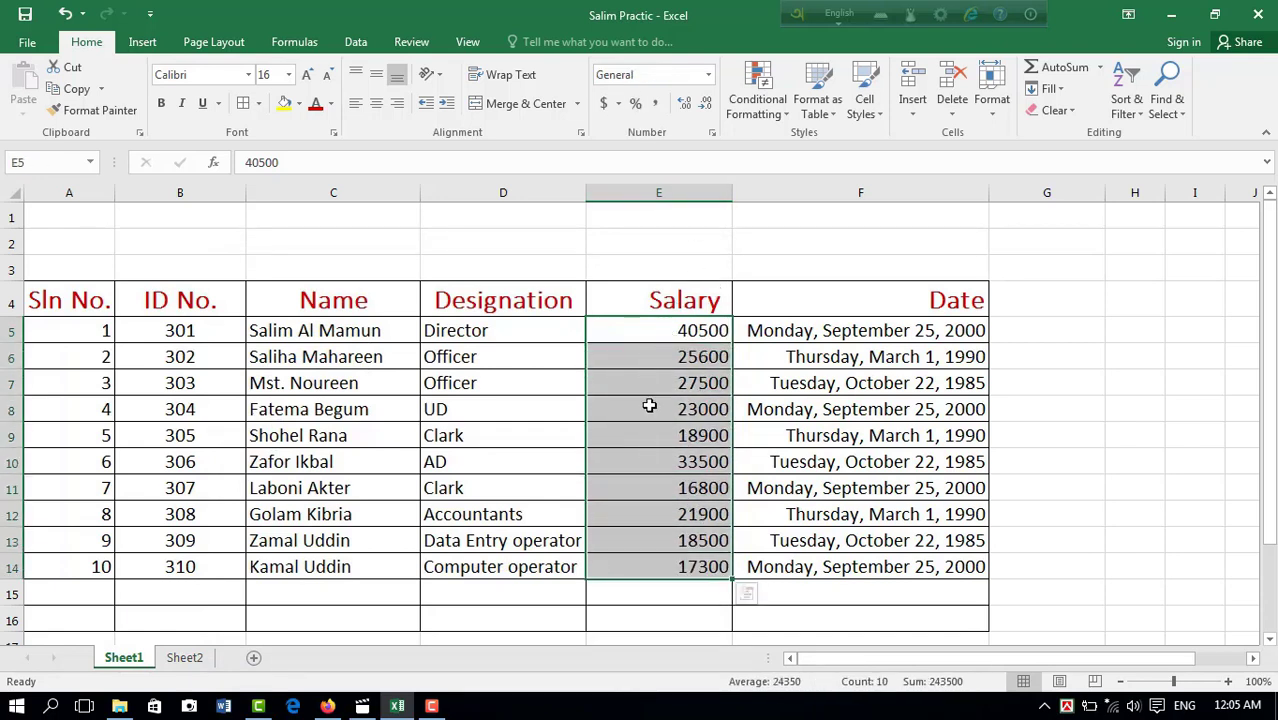
pyautogui.click(650, 405)
pyautogui.moveTo(665, 331); pyautogui.dragTo(682, 565)
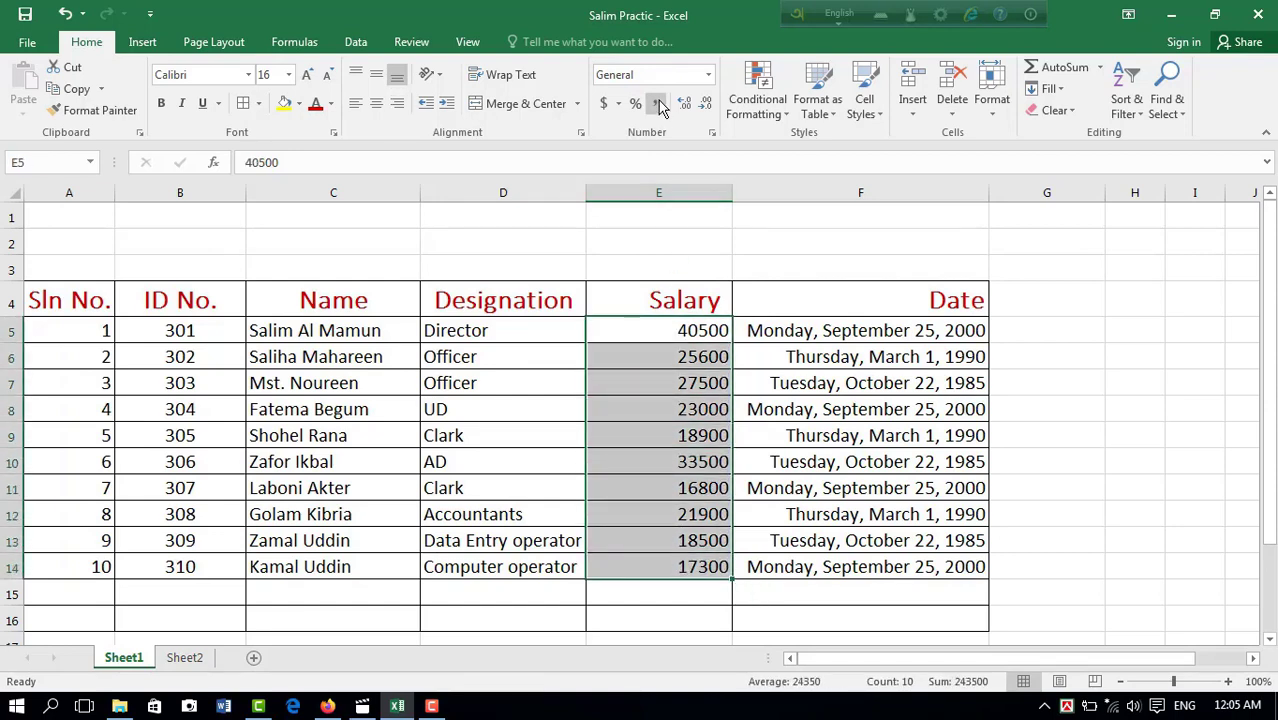
pyautogui.click(708, 76)
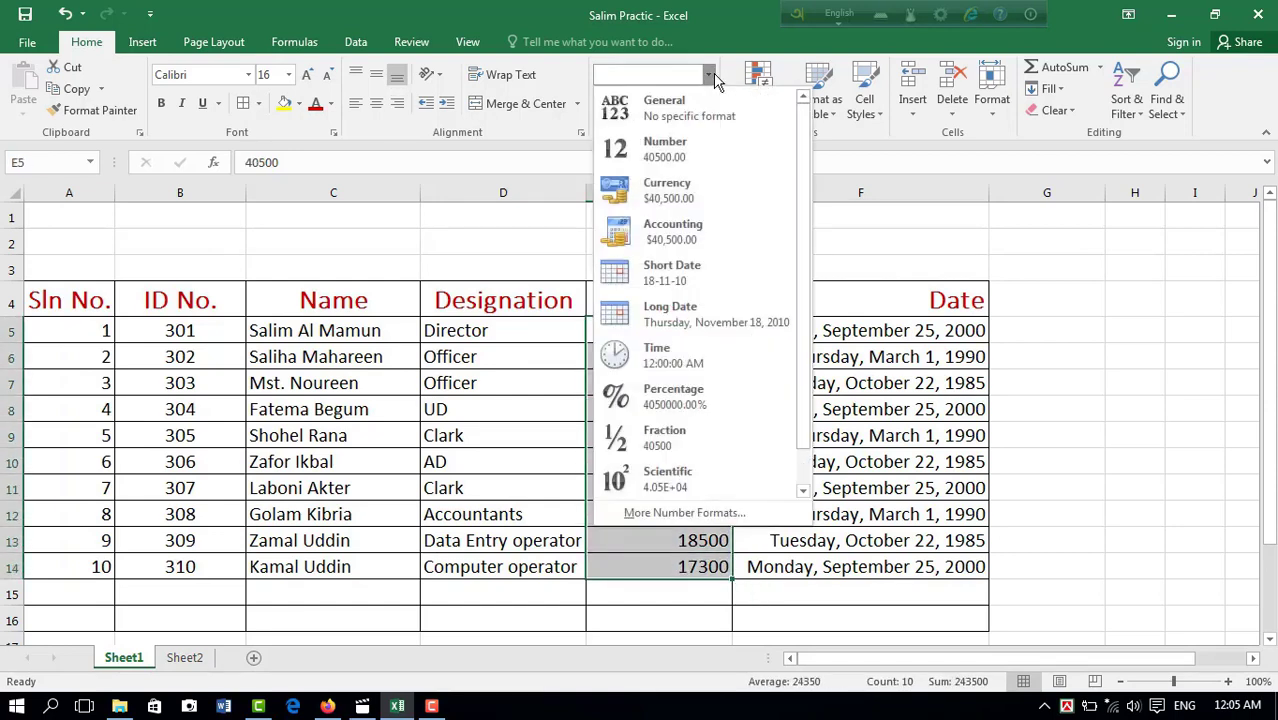
pyautogui.click(886, 240)
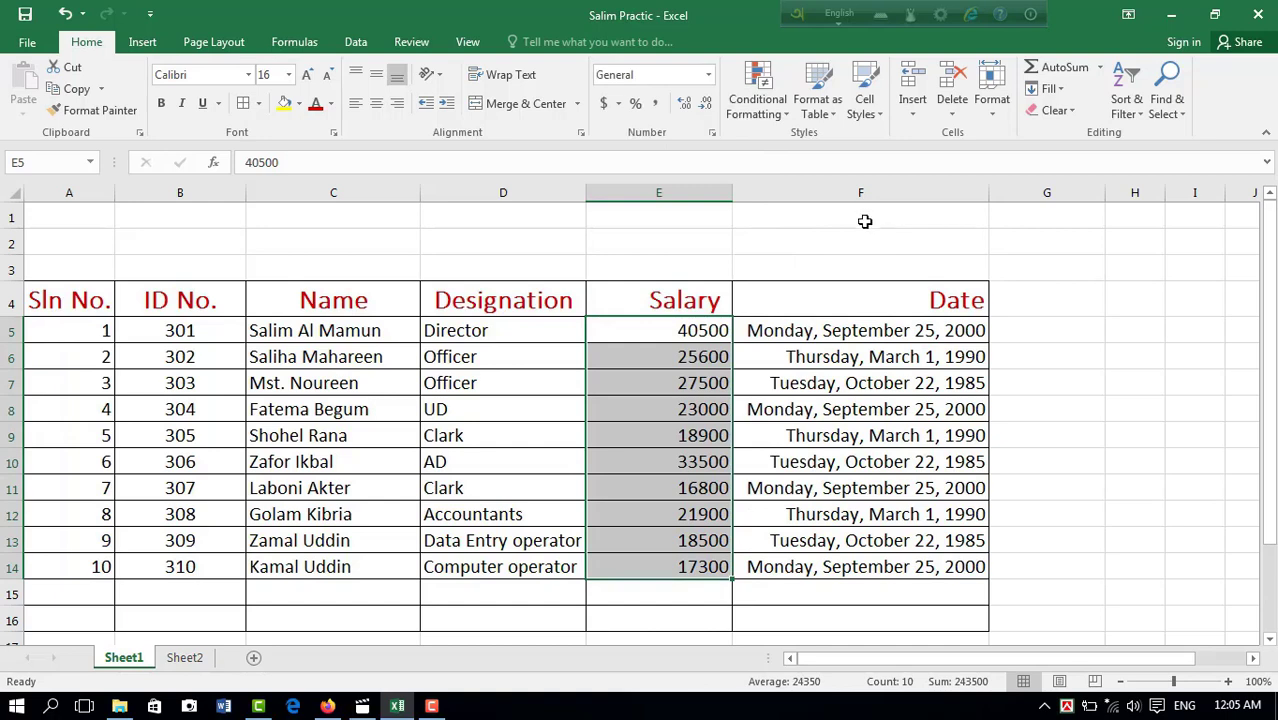
# Step: Try Percent Style and Comma Style in turn on the salaries in E5:E14, returning them to General after each
pyautogui.click(637, 106)
pyautogui.click(708, 75)
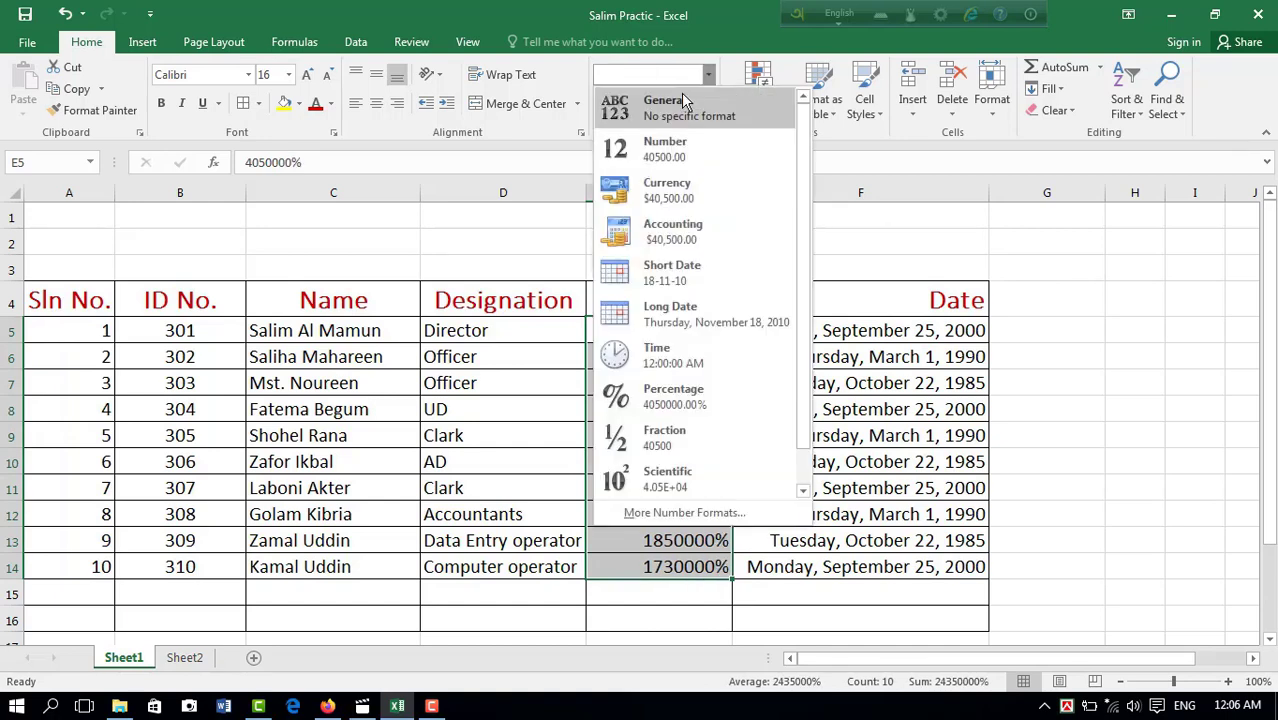
pyautogui.click(681, 95)
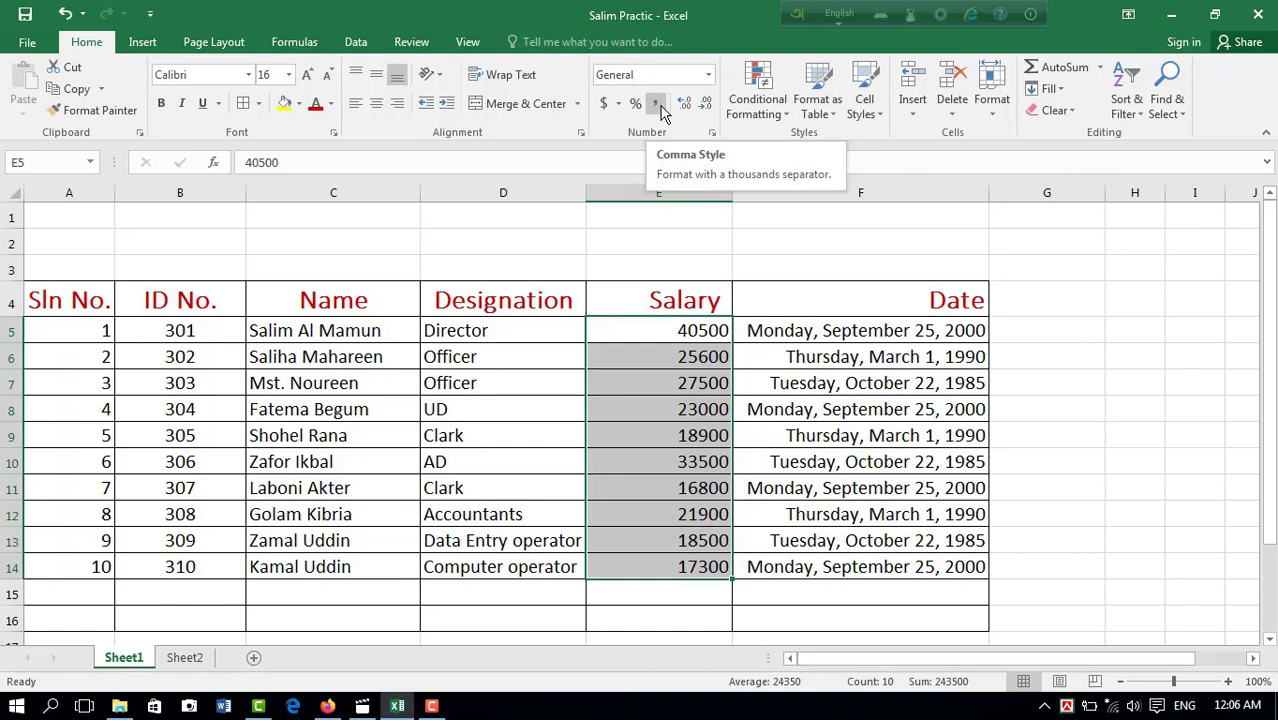
pyautogui.click(659, 105)
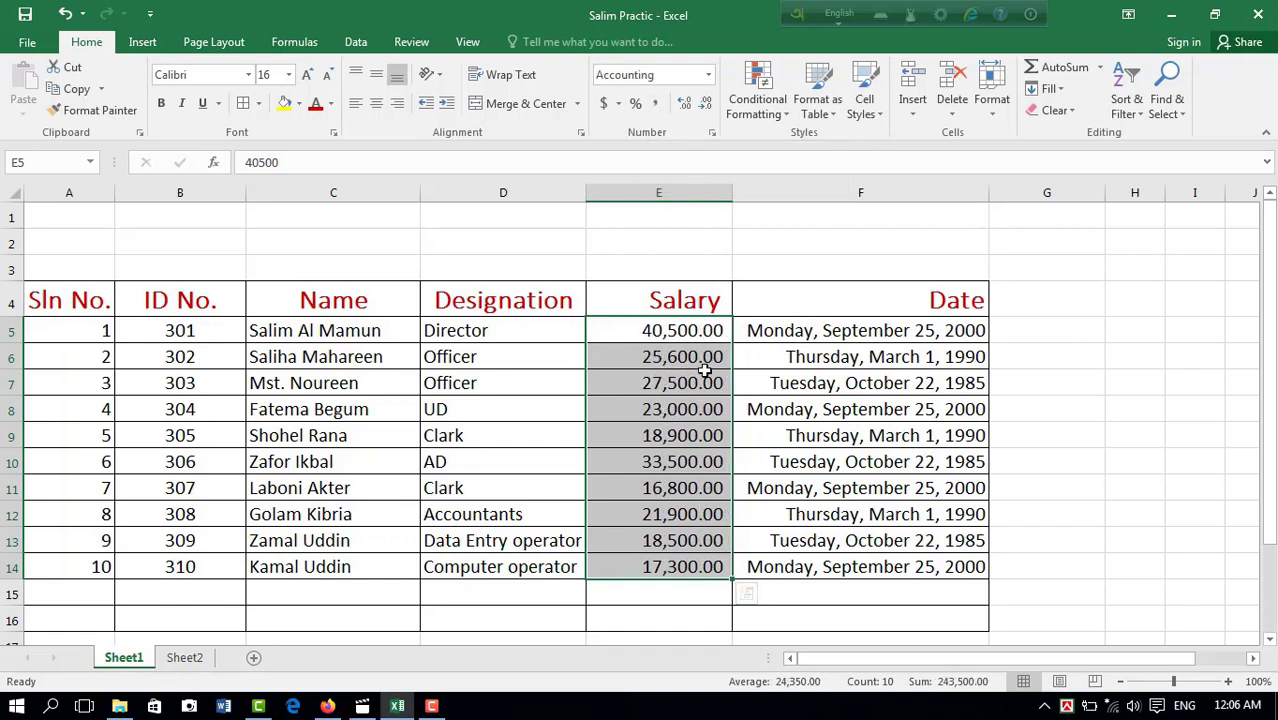
pyautogui.click(660, 106)
pyautogui.hotkey('ctrl', 'z')
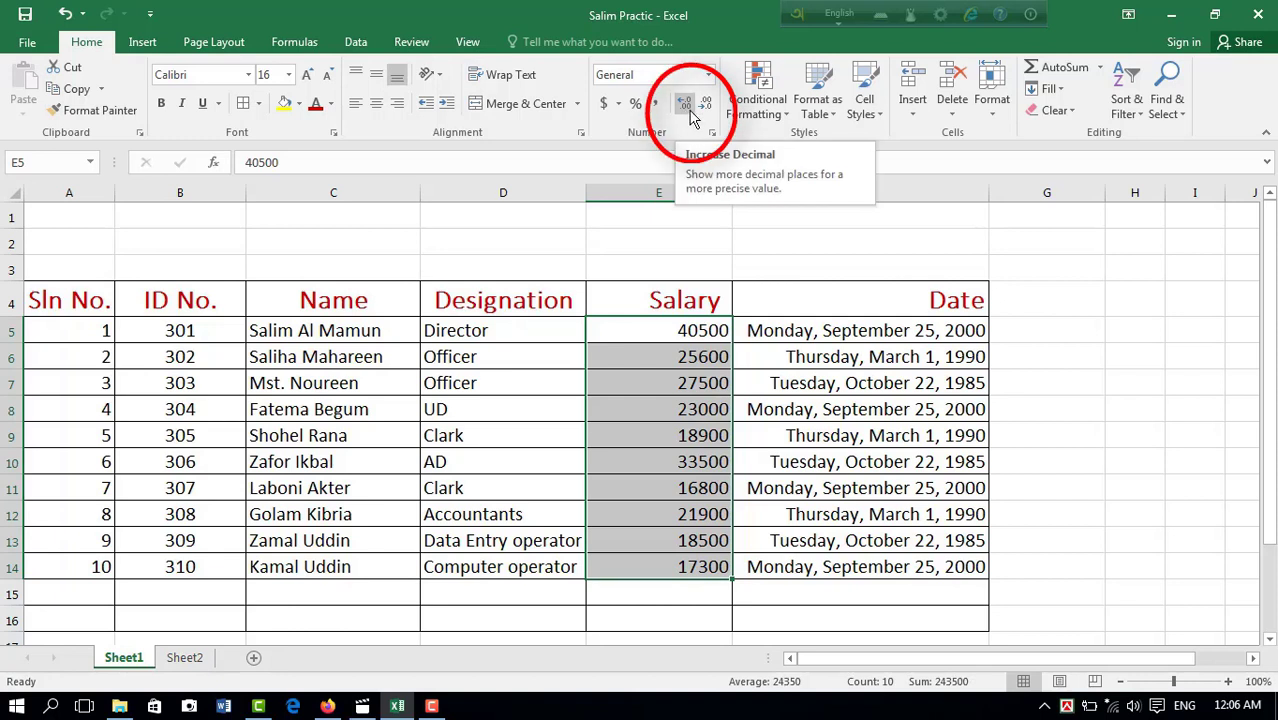
# Step: Increase the salaries in E5:E14 to two decimal places, and decrease them back to none
pyautogui.click(686, 106)
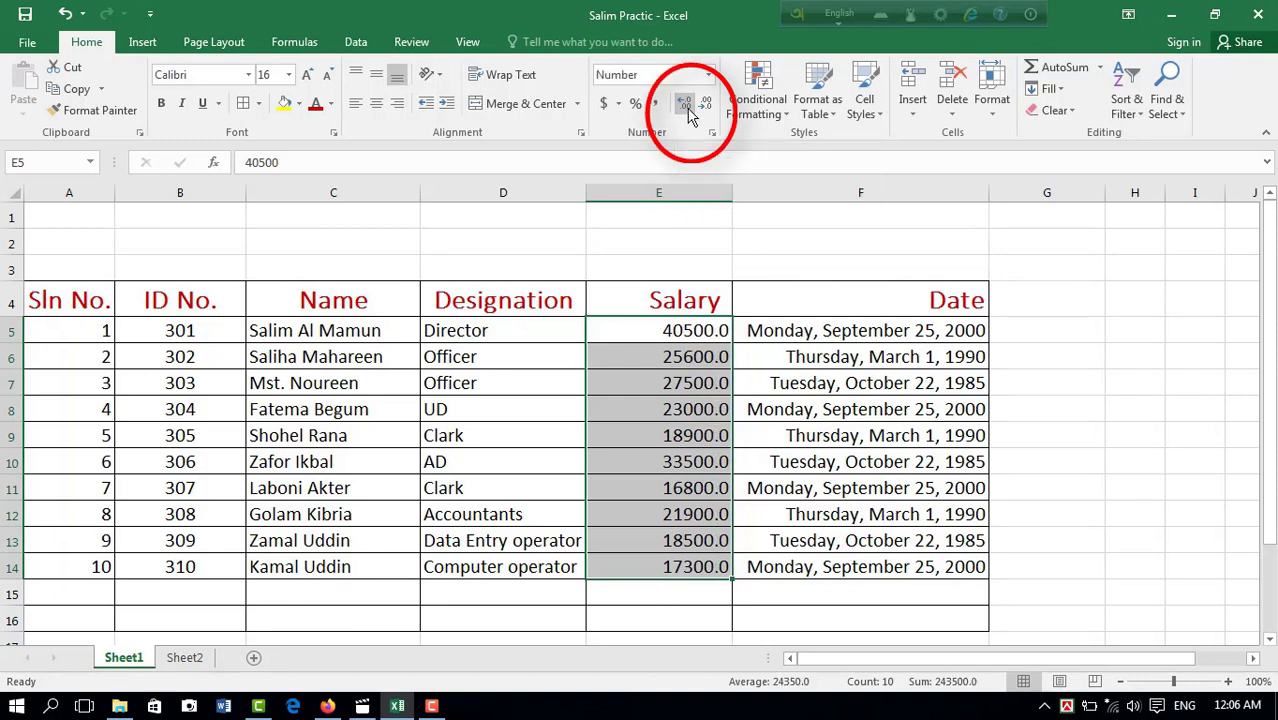
pyautogui.click(686, 106)
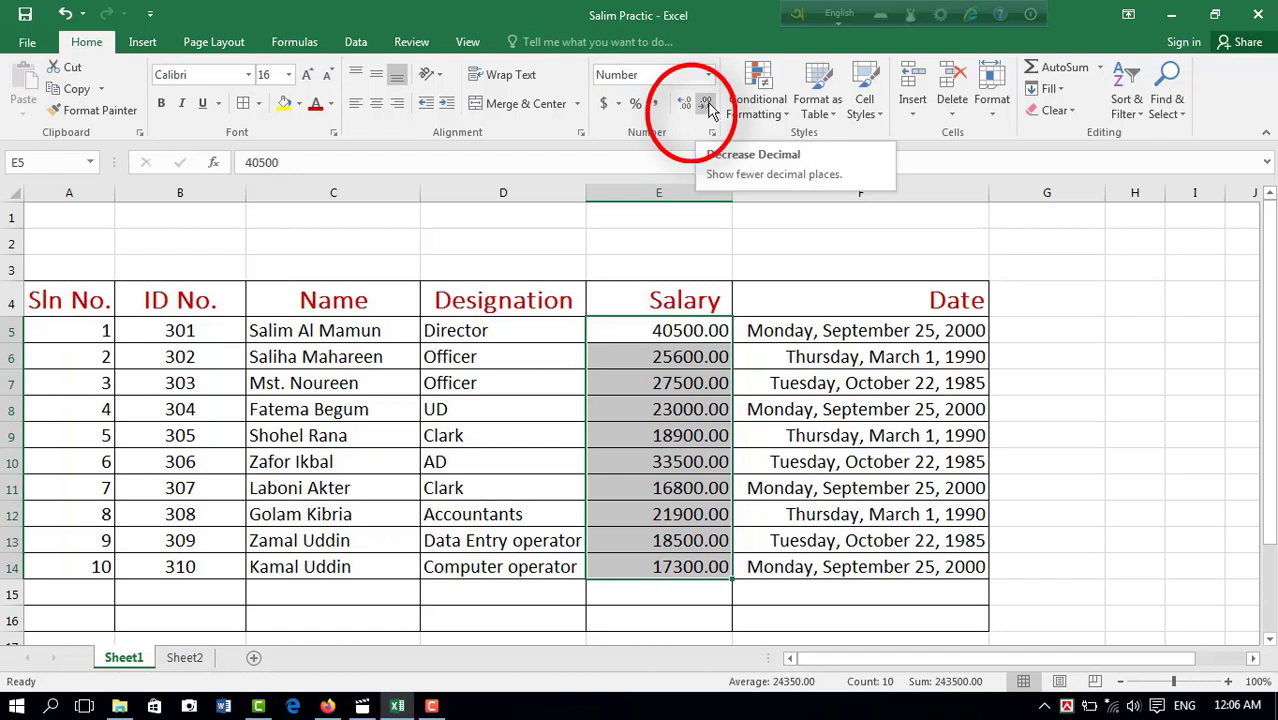
pyautogui.click(706, 105)
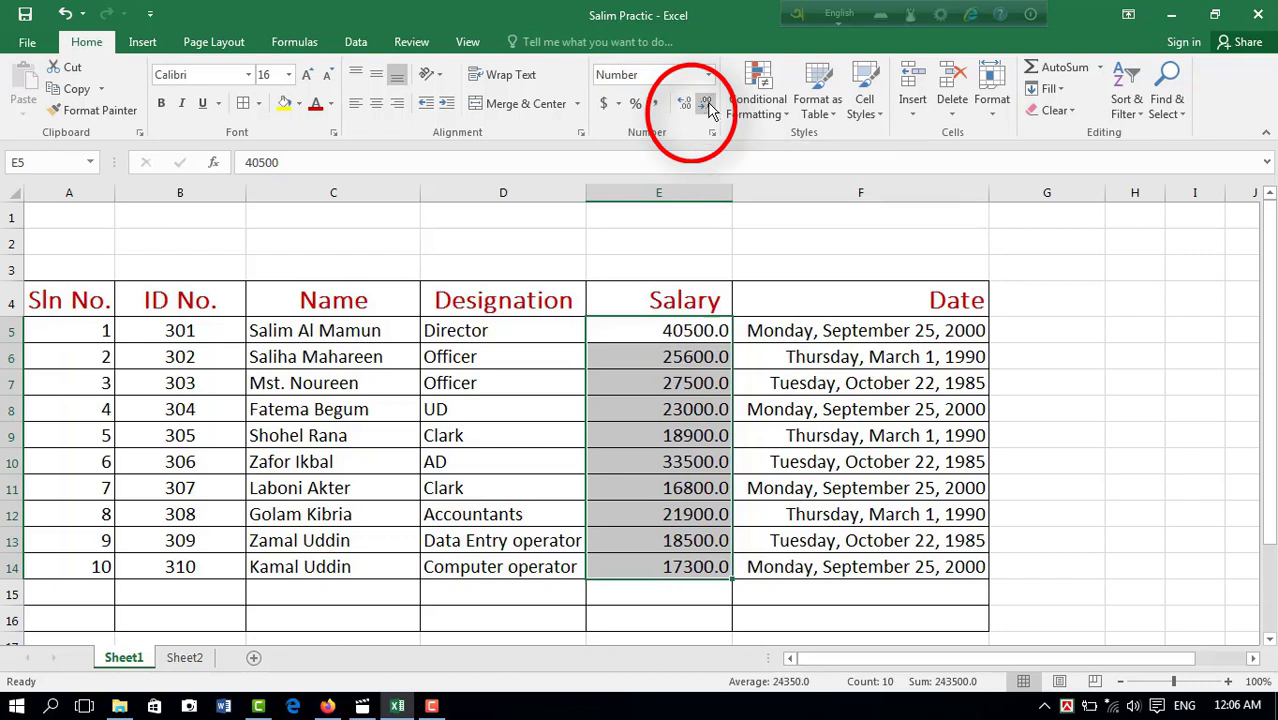
pyautogui.click(706, 105)
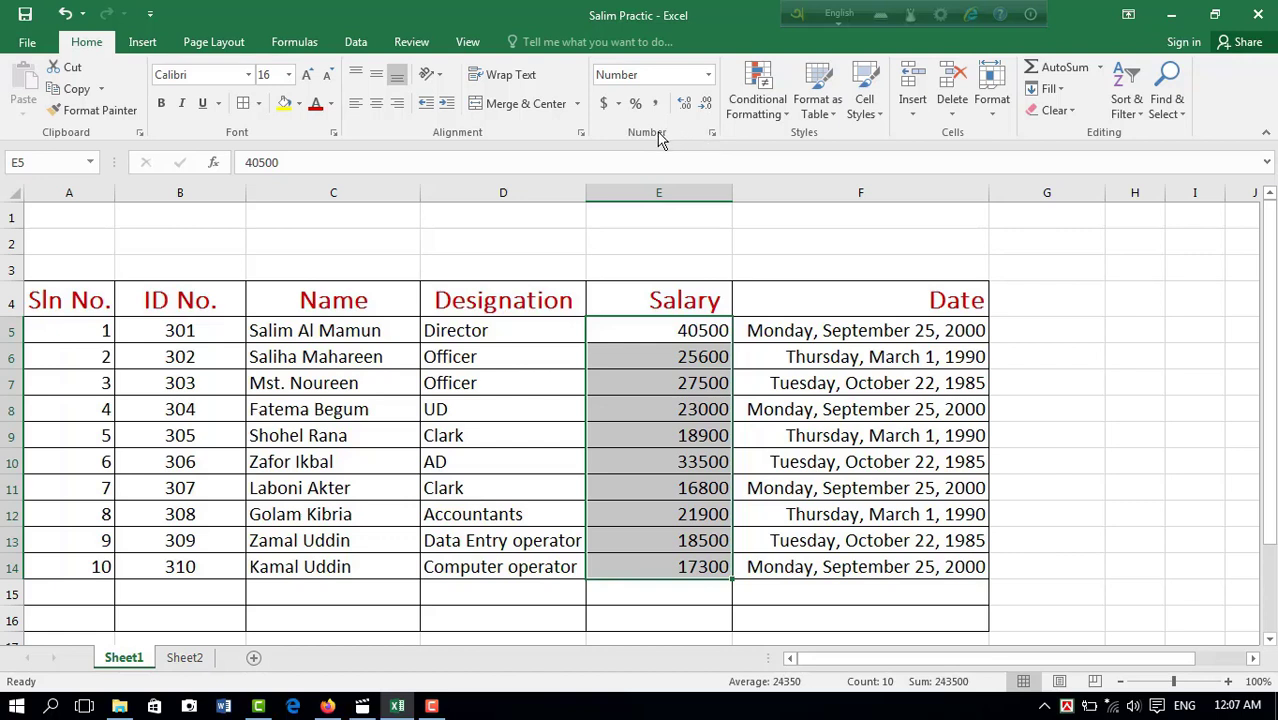
# Step: Examine the Number, Alignment, Font, Border, Fill and Protection settings in Format Cells for E5:E14, and close the dialog without changes
pyautogui.click(714, 134)
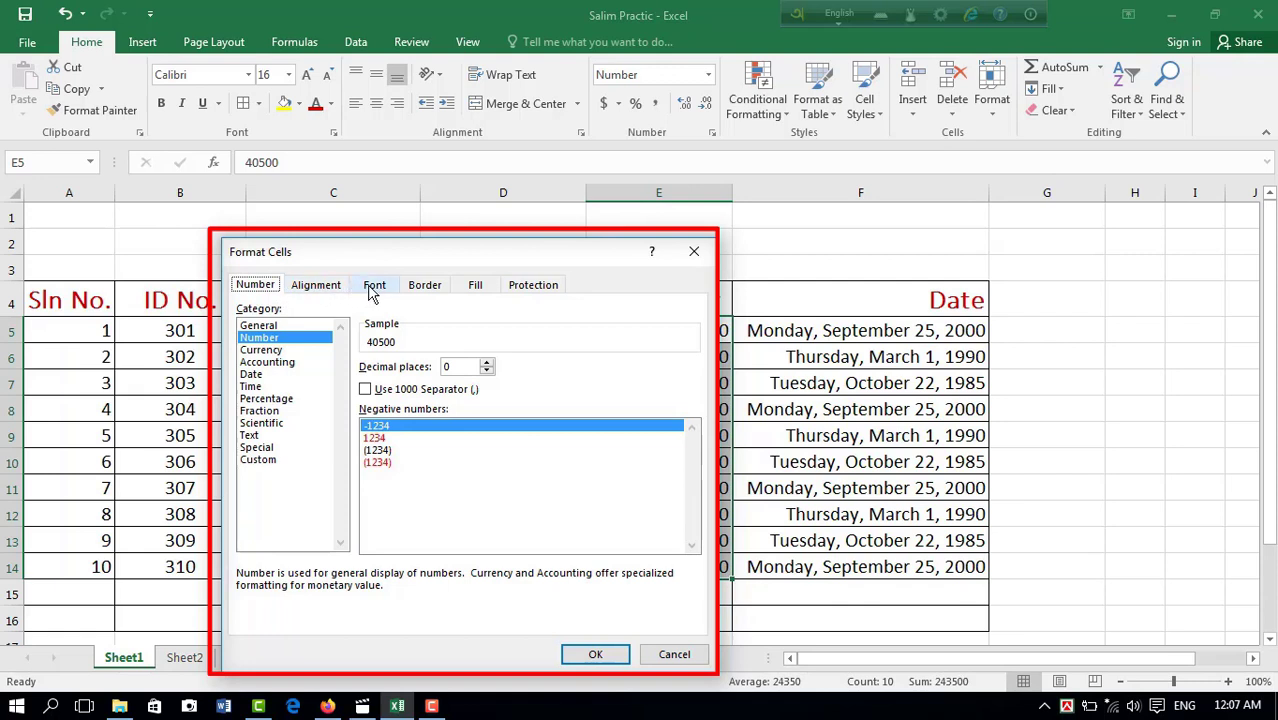
pyautogui.click(305, 287)
pyautogui.click(374, 287)
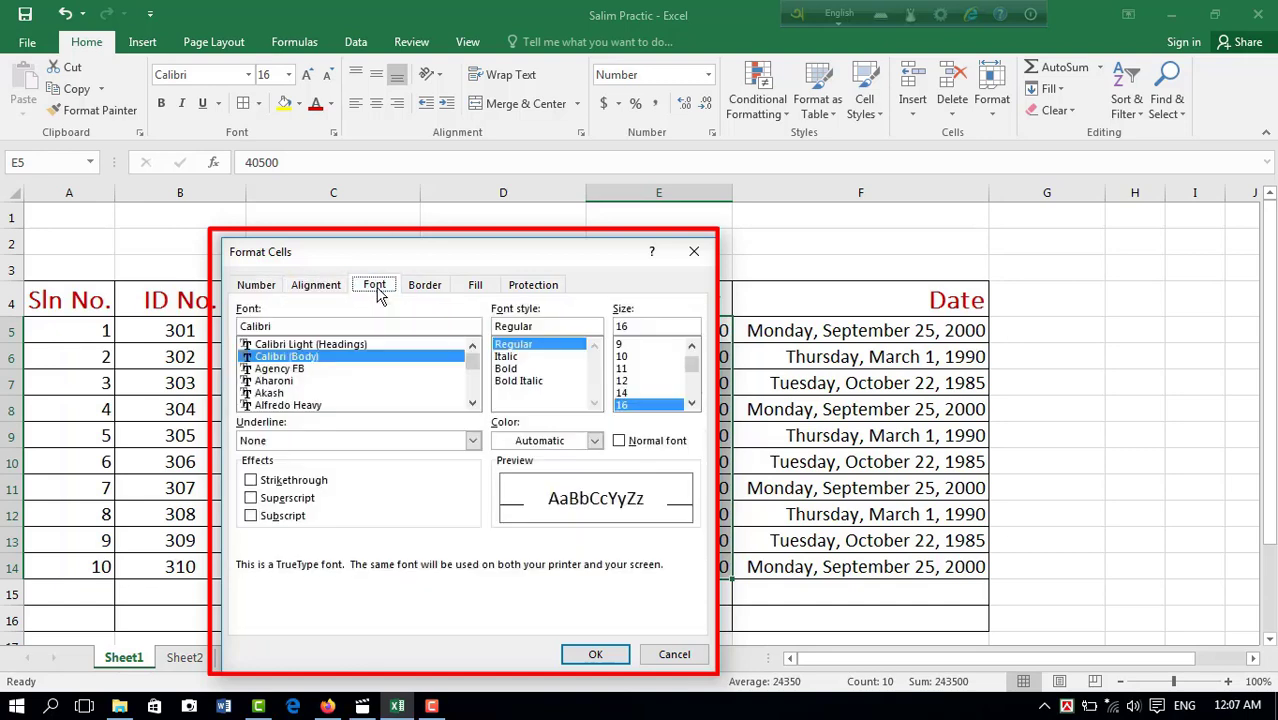
pyautogui.click(428, 287)
pyautogui.click(475, 287)
pyautogui.click(546, 288)
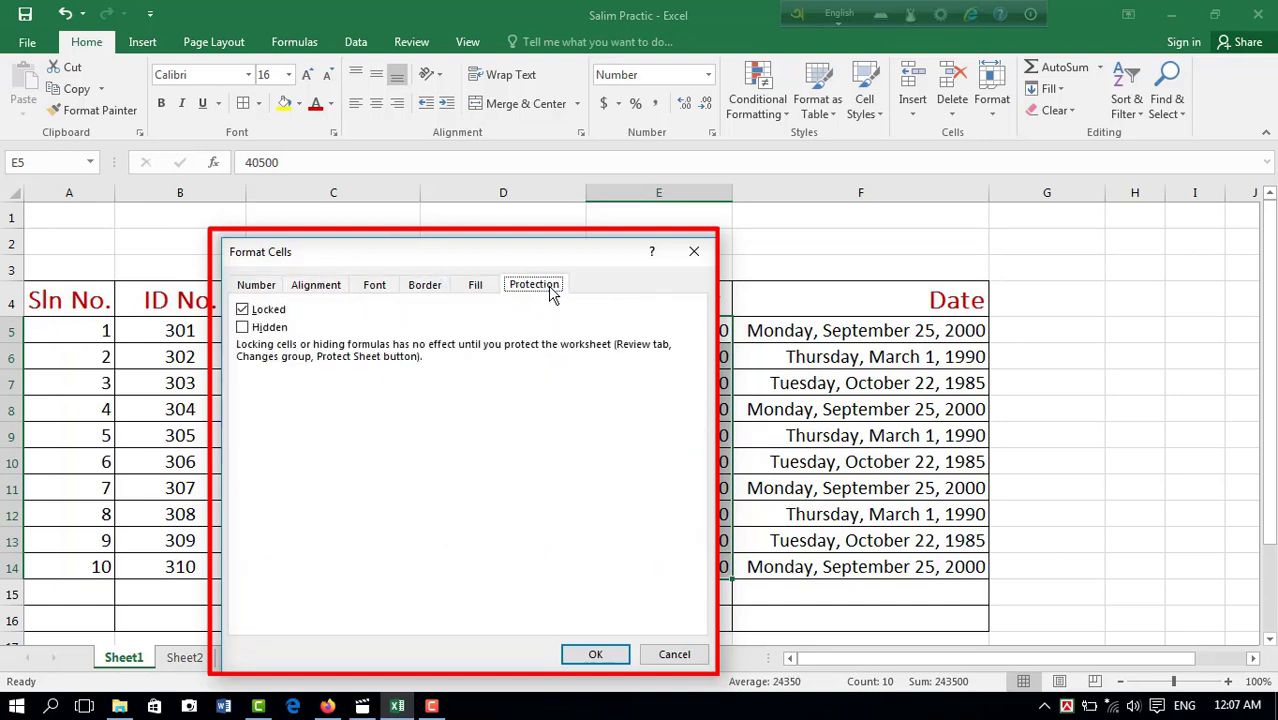
pyautogui.click(257, 287)
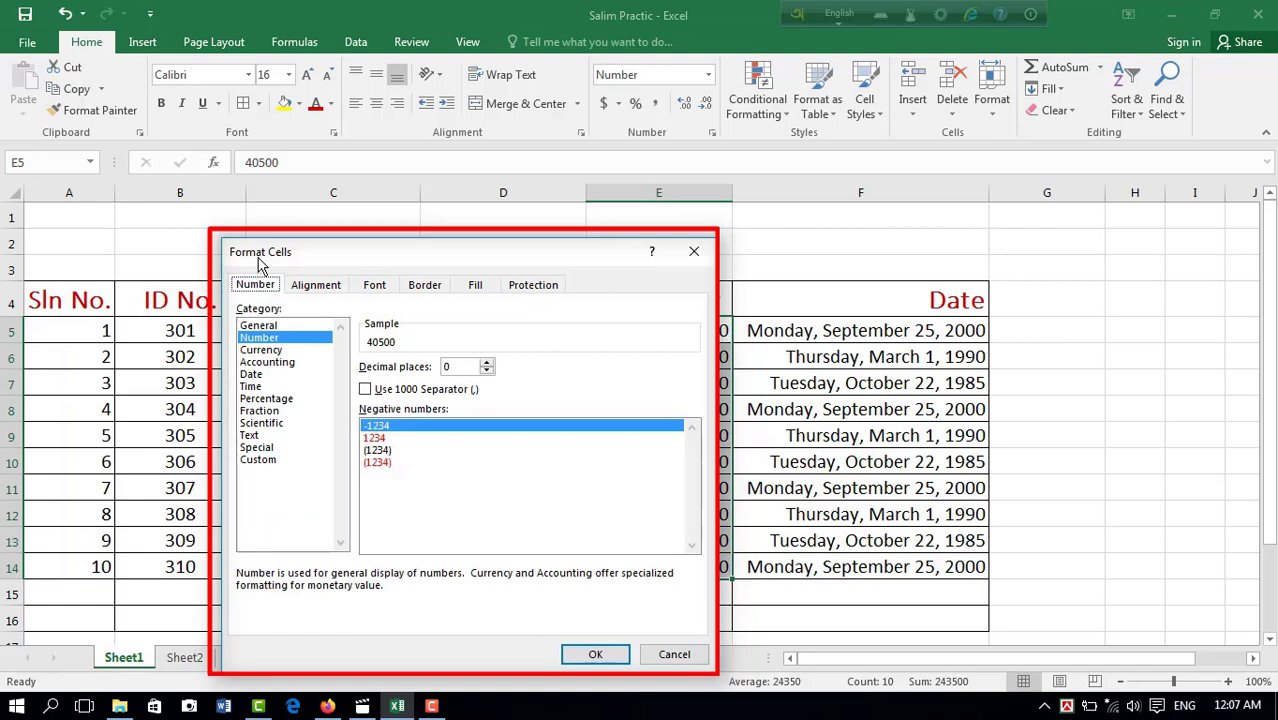
pyautogui.click(694, 251)
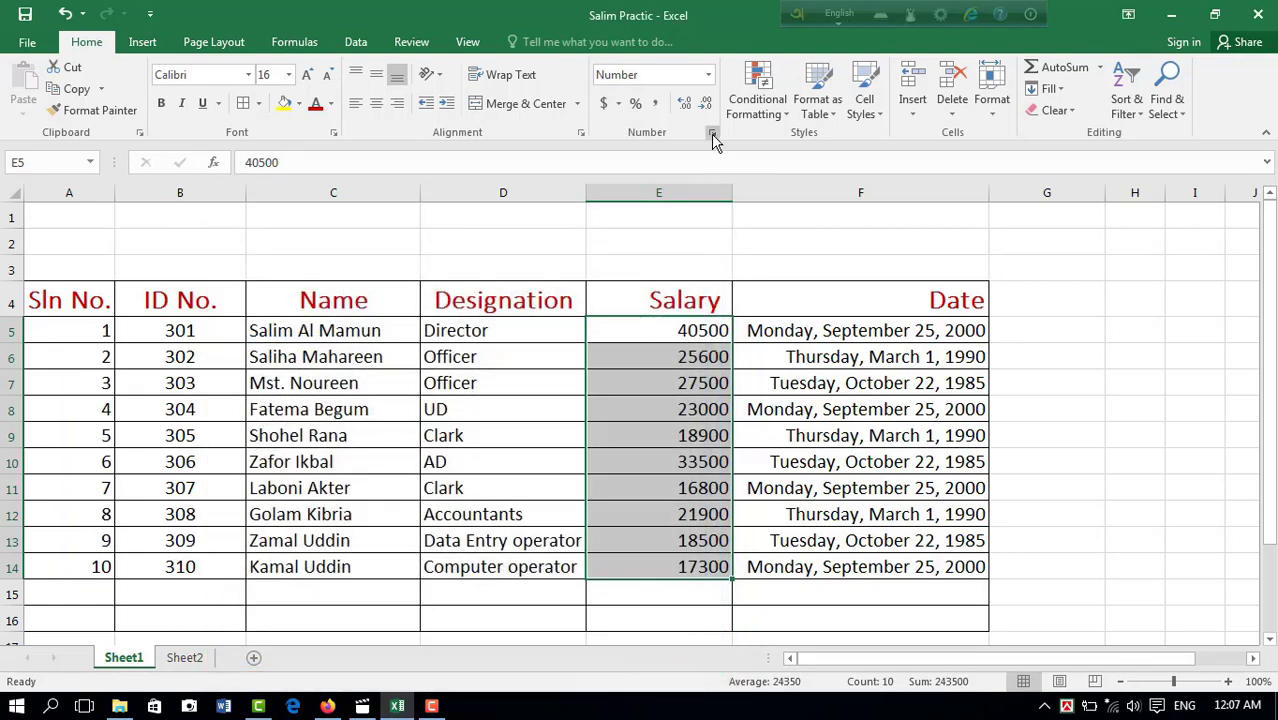
# Step: Open Format Cells directly at its Number, Alignment and Font settings in turn, closing it each time without changes
pyautogui.click(712, 133)
pyautogui.click(694, 251)
pyautogui.click(565, 143)
pyautogui.click(581, 134)
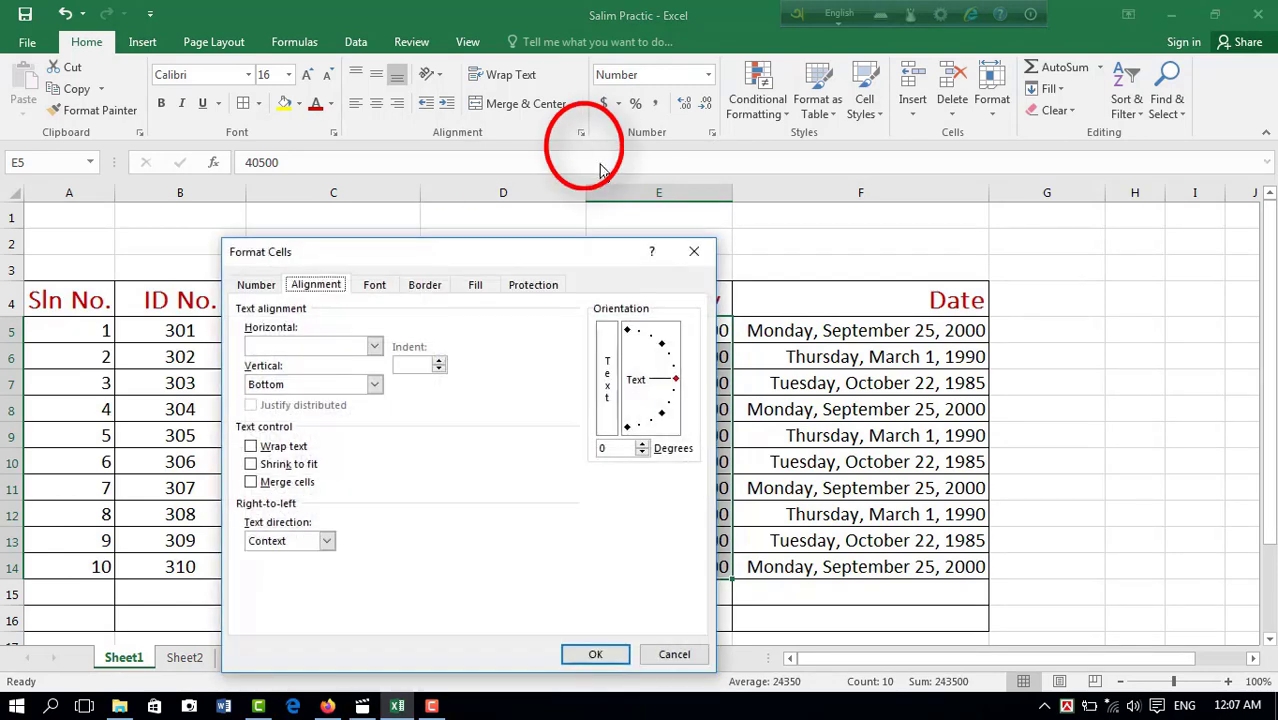
pyautogui.click(692, 252)
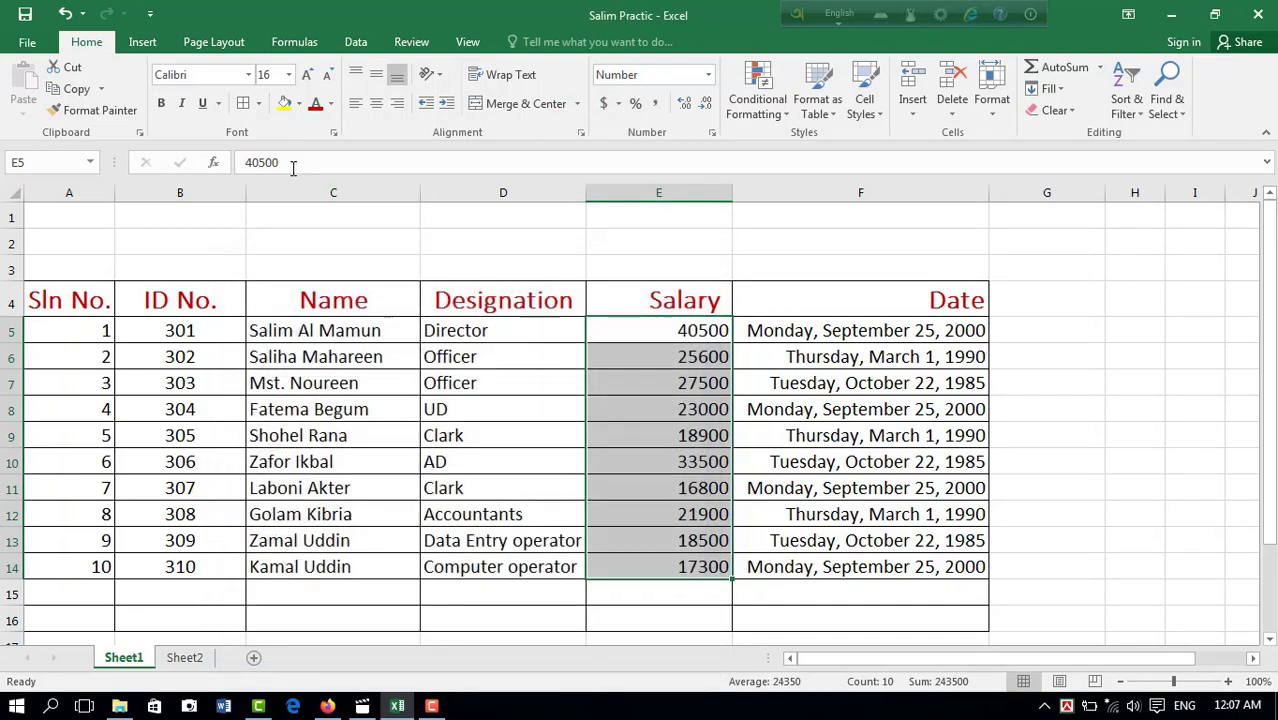
pyautogui.click(334, 132)
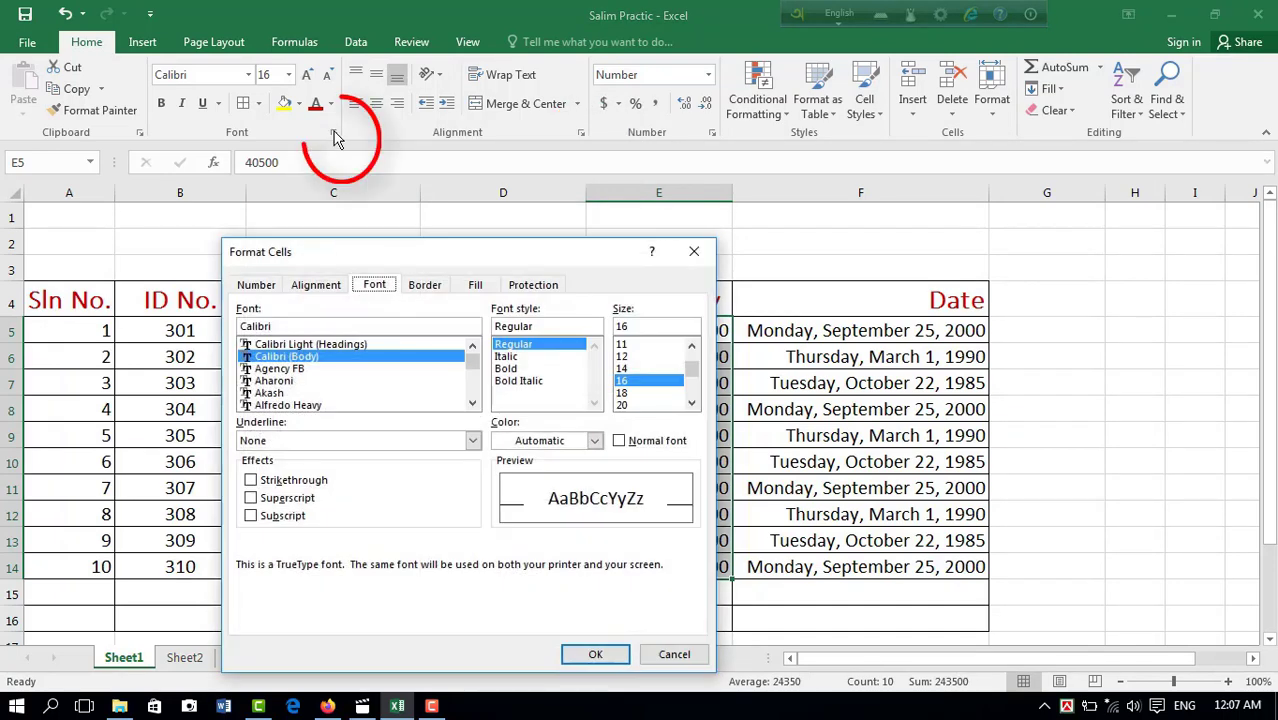
pyautogui.click(703, 253)
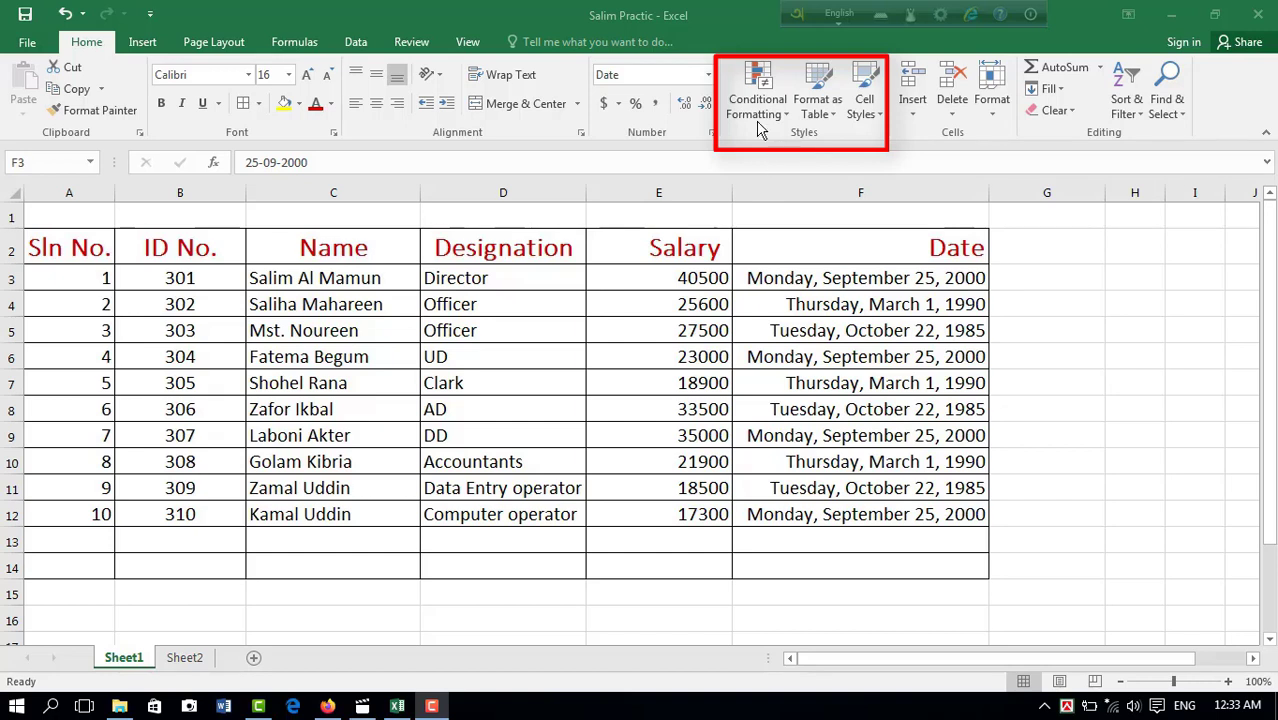
# Step: Try a Greater Than highlight rule with Light Red Fill with Dark Red Text on the salaries in E3:E12
pyautogui.moveTo(660, 278); pyautogui.dragTo(657, 514)
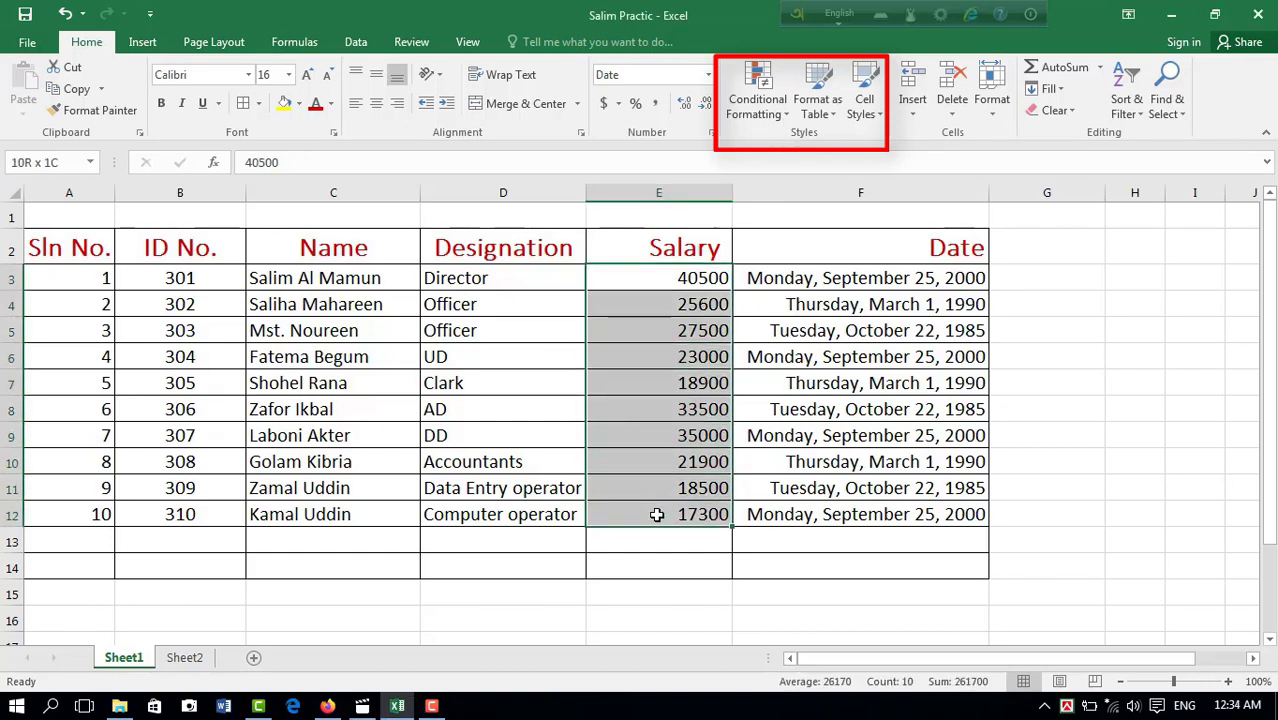
pyautogui.click(787, 118)
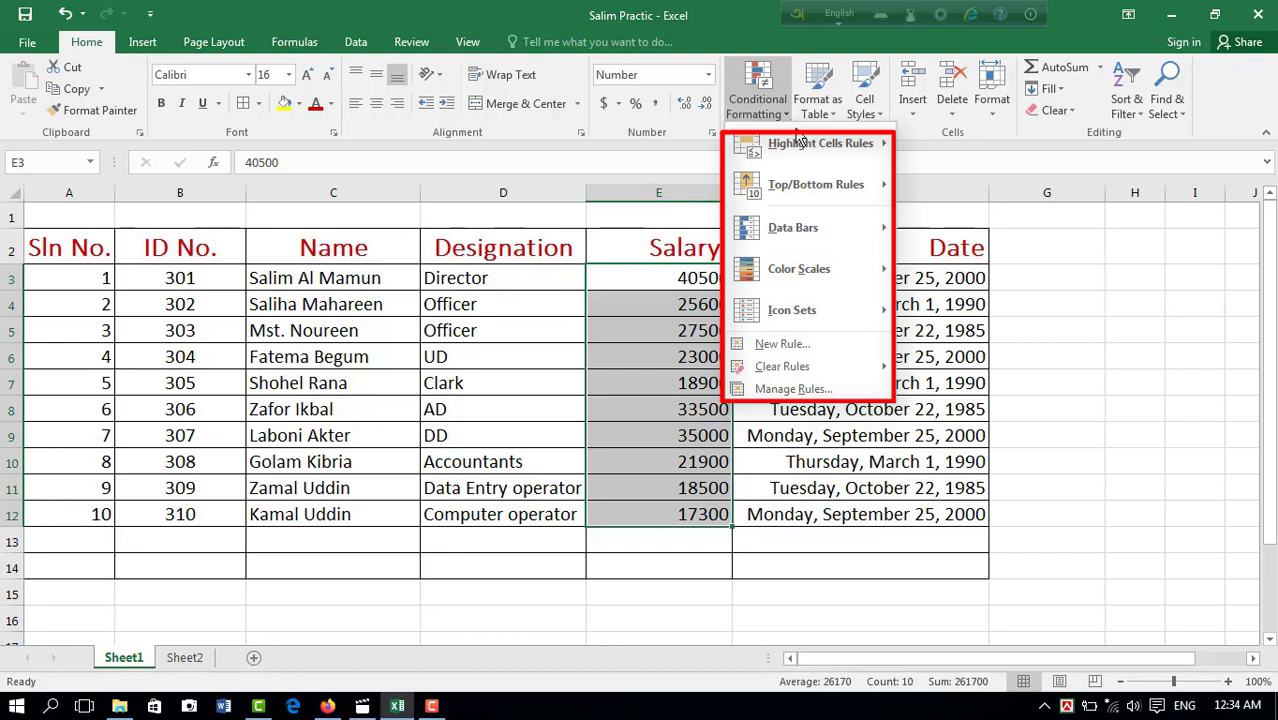
pyautogui.moveTo(809, 154)
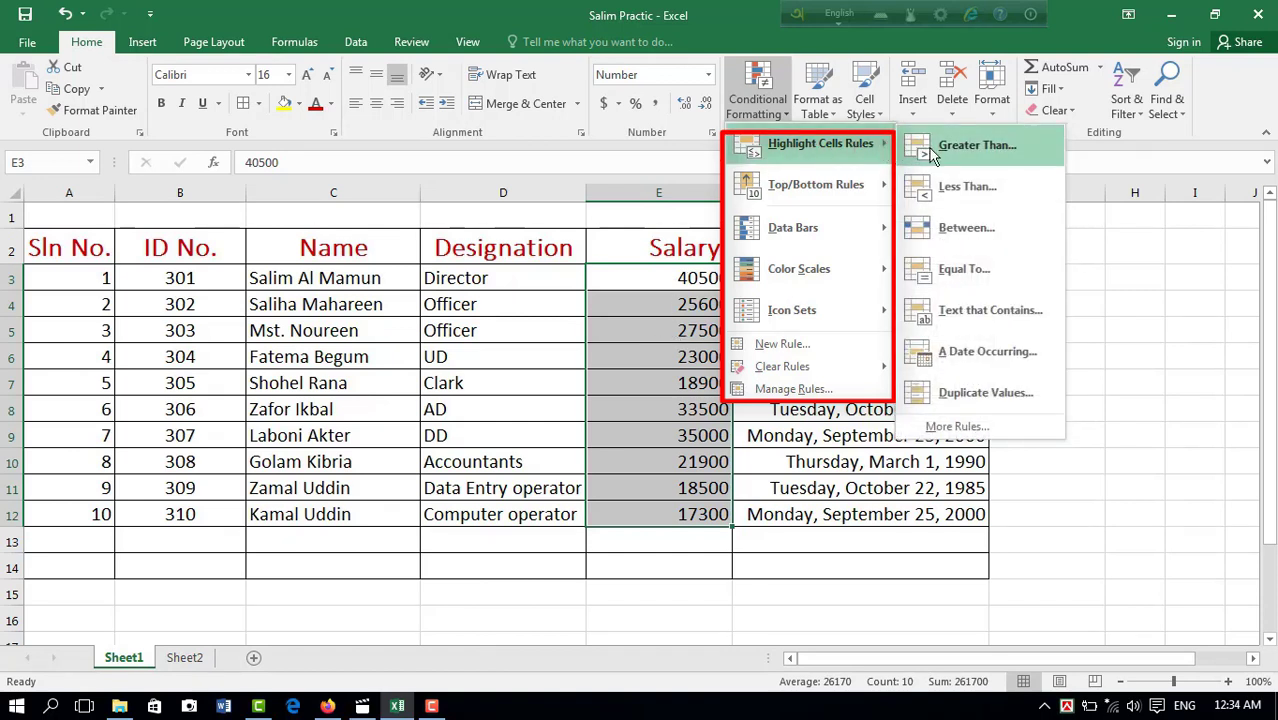
pyautogui.click(975, 146)
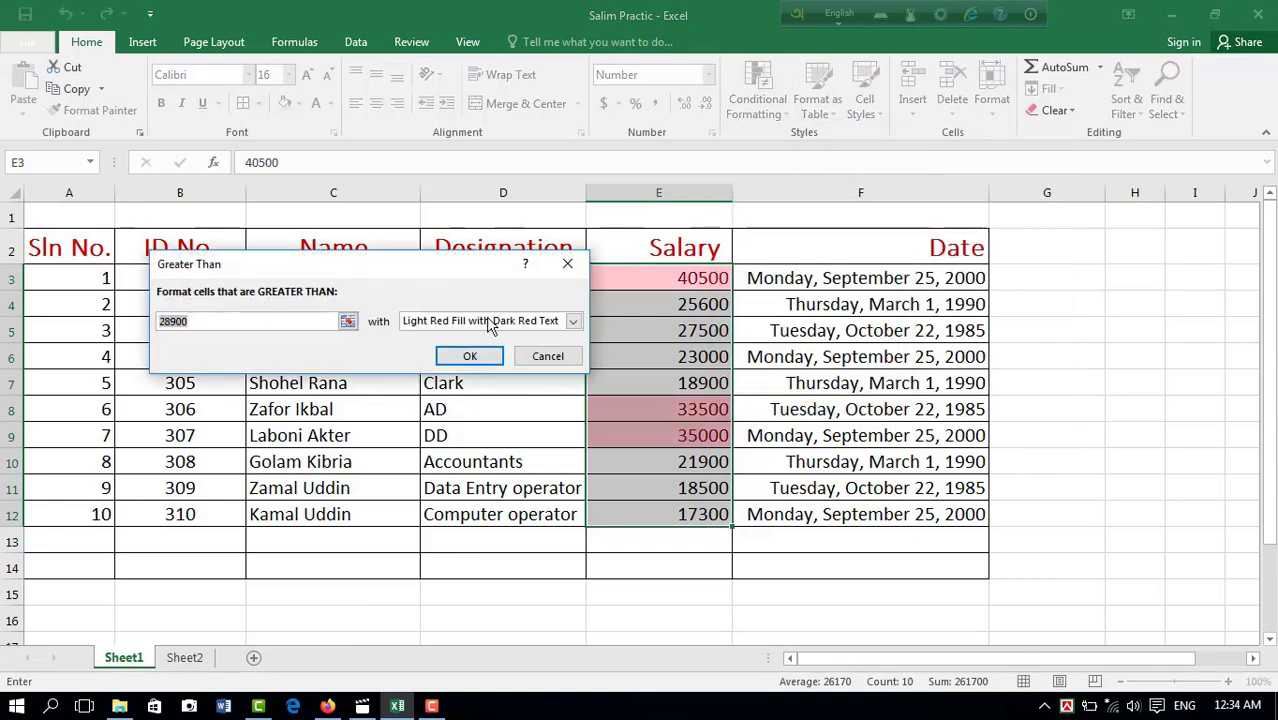
pyautogui.click(203, 321)
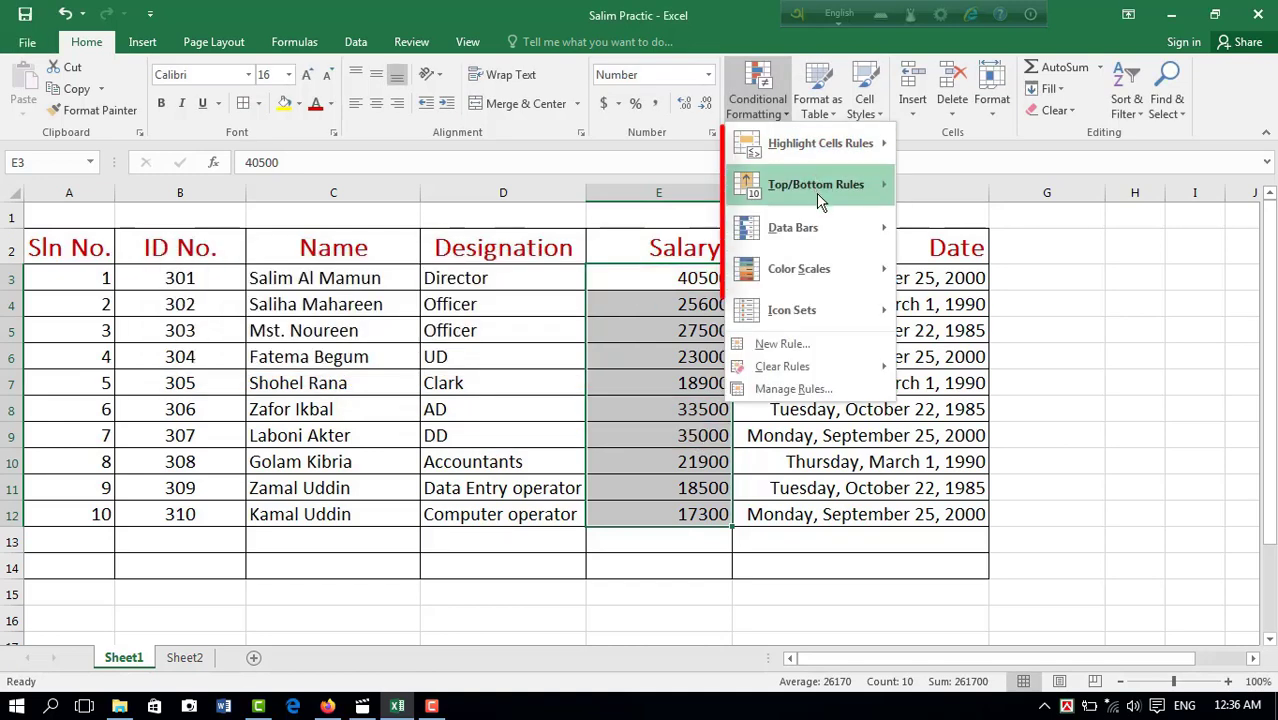
# Step: View the Top/Bottom Rules available for the salaries in E3:E12, and close them without applying any
pyautogui.moveTo(816, 193)
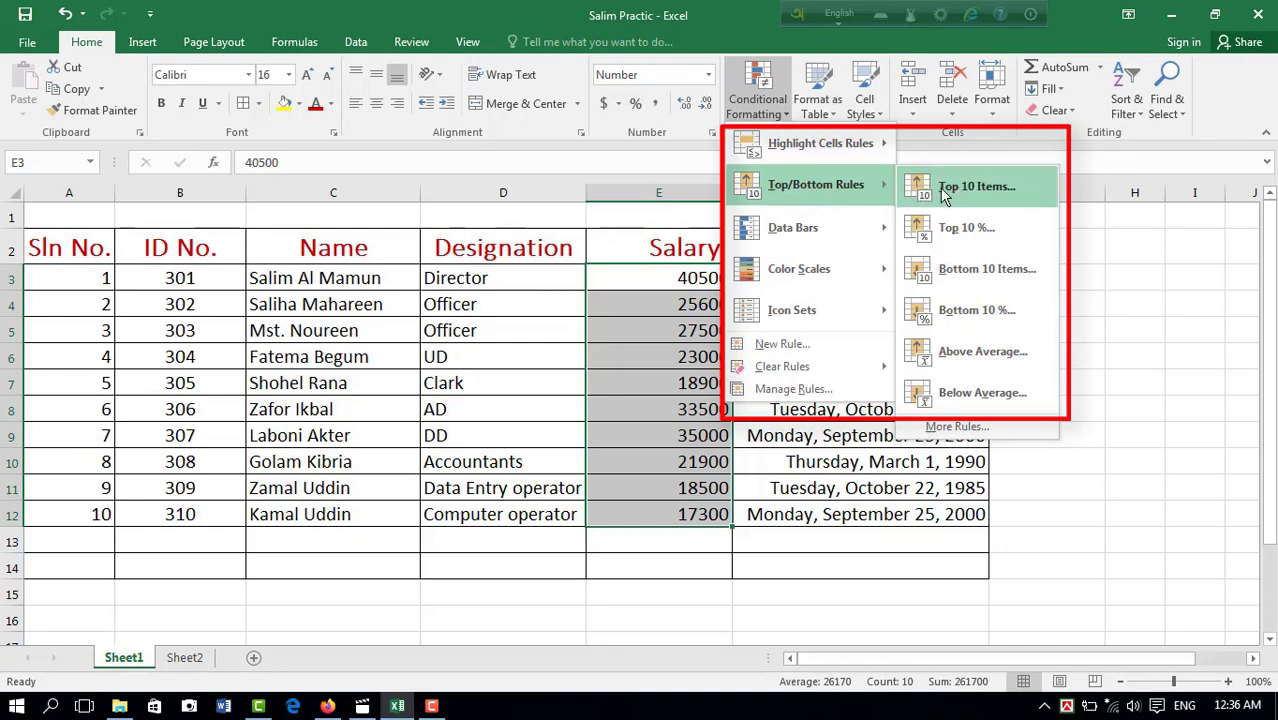
pyautogui.moveTo(826, 246)
pyautogui.click(1110, 278)
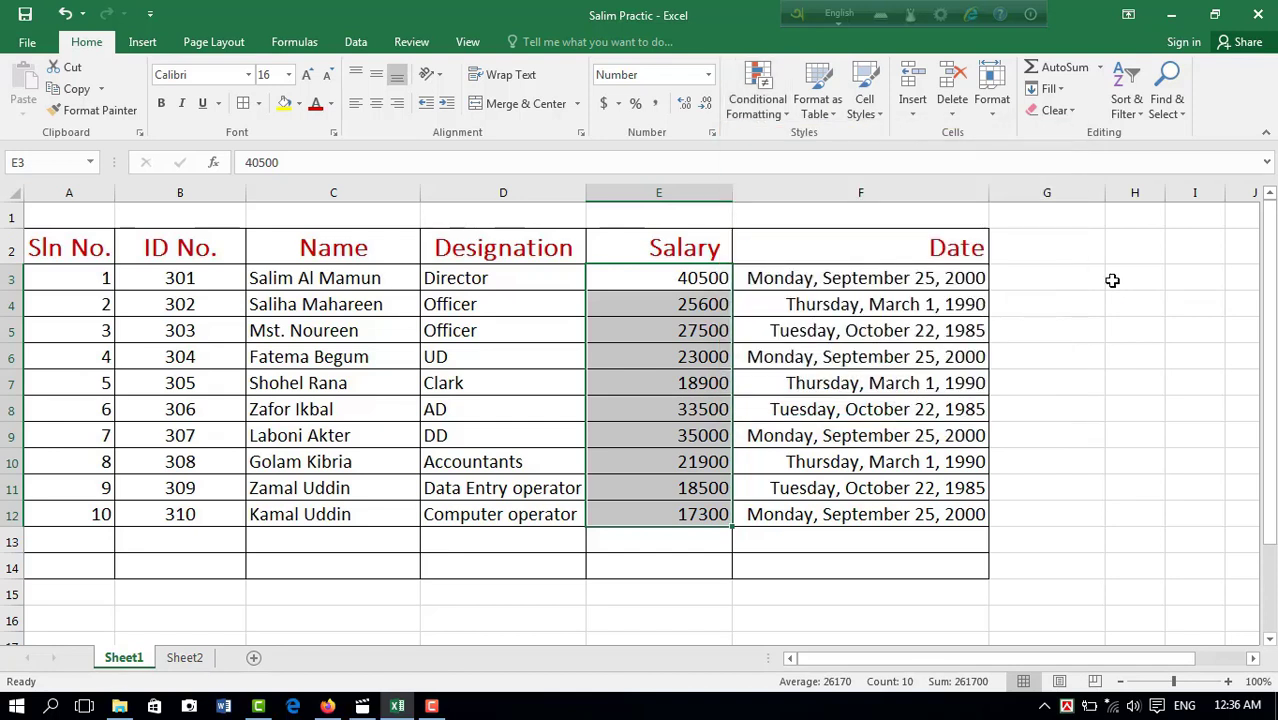
# Step: Reselect the salaries in E3:E12 and view the Data Bars and Color Scales available as conditional formats
pyautogui.click(686, 287)
pyautogui.moveTo(686, 292); pyautogui.dragTo(672, 514)
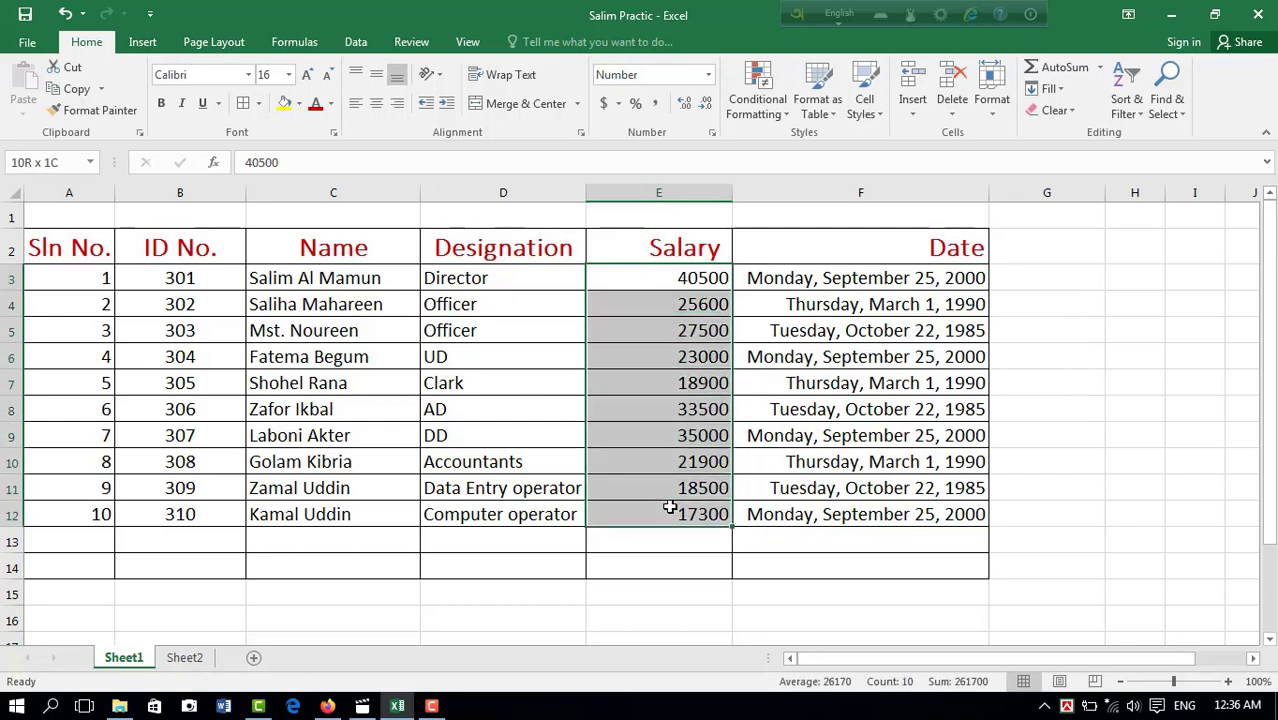
pyautogui.click(786, 110)
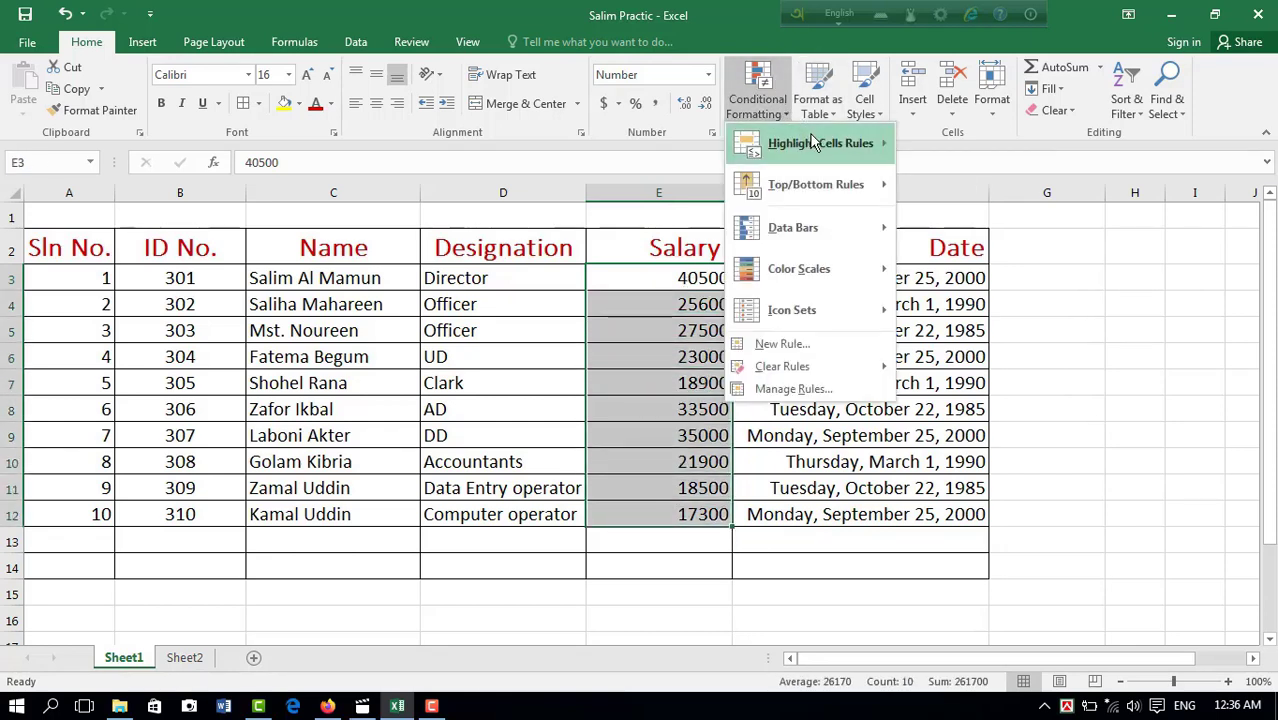
pyautogui.moveTo(824, 240)
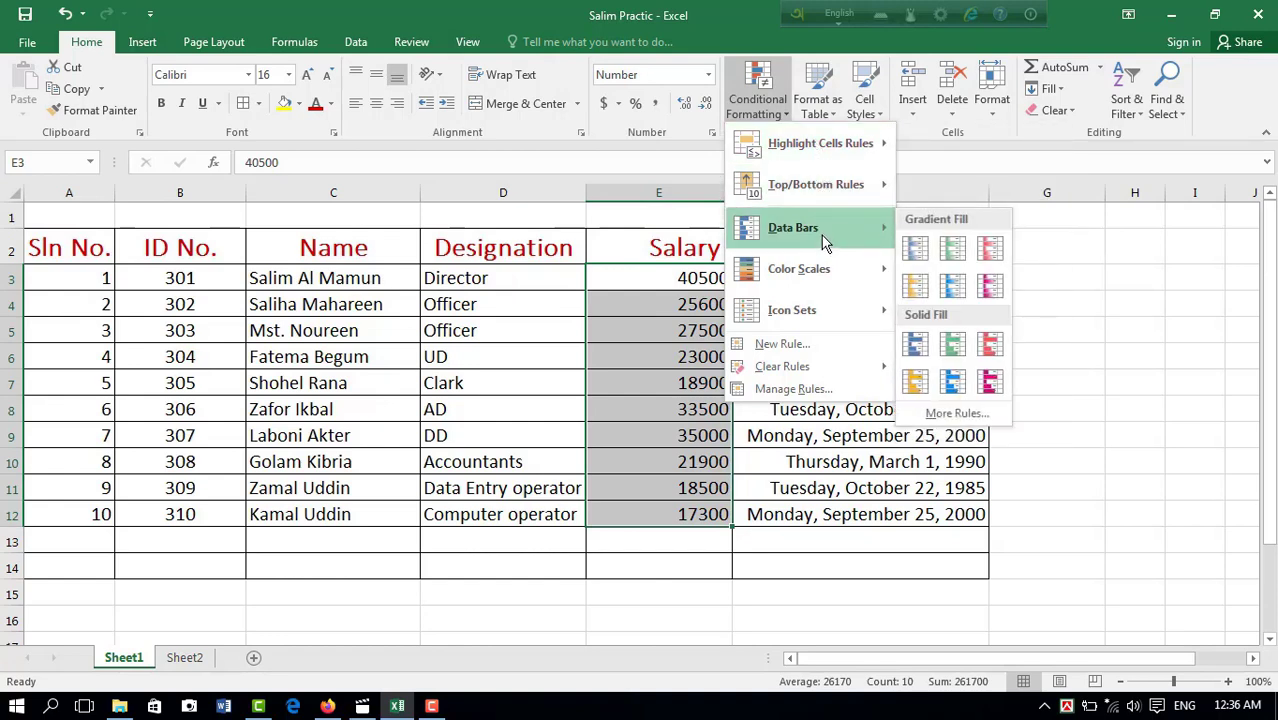
pyautogui.moveTo(816, 279)
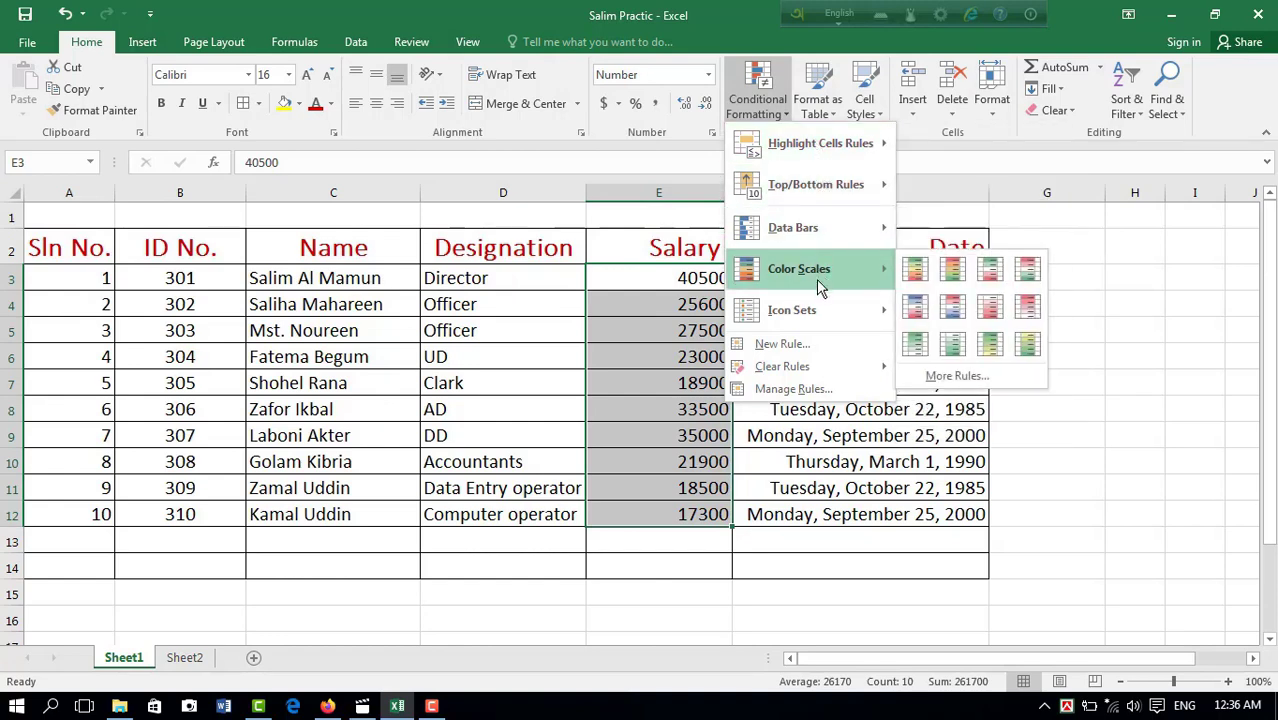
pyautogui.click(1033, 256)
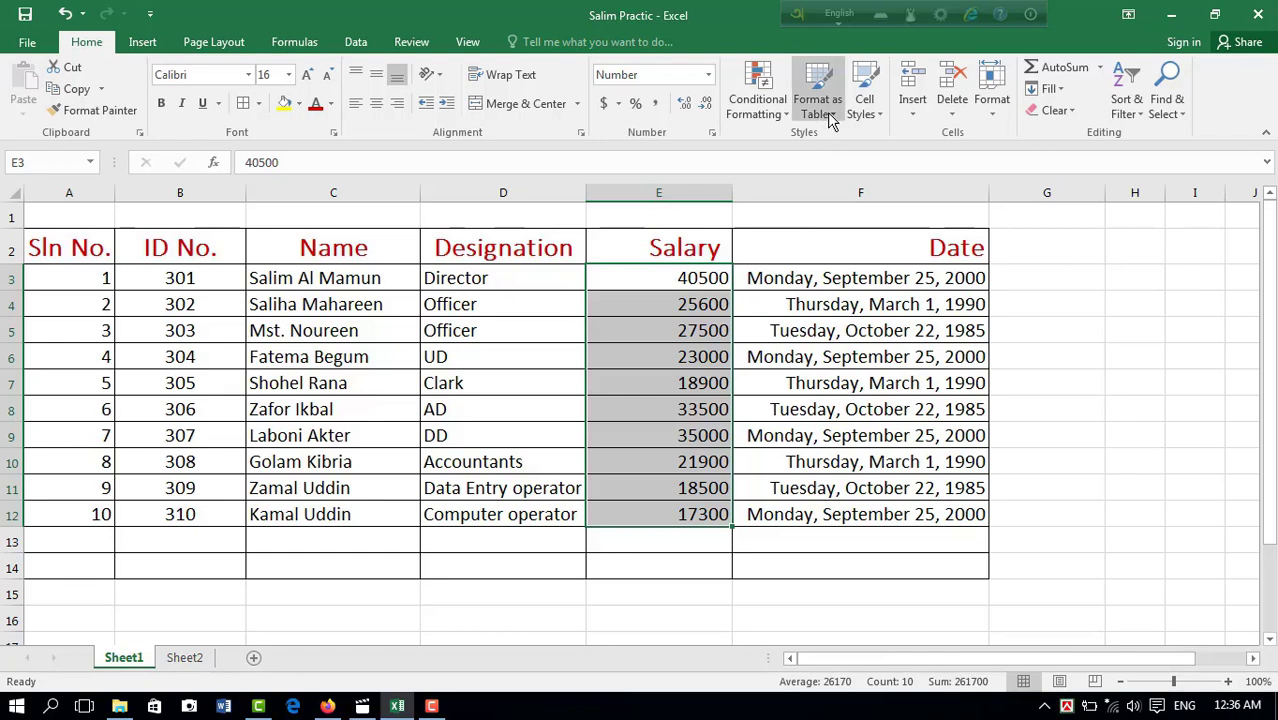
# Step: Try formatting A2:F14 as a table with headers in the orange Dark style, and sample other table styles on it
pyautogui.click(766, 300)
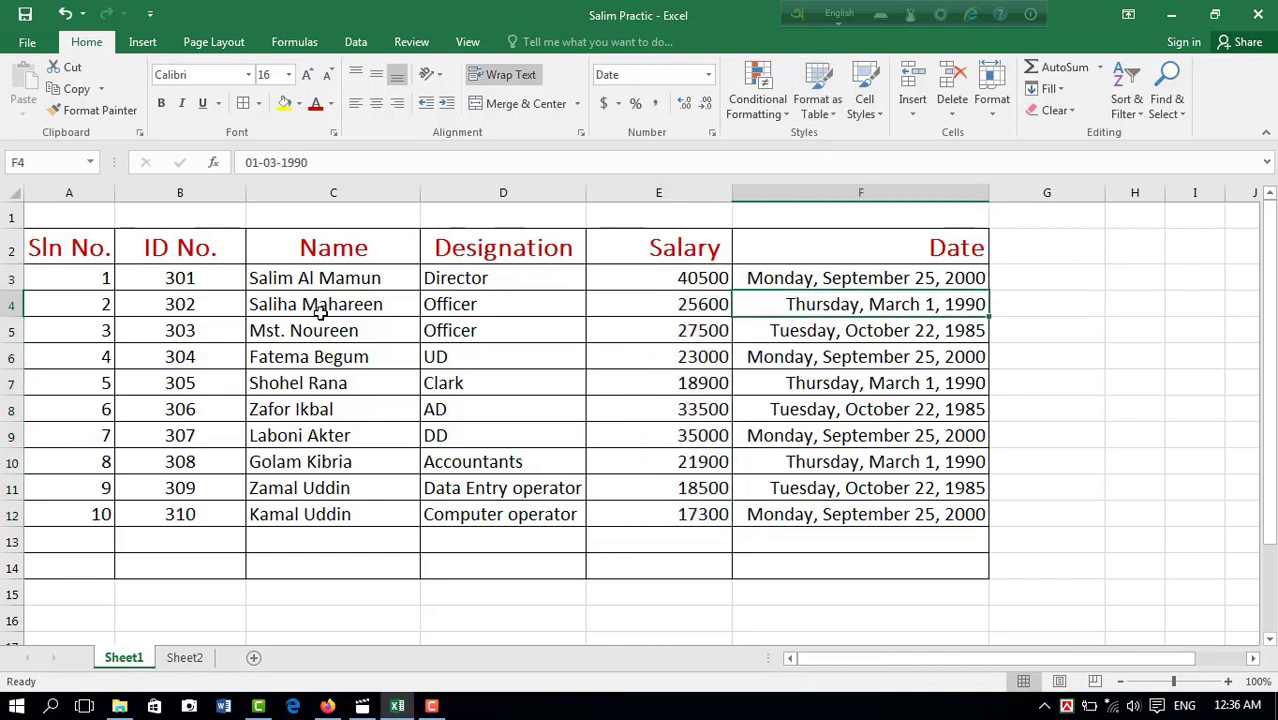
pyautogui.moveTo(90, 249); pyautogui.dragTo(935, 568)
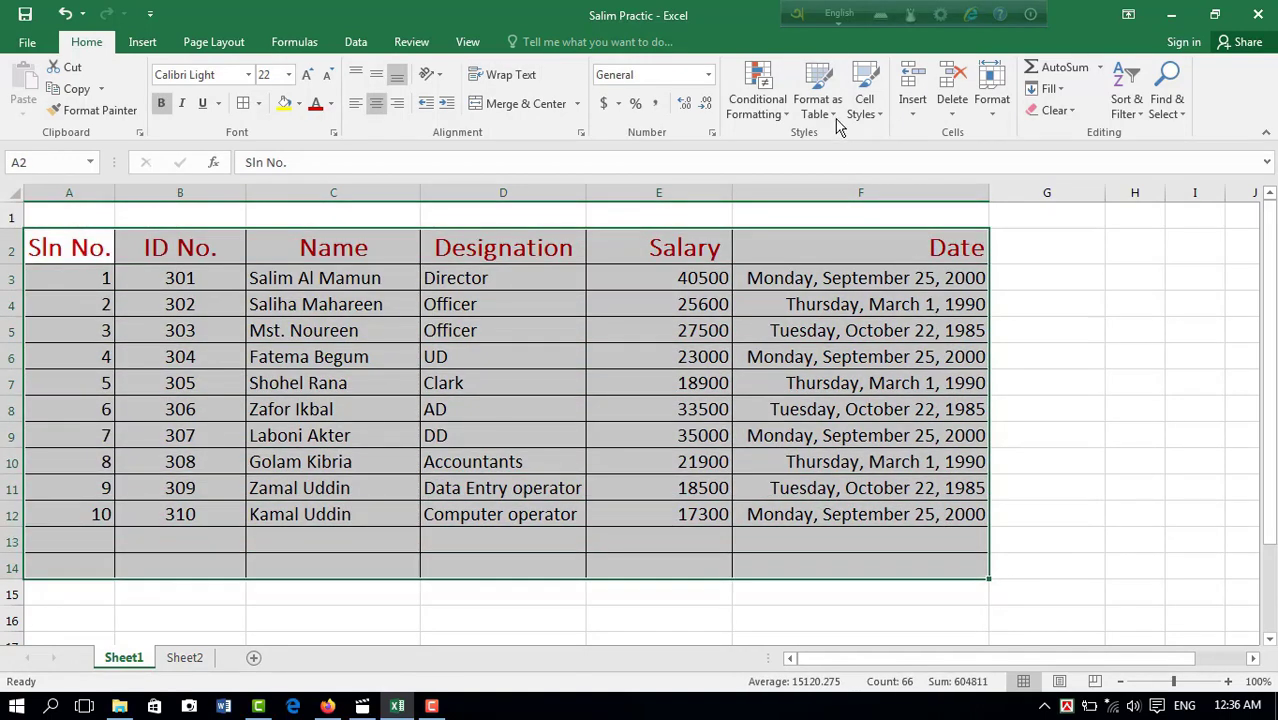
pyautogui.click(830, 114)
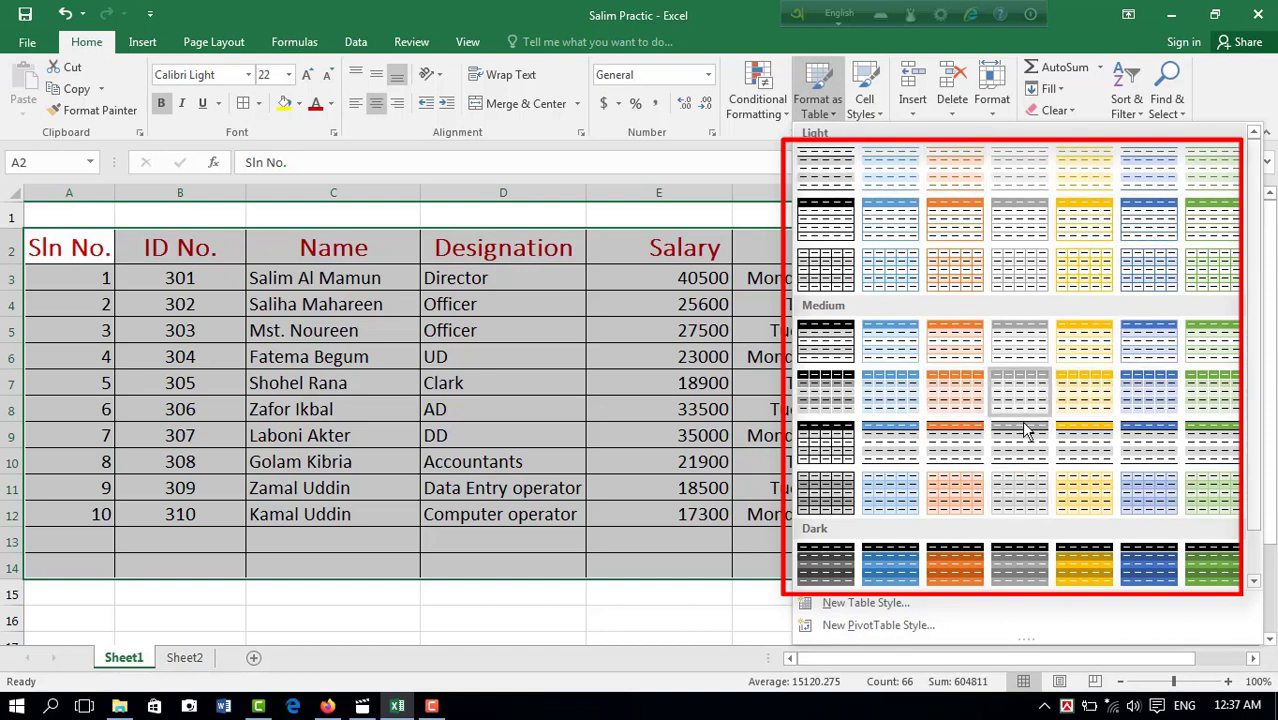
pyautogui.click(951, 562)
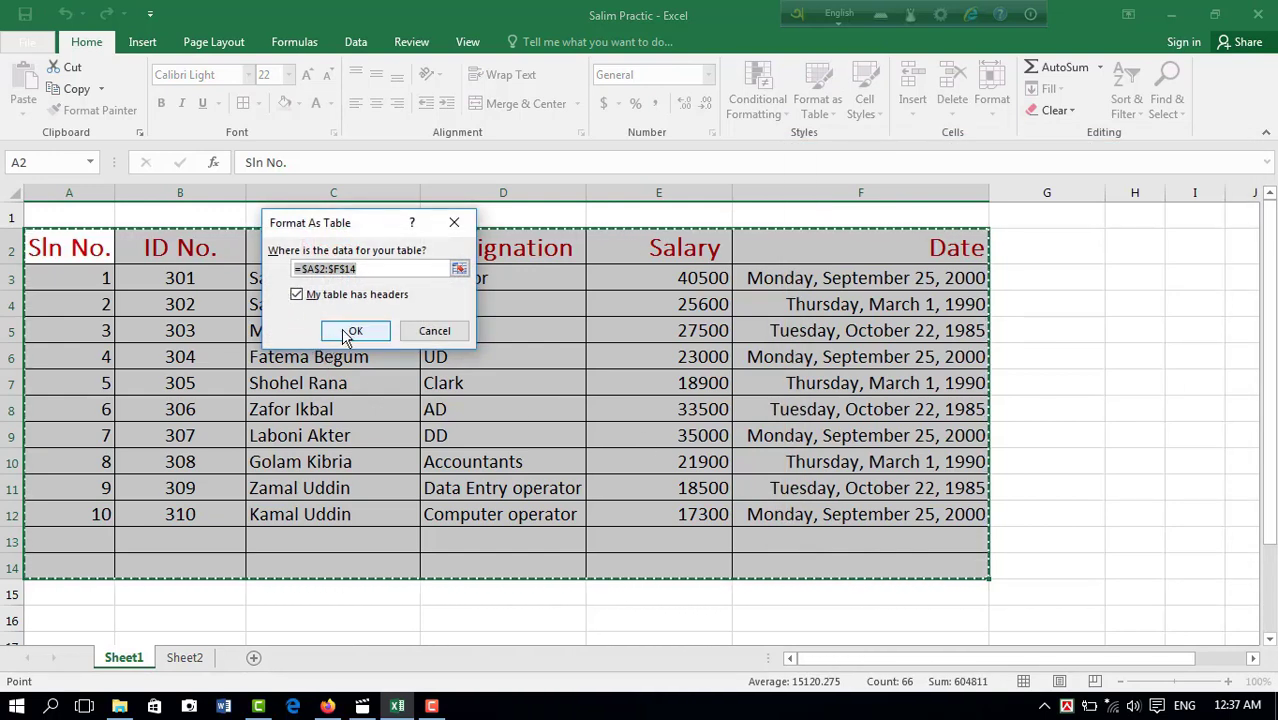
pyautogui.click(343, 330)
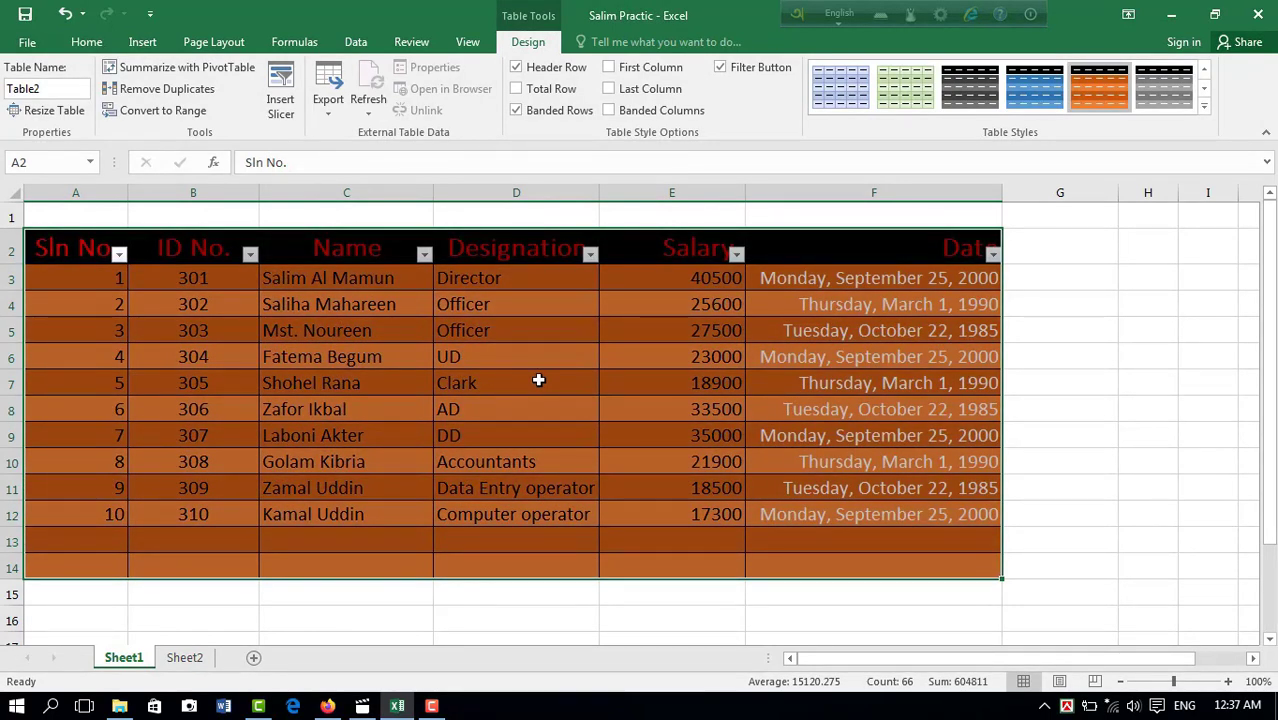
pyautogui.click(845, 92)
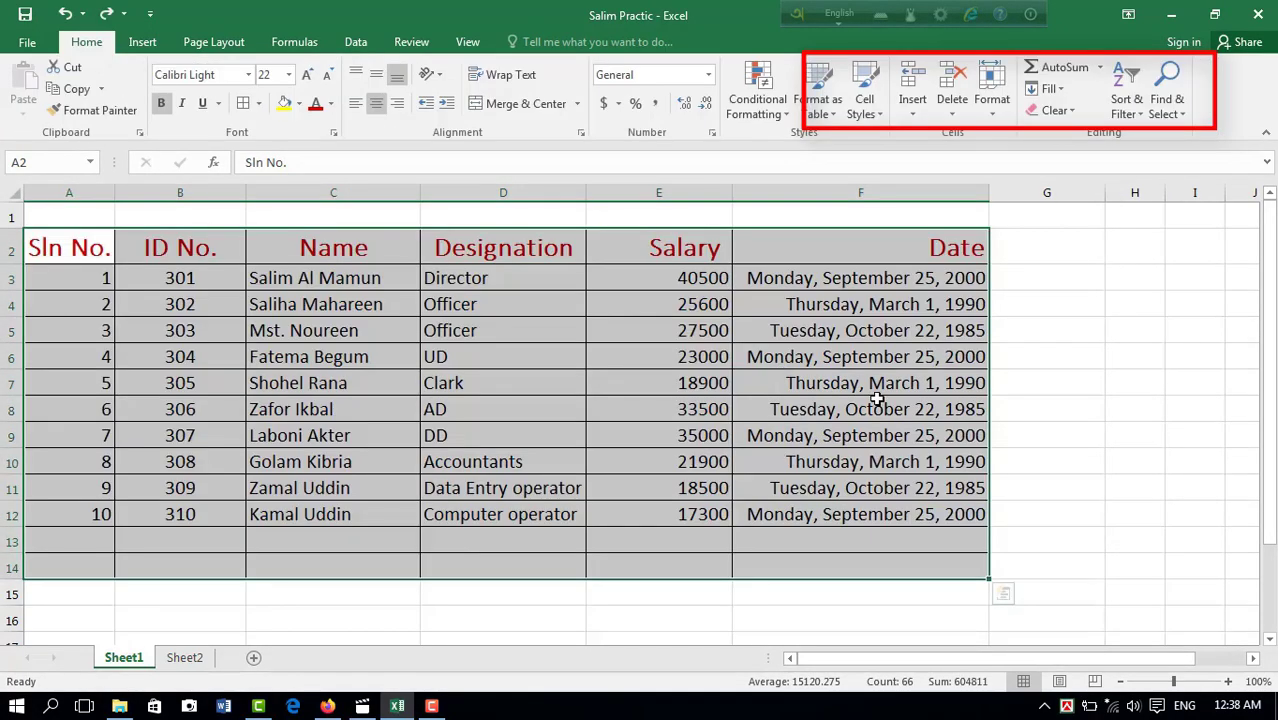
pyautogui.click(877, 400)
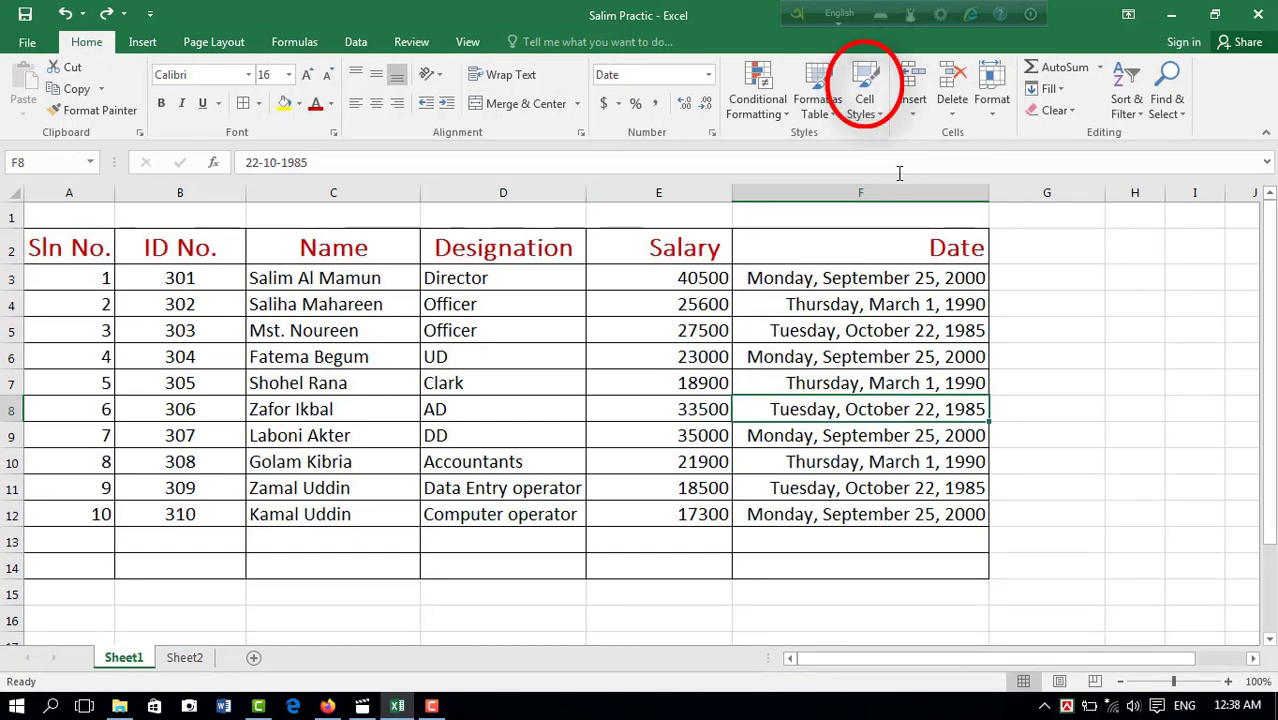
# Step: Select the names in C3:C7 and view the available cell styles
pyautogui.moveTo(705, 279); pyautogui.dragTo(705, 333)
pyautogui.moveTo(334, 280); pyautogui.dragTo(342, 383)
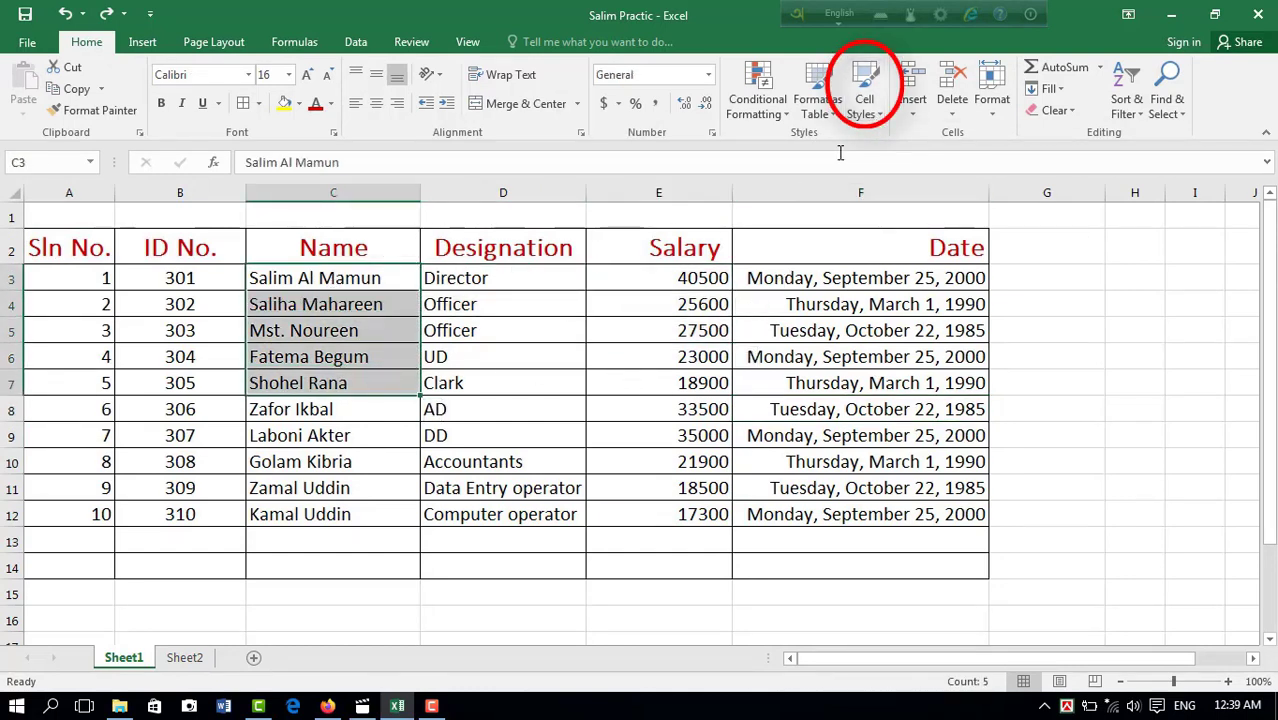
pyautogui.click(880, 117)
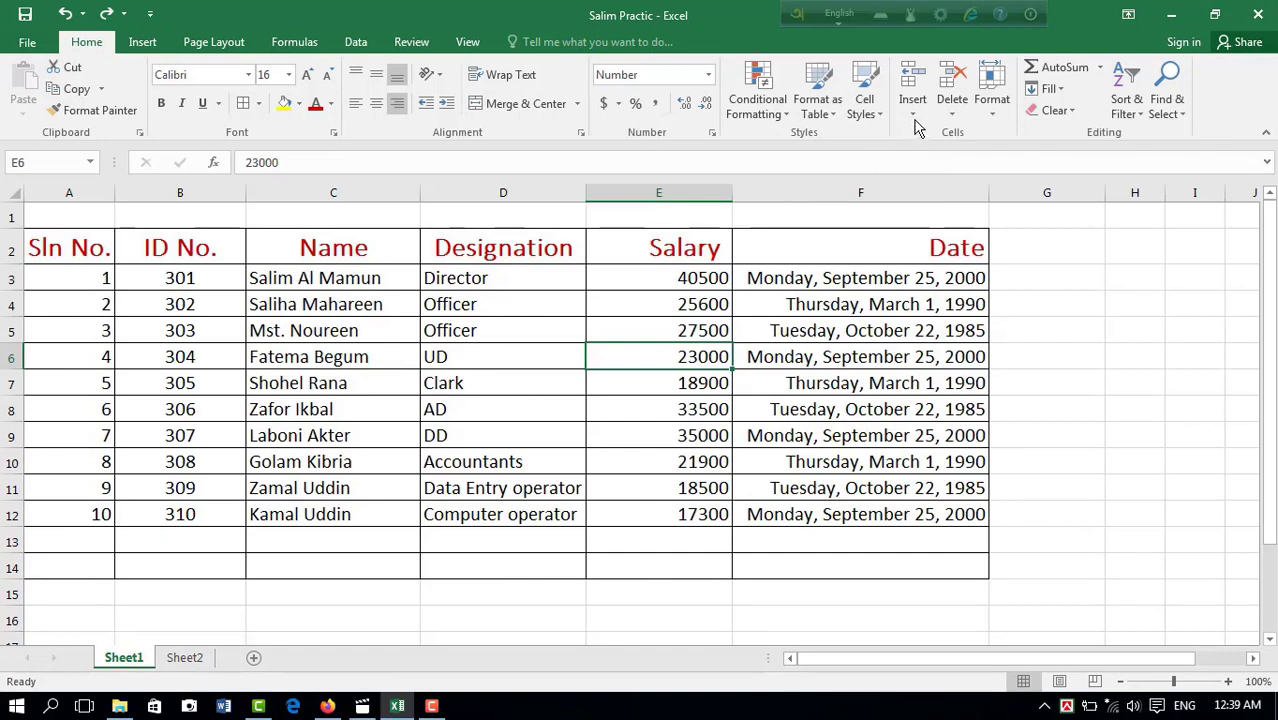
# Step: Insert a blank cell at C5, shifting the names below it down, and undo the insertion
pyautogui.click(913, 119)
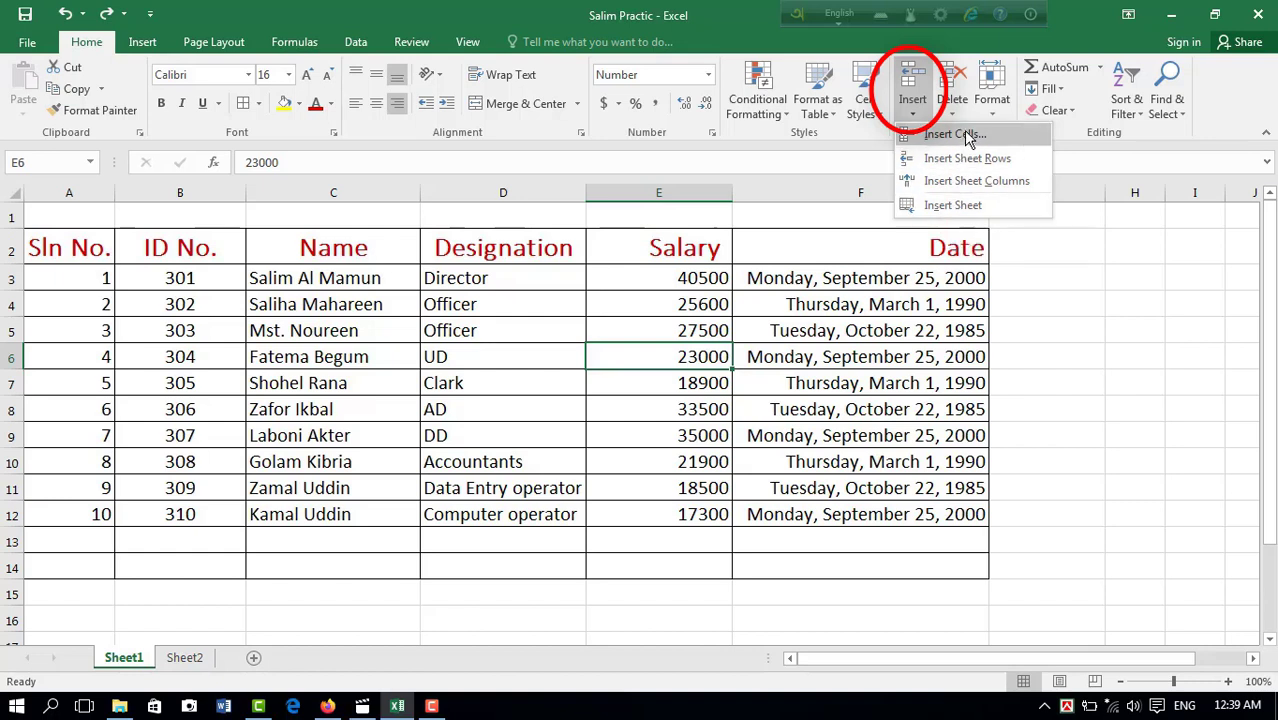
pyautogui.click(311, 301)
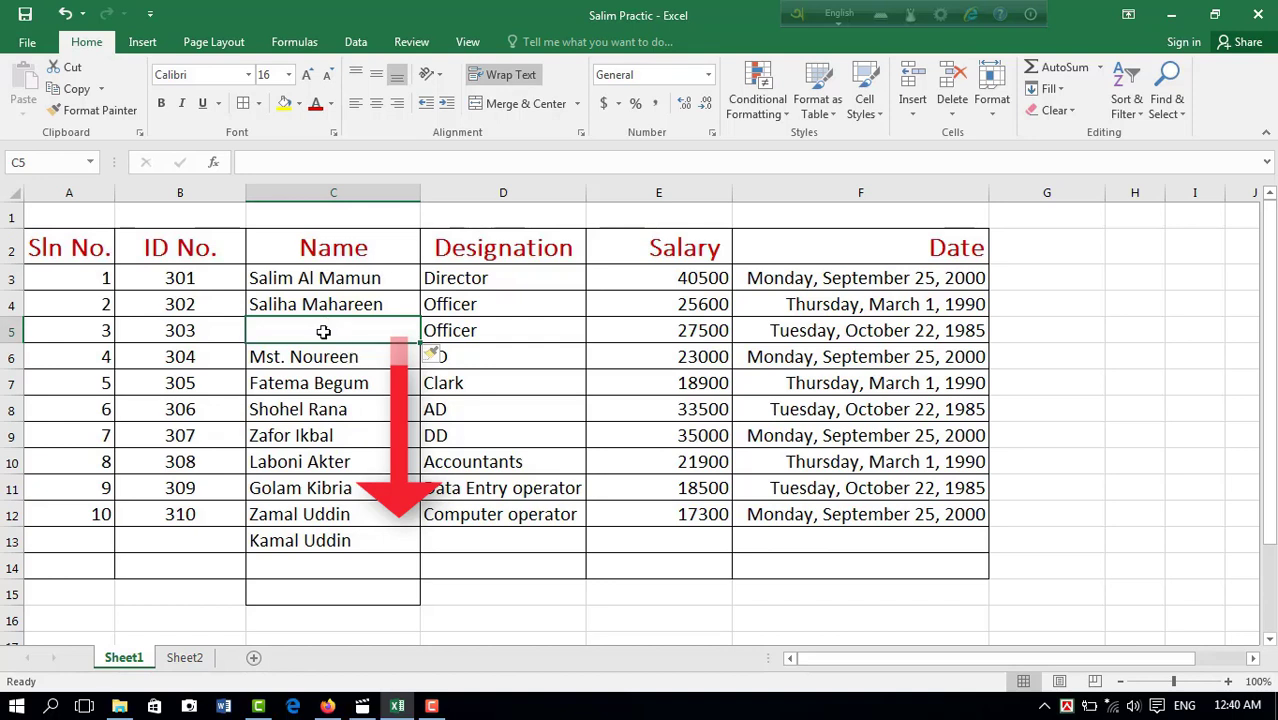
pyautogui.hotkey('ctrl', 'z')
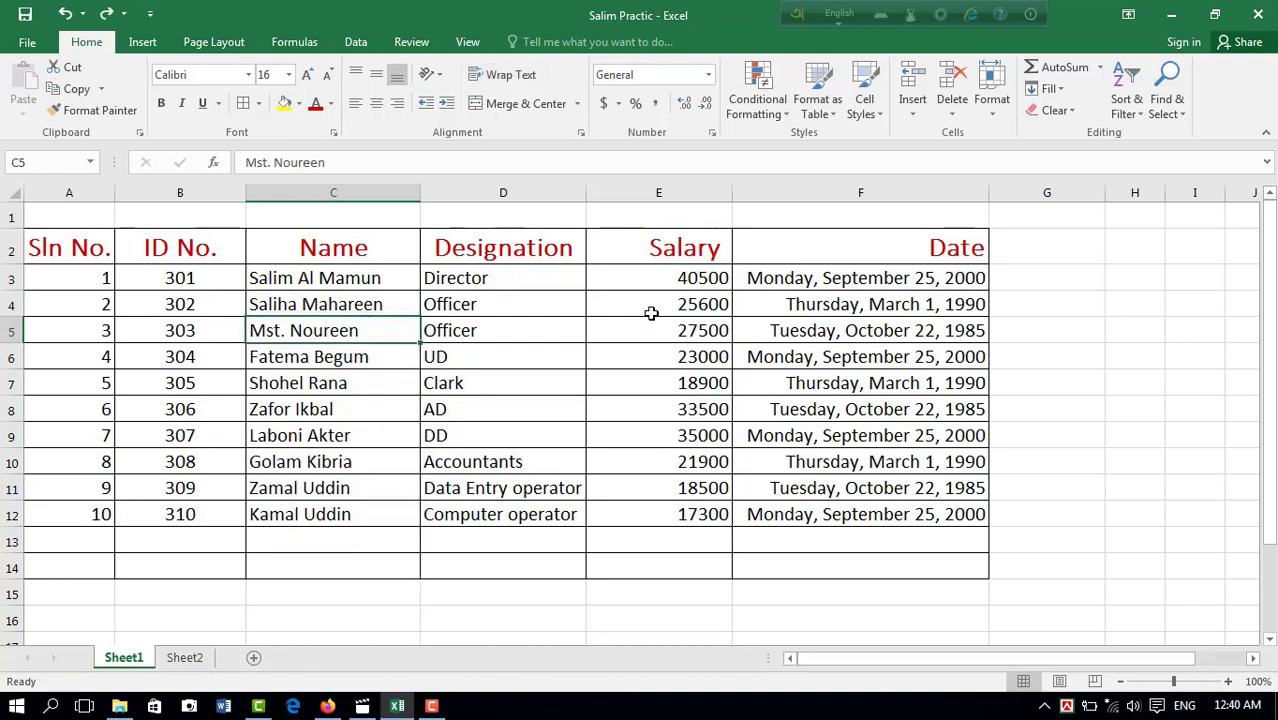
# Step: Insert a blank sheet row above row 5, and a blank sheet column before the Designation column
pyautogui.click(913, 114)
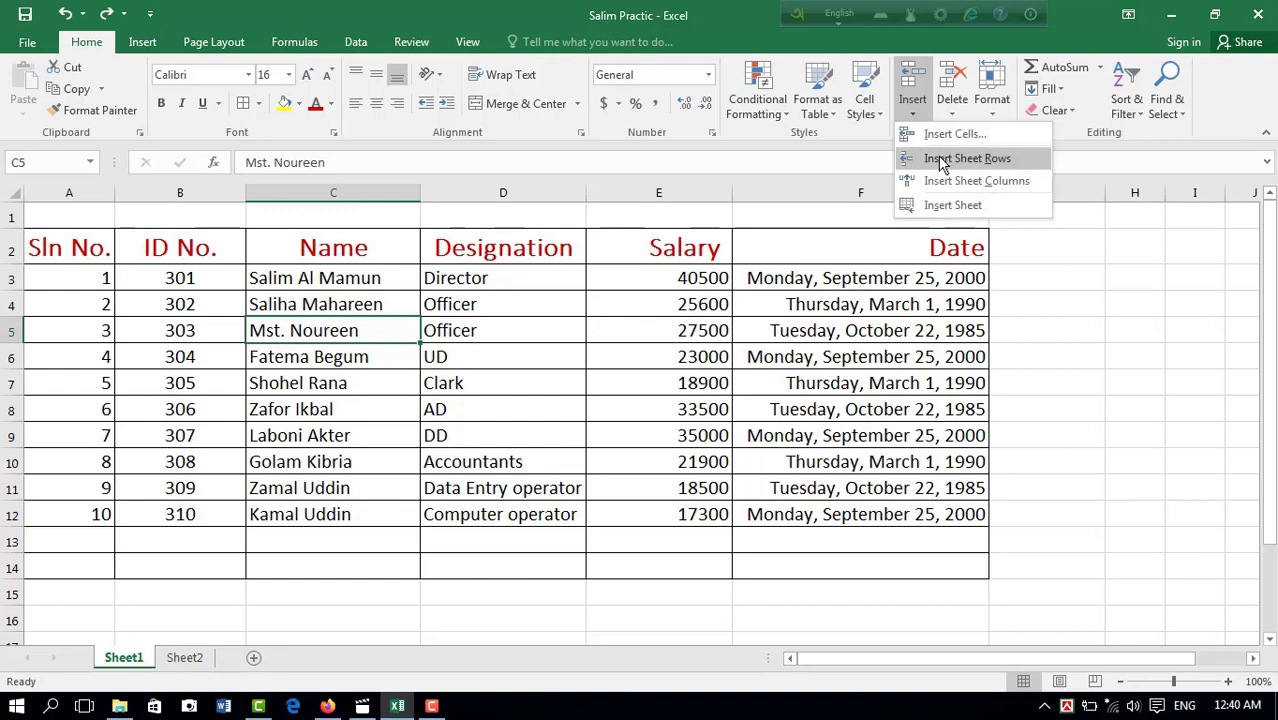
pyautogui.click(939, 158)
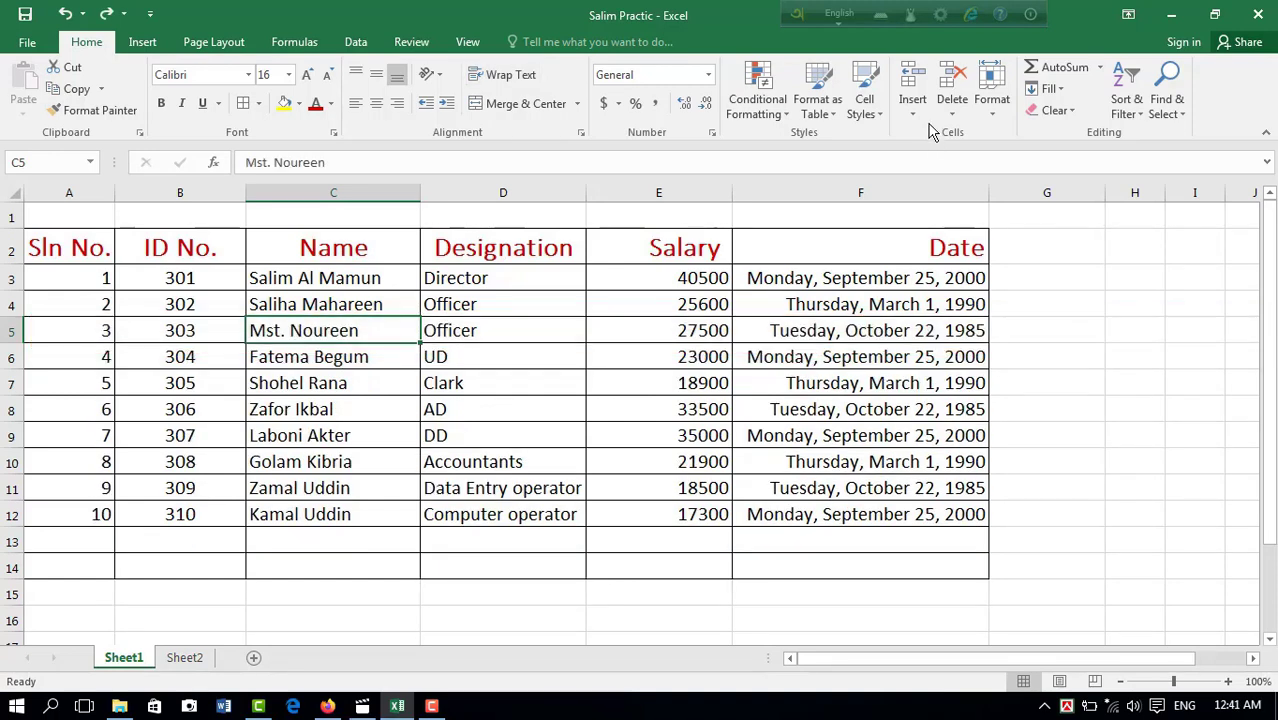
pyautogui.click(920, 114)
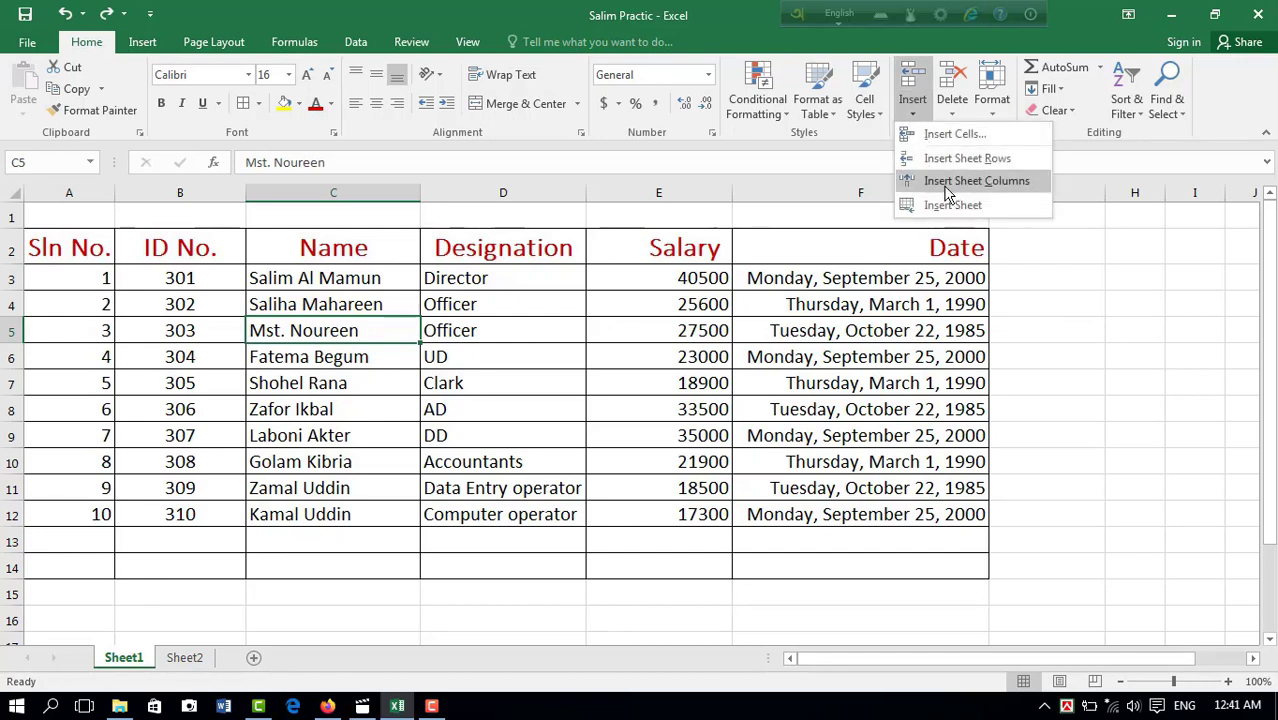
pyautogui.click(440, 432)
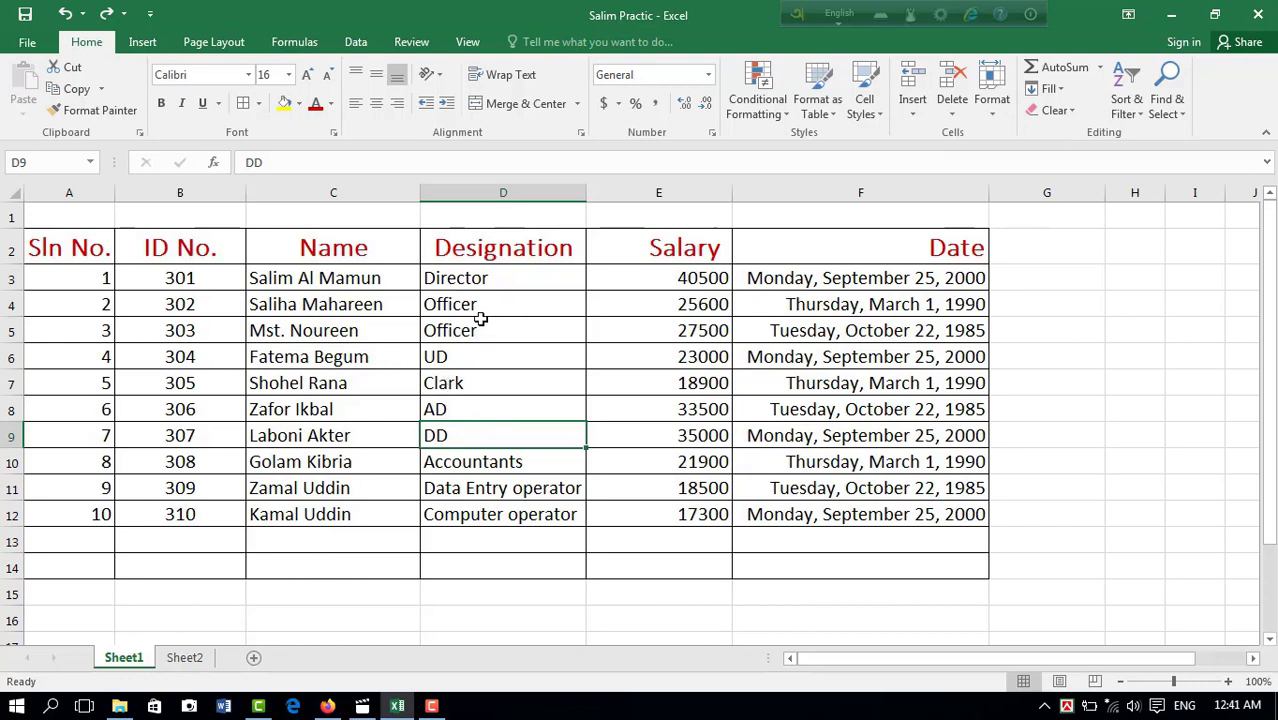
pyautogui.click(482, 250)
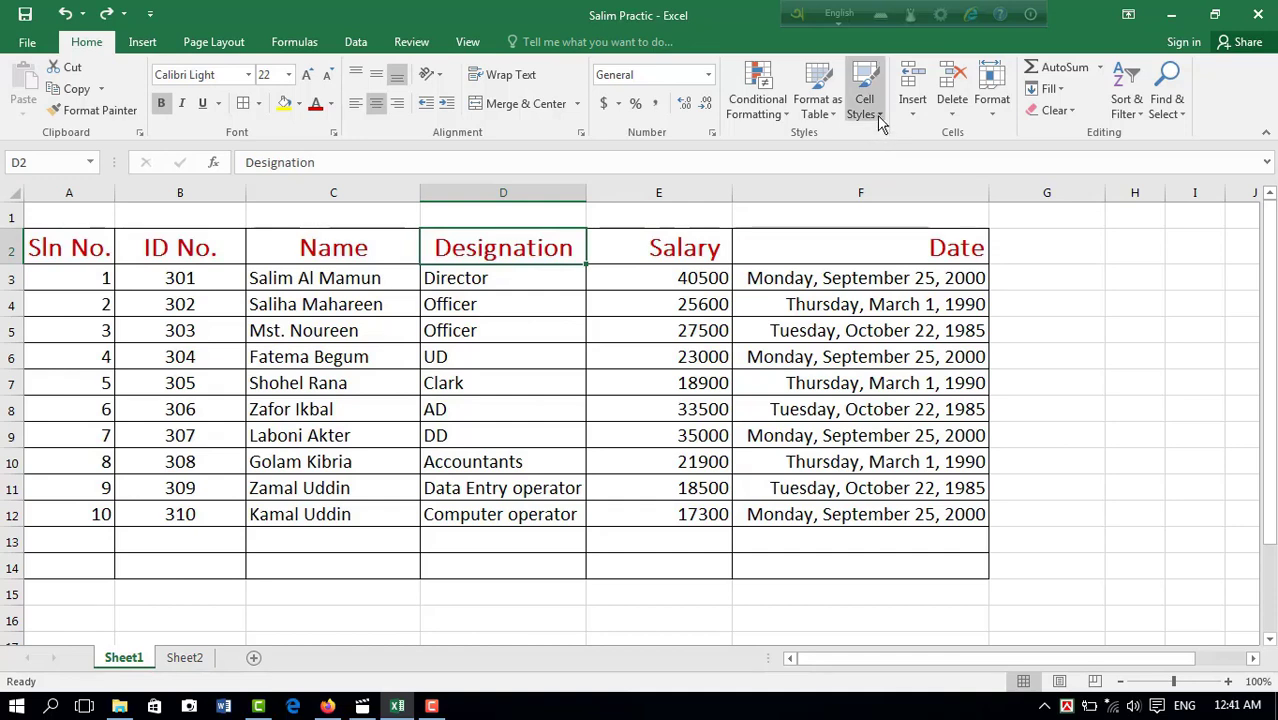
pyautogui.click(913, 108)
pyautogui.click(948, 183)
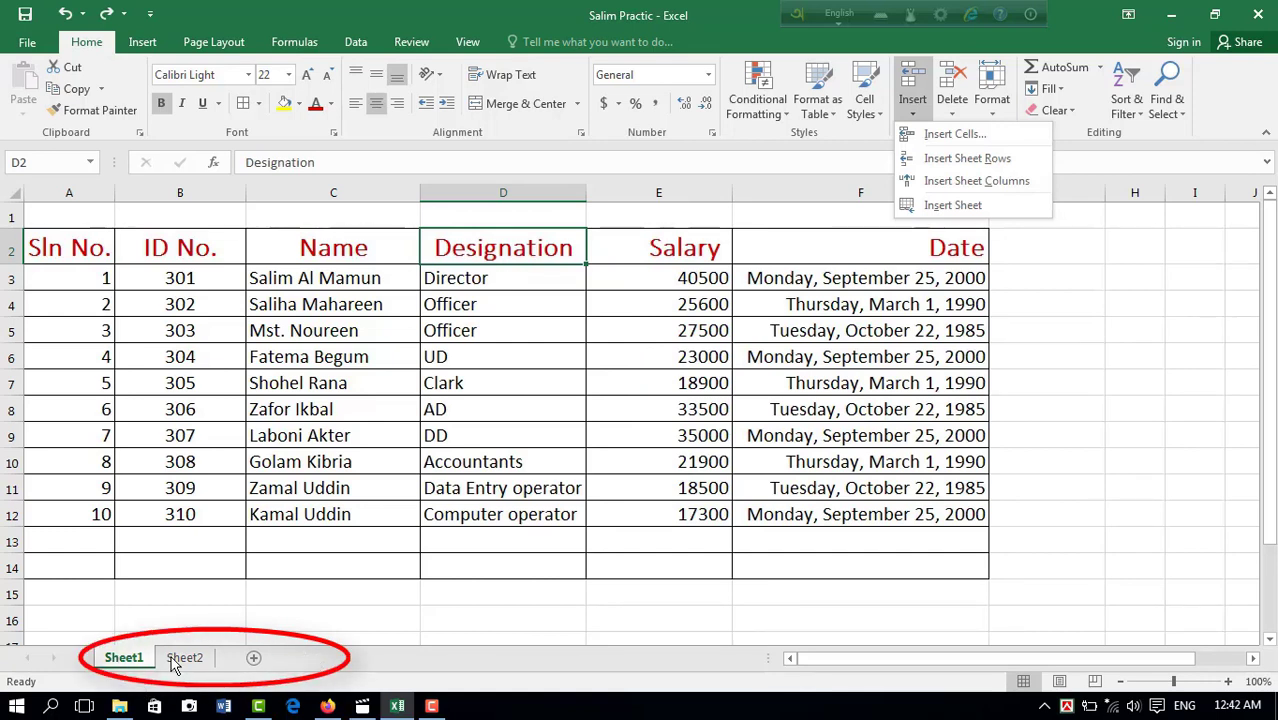
# Step: Insert a new worksheet in front of Sheet1
pyautogui.click(411, 298)
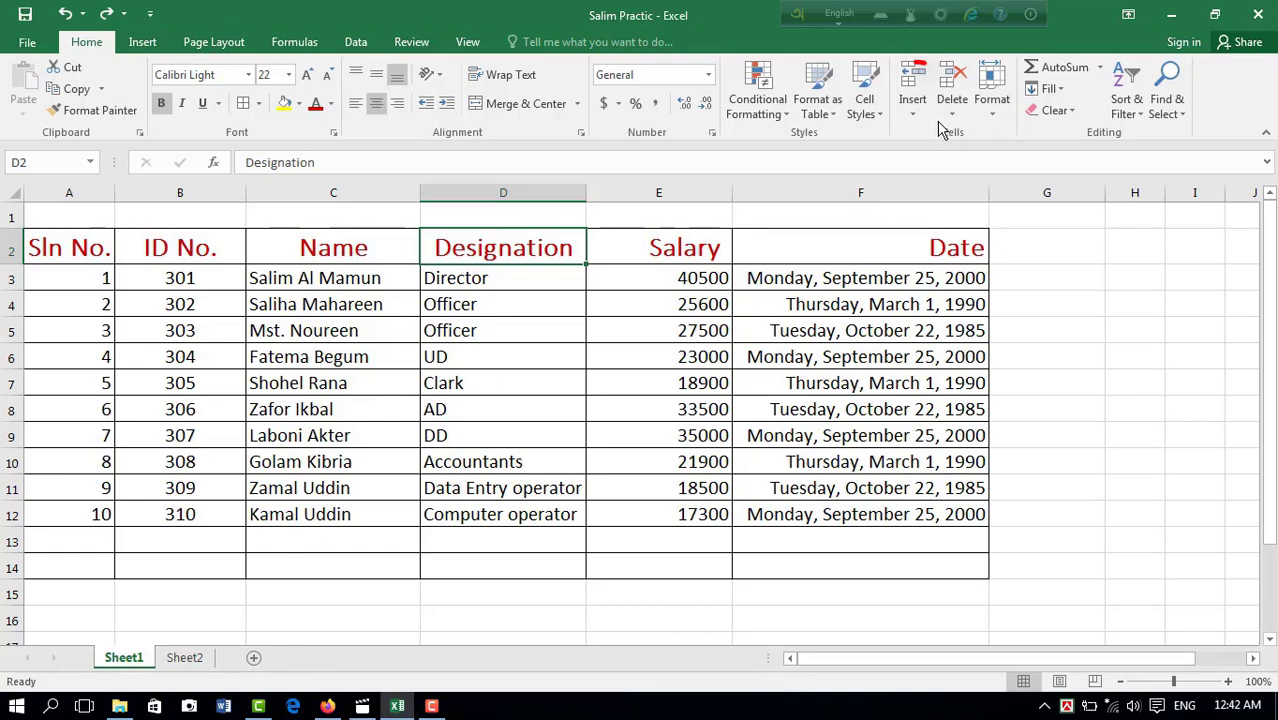
pyautogui.click(912, 108)
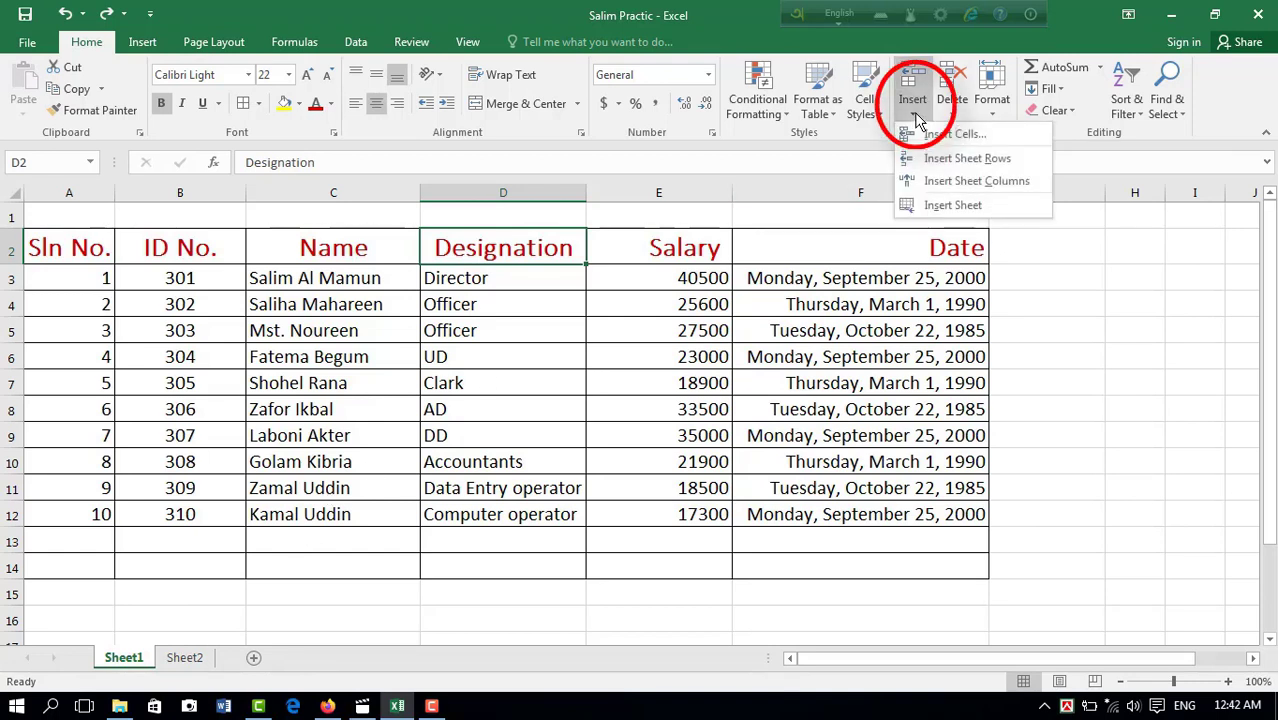
pyautogui.click(922, 206)
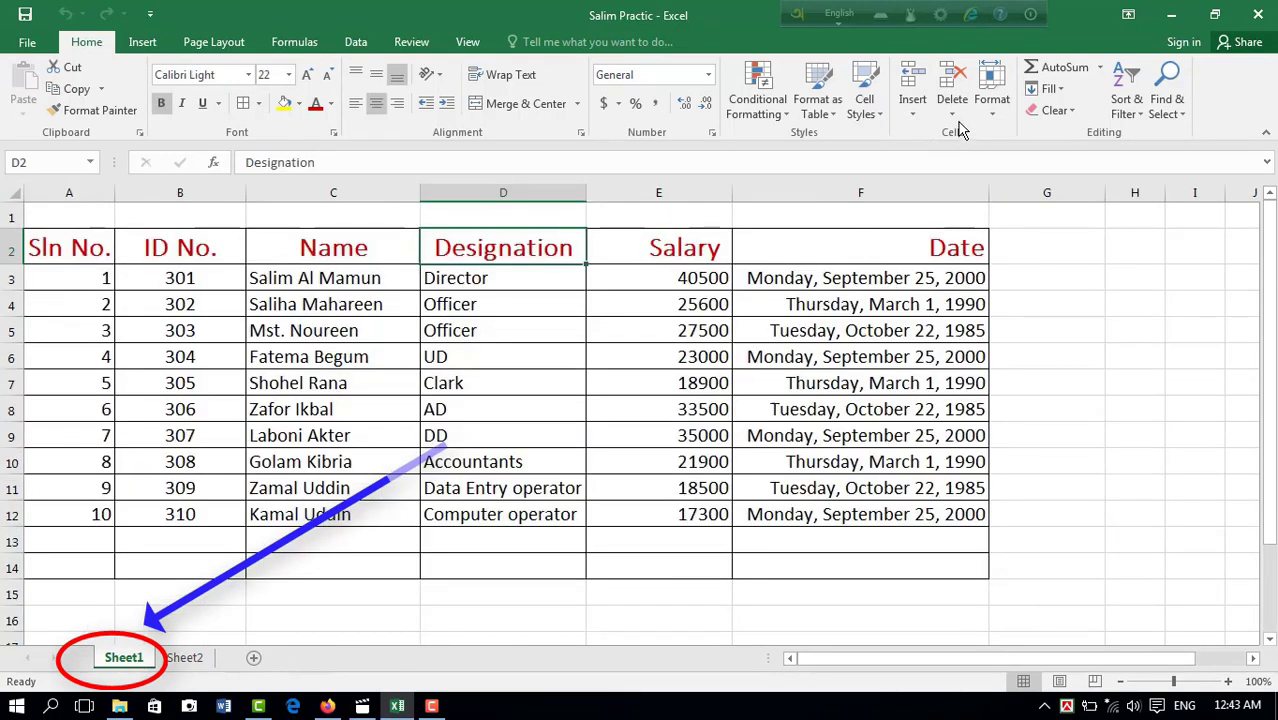
# Step: Delete designation cell D6, shifting the cells below it up
pyautogui.click(488, 358)
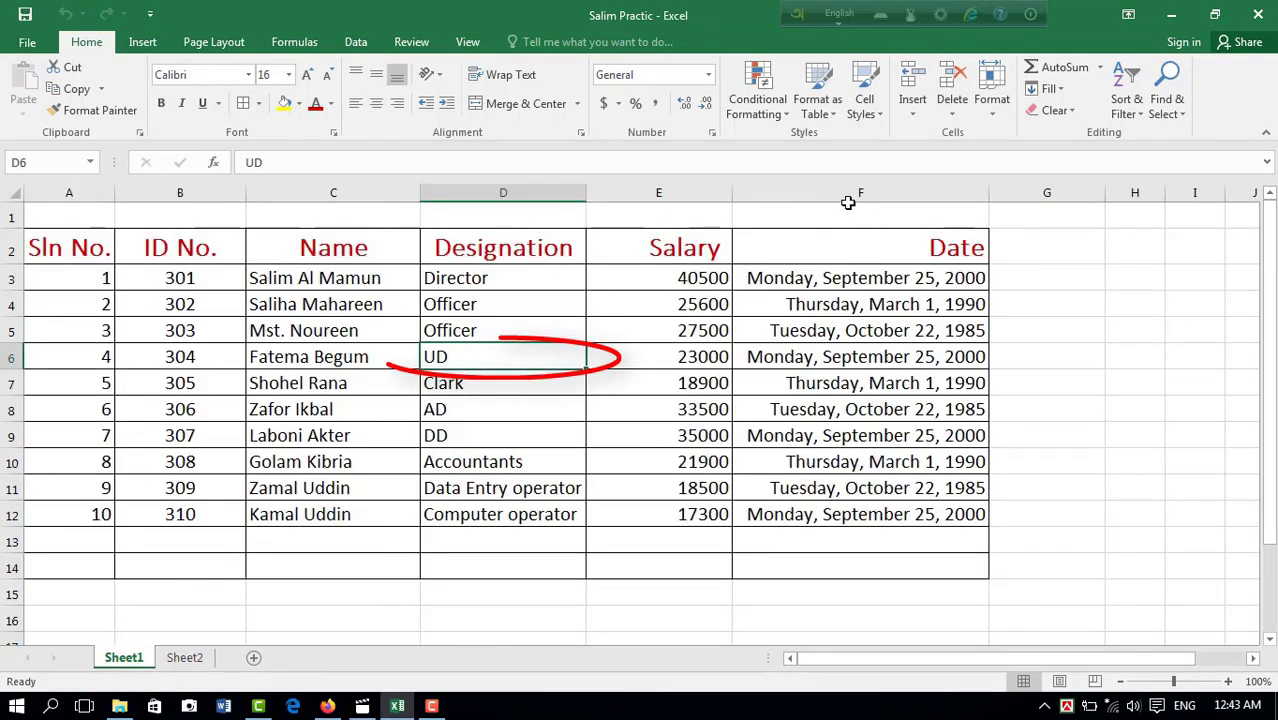
pyautogui.click(956, 118)
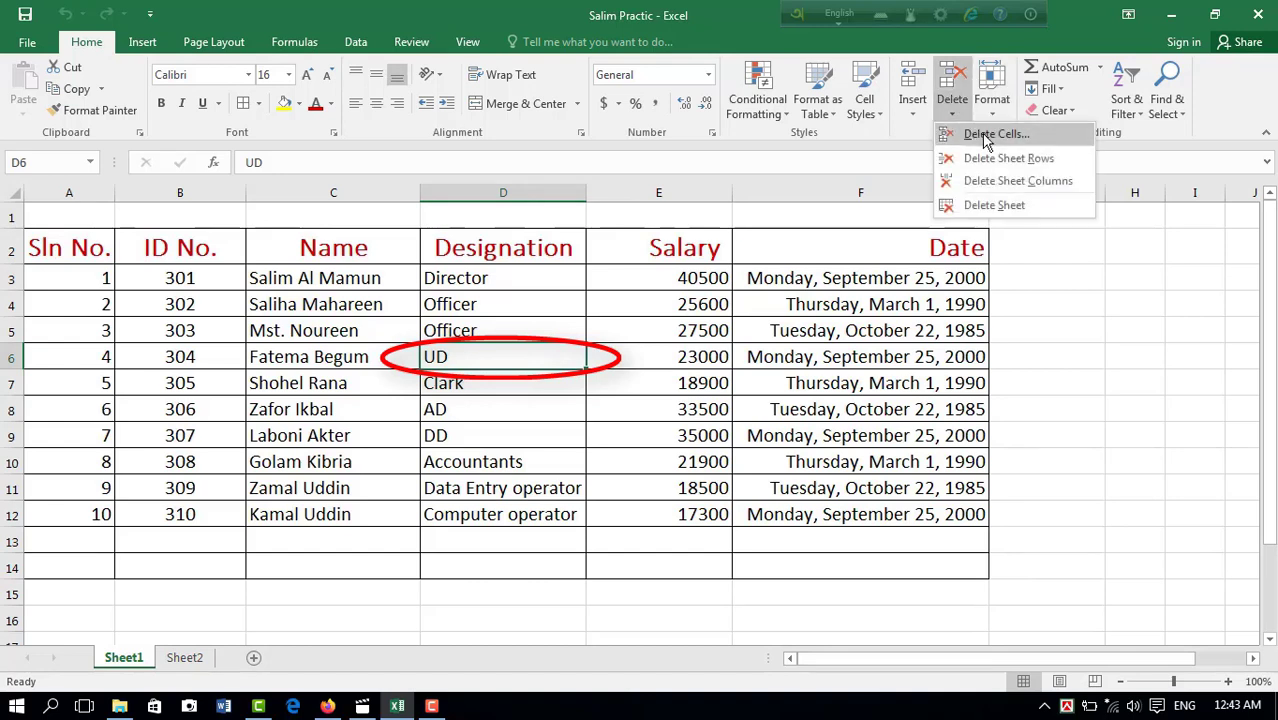
pyautogui.click(986, 137)
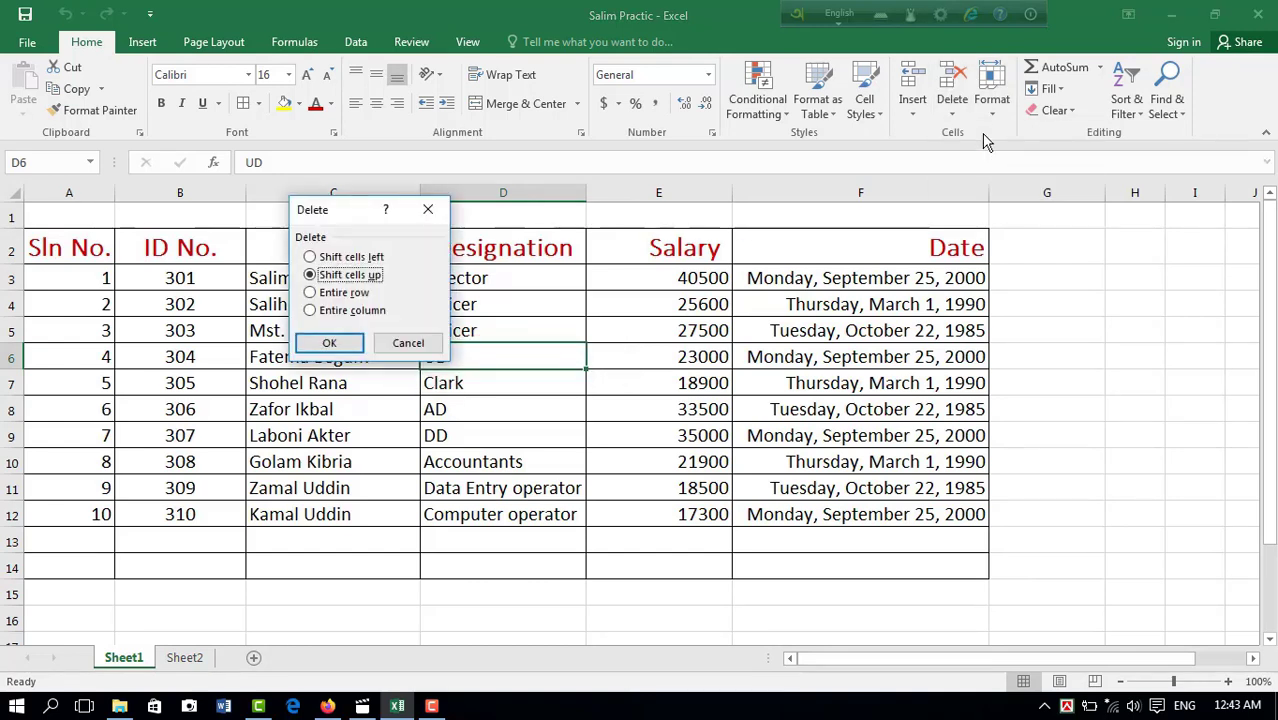
pyautogui.click(335, 343)
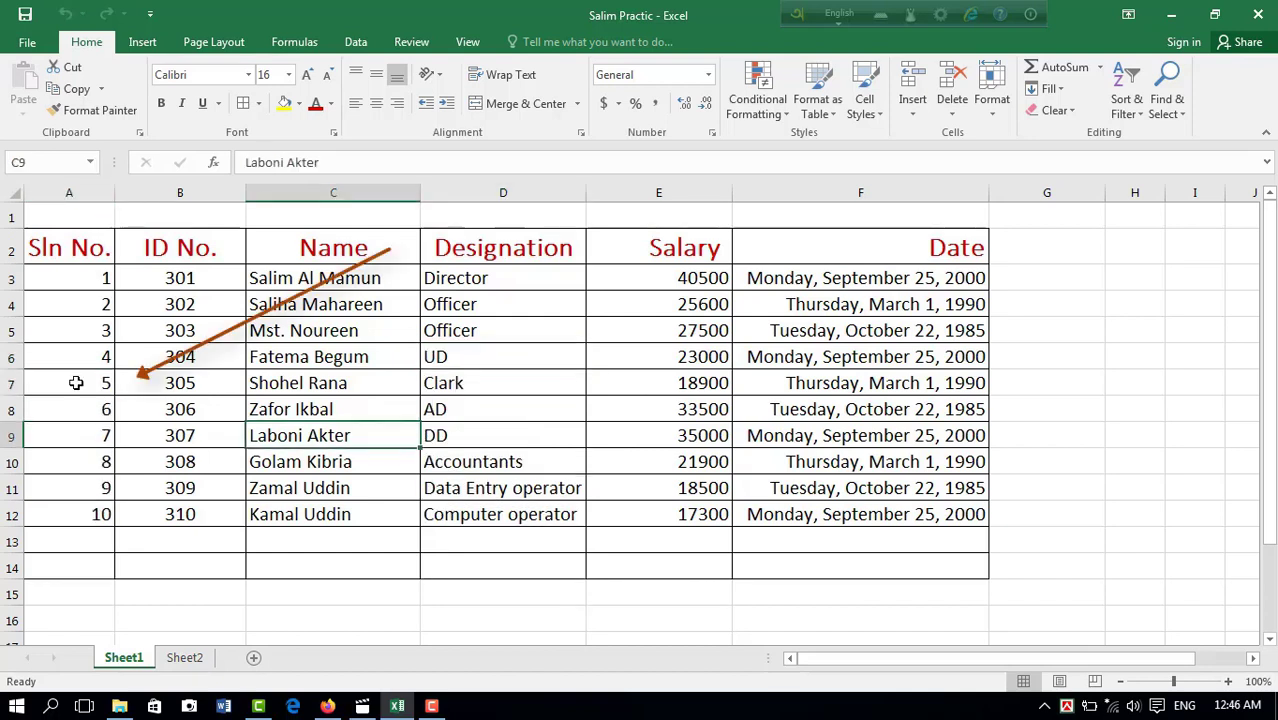
# Step: Delete the entire sheet row 7 from the table, and undo the deletion
pyautogui.click(76, 383)
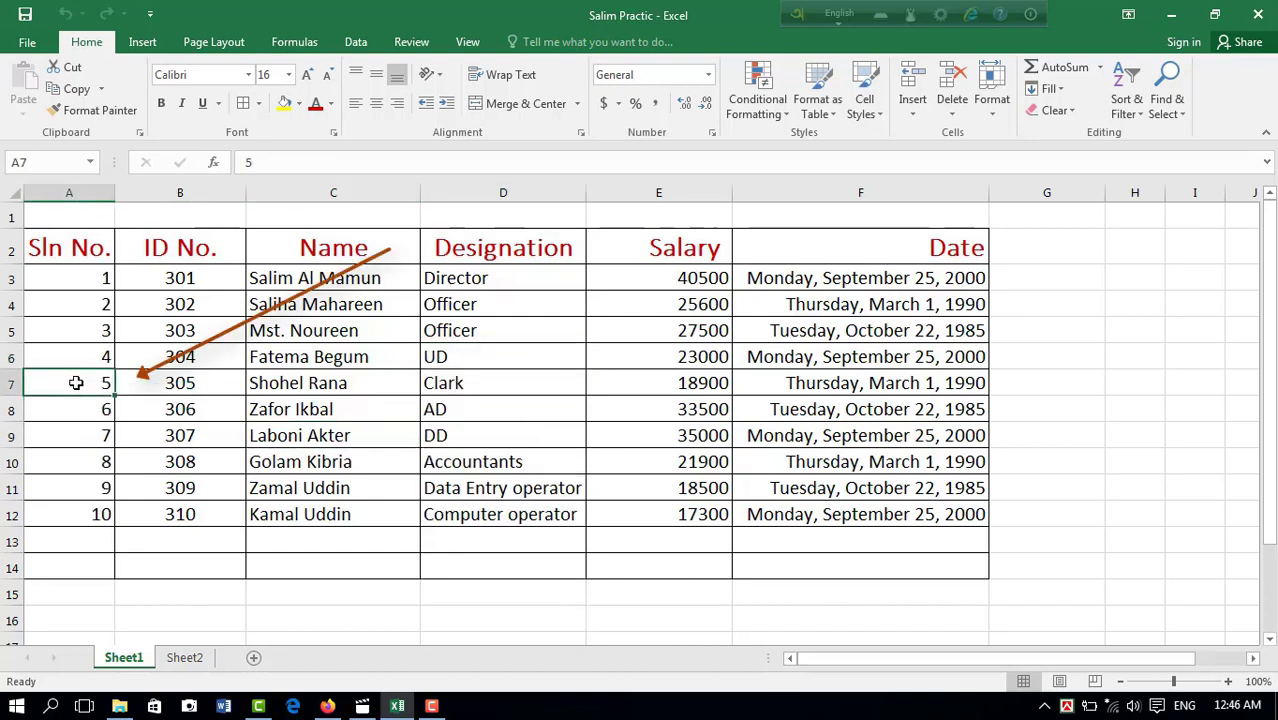
pyautogui.click(952, 105)
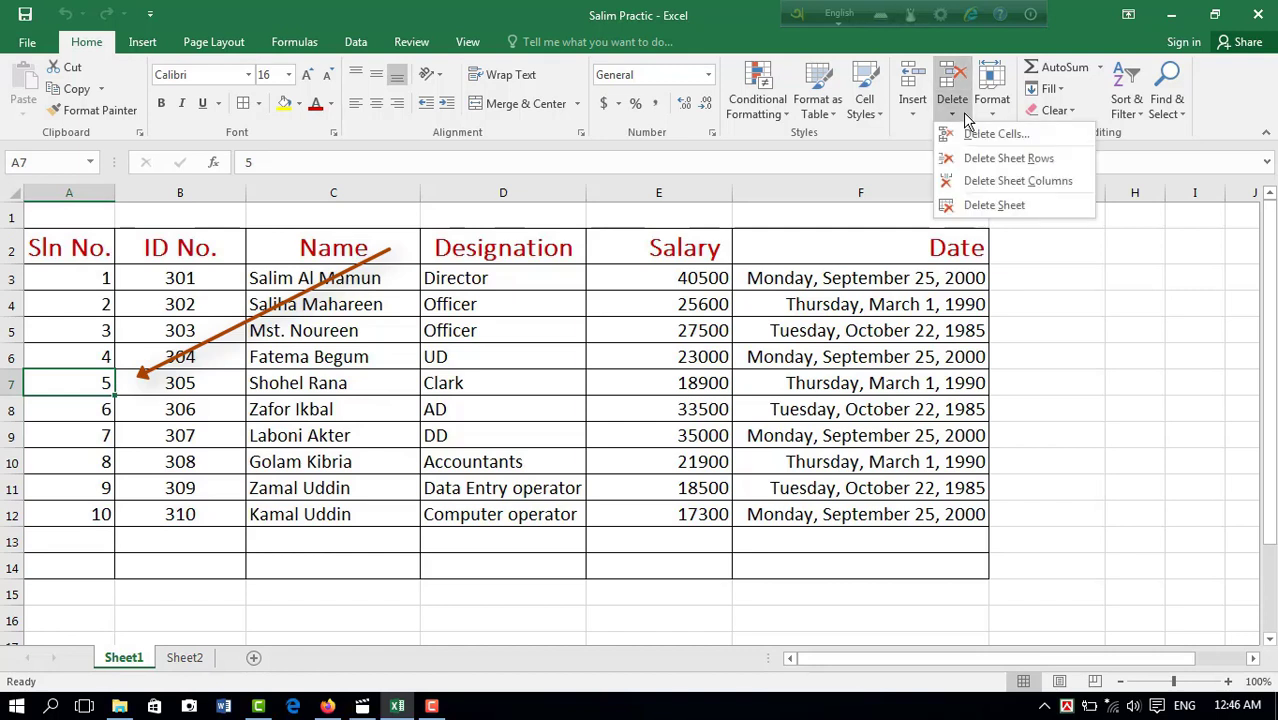
pyautogui.click(981, 166)
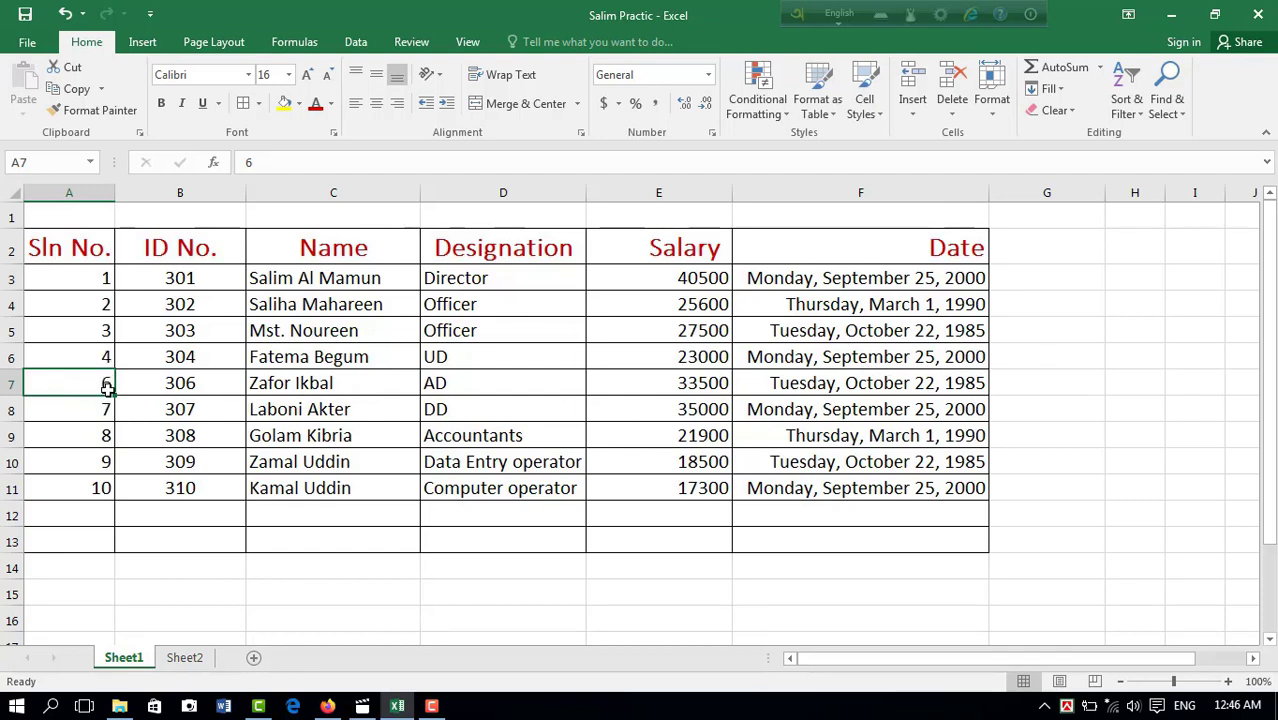
pyautogui.hotkey('ctrl', 'z')
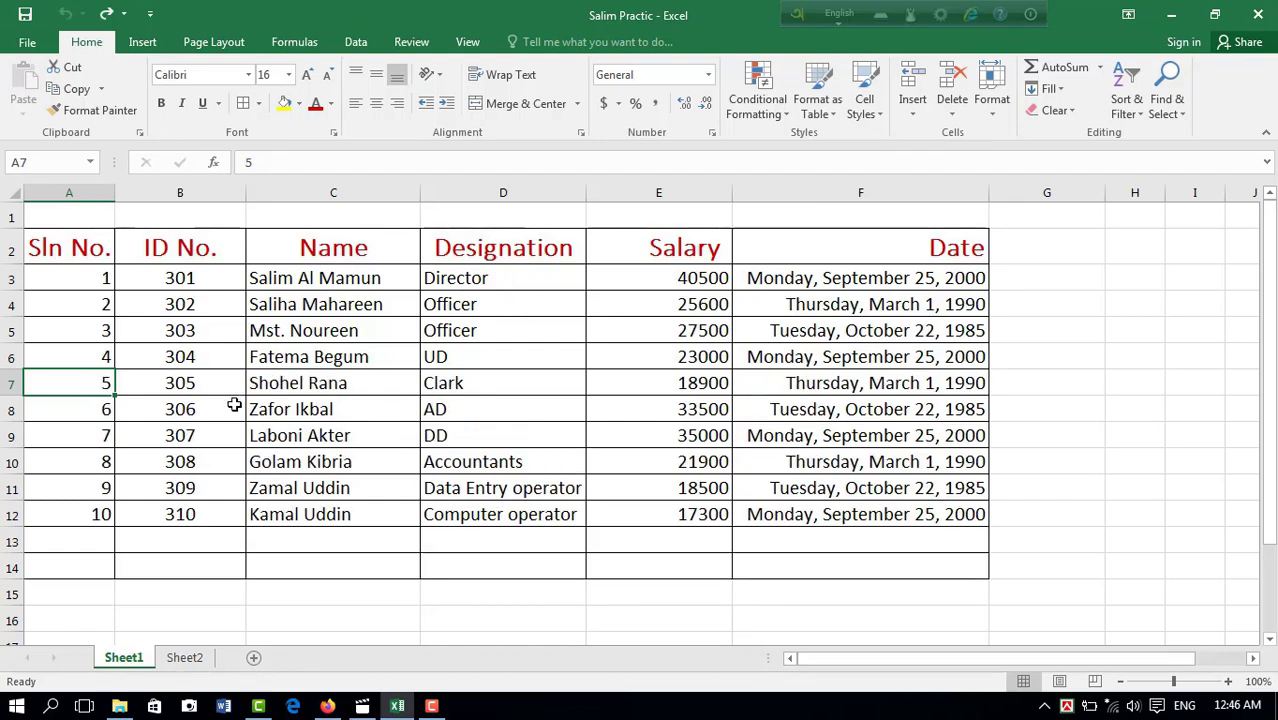
# Step: Delete the entire Designation column from the sheet, and undo the deletion
pyautogui.click(502, 383)
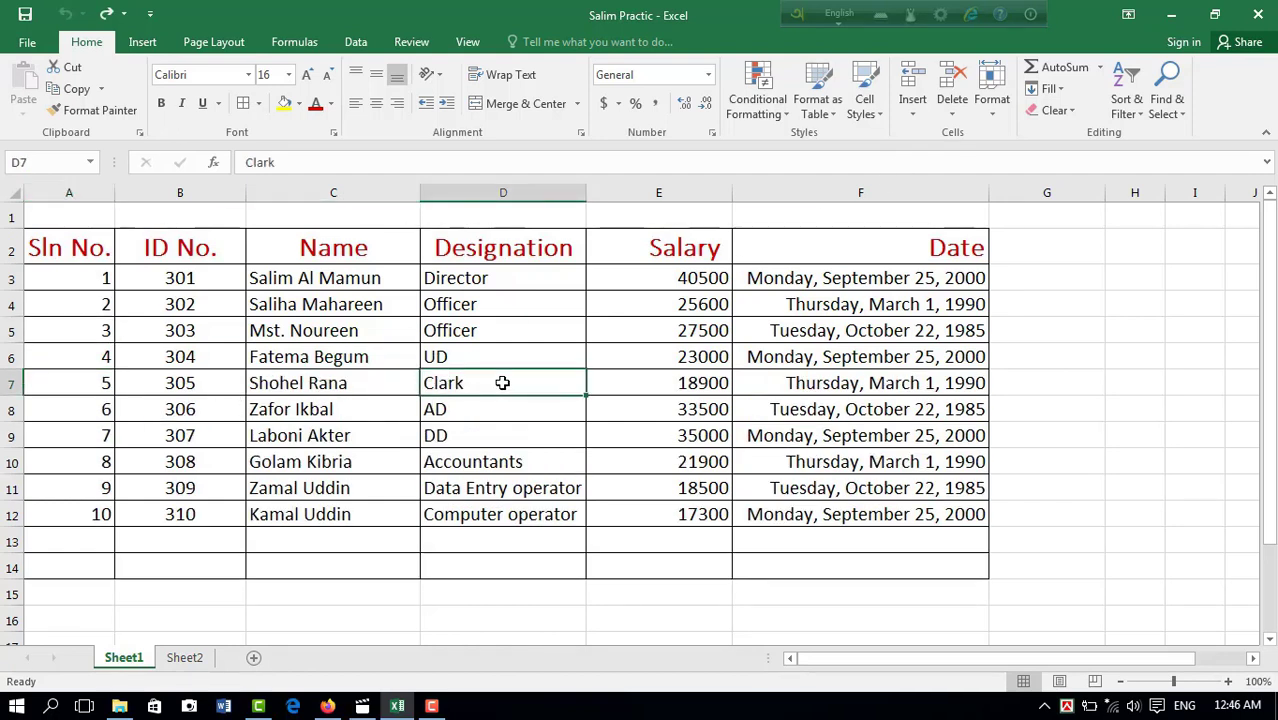
pyautogui.click(957, 124)
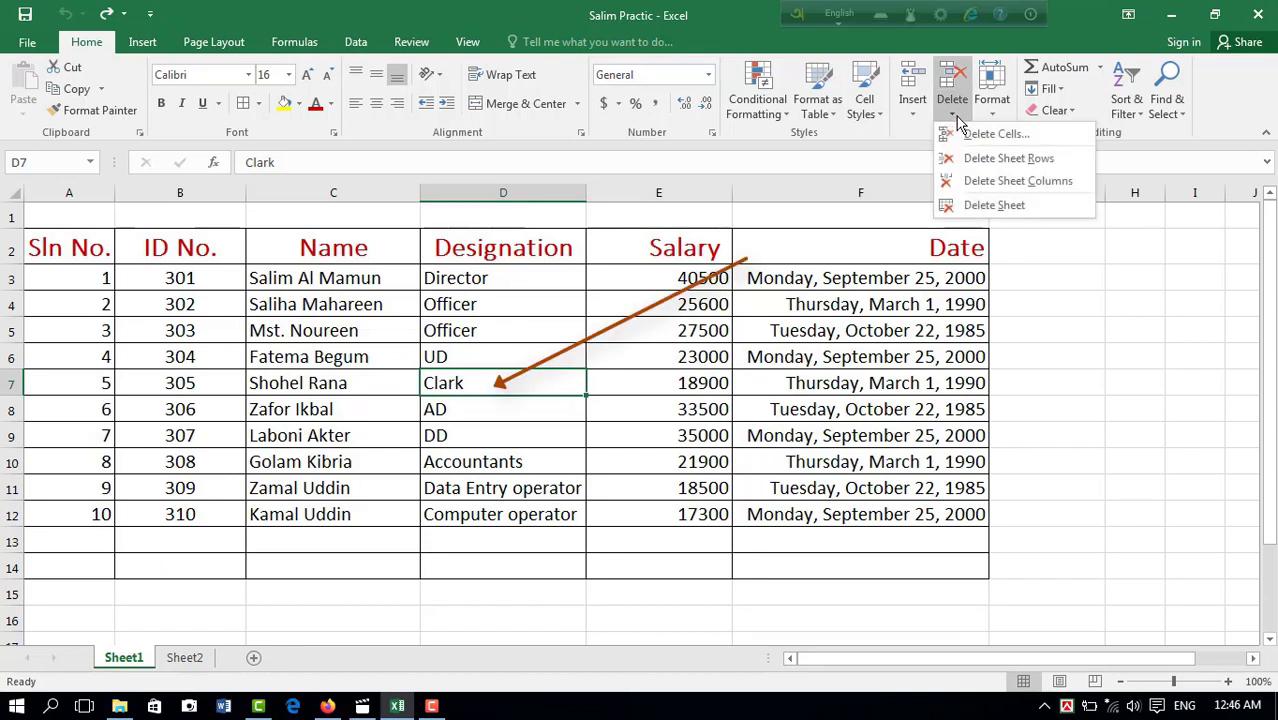
pyautogui.click(1017, 181)
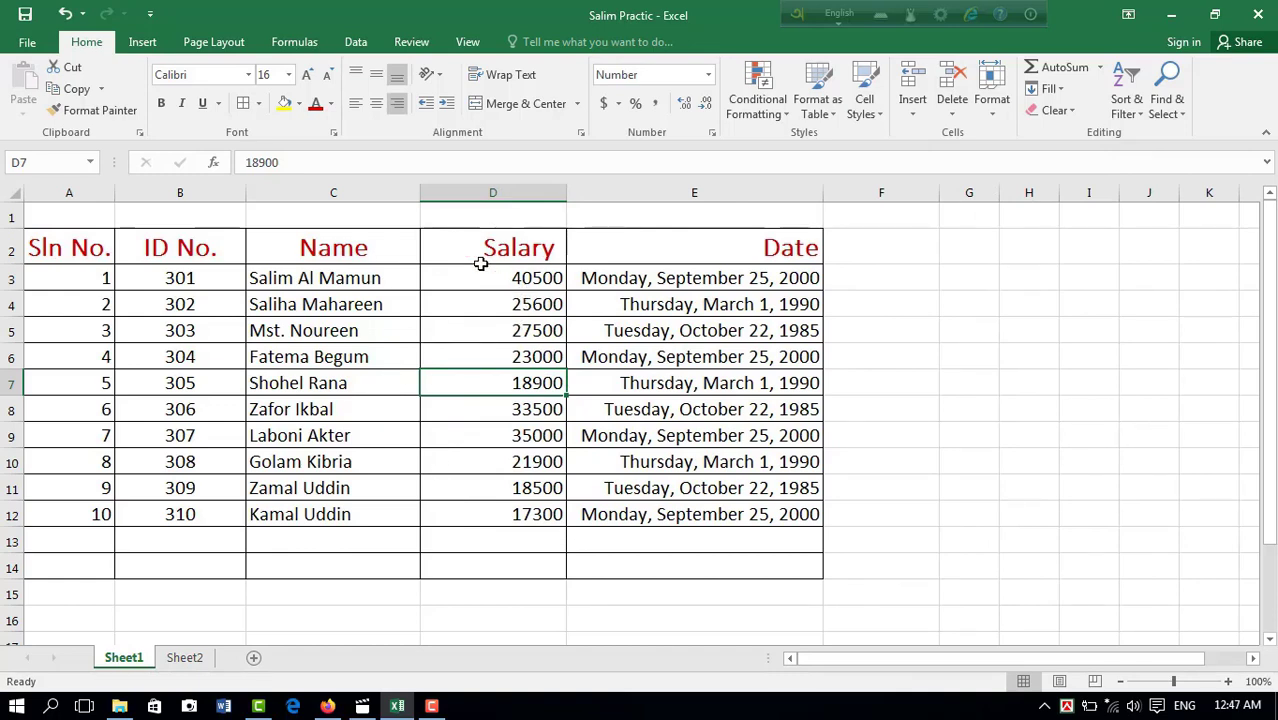
pyautogui.click(65, 13)
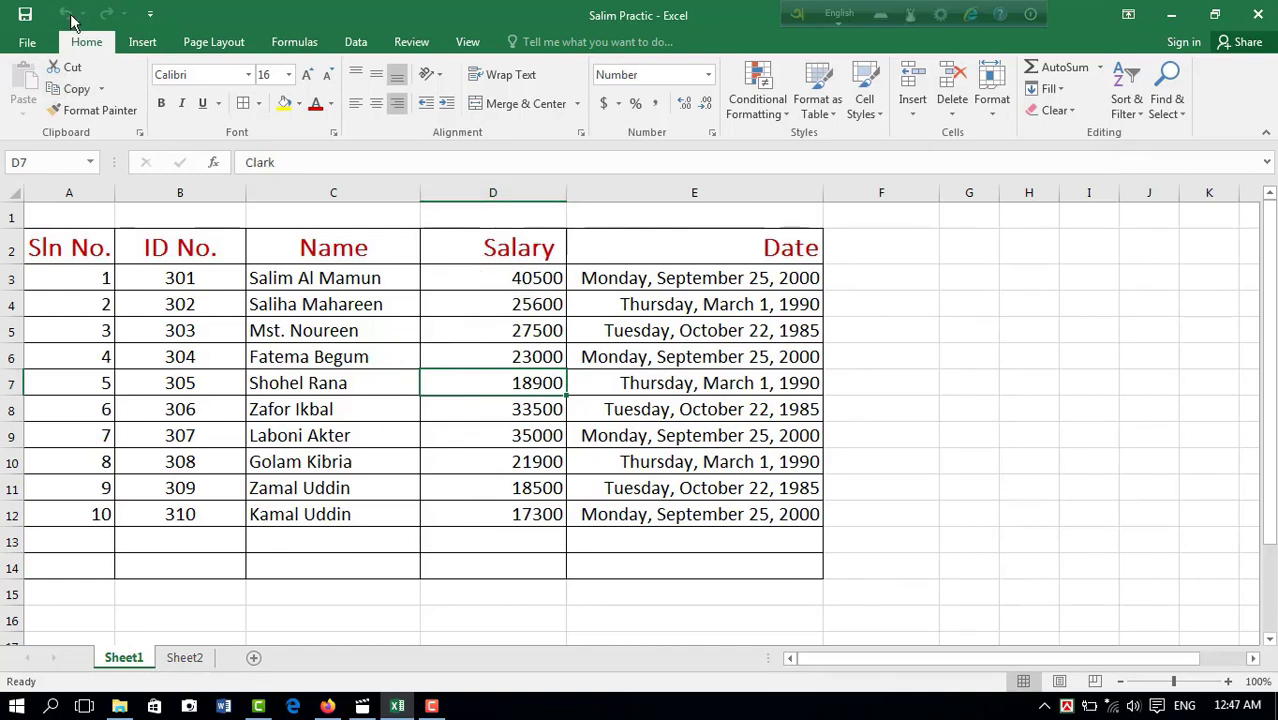
# Step: Delete the Sheet1 worksheet from the workbook
pyautogui.click(952, 112)
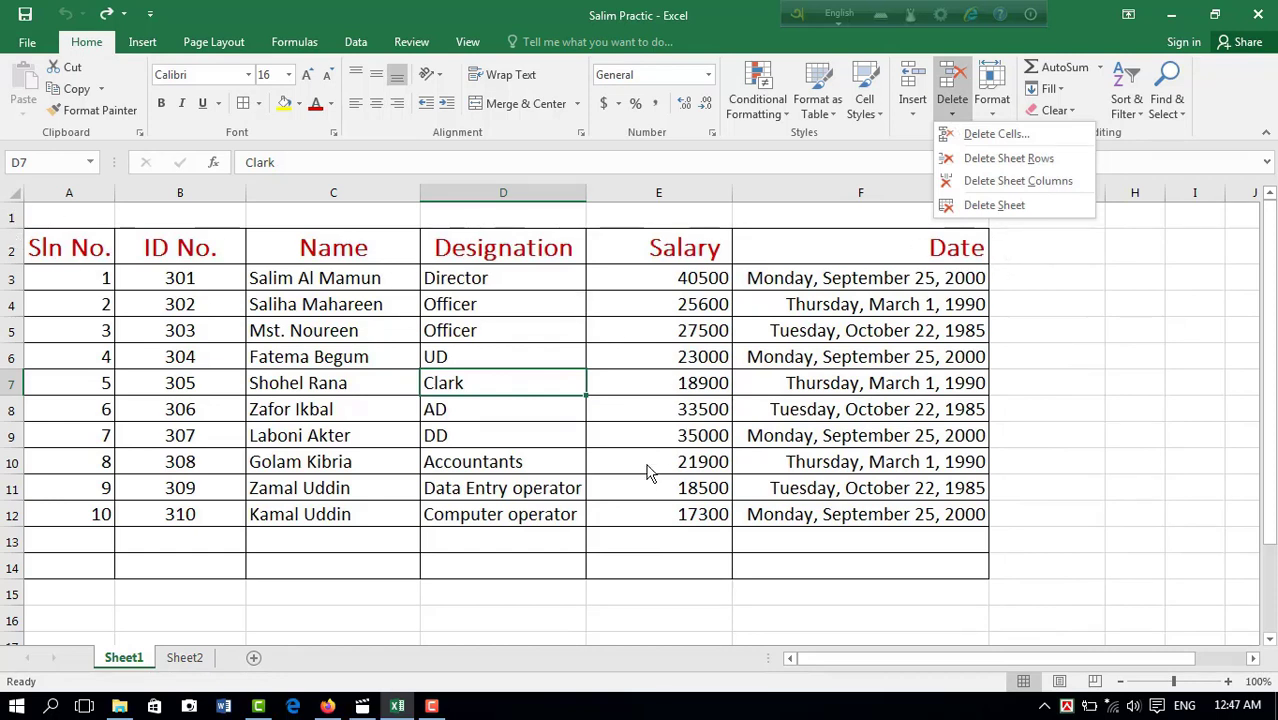
pyautogui.click(529, 384)
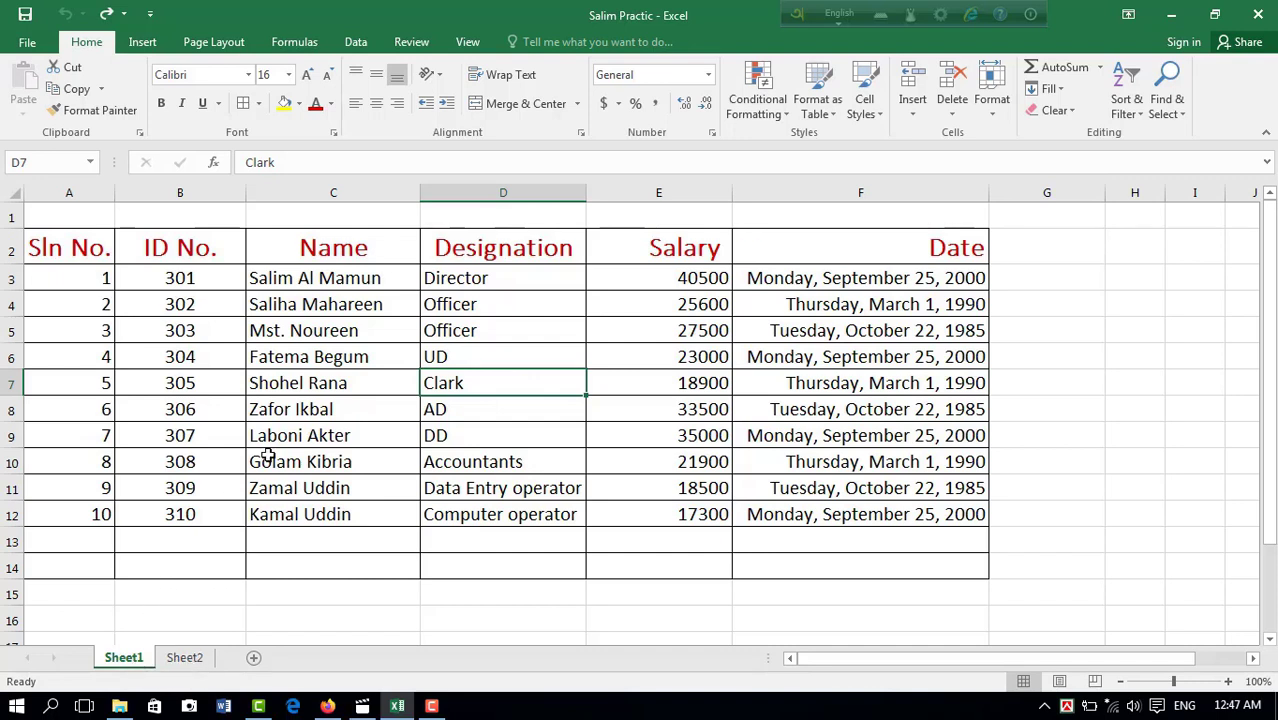
pyautogui.click(507, 357)
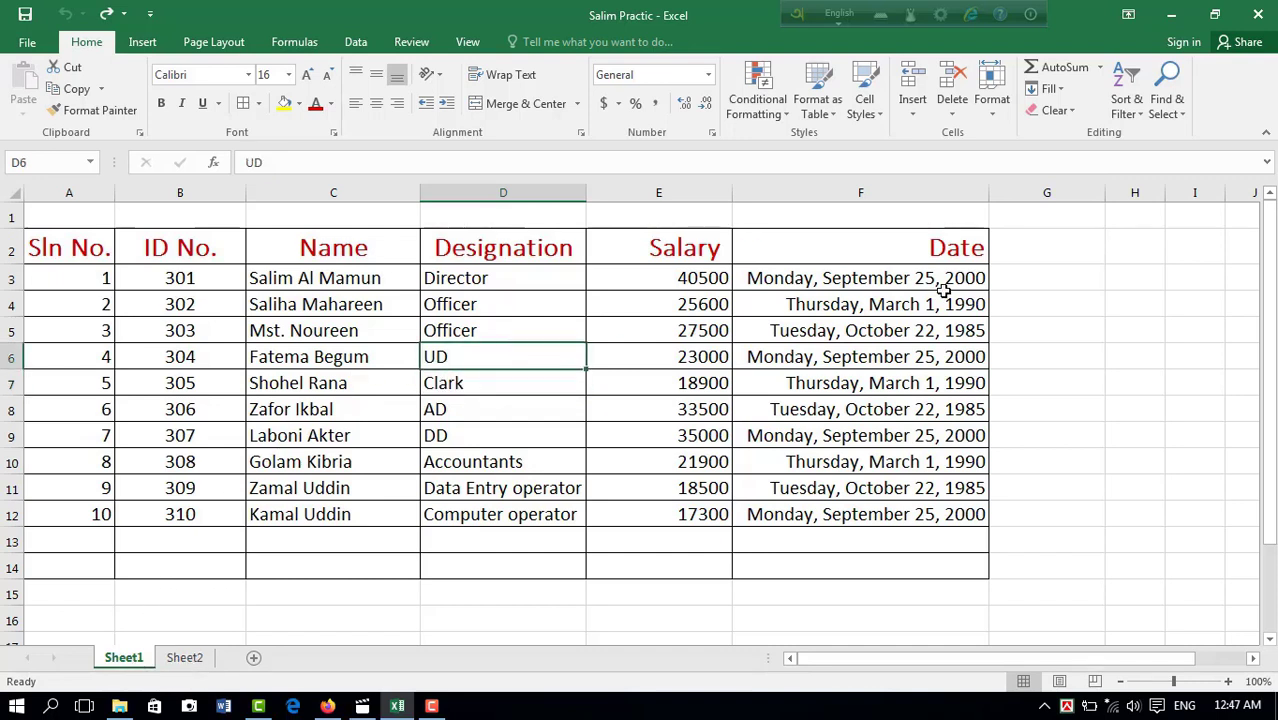
pyautogui.click(953, 113)
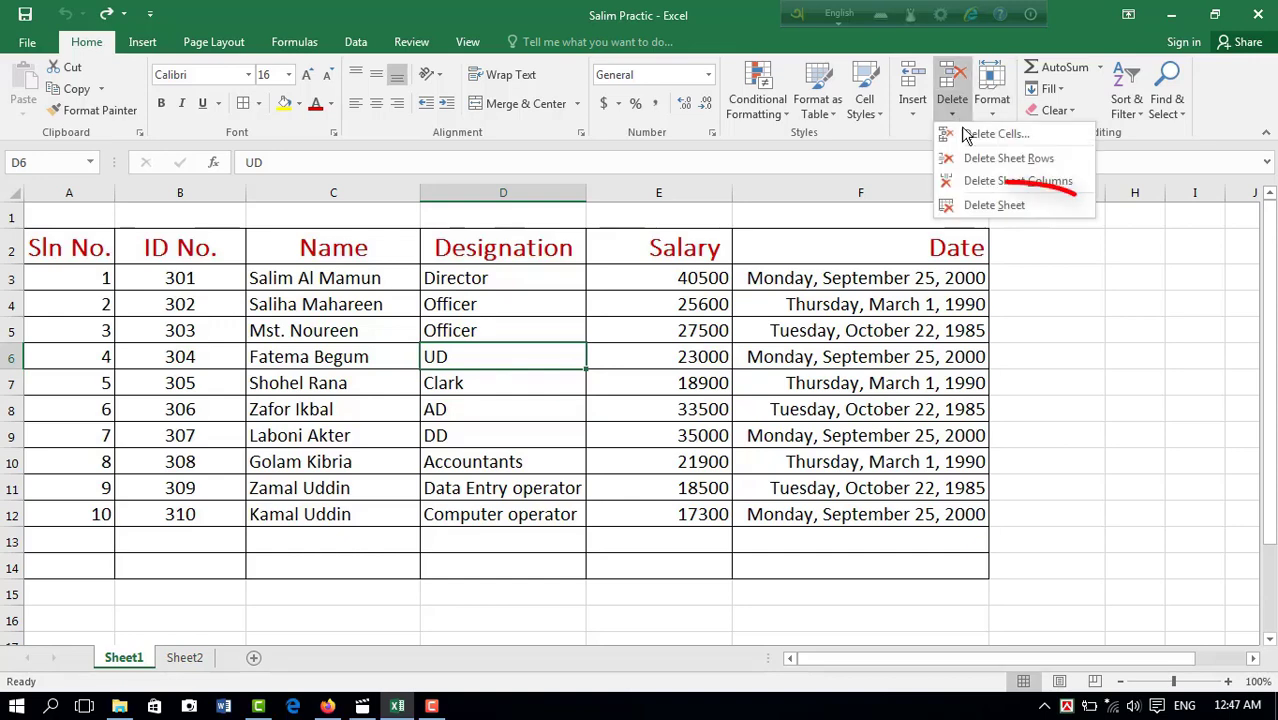
pyautogui.click(1003, 212)
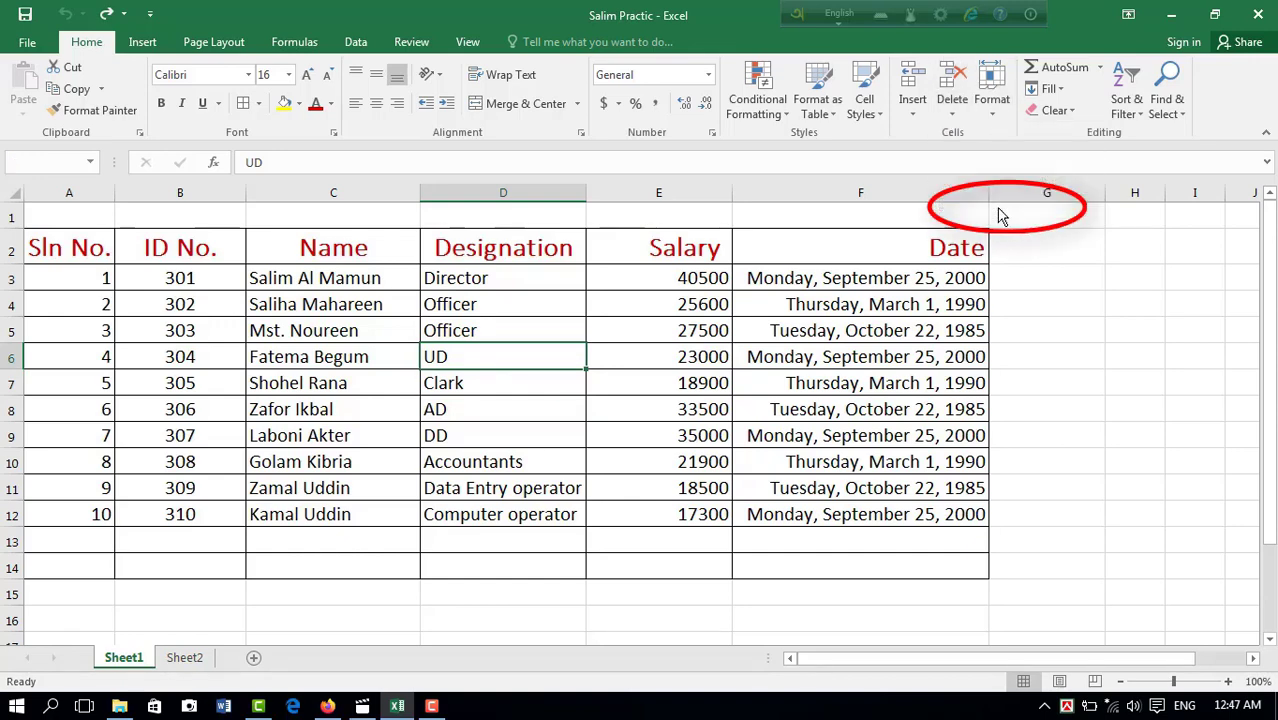
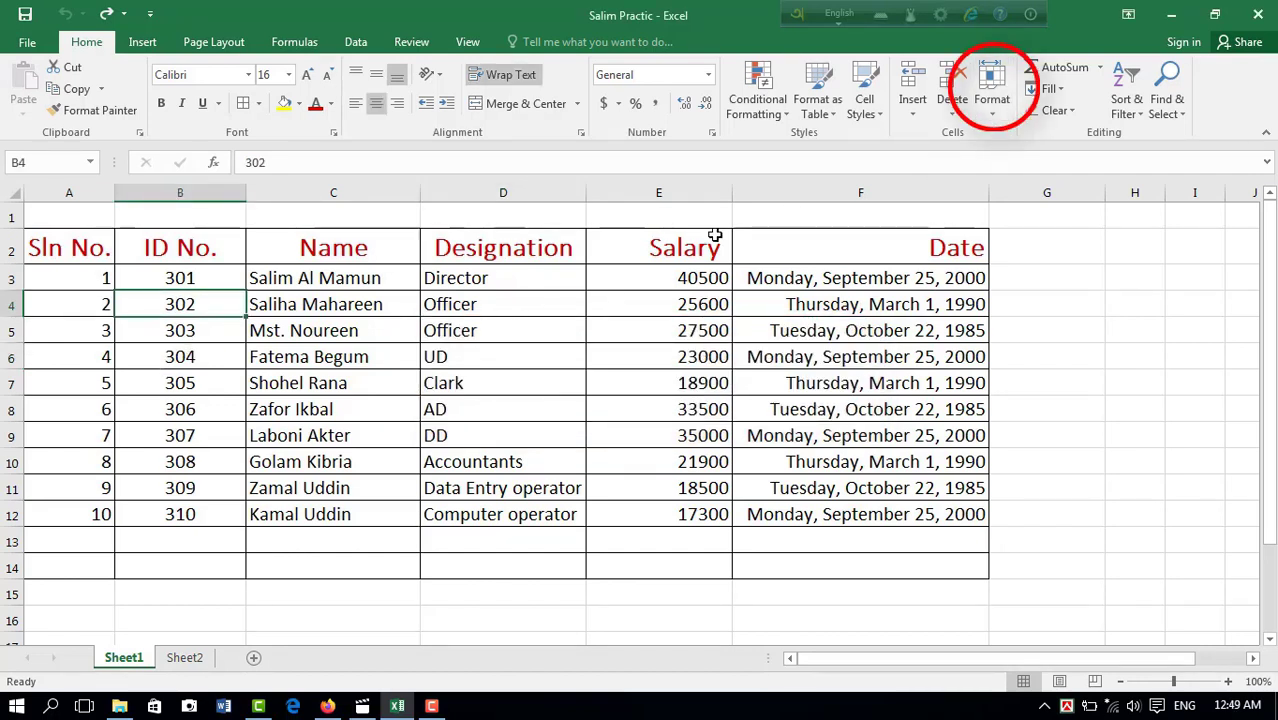
# Step: Set the height of rows 4 through 8 to 30, and undo the change
pyautogui.moveTo(15, 304); pyautogui.dragTo(23, 400)
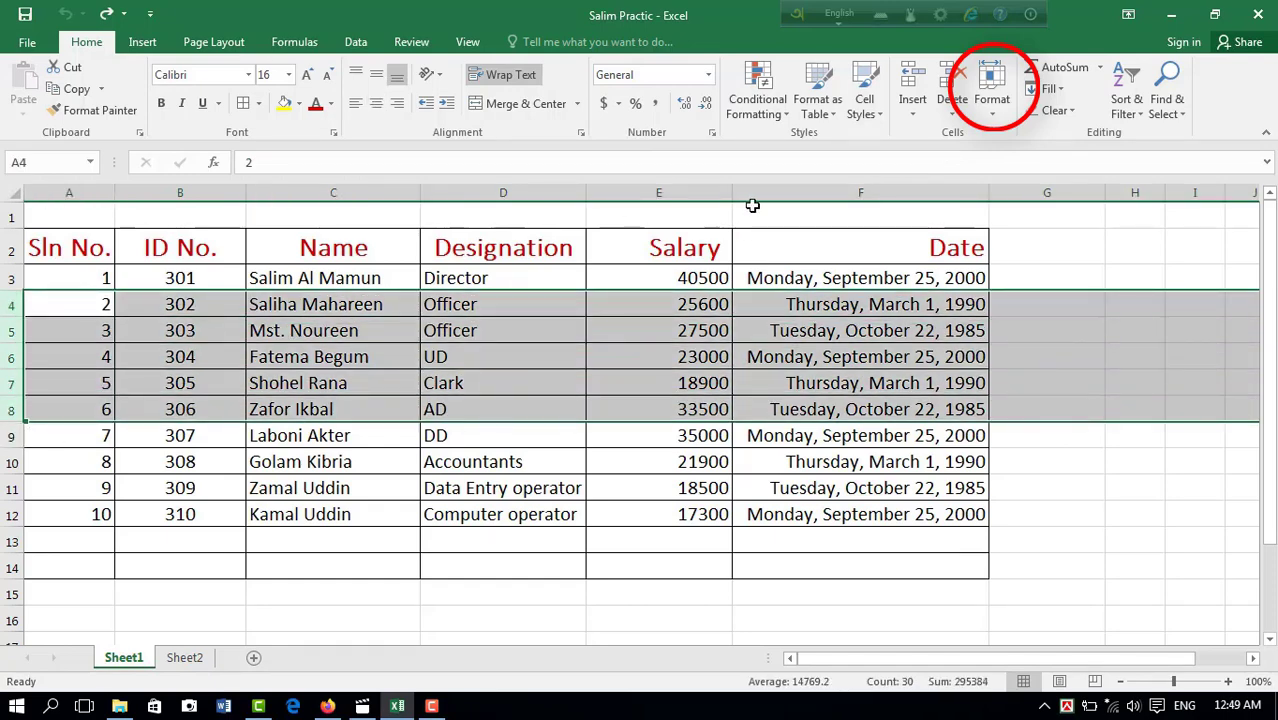
pyautogui.click(994, 95)
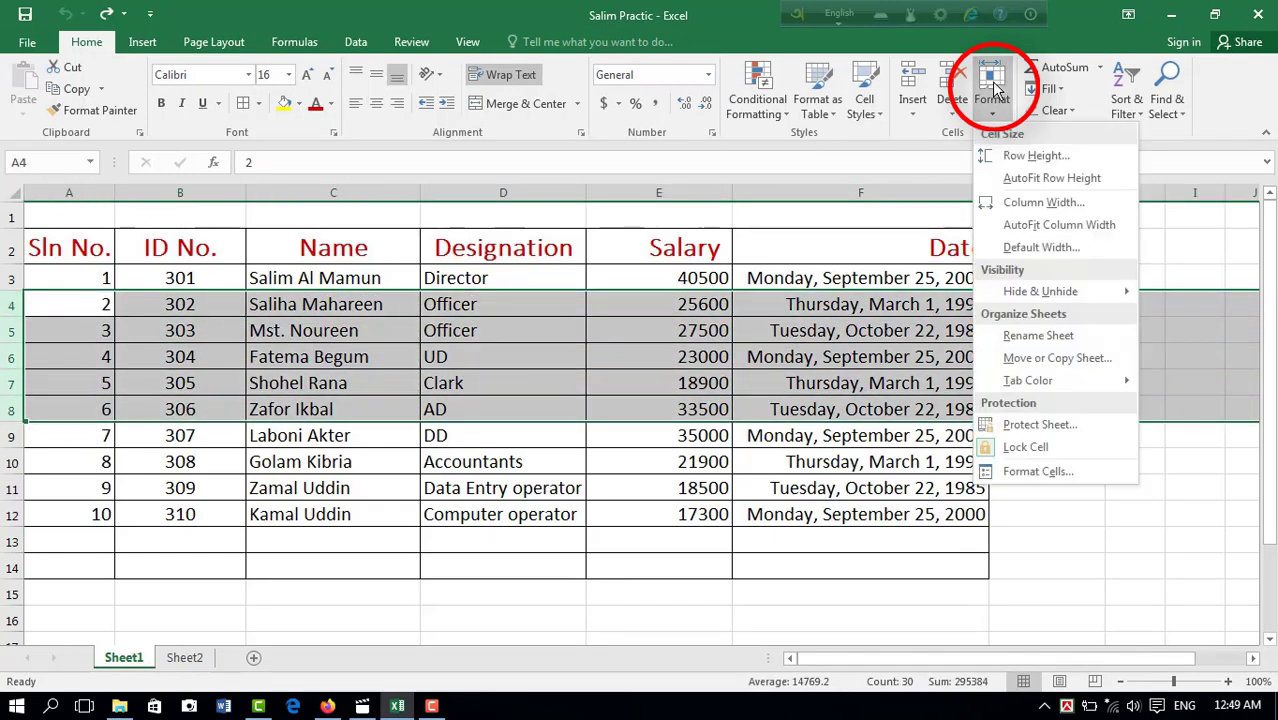
pyautogui.click(1016, 161)
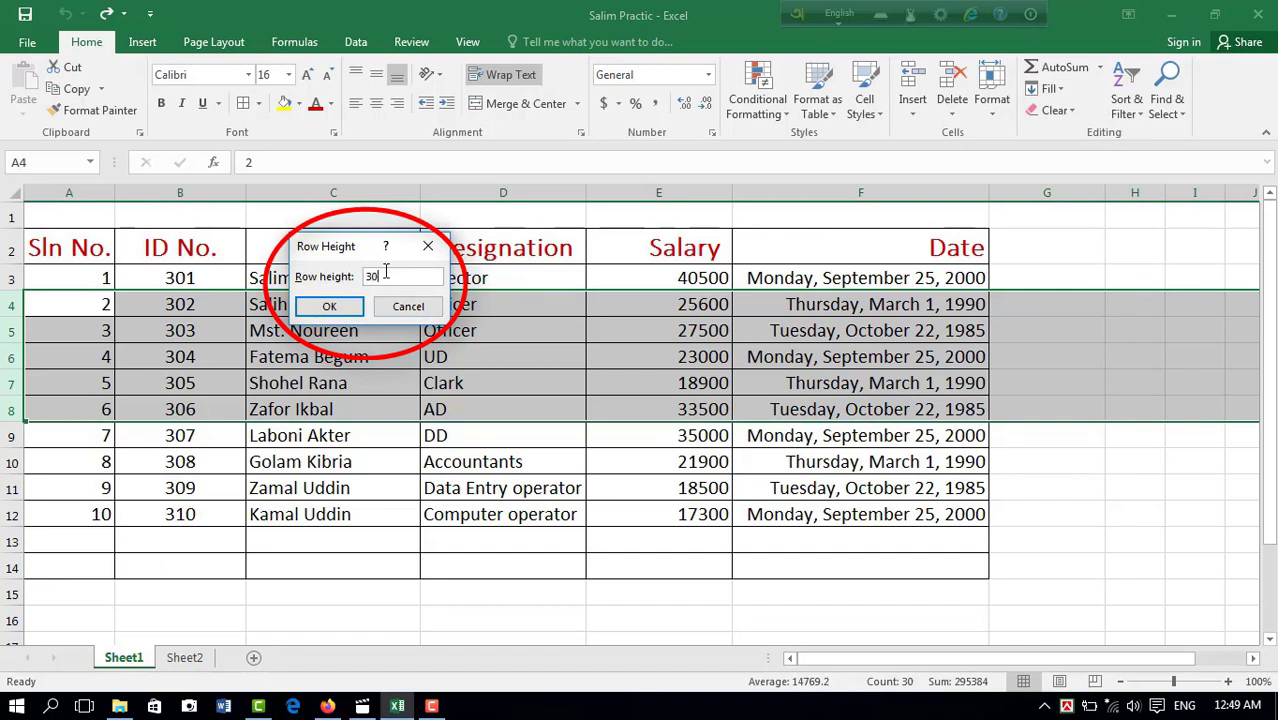
pyautogui.click(329, 306)
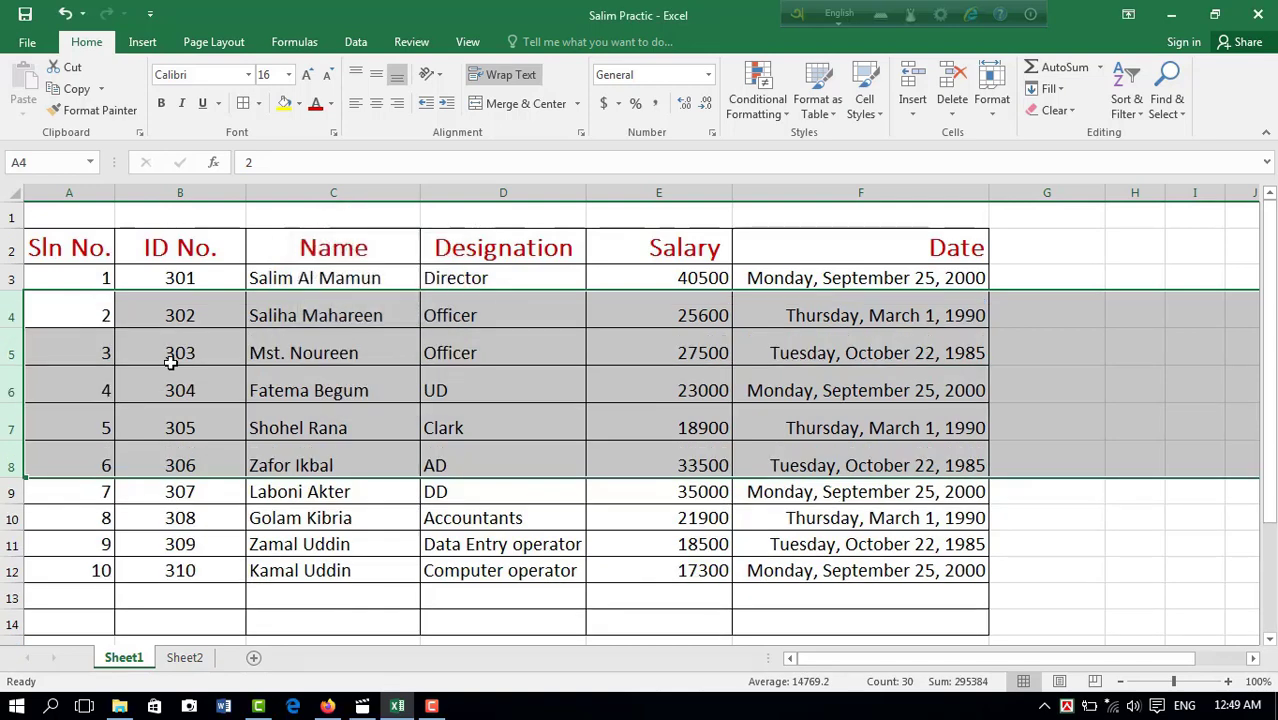
pyautogui.hotkey('ctrl', 'z')
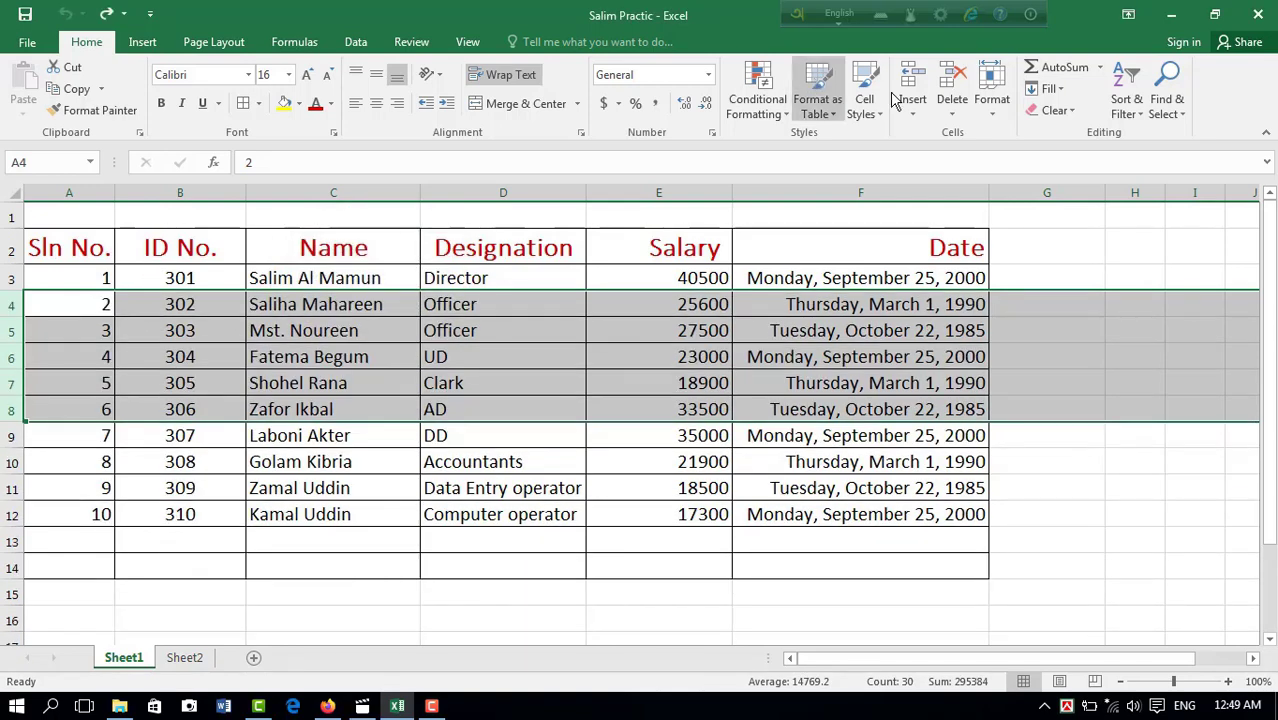
# Step: Set the Designation column's width to 40, and AutoFit the column width to its contents
pyautogui.click(992, 95)
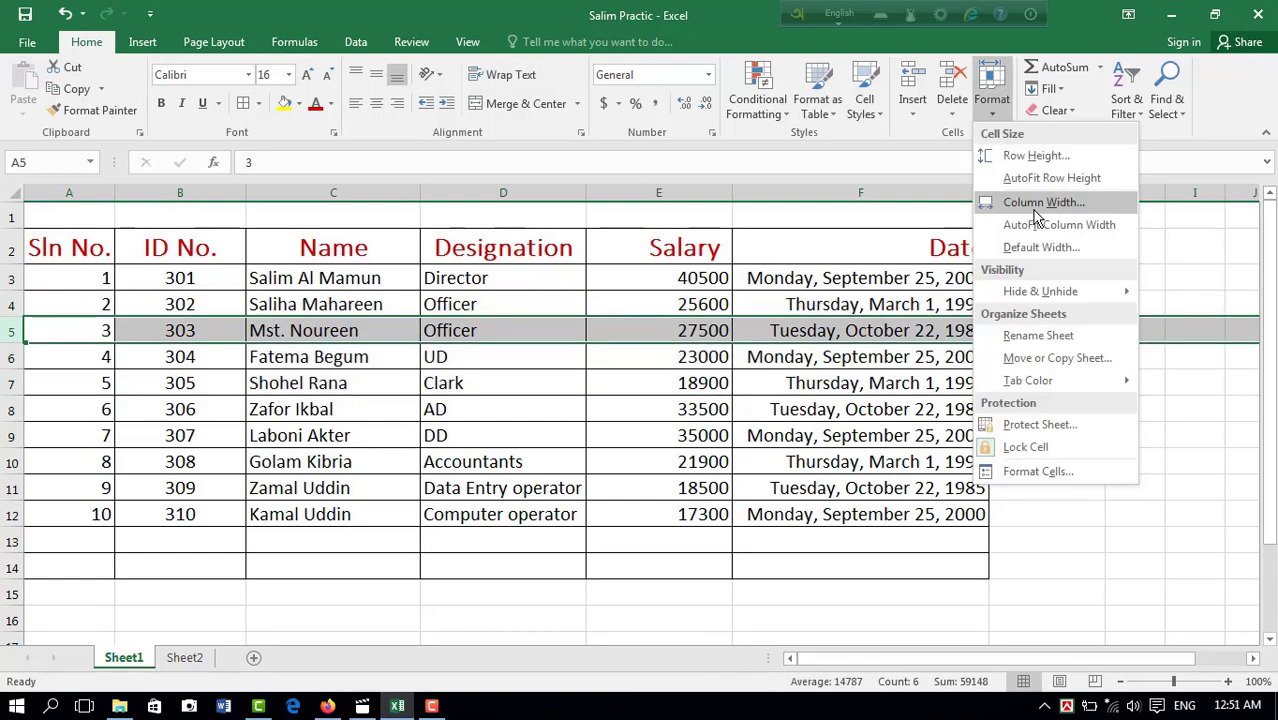
pyautogui.click(512, 178)
pyautogui.click(512, 192)
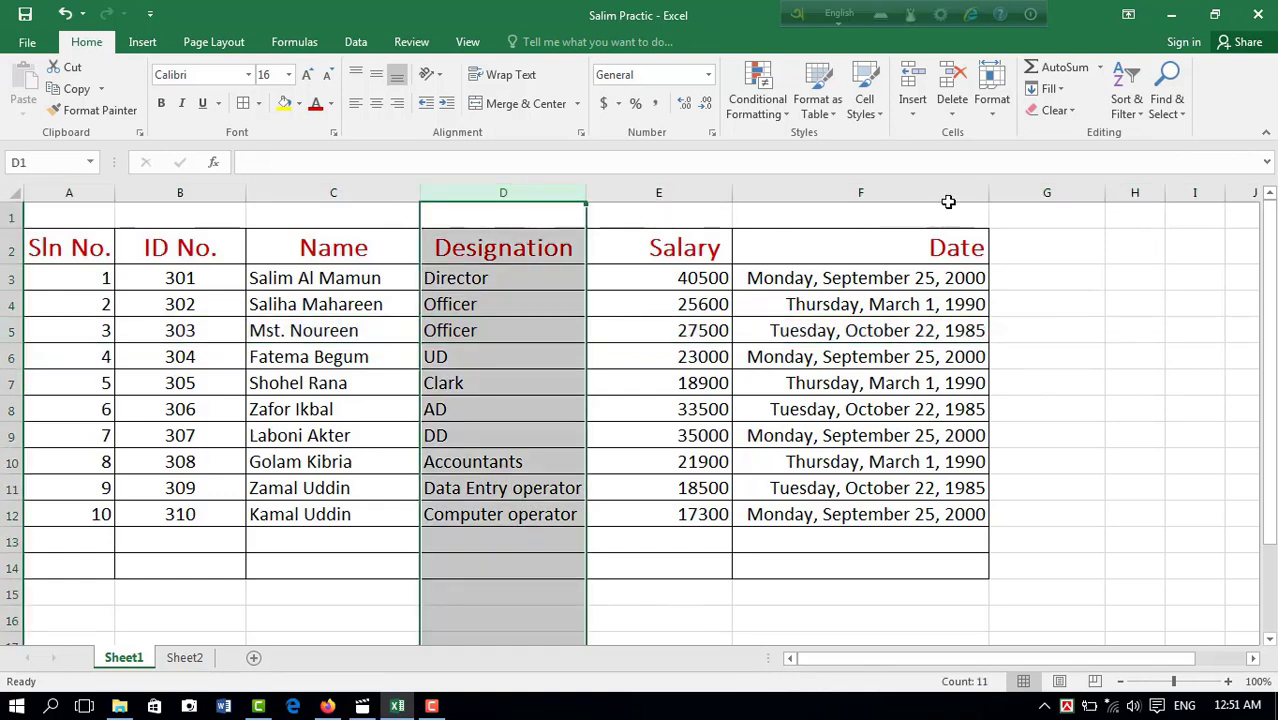
pyautogui.click(992, 100)
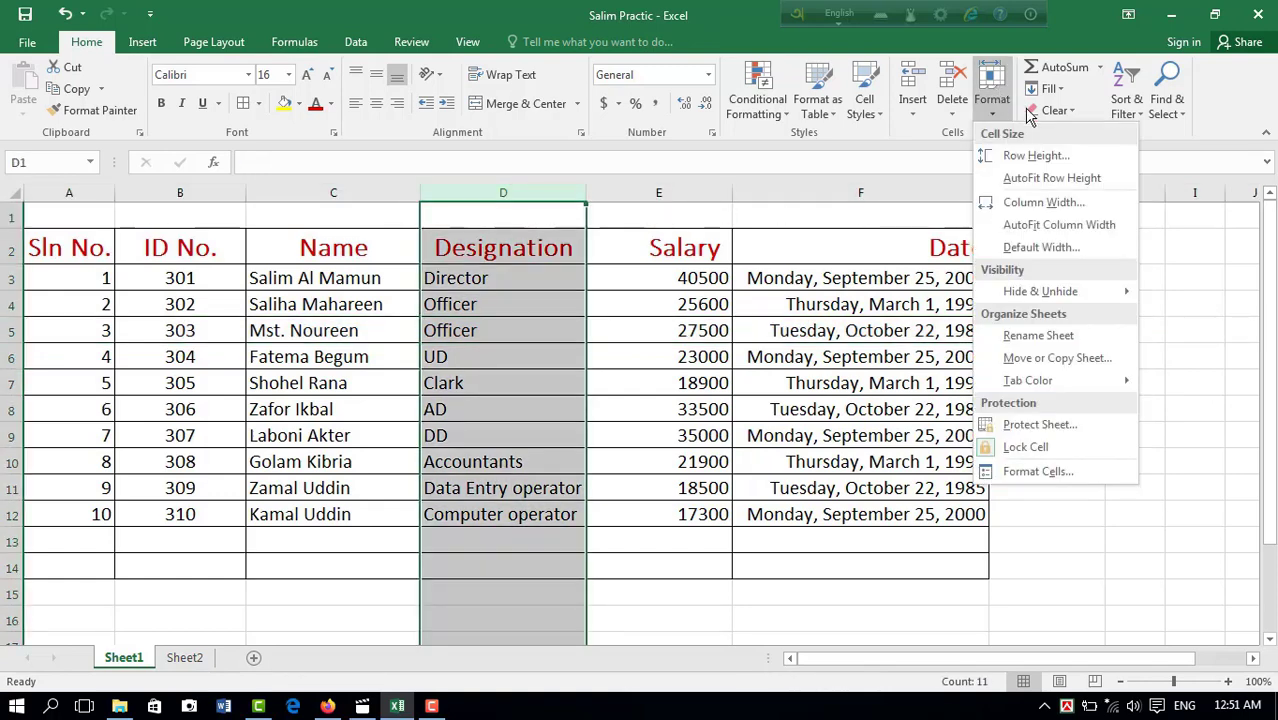
pyautogui.click(1050, 204)
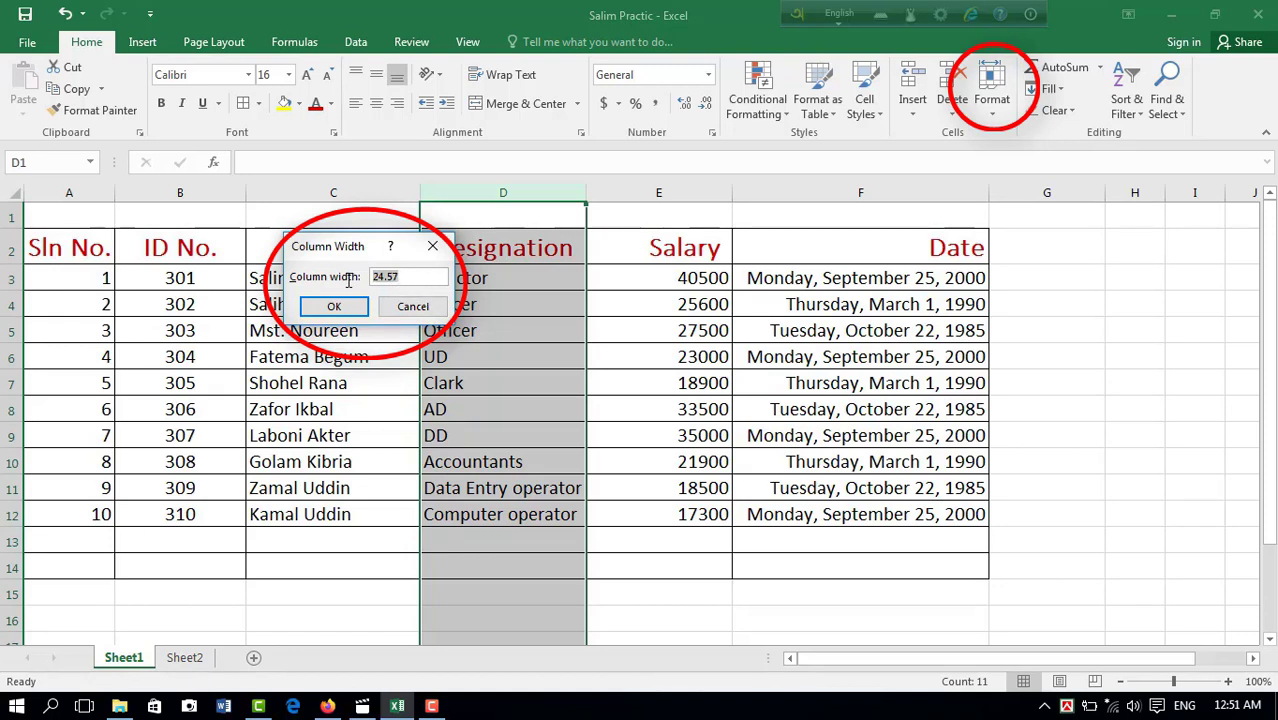
pyautogui.write('40')
pyautogui.click(334, 306)
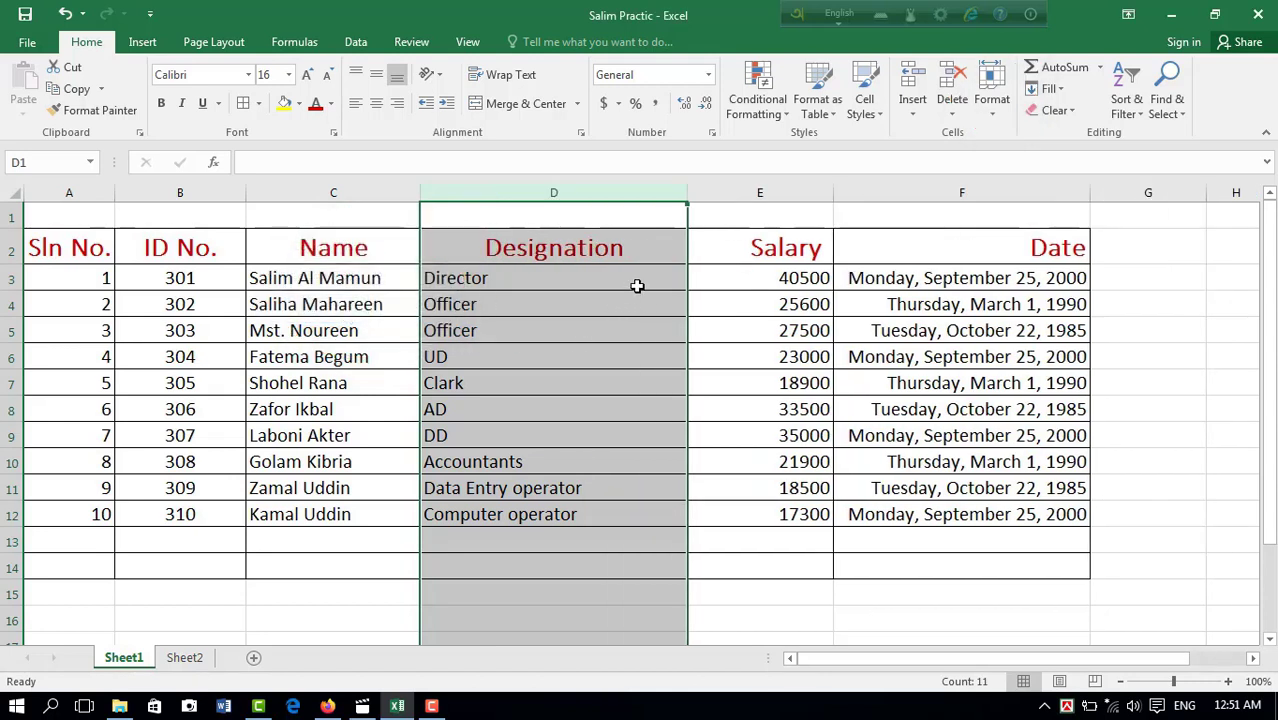
pyautogui.click(990, 88)
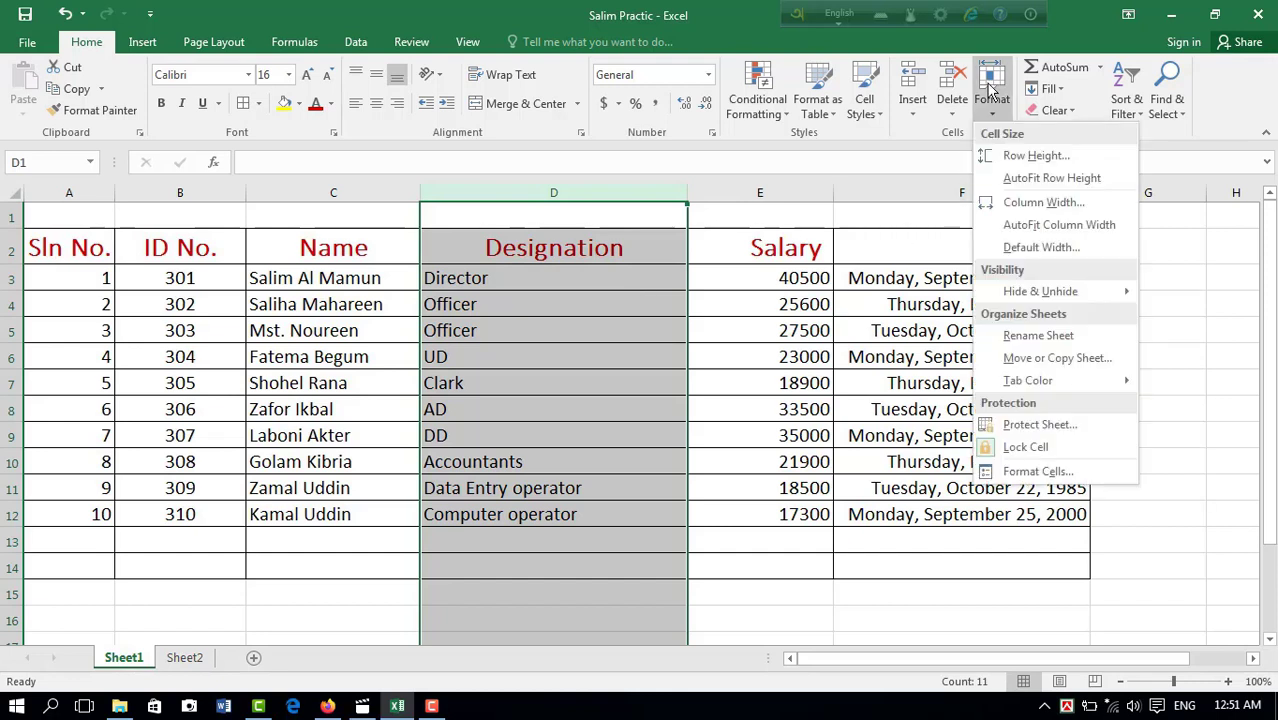
pyautogui.click(1058, 224)
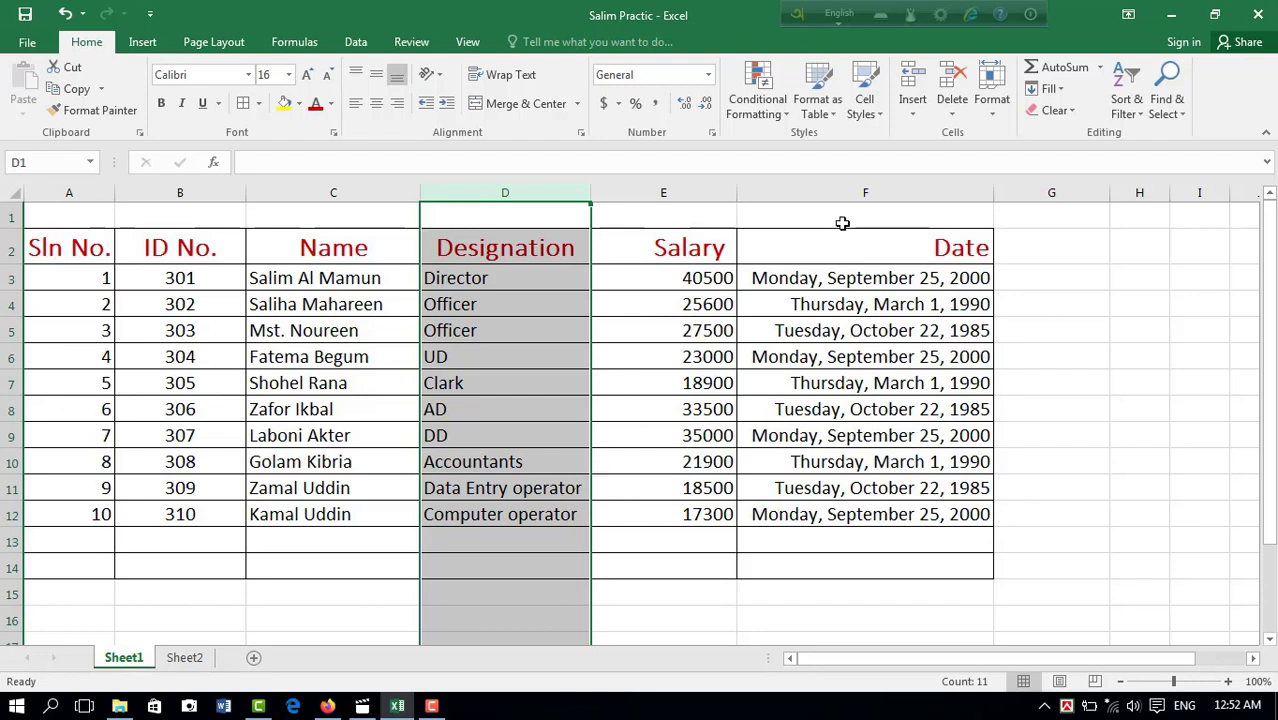
# Step: Check the sheet's default column width setting with the Designation column selected, and dismiss the setting
pyautogui.click(991, 100)
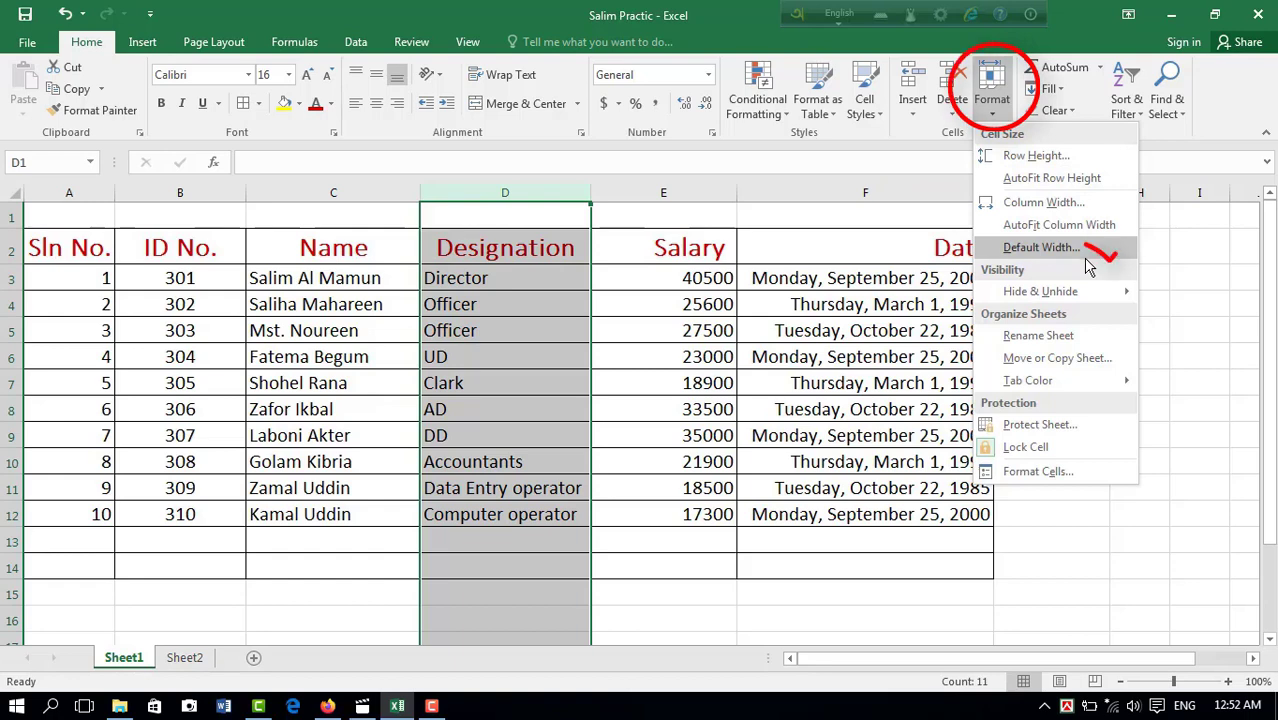
pyautogui.click(526, 411)
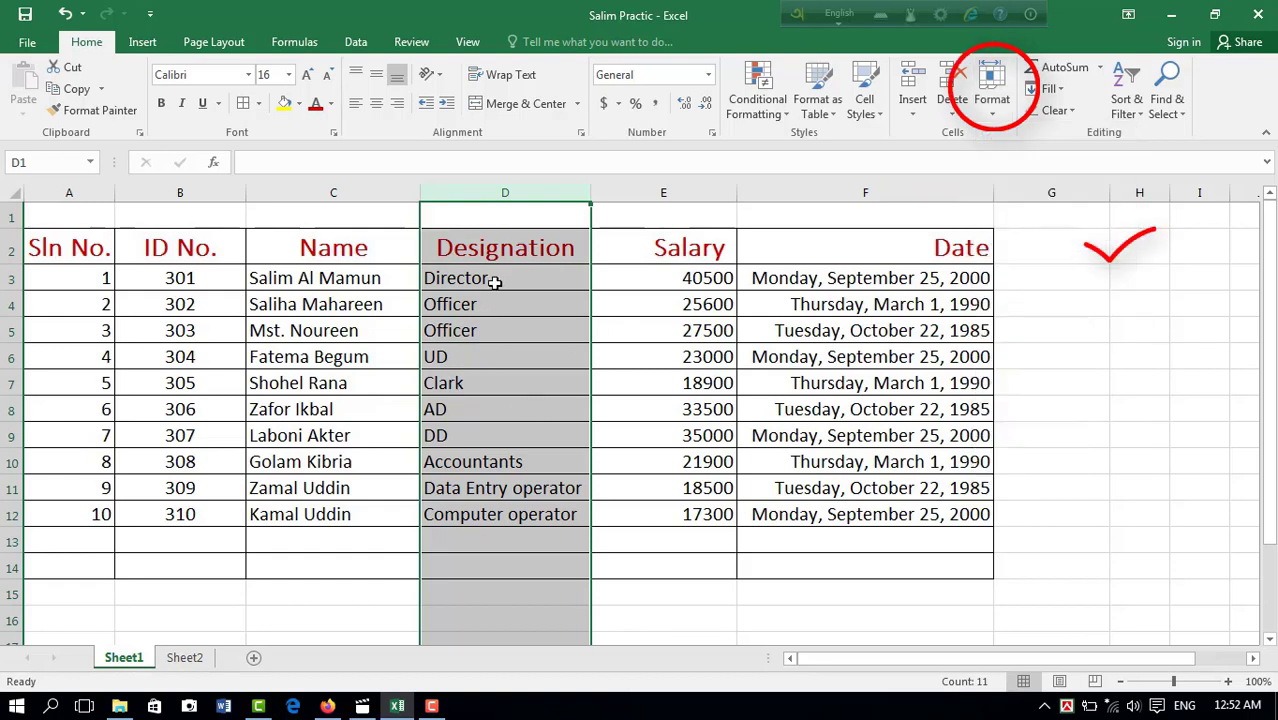
pyautogui.click(527, 363)
pyautogui.click(527, 363)
pyautogui.click(500, 194)
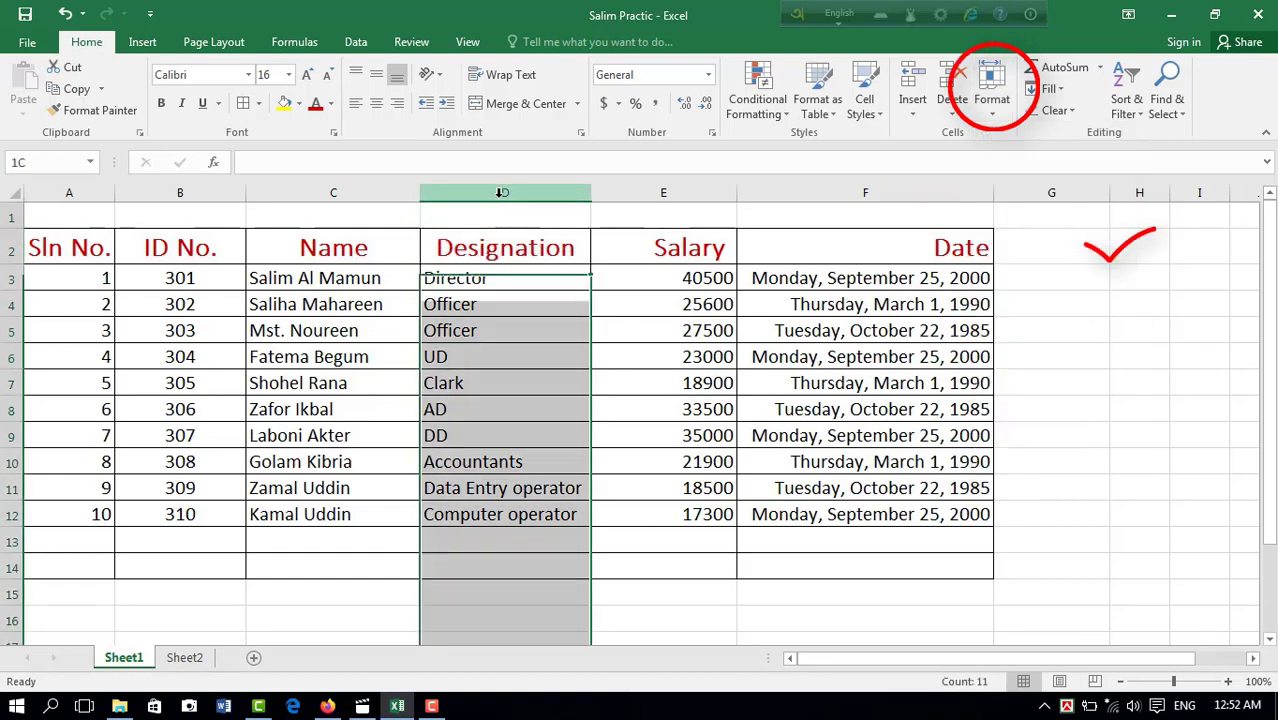
pyautogui.click(996, 113)
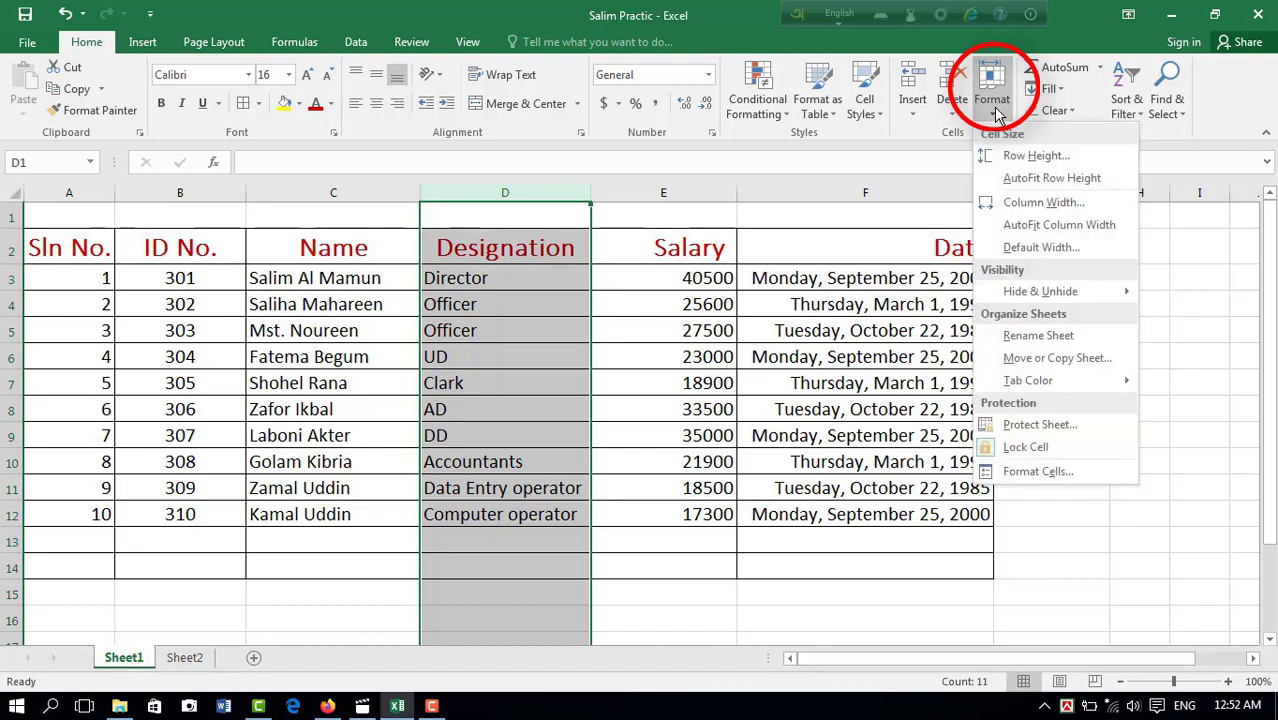
pyautogui.moveTo(1052, 300)
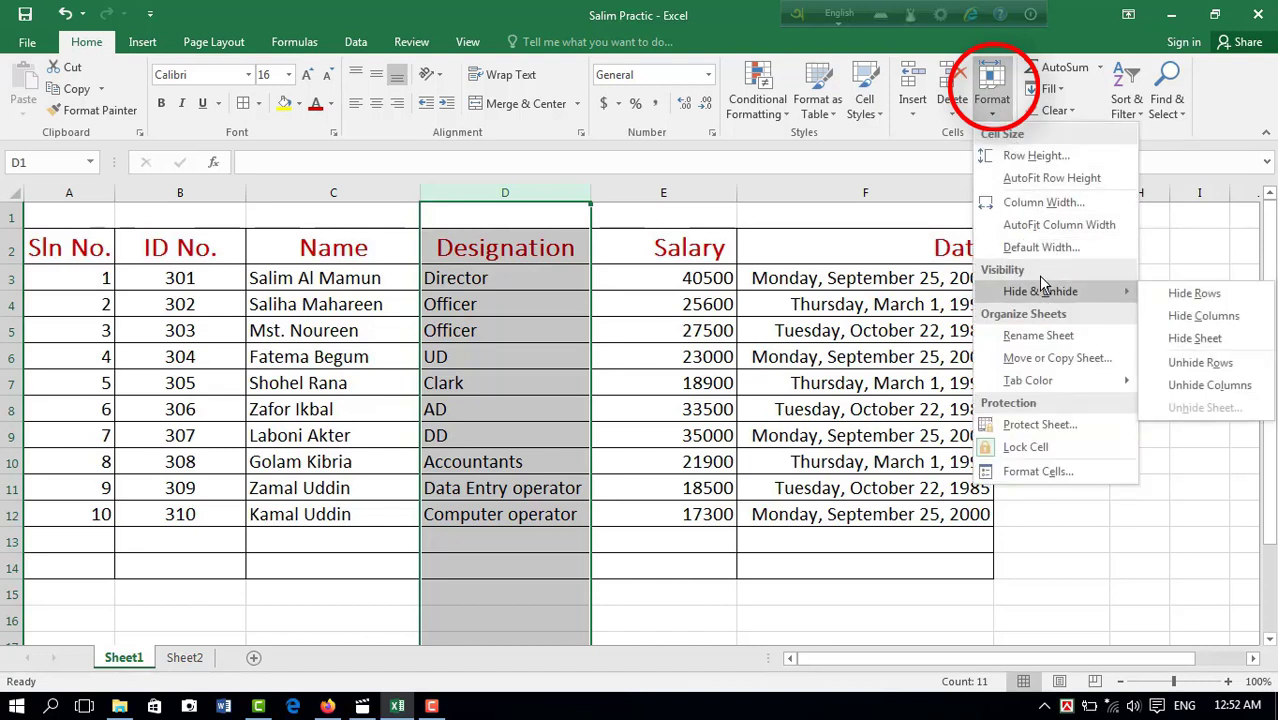
pyautogui.click(1048, 250)
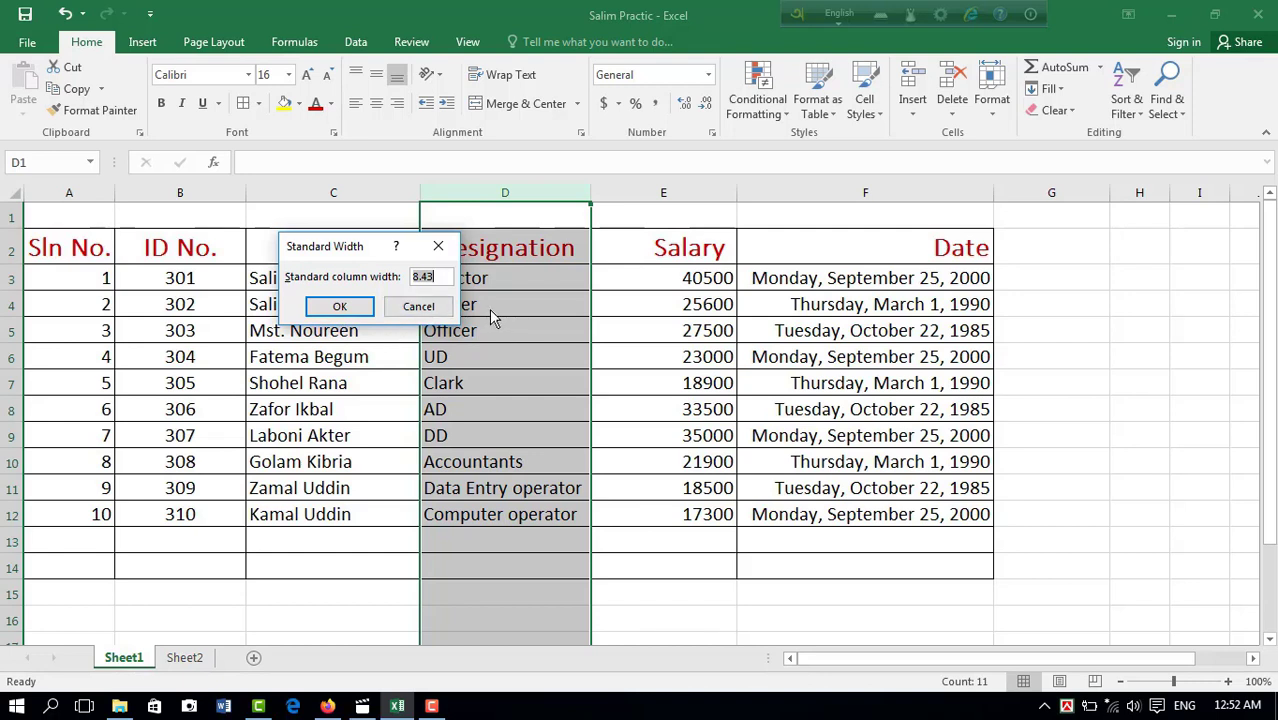
pyautogui.click(418, 306)
pyautogui.click(991, 95)
pyautogui.moveTo(1033, 385)
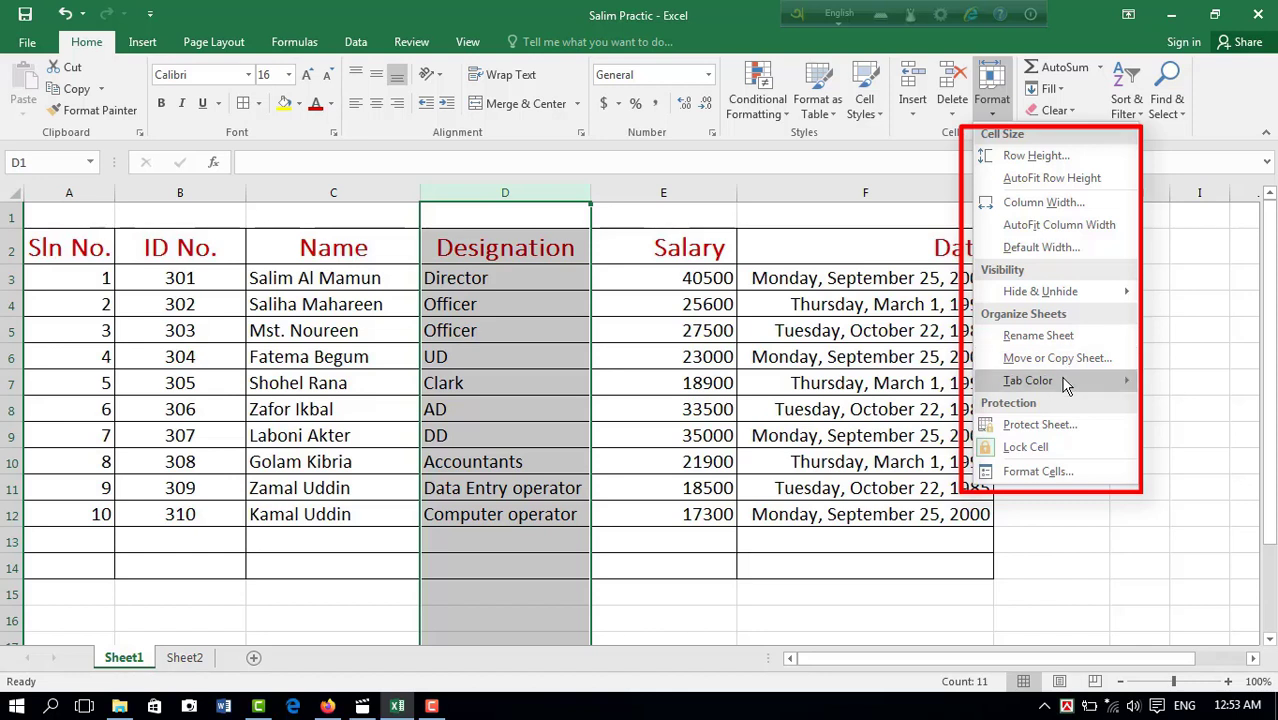
pyautogui.moveTo(1063, 387)
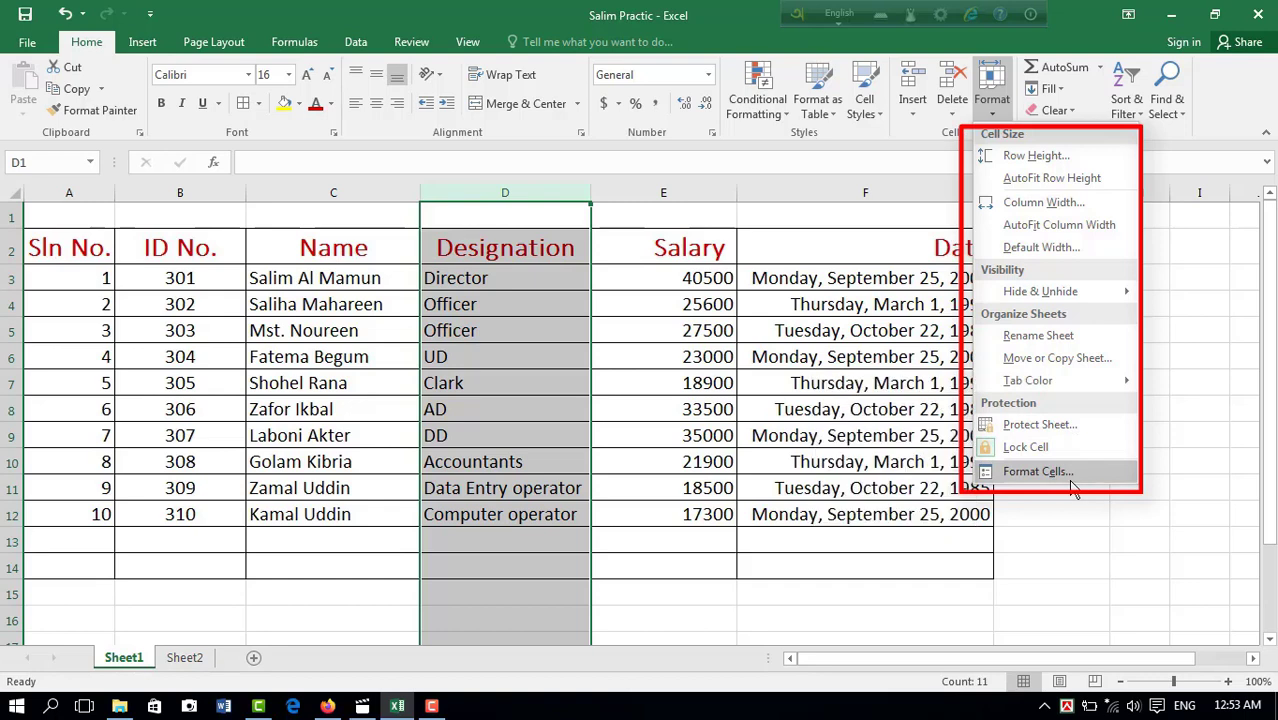
pyautogui.click(647, 317)
pyautogui.click(647, 314)
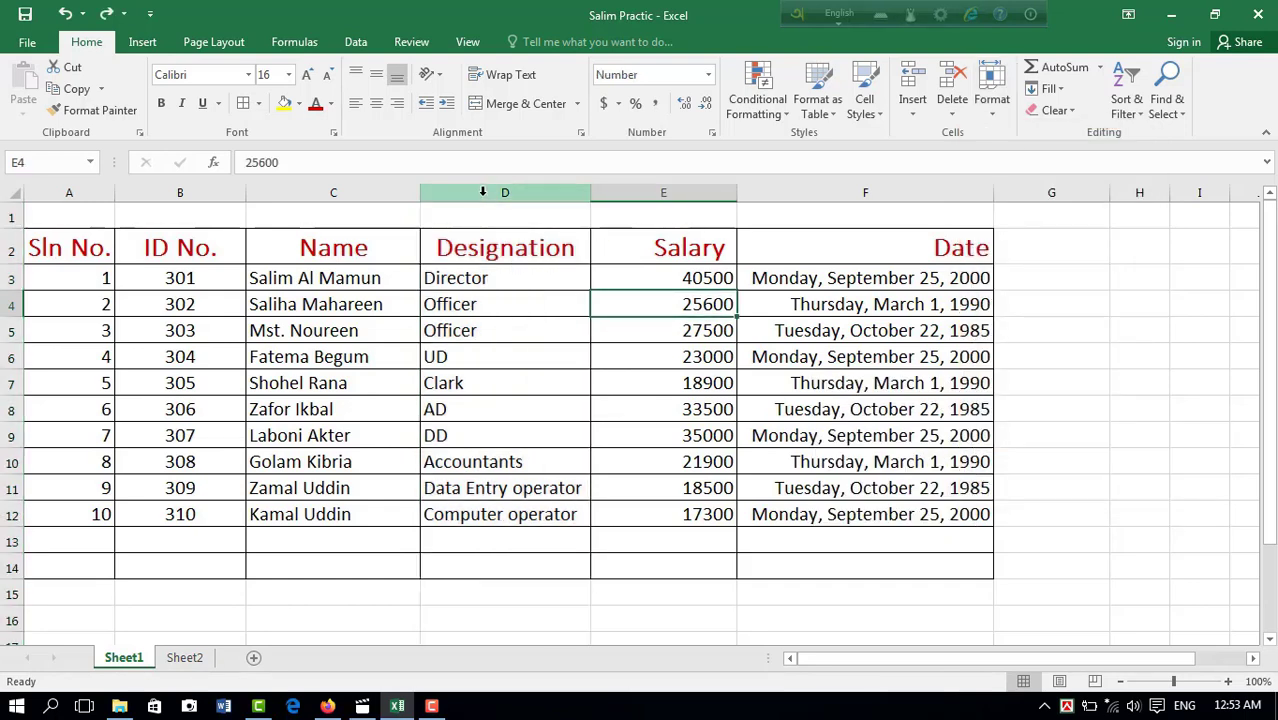
# Step: Fill the entire Designation column with a light orange background colour using Format Cells, and remove the fill
pyautogui.click(482, 194)
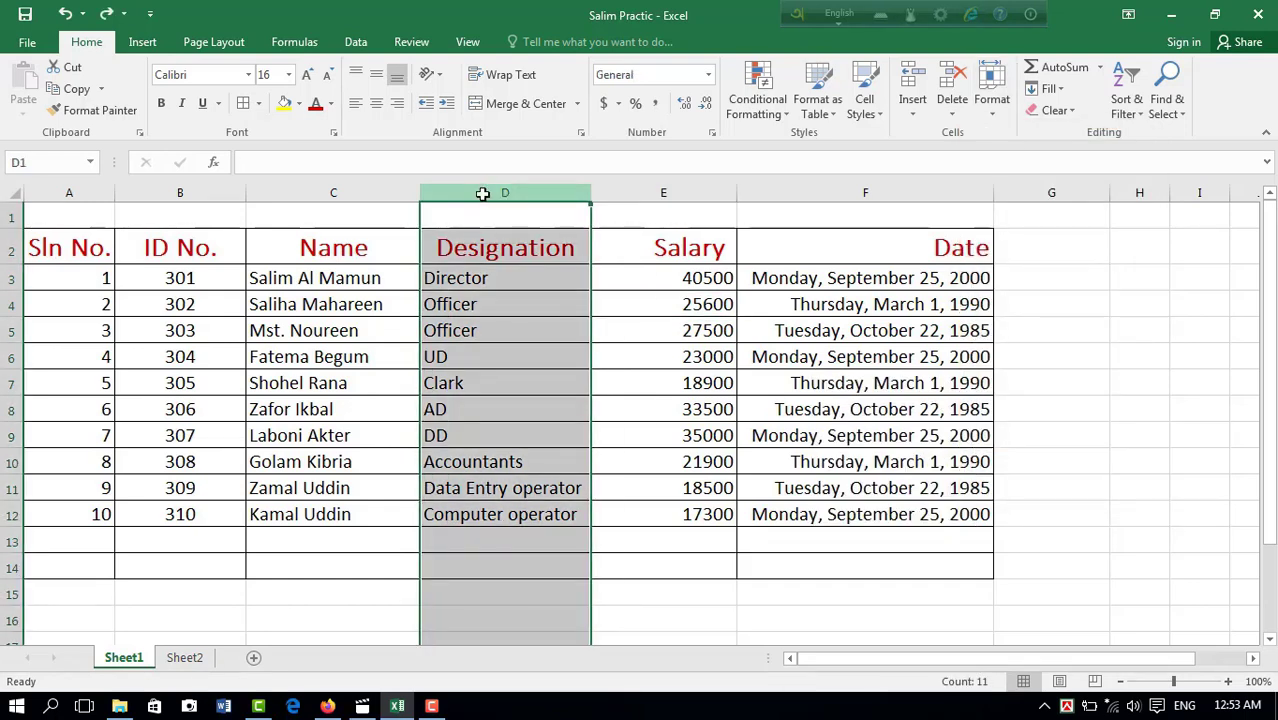
pyautogui.click(990, 88)
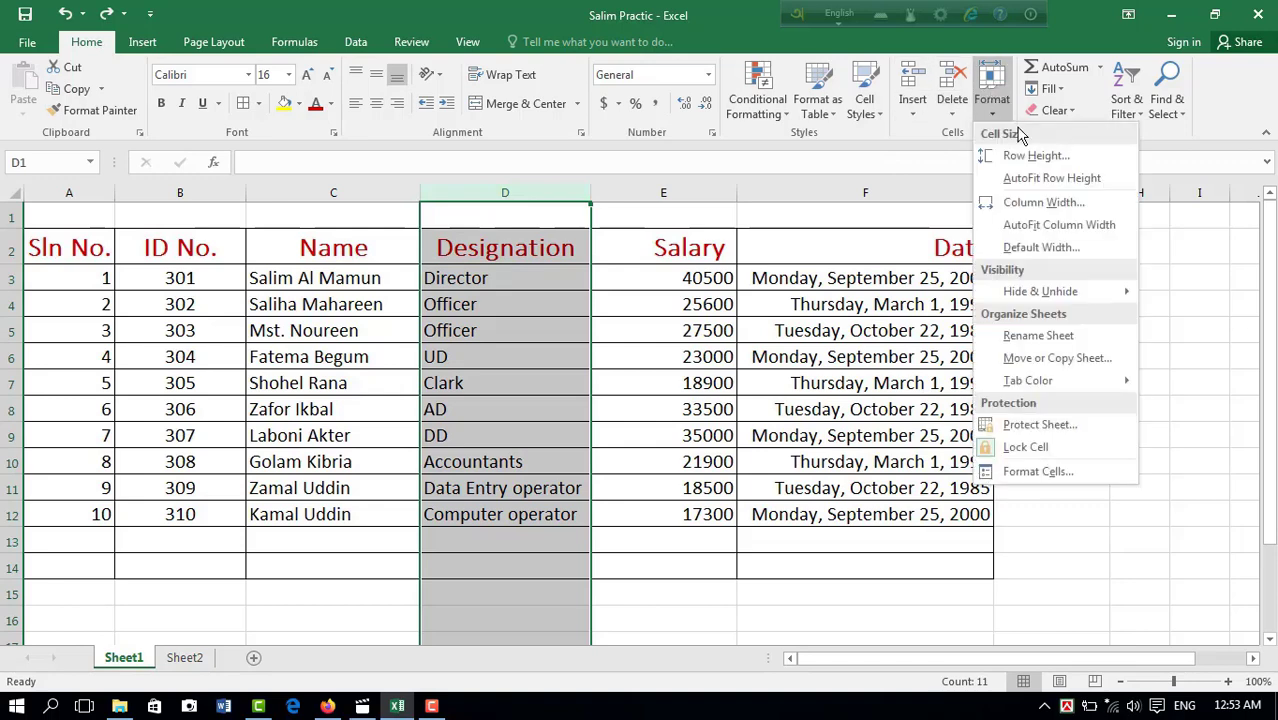
pyautogui.click(1058, 476)
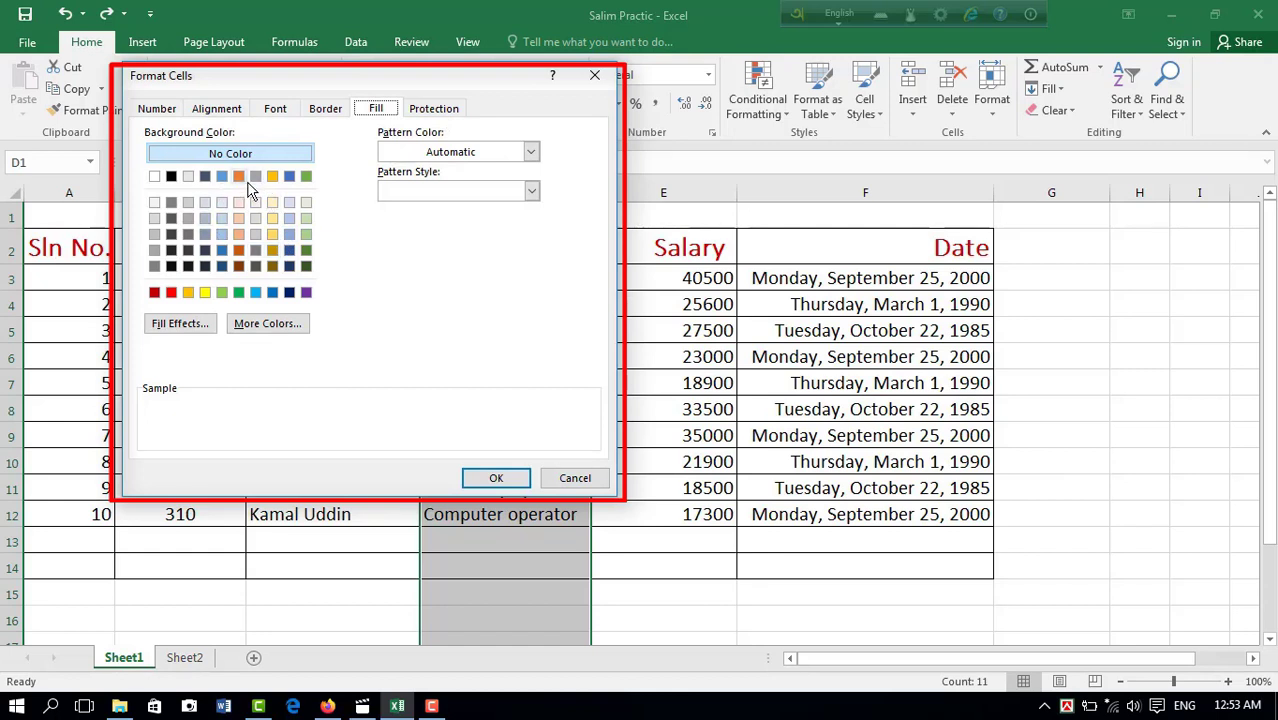
pyautogui.click(306, 203)
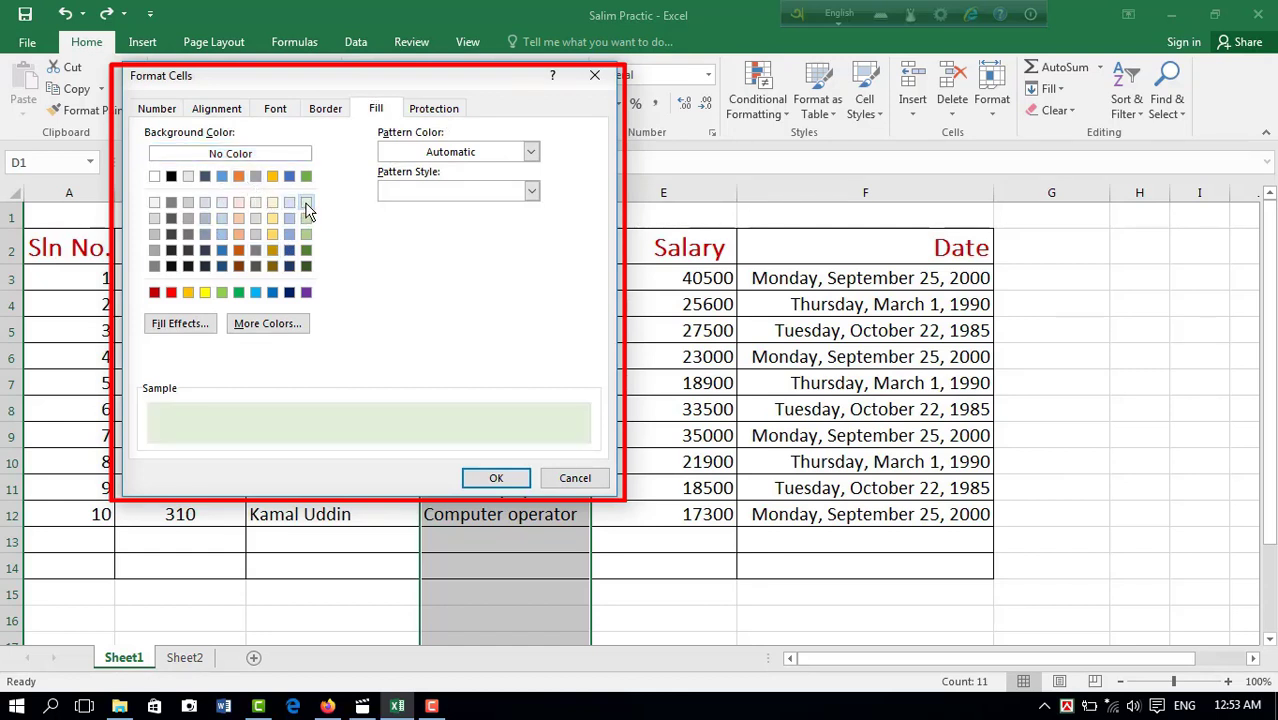
pyautogui.click(239, 233)
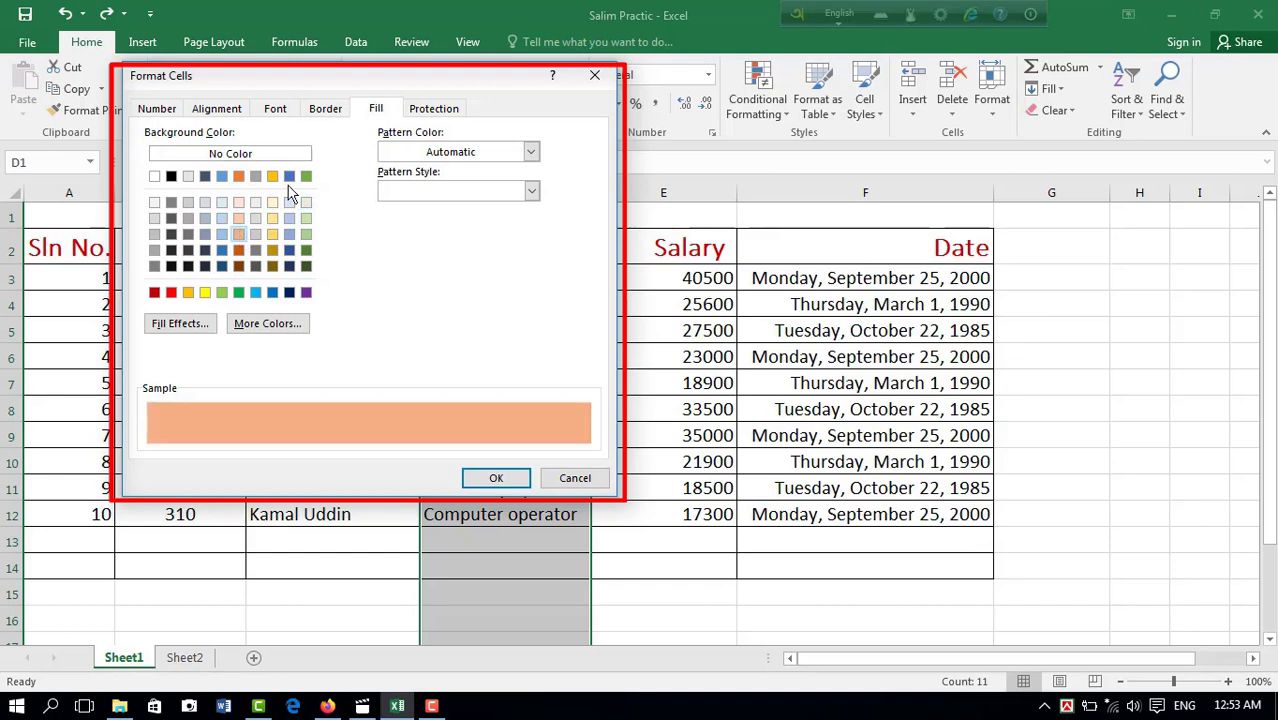
pyautogui.click(326, 110)
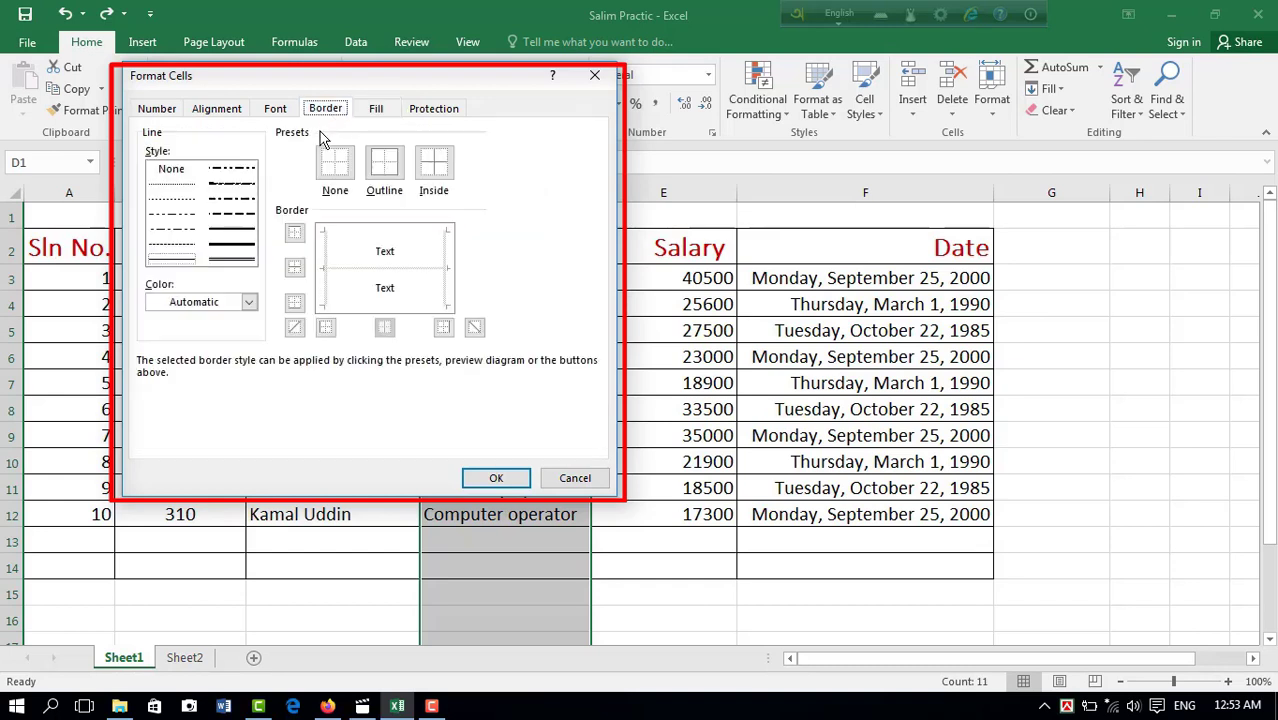
pyautogui.click(243, 262)
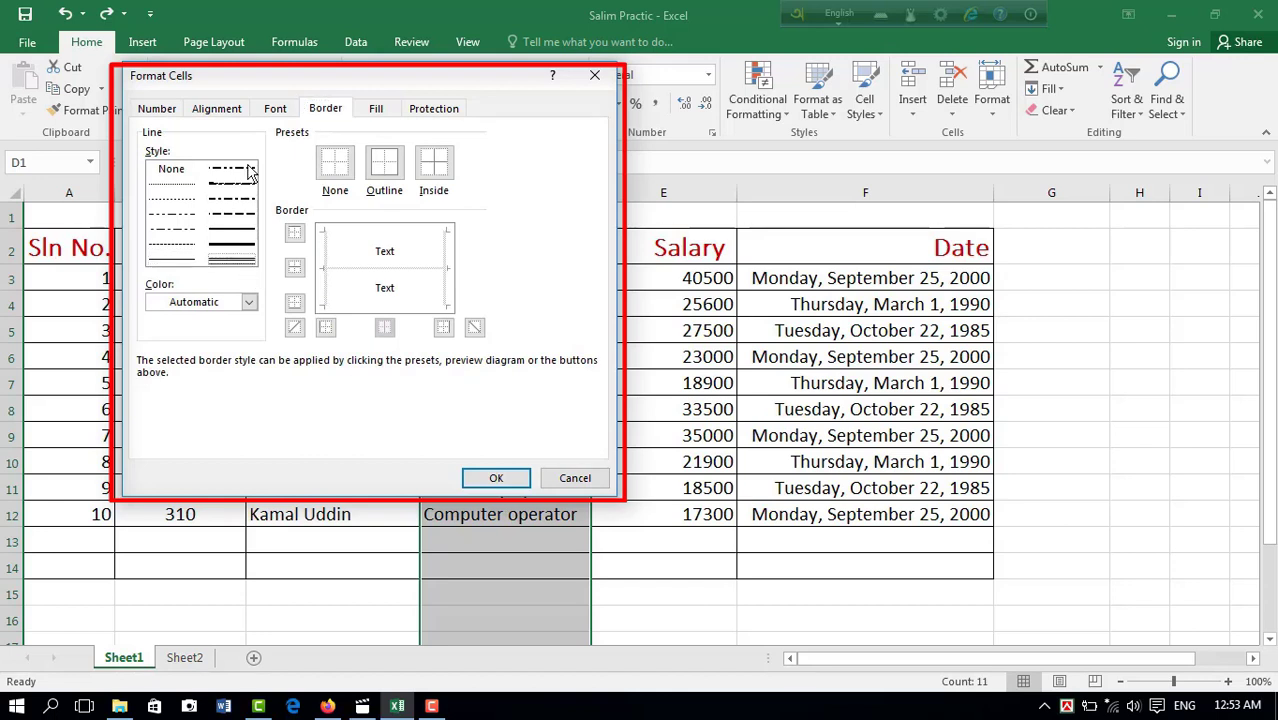
pyautogui.click(386, 112)
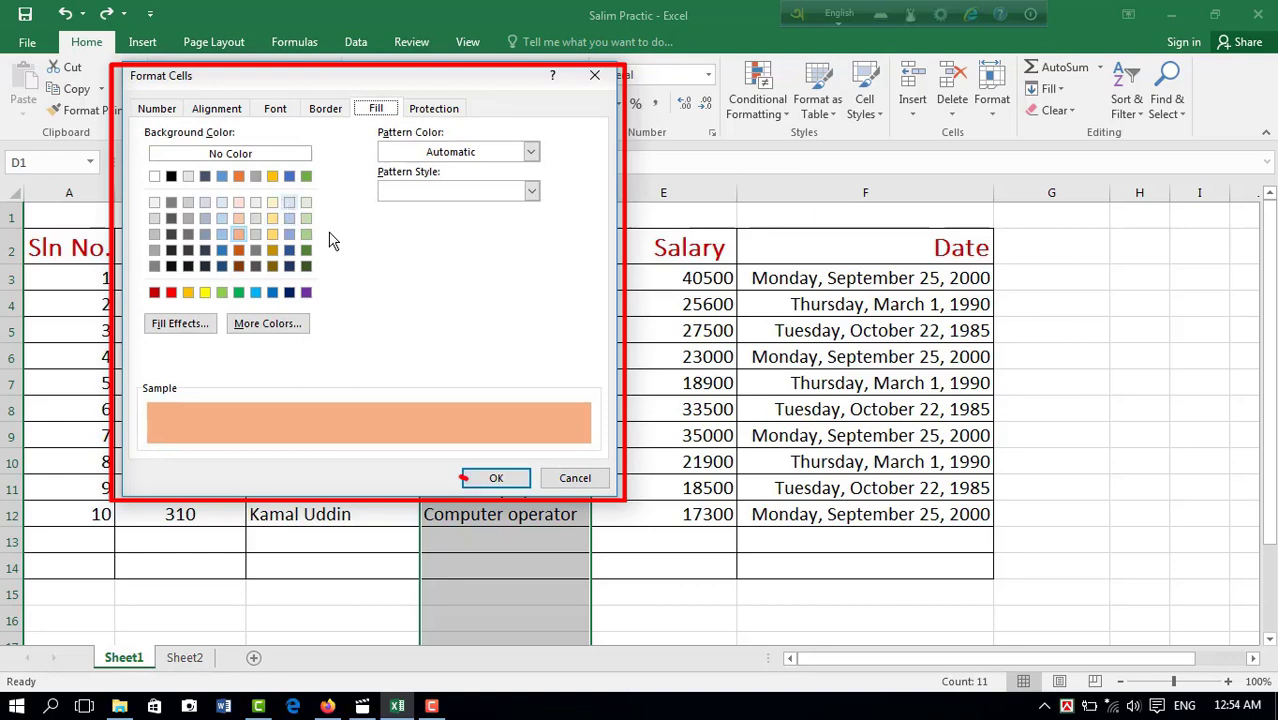
pyautogui.click(496, 478)
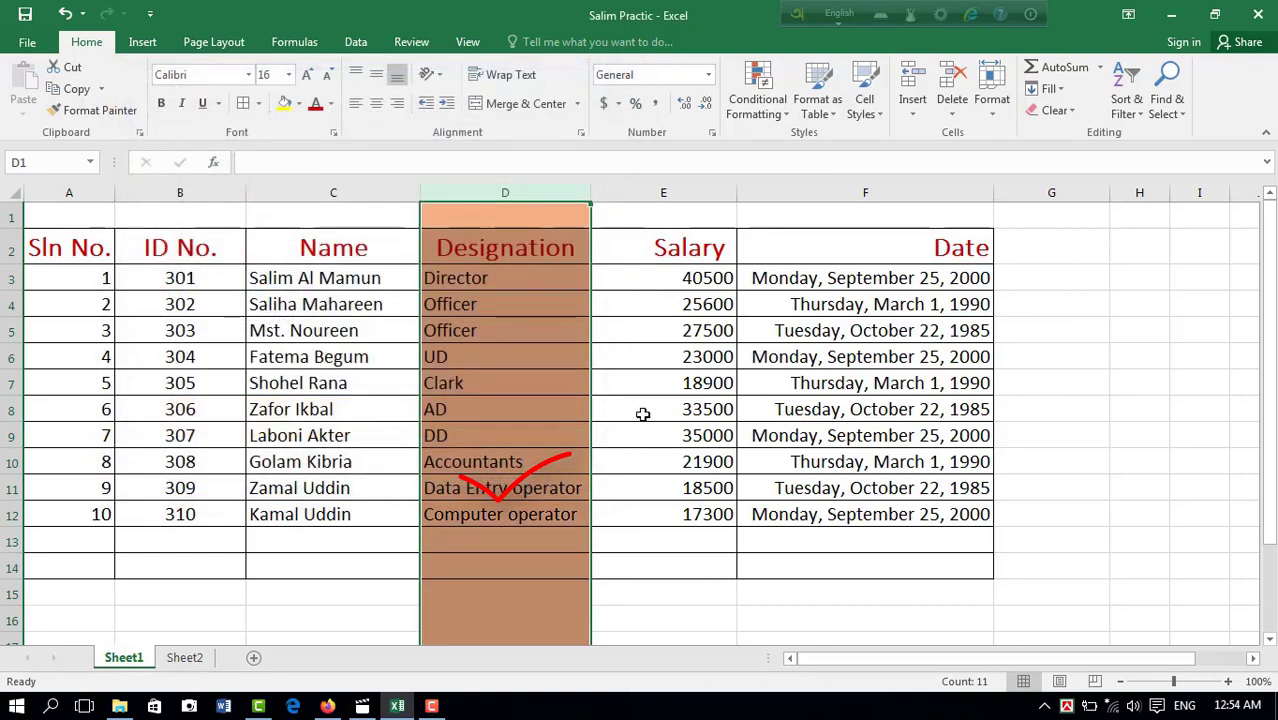
pyautogui.click(639, 411)
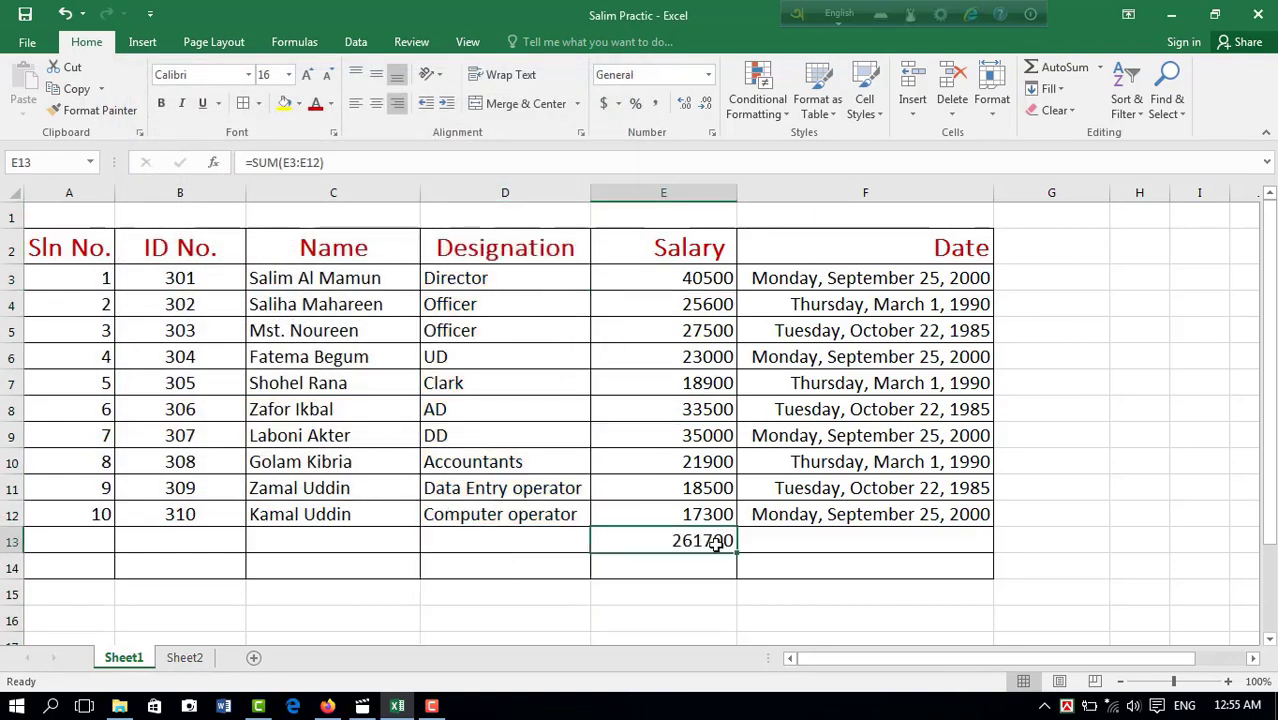
pyautogui.press('Delete')
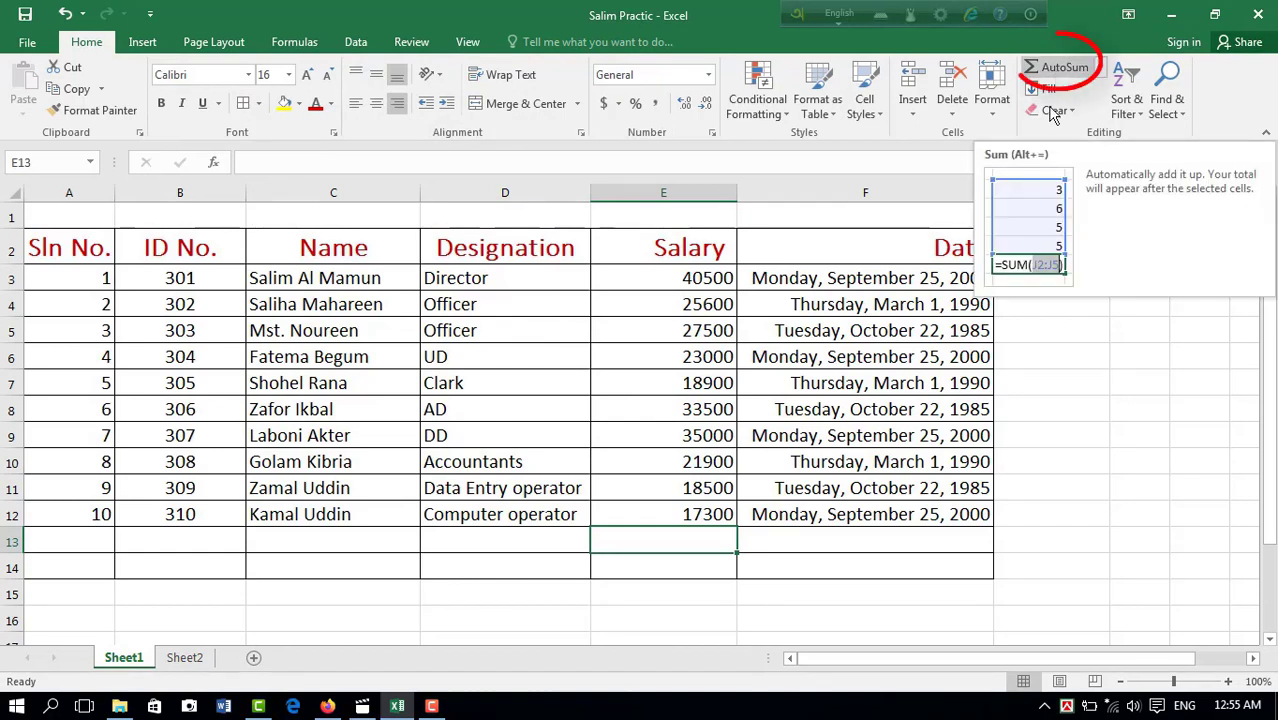
# Step: Total the salaries in E3:E12 in cell E13 with AutoSum
pyautogui.click(793, 609)
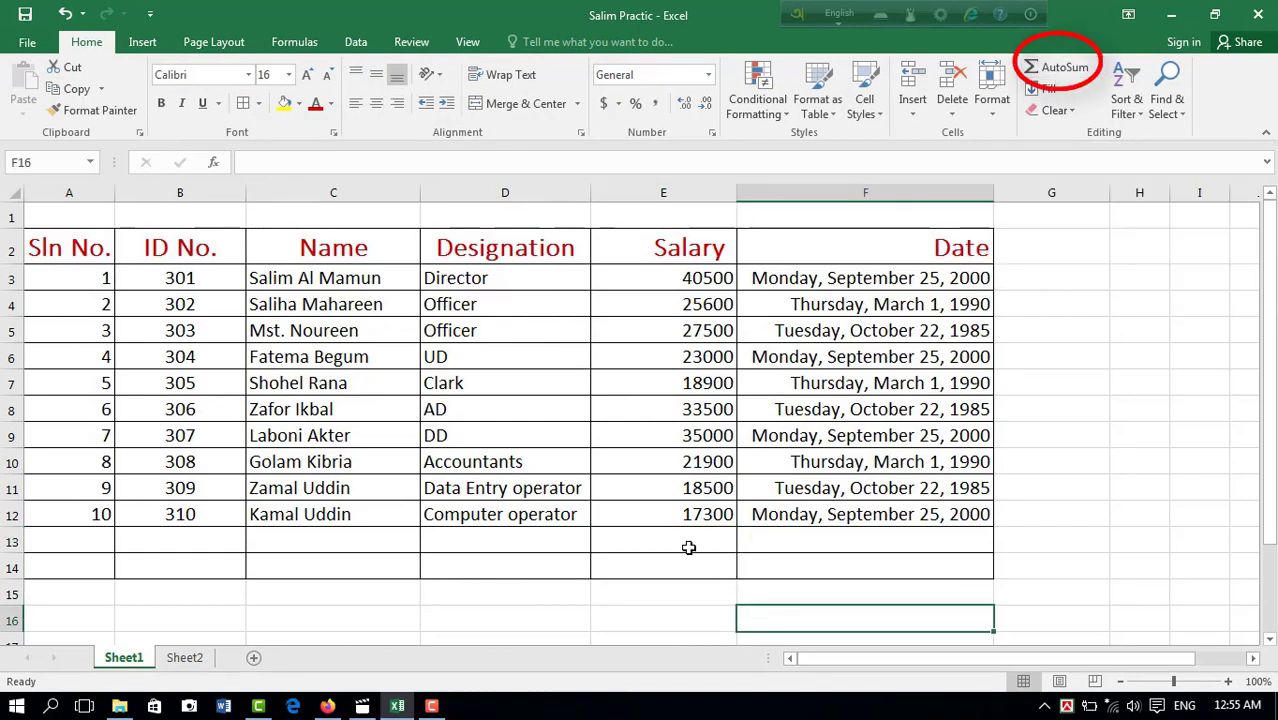
pyautogui.click(688, 547)
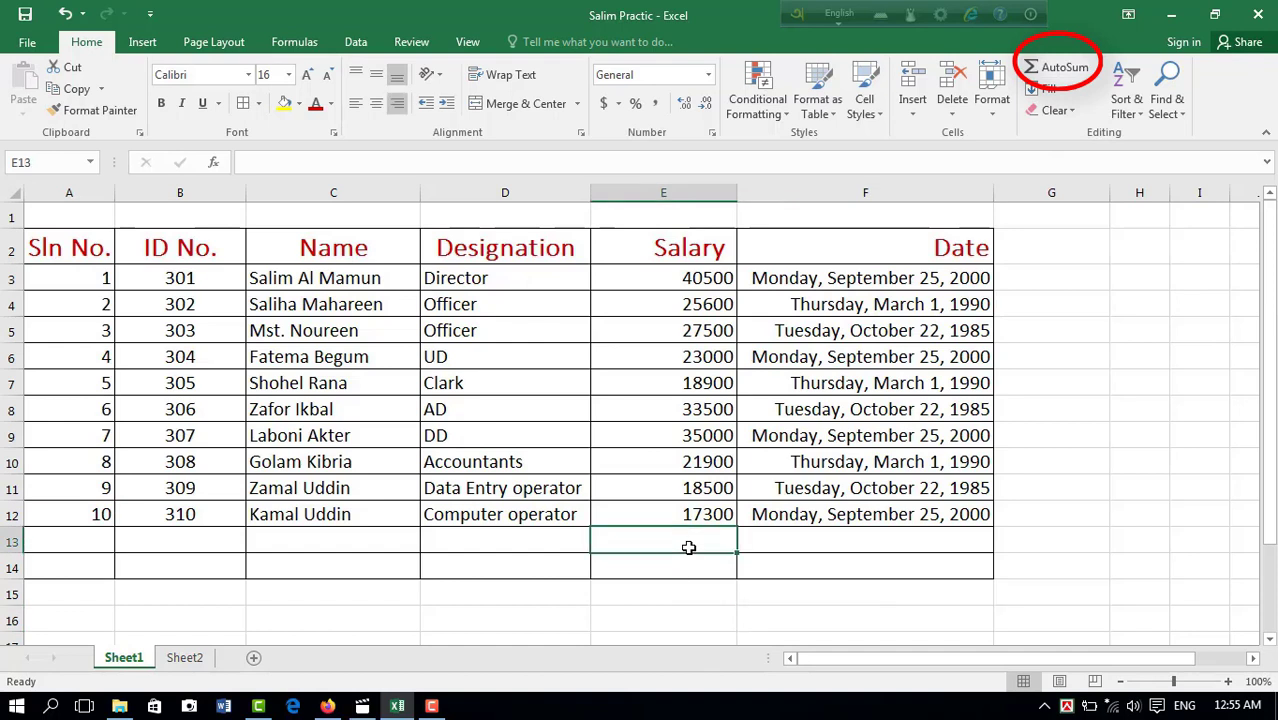
pyautogui.click(1080, 76)
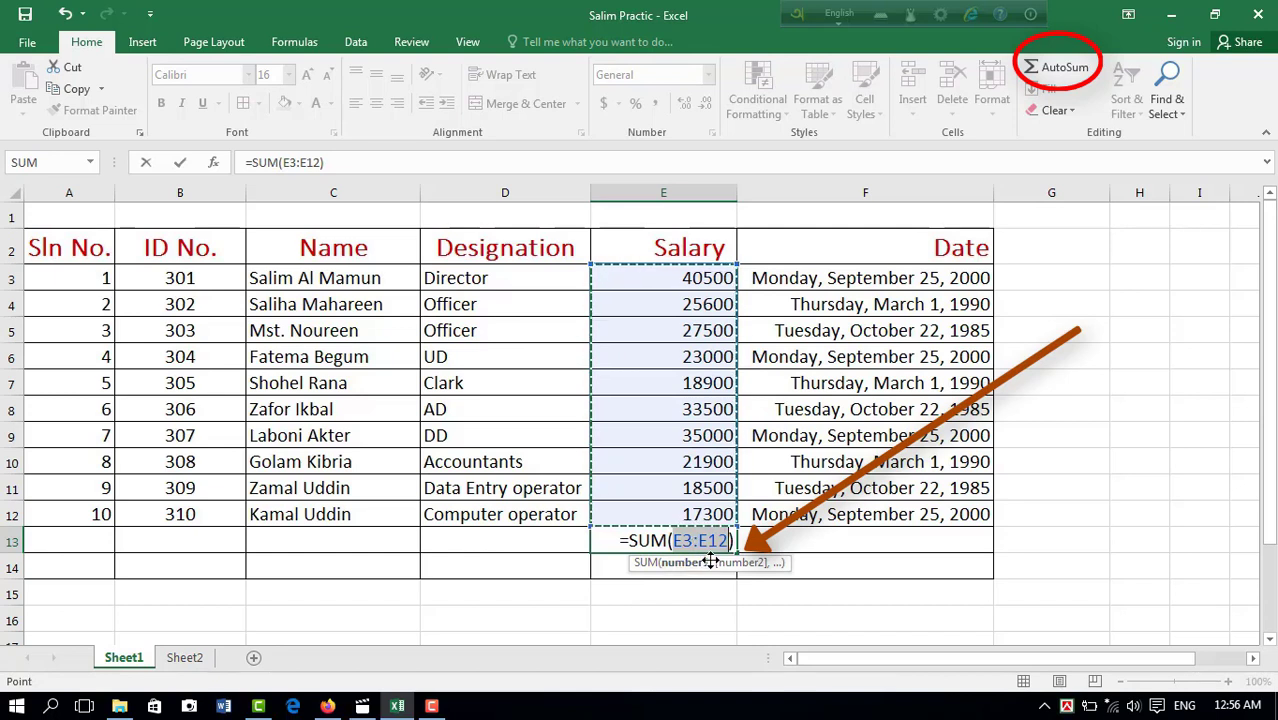
pyautogui.press('Return')
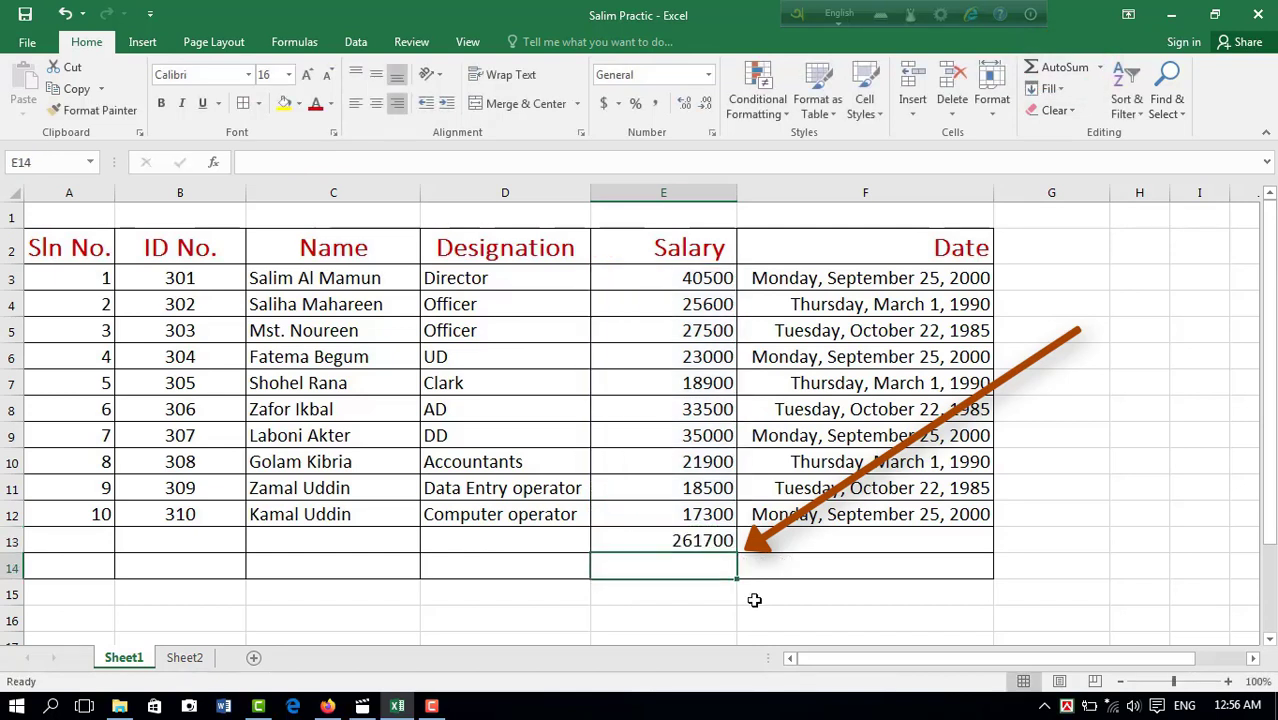
# Step: Clear the total in E13 and use AutoSum there with the range reduced to E6:E12
pyautogui.click(675, 541)
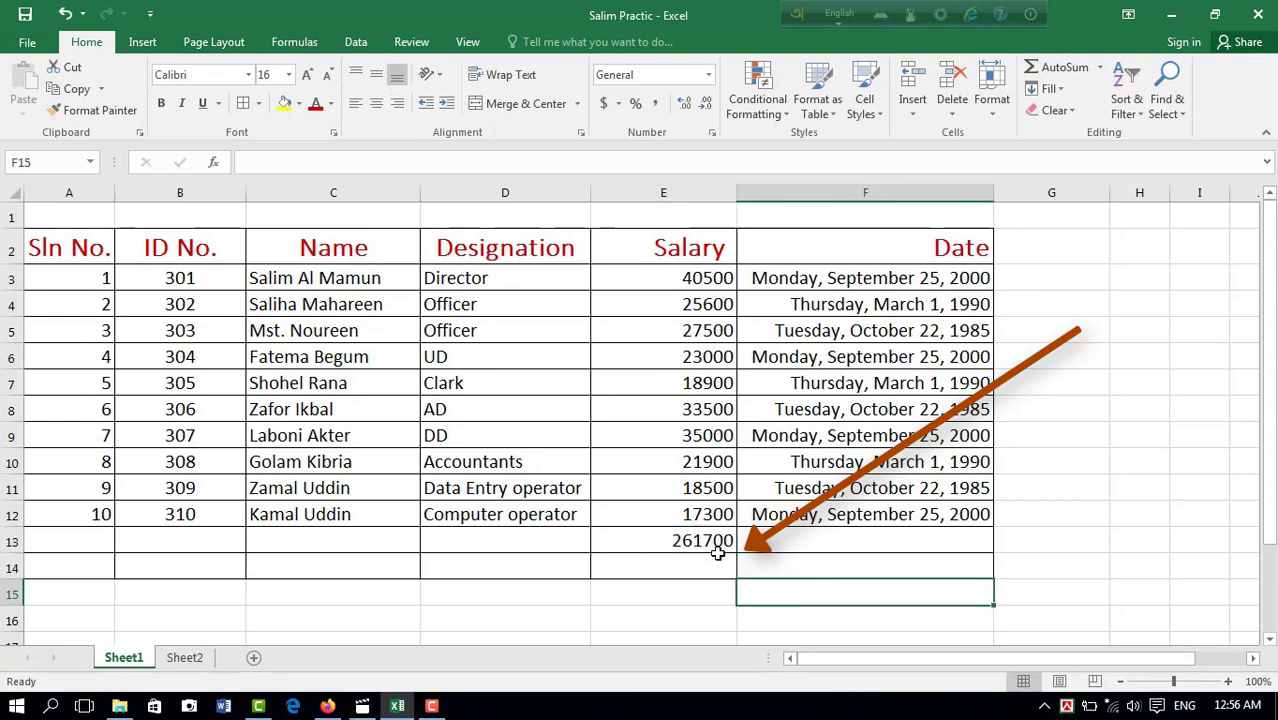
pyautogui.press('Delete')
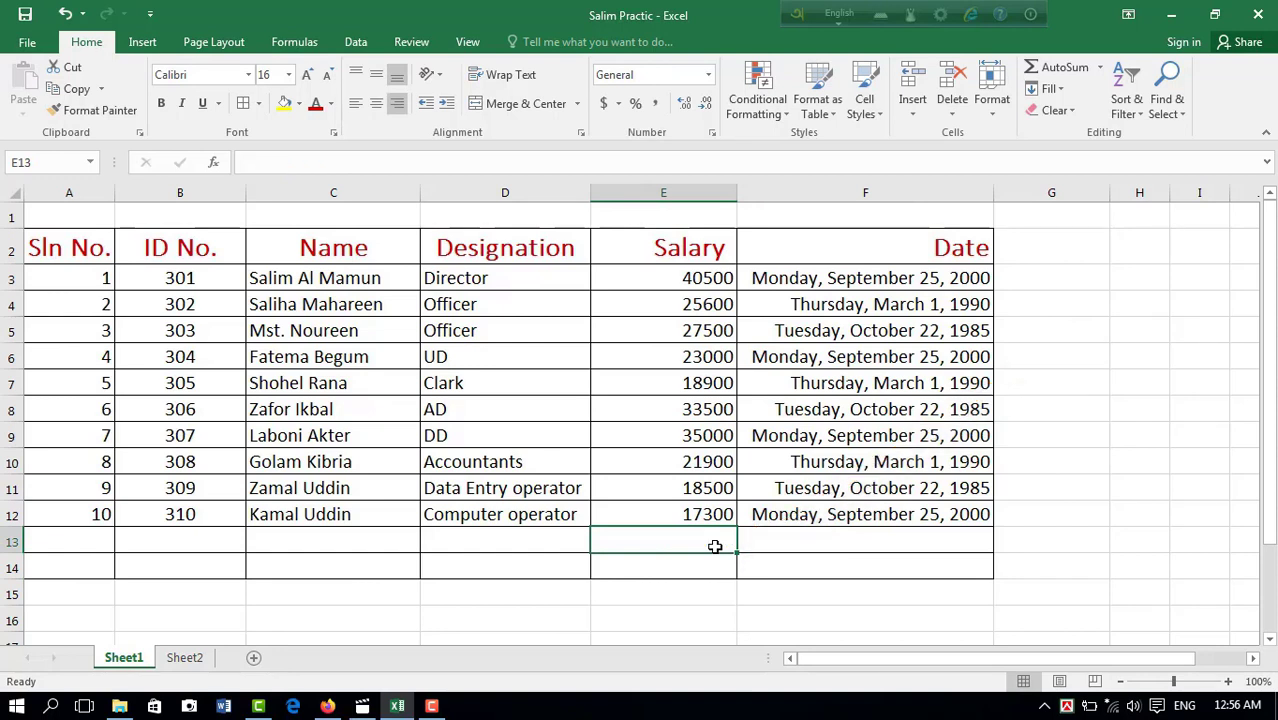
pyautogui.click(1060, 67)
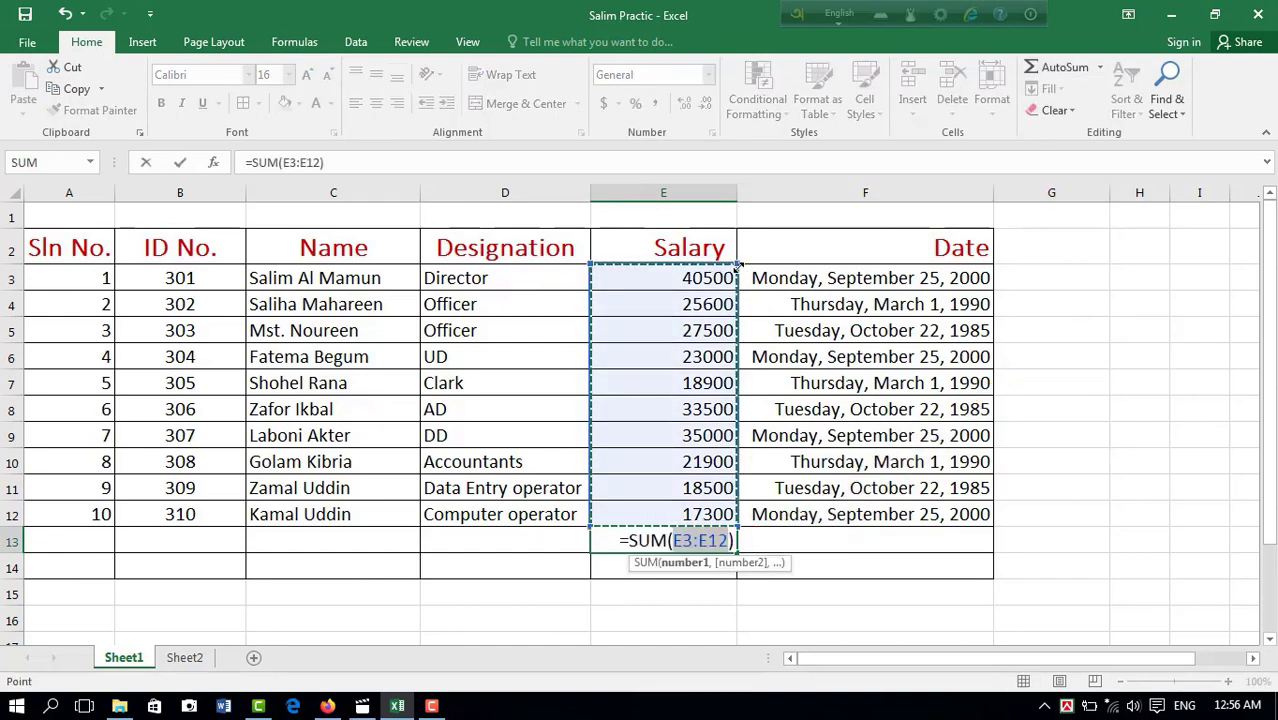
pyautogui.moveTo(737, 266); pyautogui.dragTo(739, 347)
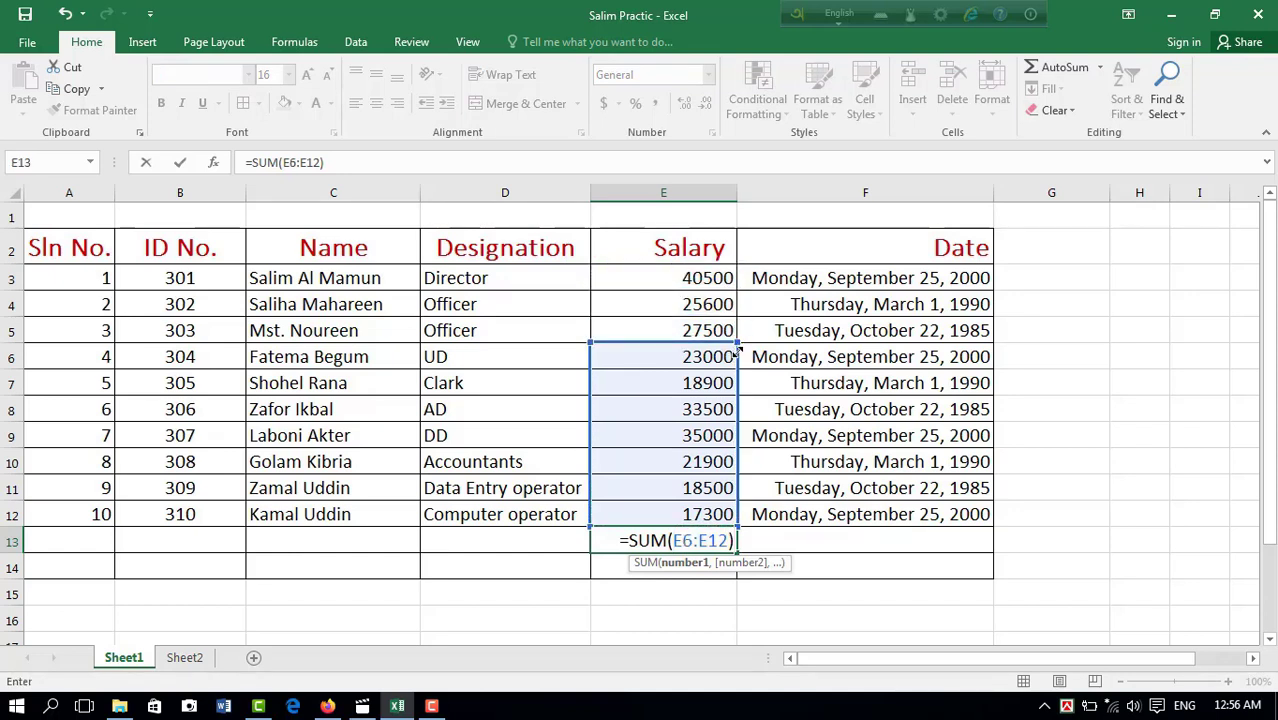
pyautogui.press('Return')
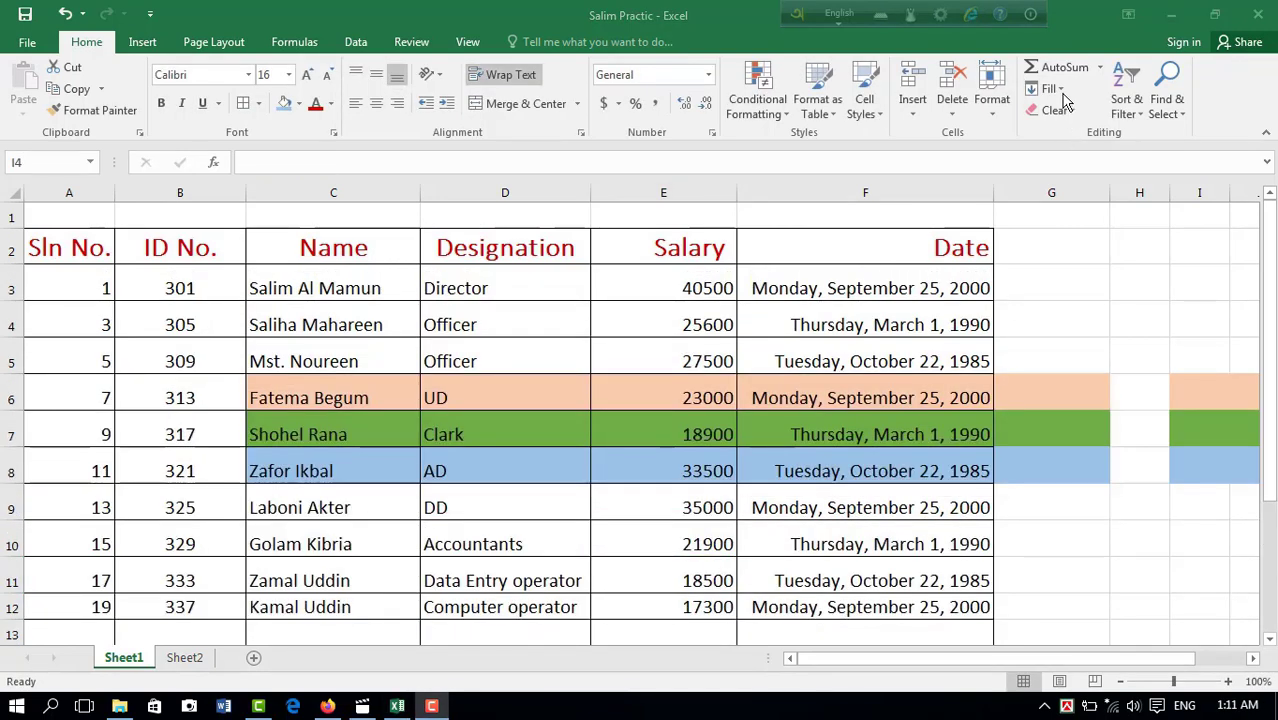
# Step: Fill Down into the Clark cell D7 from the cell above, and undo the fill
pyautogui.click(1060, 90)
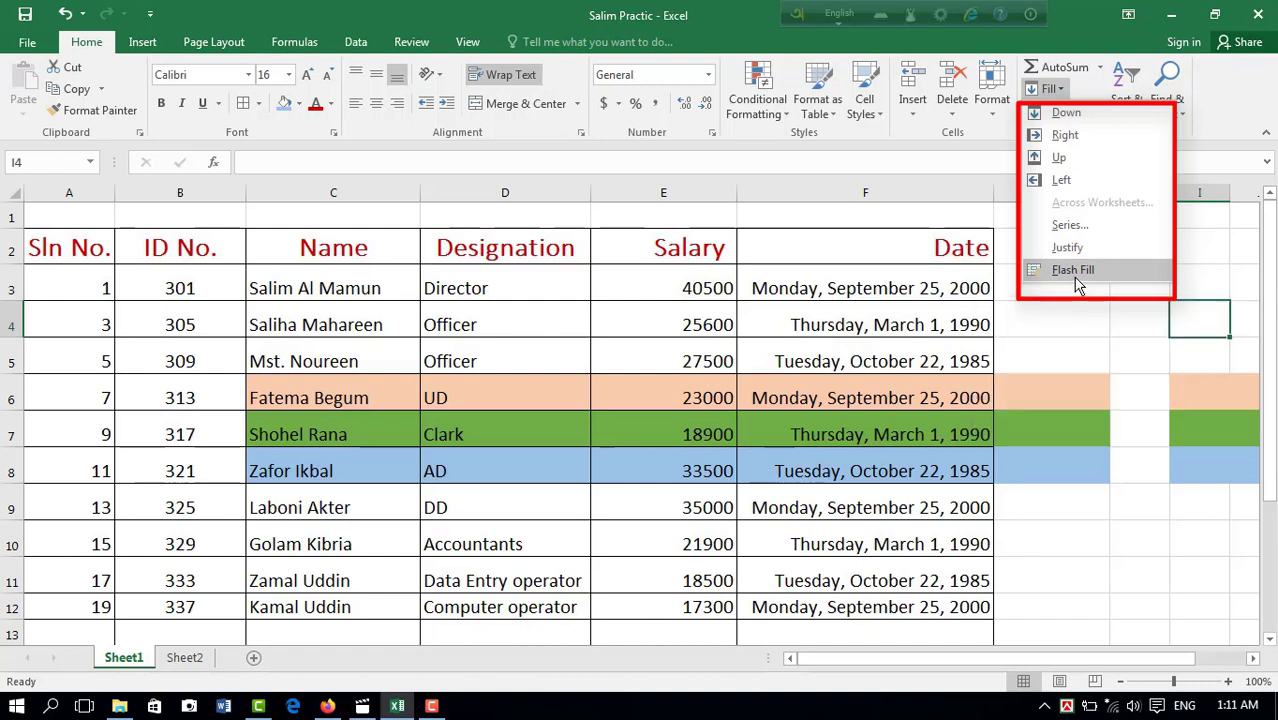
pyautogui.click(445, 508)
pyautogui.click(470, 435)
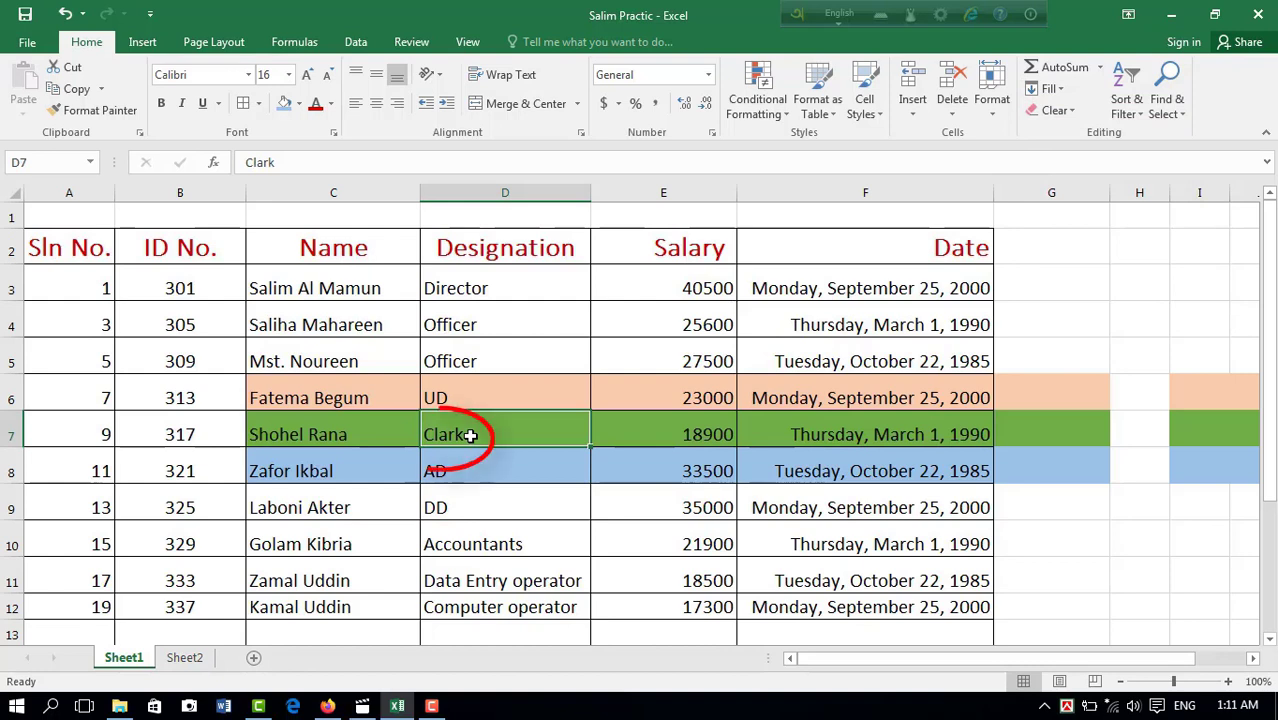
pyautogui.click(1058, 89)
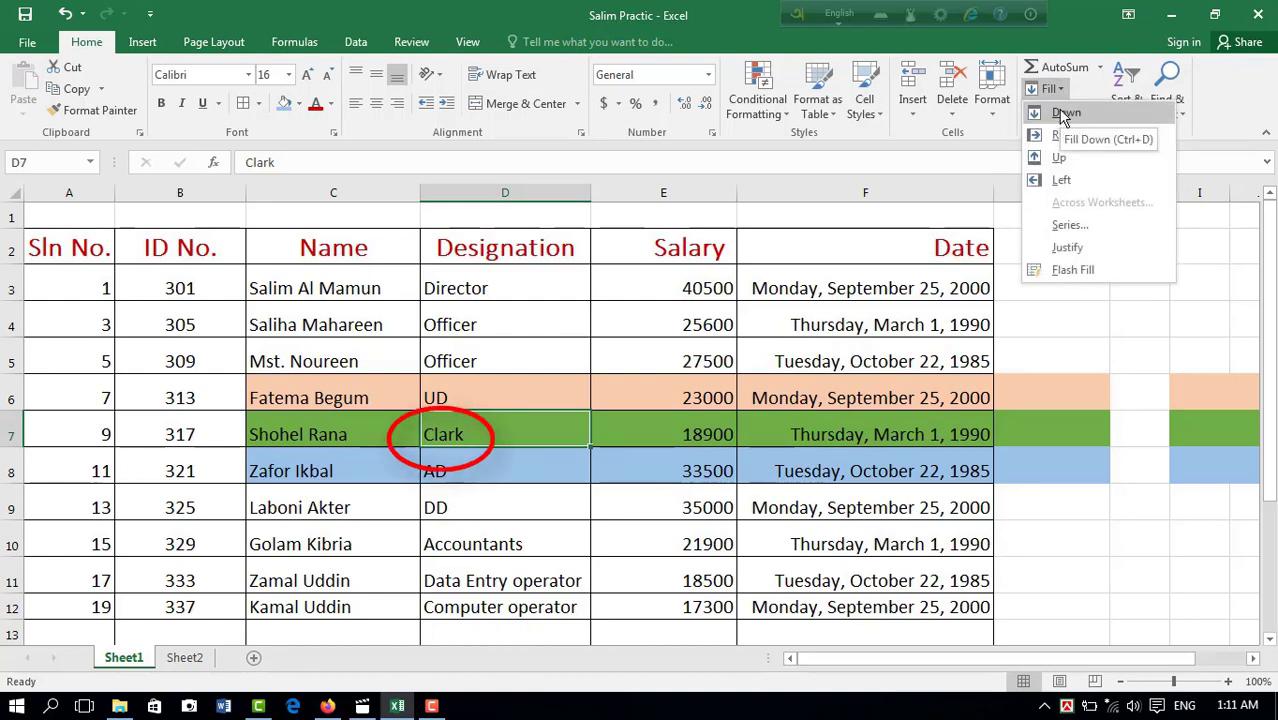
pyautogui.click(1064, 112)
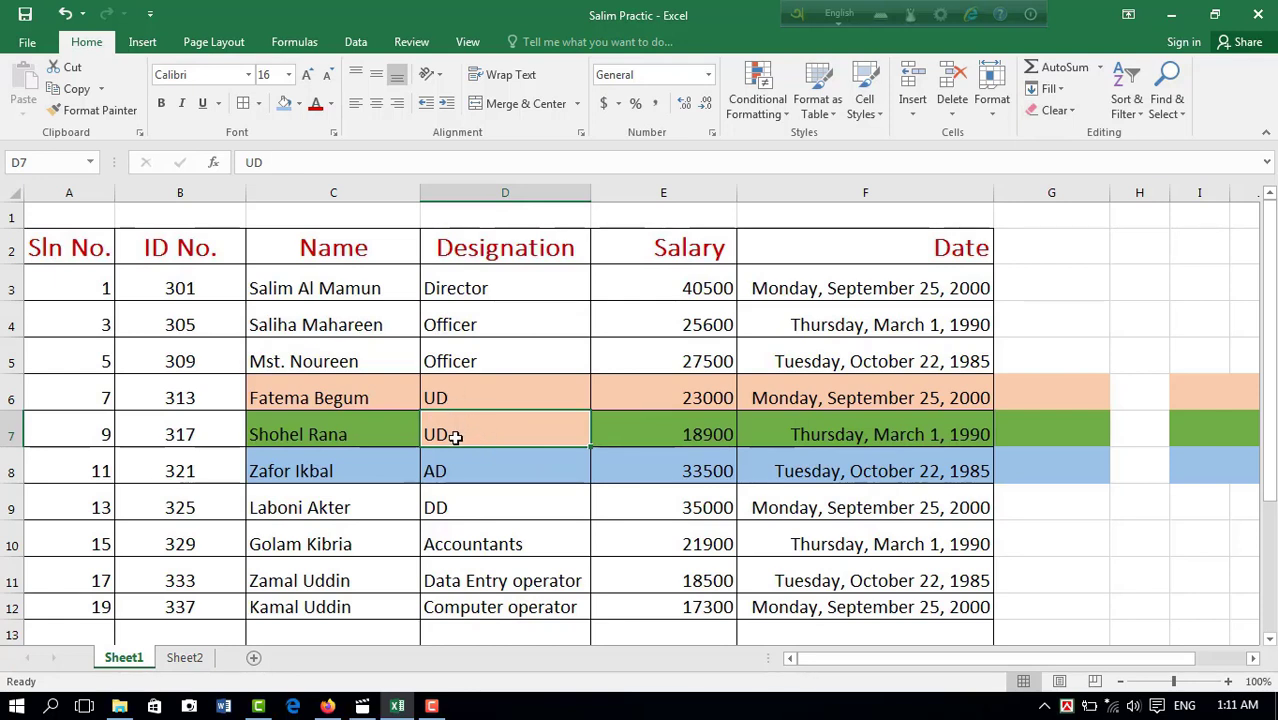
pyautogui.hotkey('ctrl', 'z')
pyautogui.click(1050, 88)
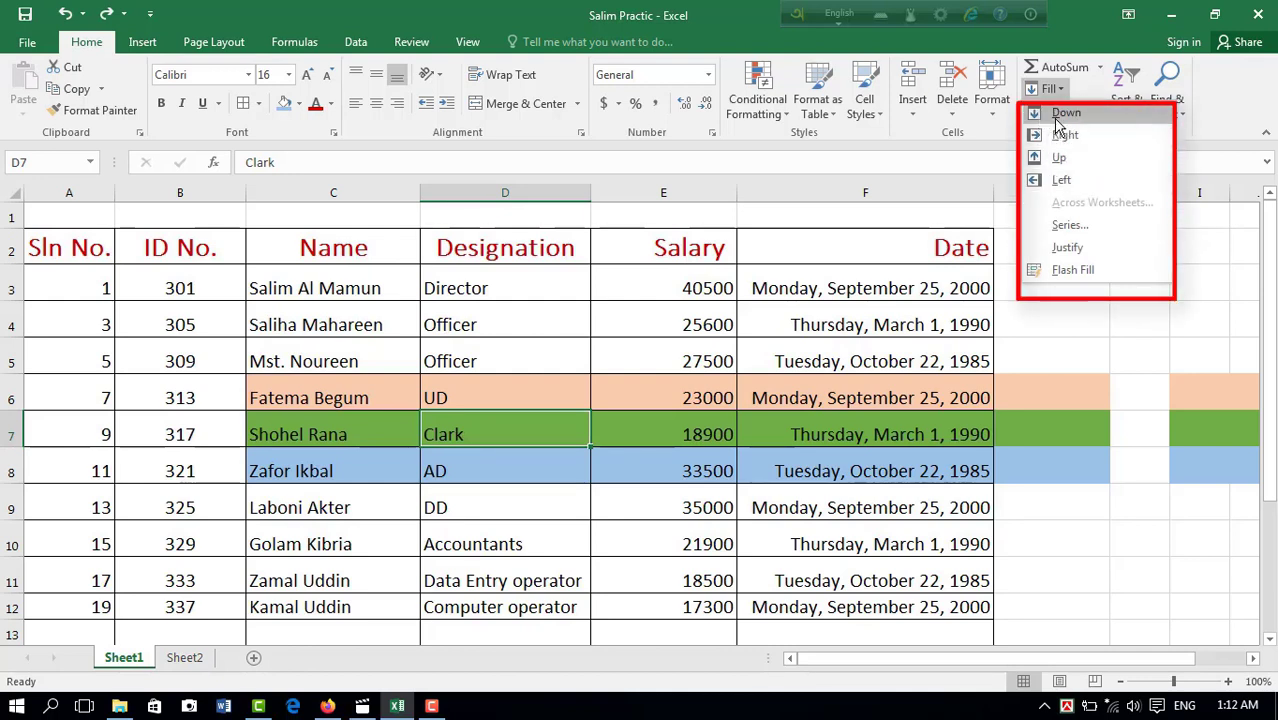
pyautogui.press('Escape')
# Step: Enter 3 in cell H2 as a trial value, and clear the cell
pyautogui.click(1139, 256)
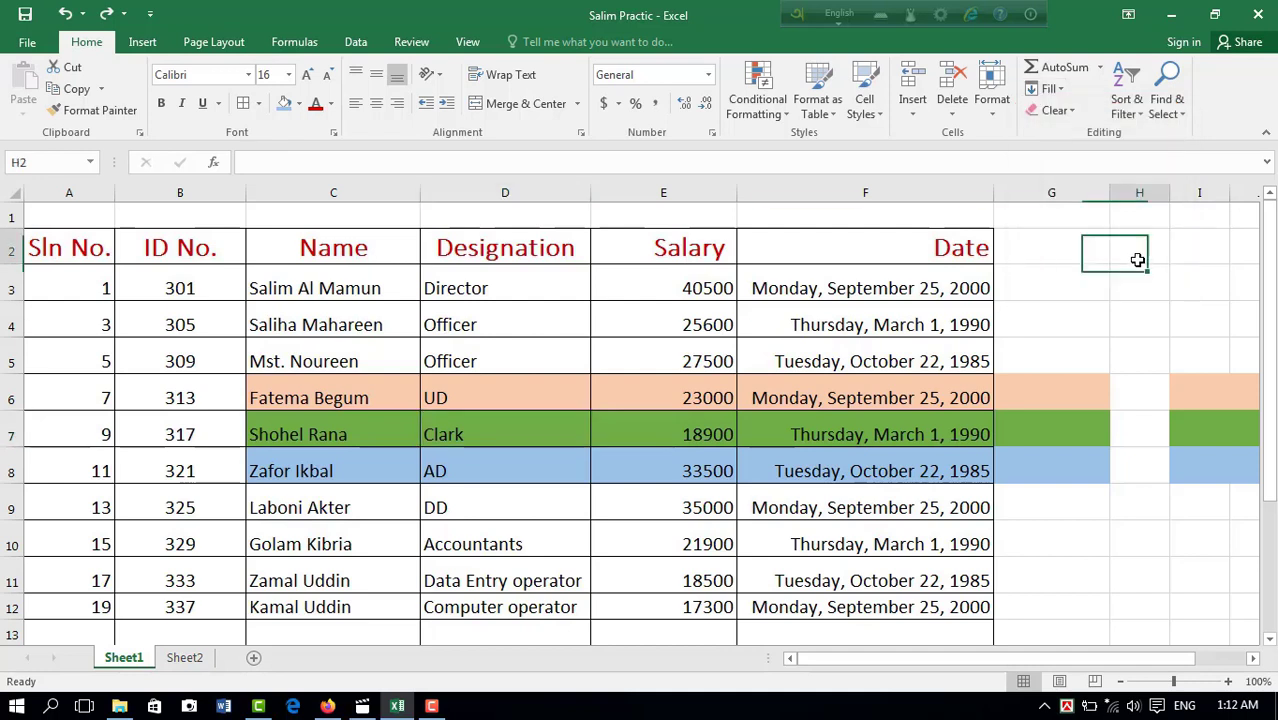
pyautogui.write('3')
pyautogui.click(1185, 365)
pyautogui.click(1050, 88)
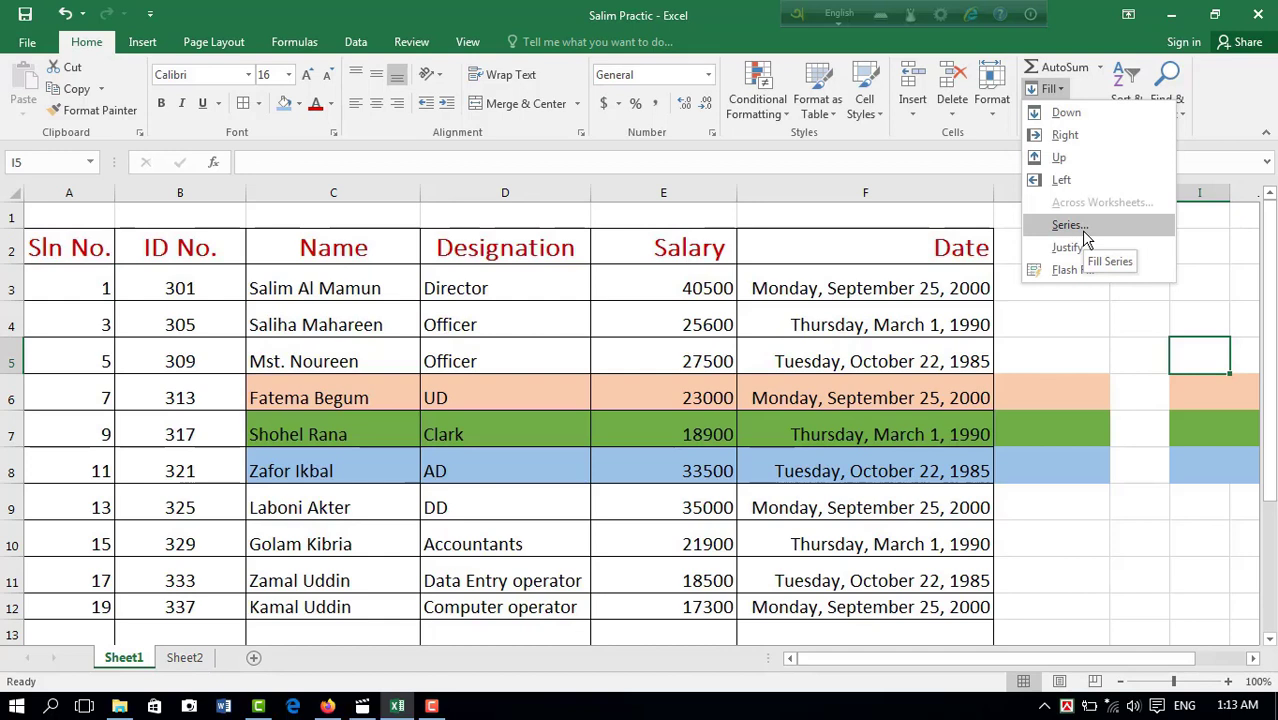
pyautogui.click(1116, 339)
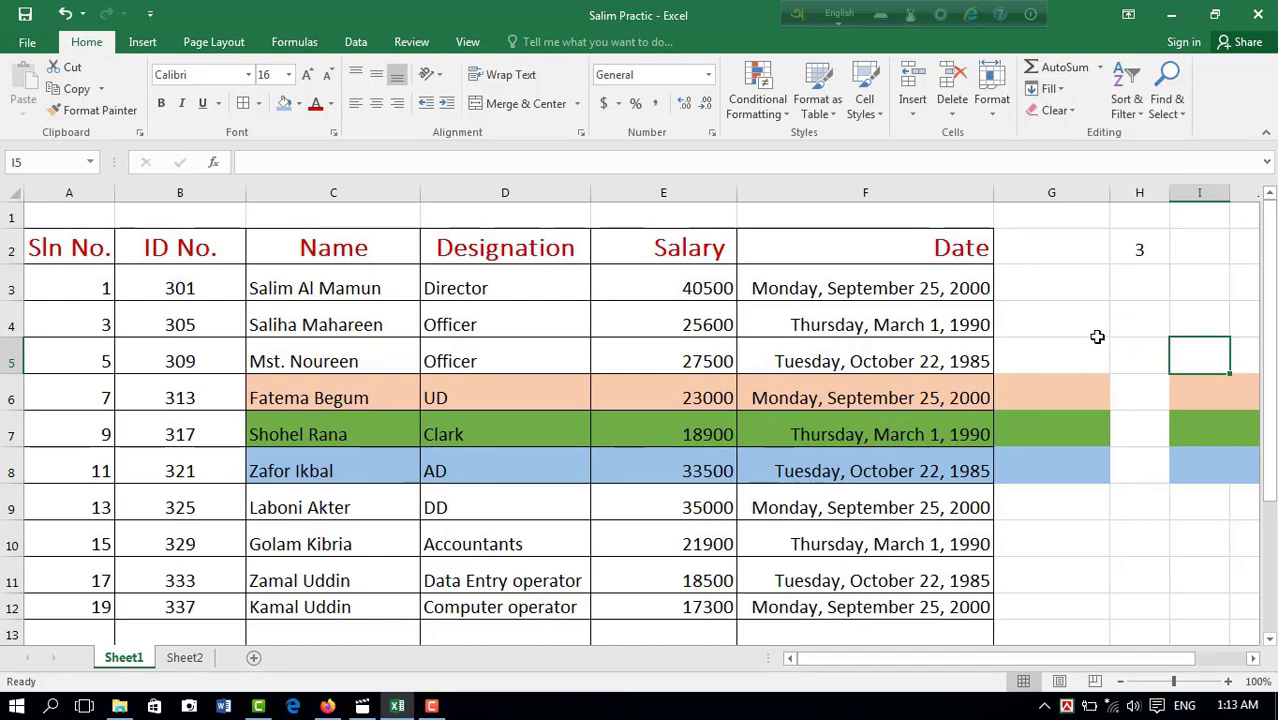
pyautogui.click(1189, 287)
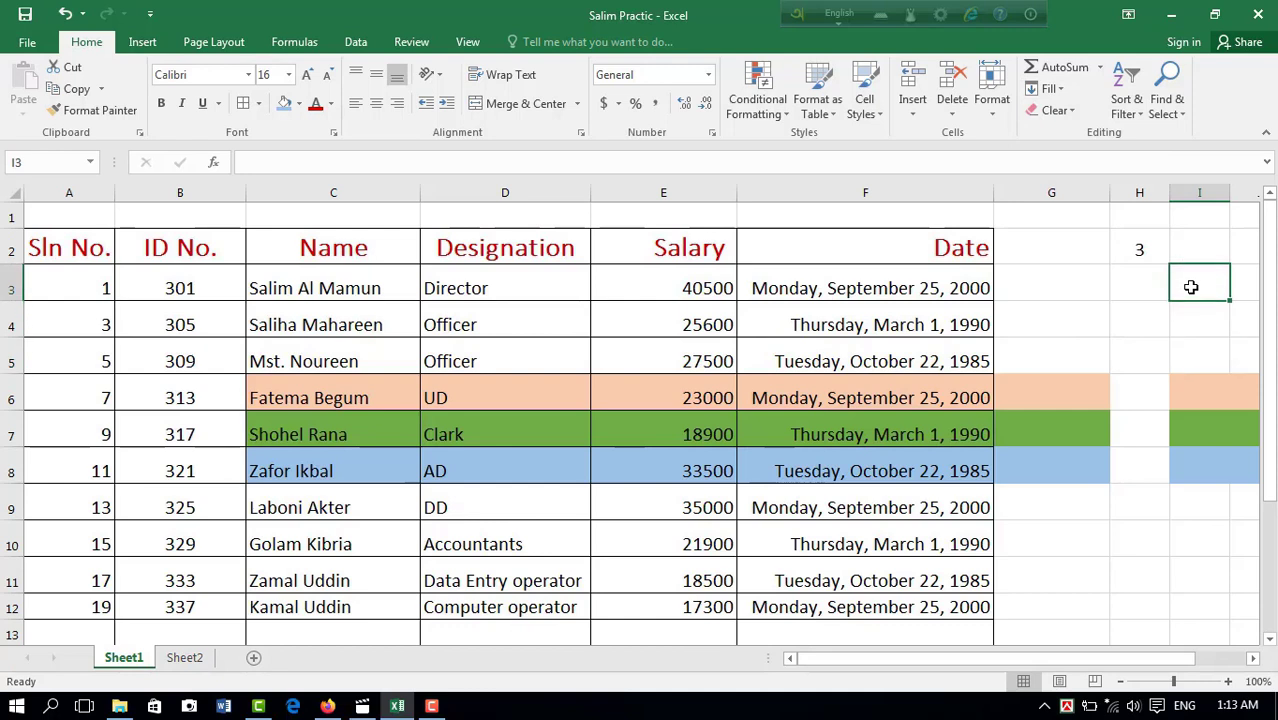
# Step: Enter 7 in H2 and fill H2:H12 with a linear column series using a step value of 5
pyautogui.click(1145, 249)
pyautogui.write('7')
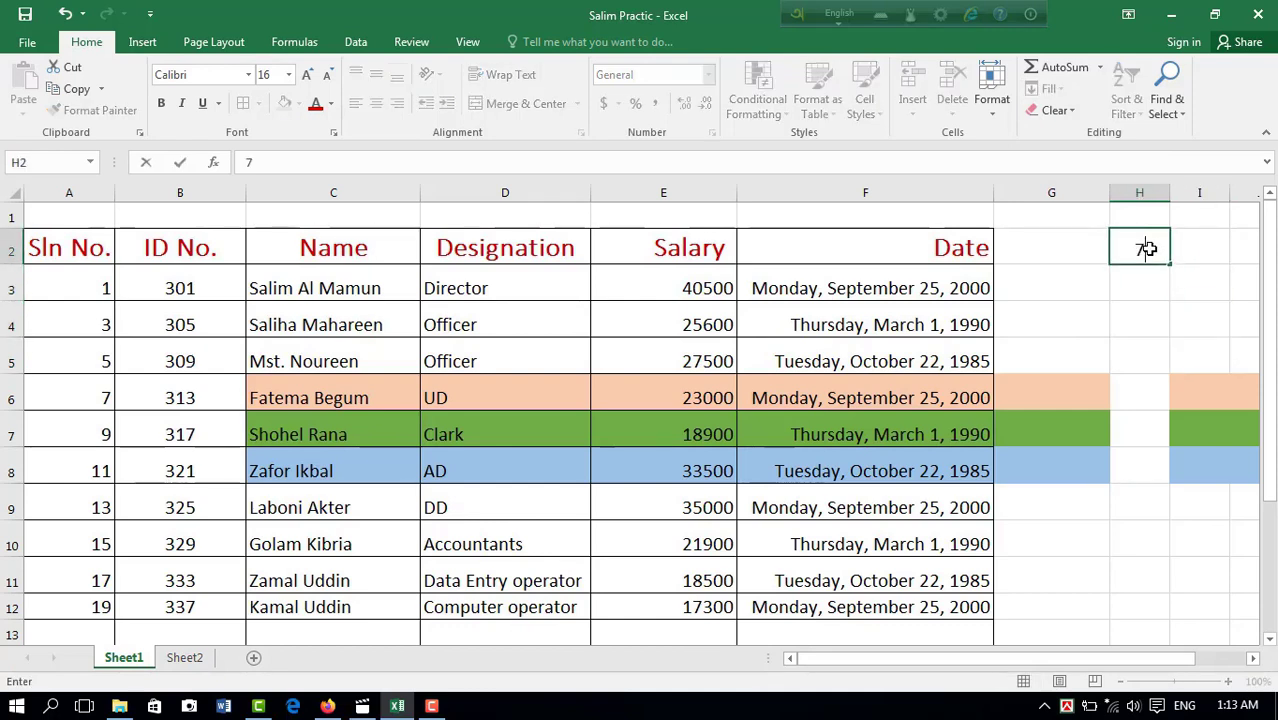
pyautogui.click(1221, 357)
pyautogui.click(1144, 250)
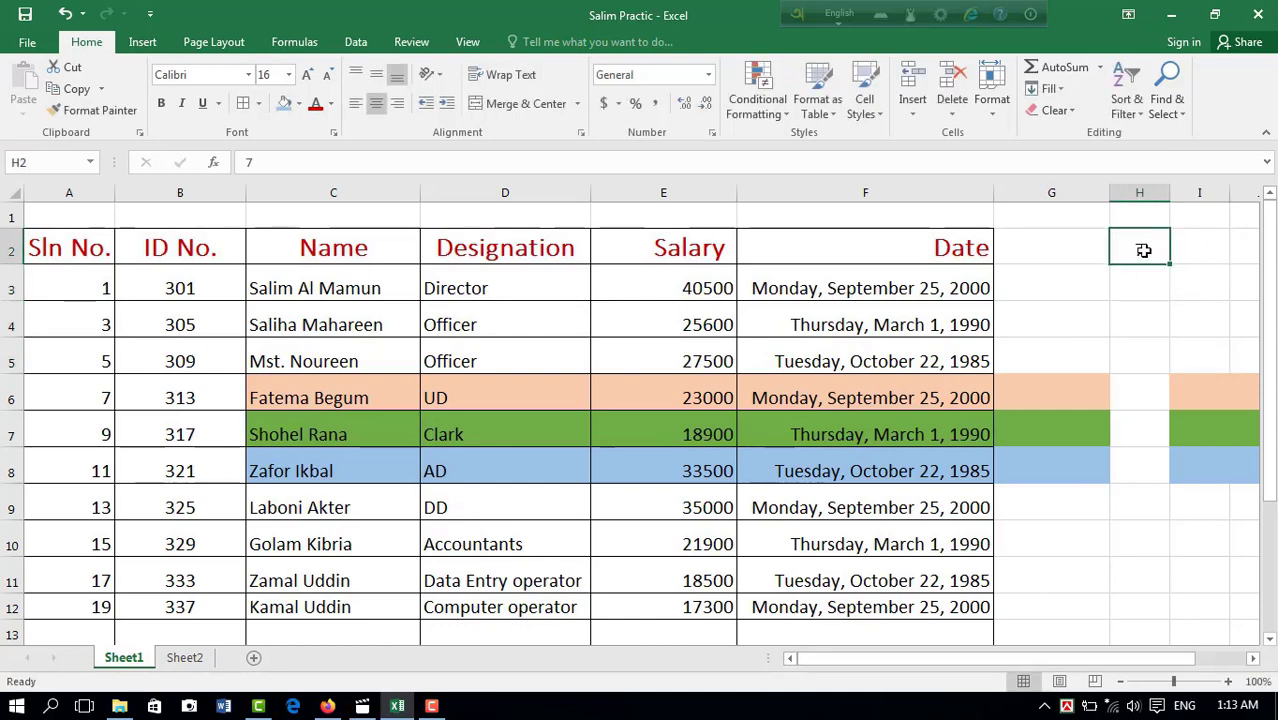
pyautogui.moveTo(1144, 250); pyautogui.dragTo(1140, 607)
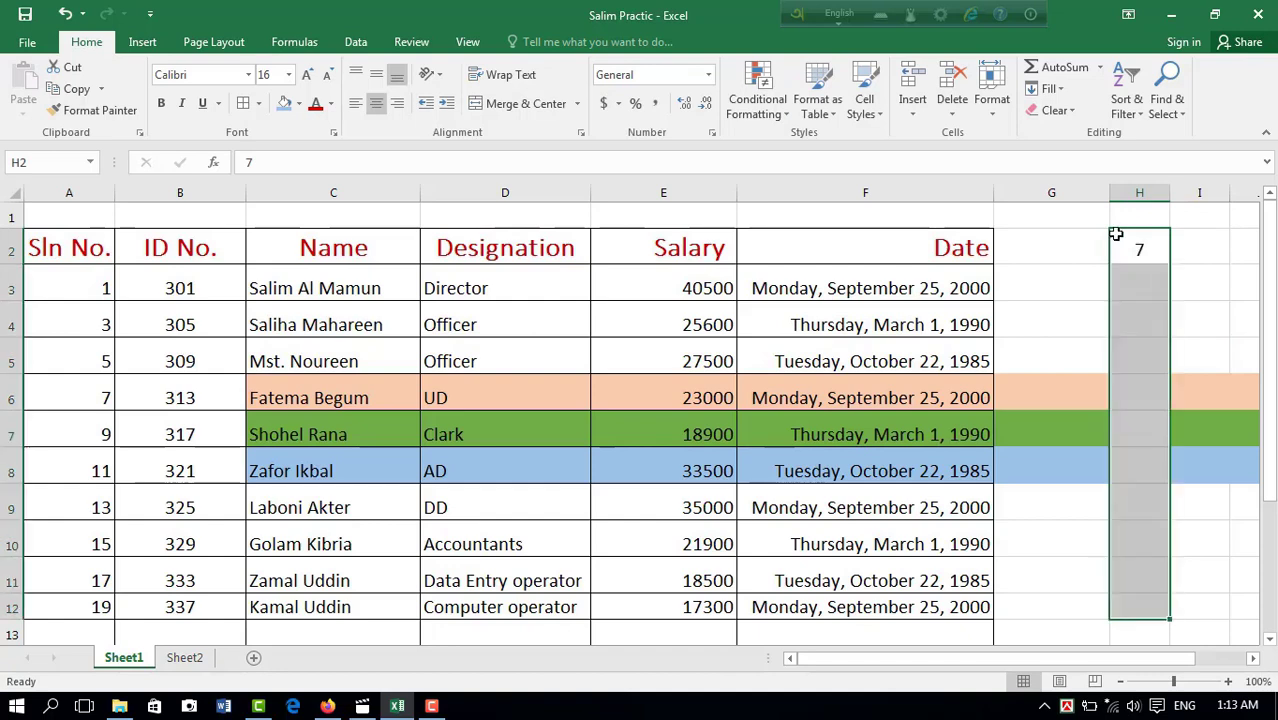
pyautogui.click(1066, 95)
pyautogui.click(1070, 222)
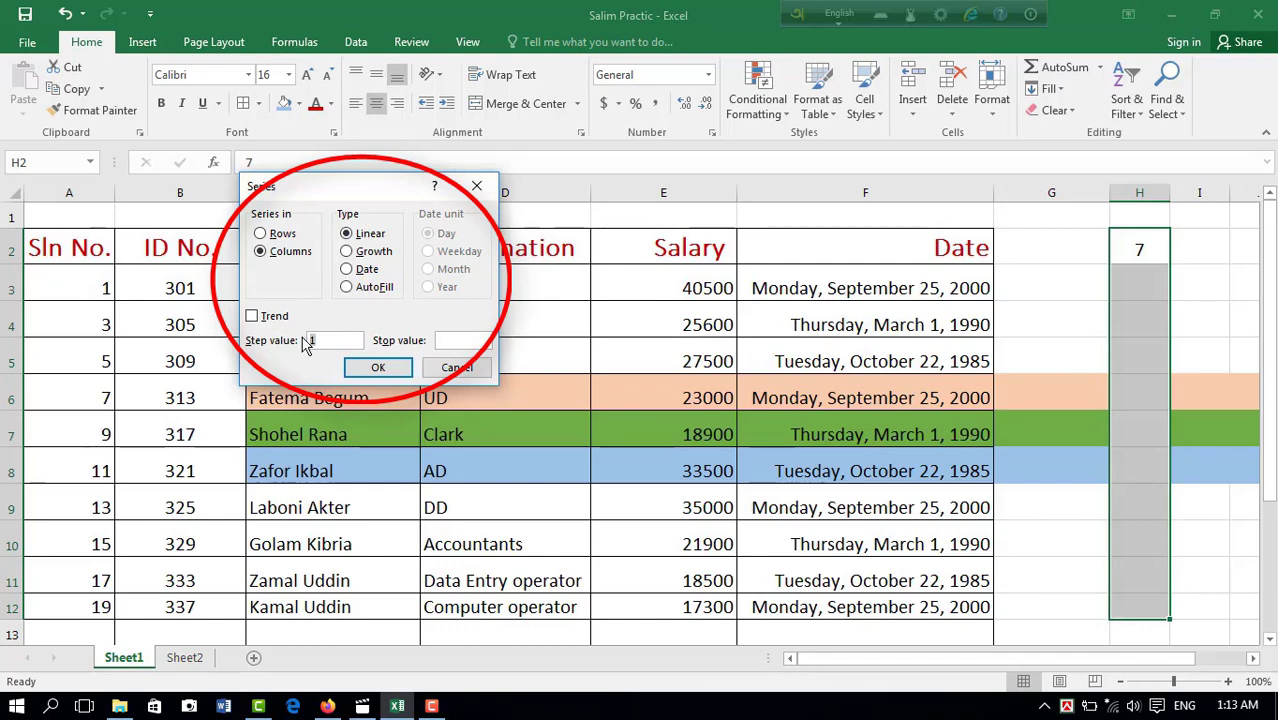
pyautogui.write('5')
pyautogui.click(372, 372)
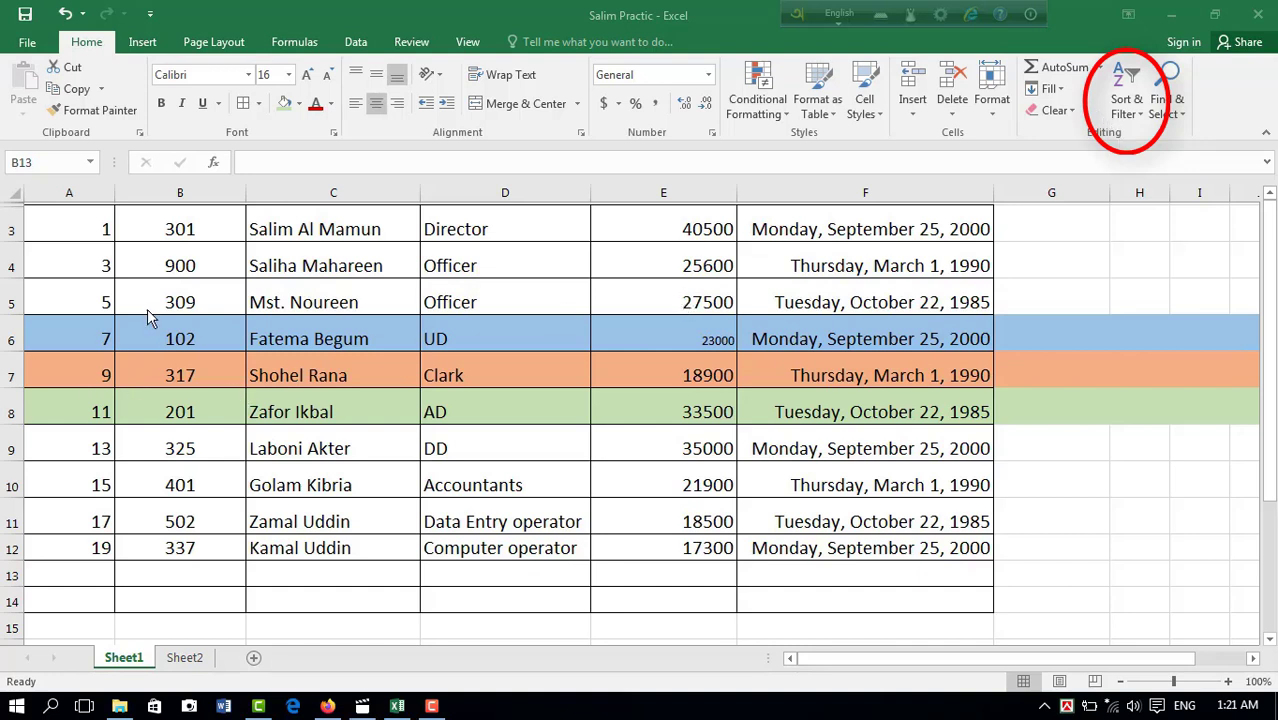
# Step: Sort the table by the ID No. column from smallest to largest, expanding the selection to the neighbouring data
pyautogui.click(192, 196)
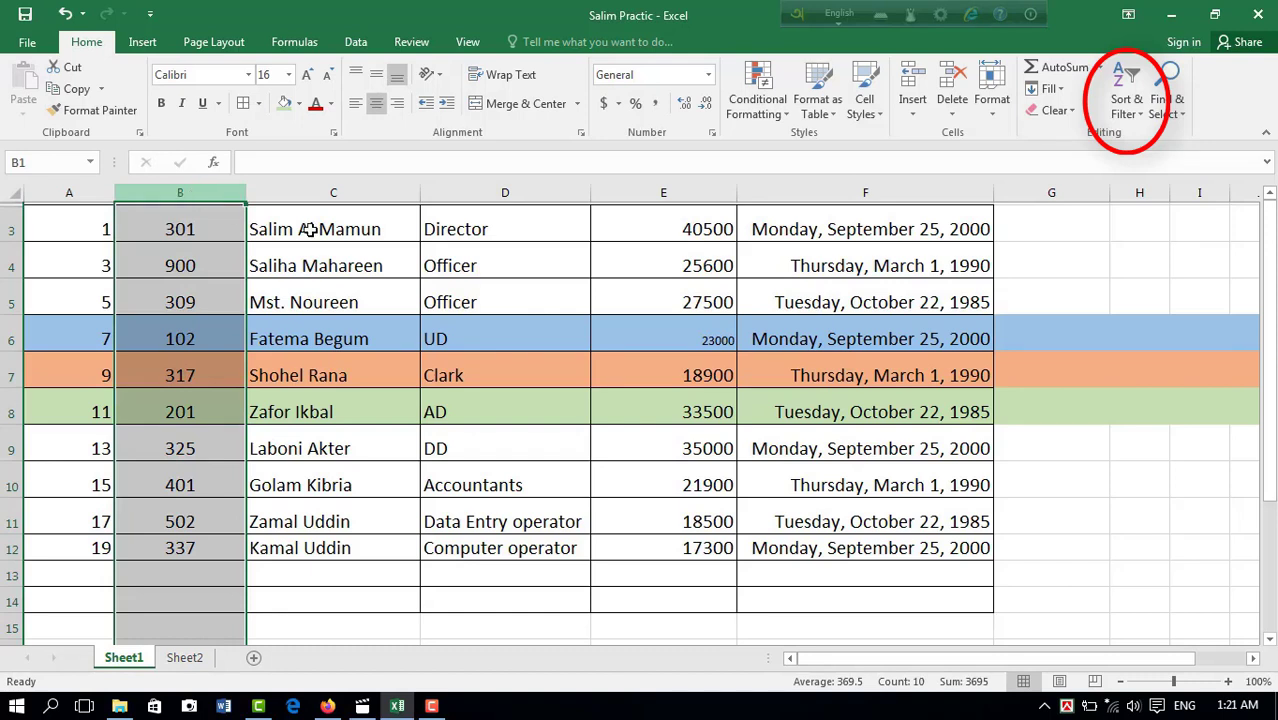
pyautogui.click(1130, 106)
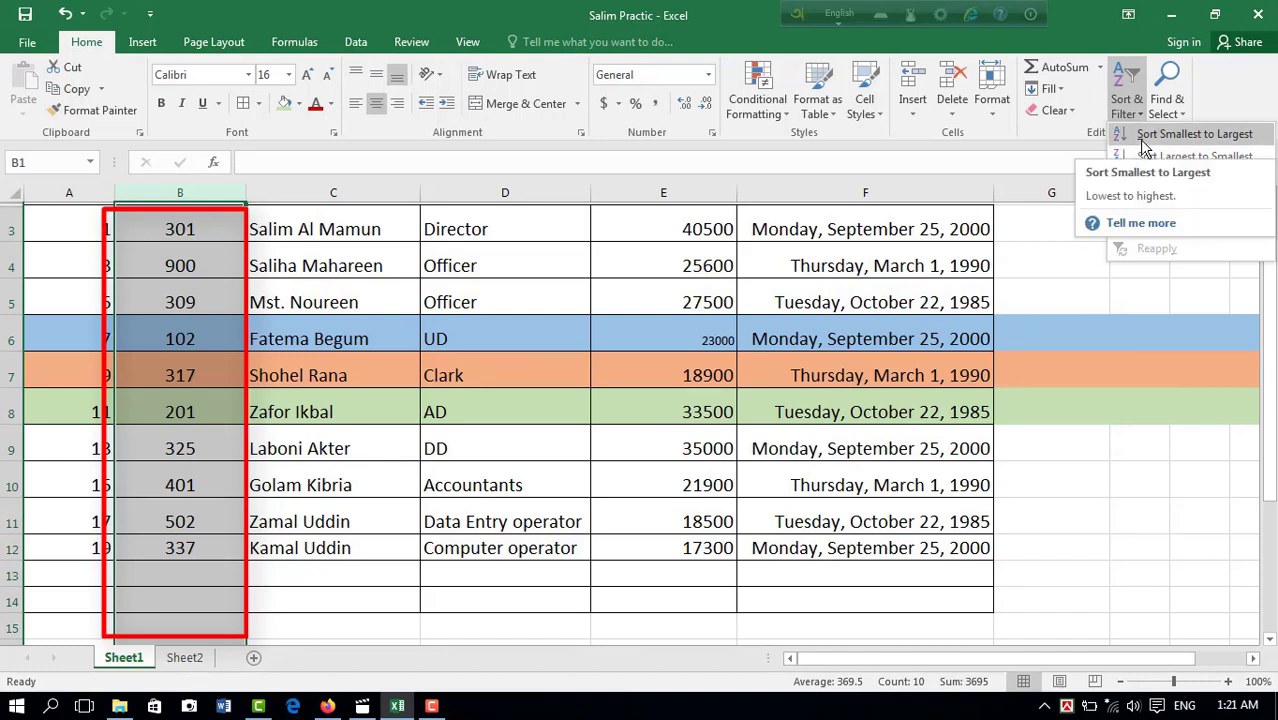
pyautogui.click(1145, 140)
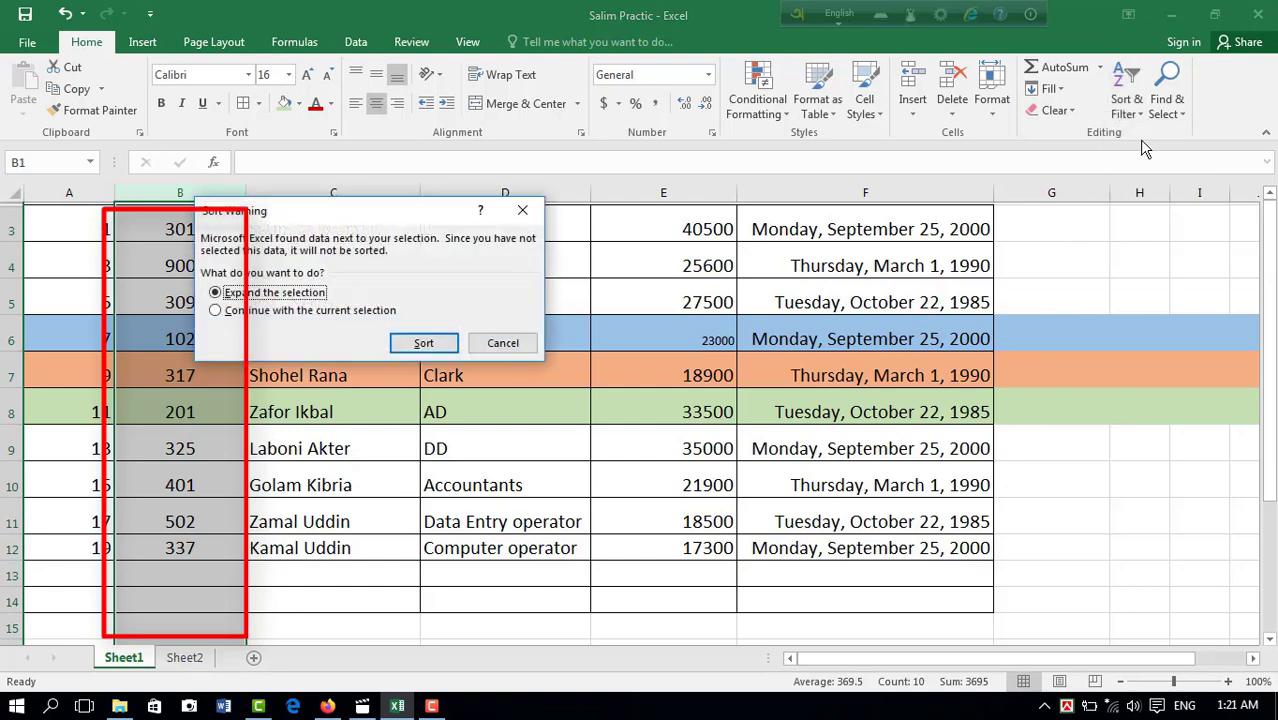
pyautogui.click(415, 345)
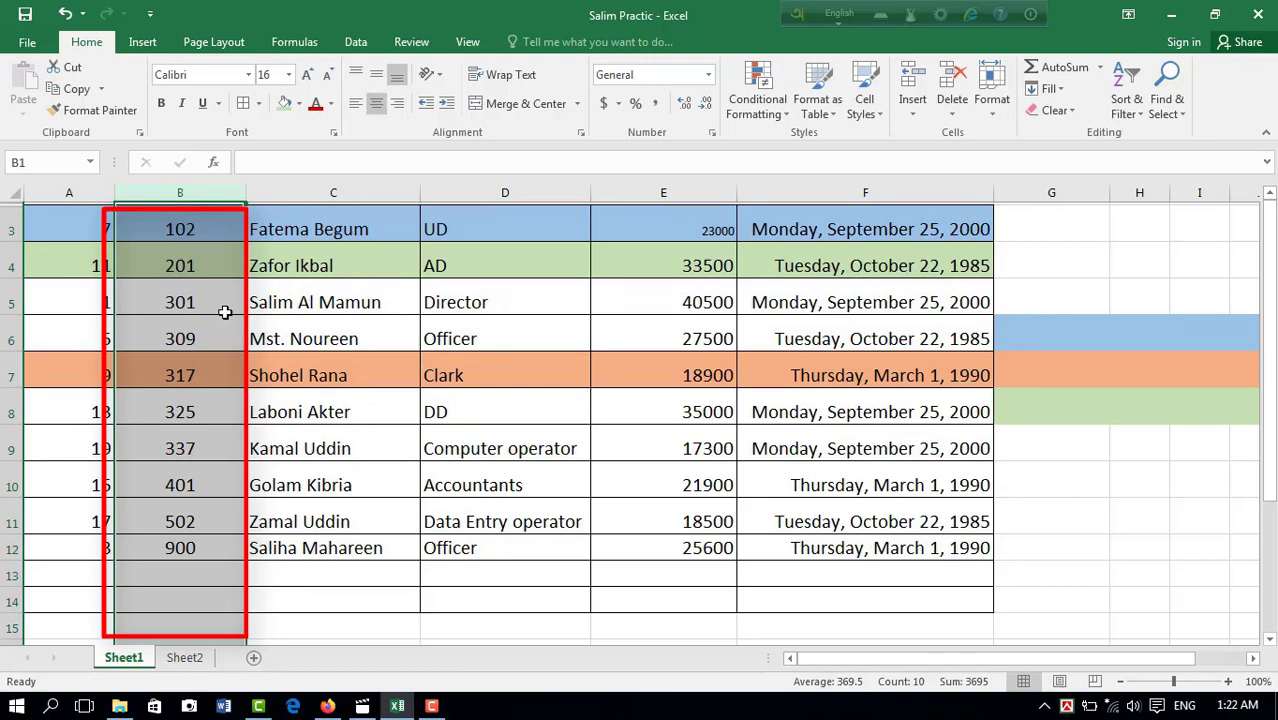
# Step: Sort the table by the ID No. column from largest to smallest, expanding the selection to the neighbouring data
pyautogui.click(1126, 84)
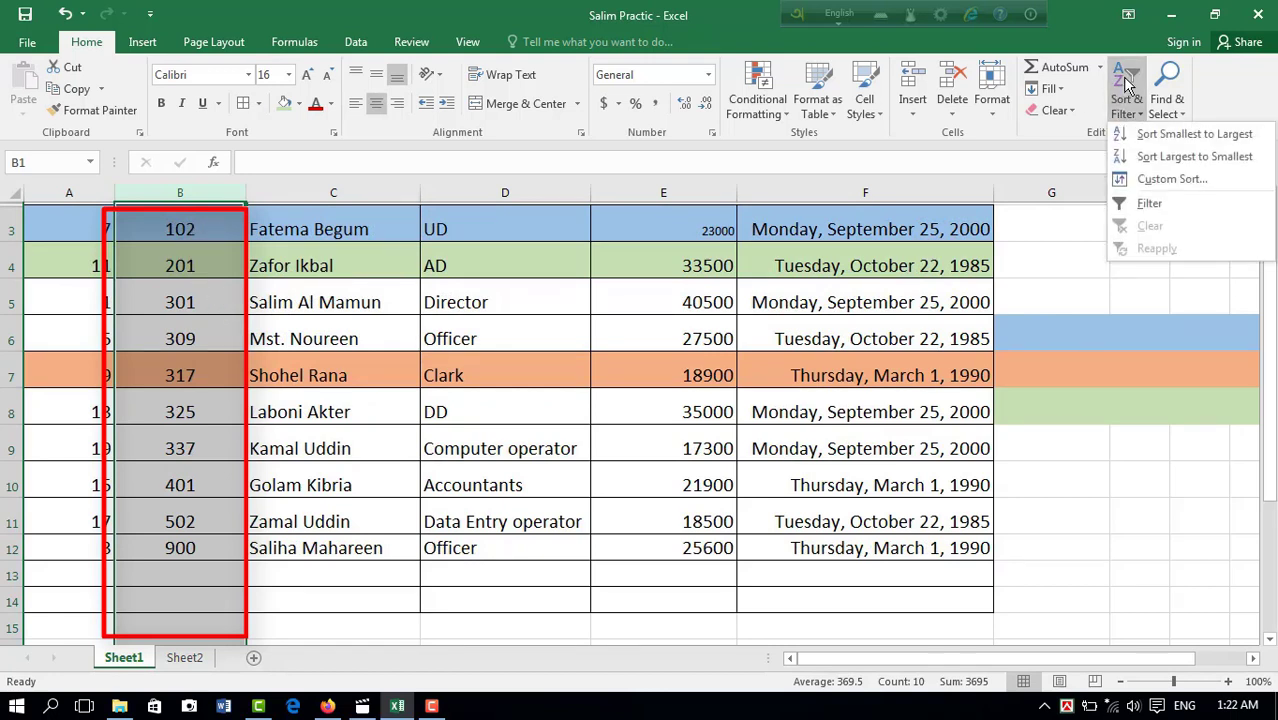
pyautogui.click(1142, 160)
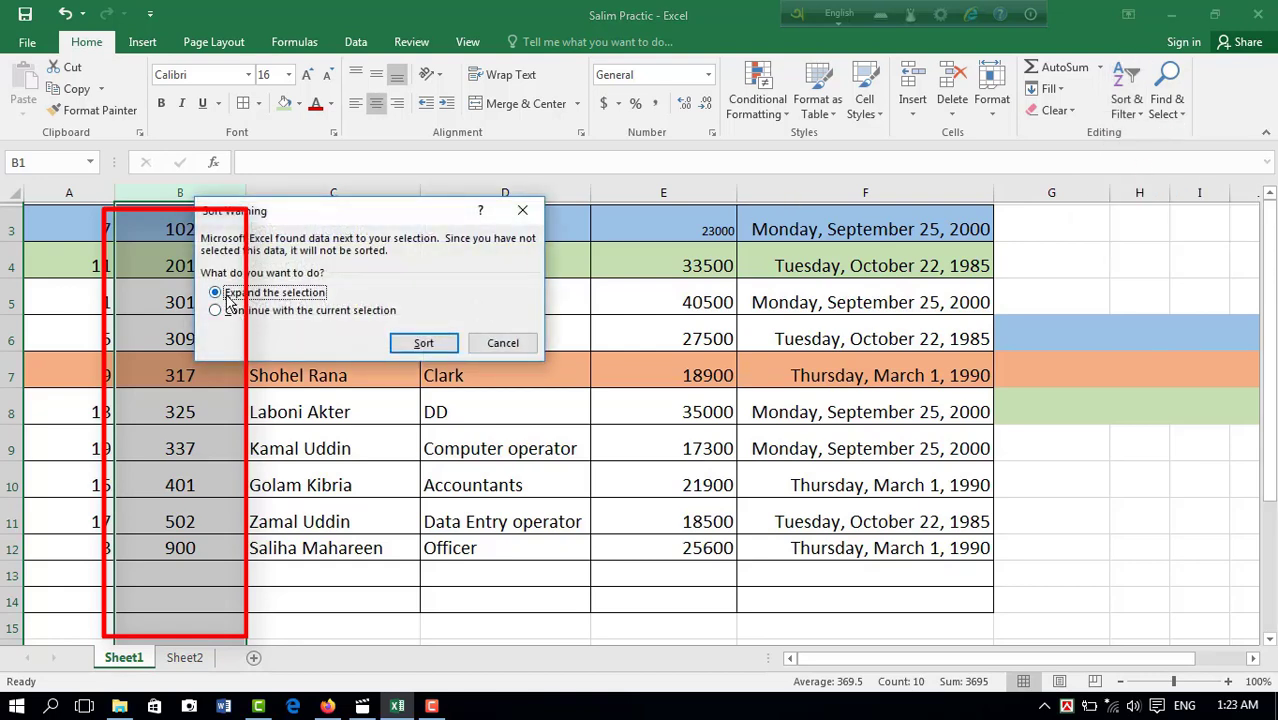
pyautogui.click(422, 343)
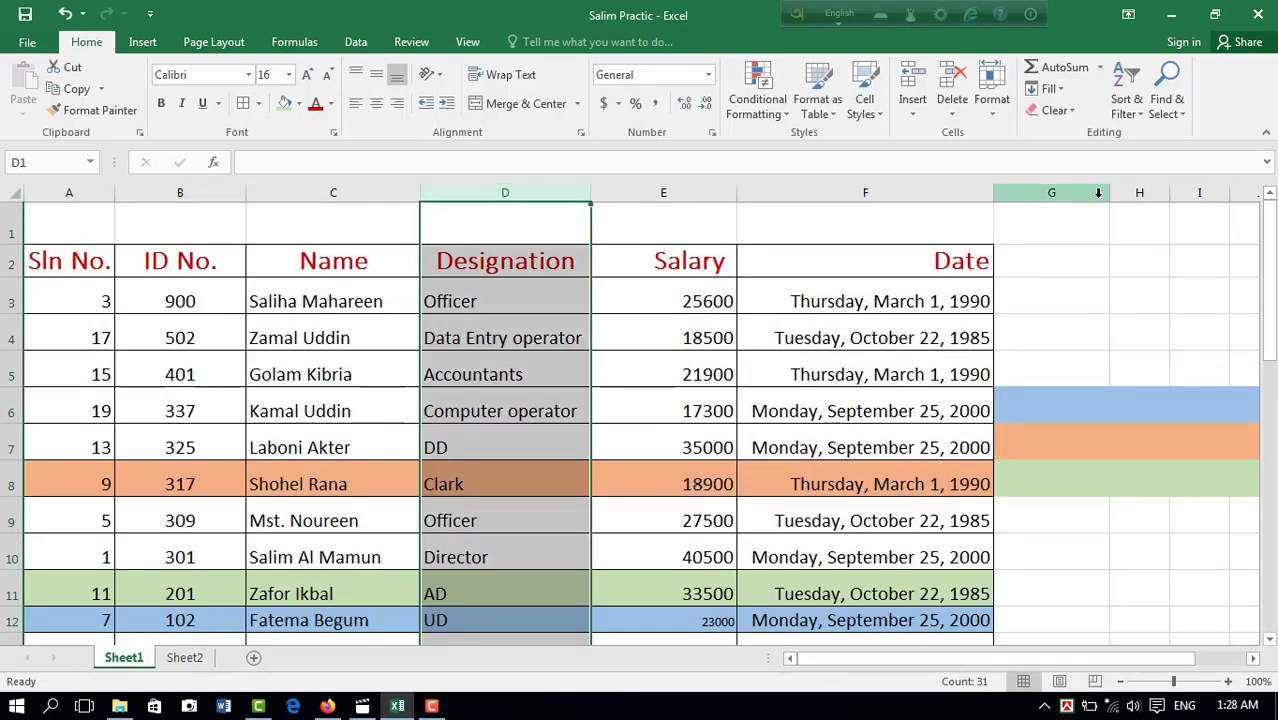
# Step: Add a filter to the Designation column and show only the rows whose designation is Officer
pyautogui.click(1140, 118)
pyautogui.click(1145, 205)
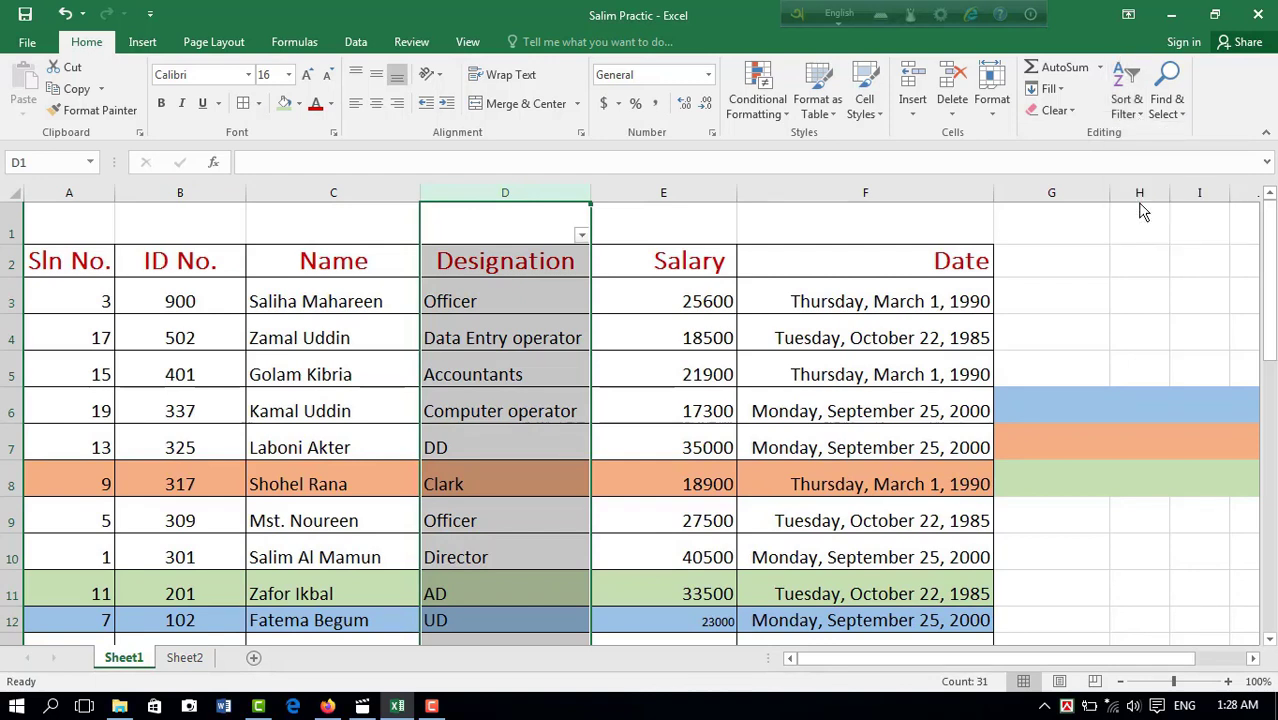
pyautogui.click(582, 237)
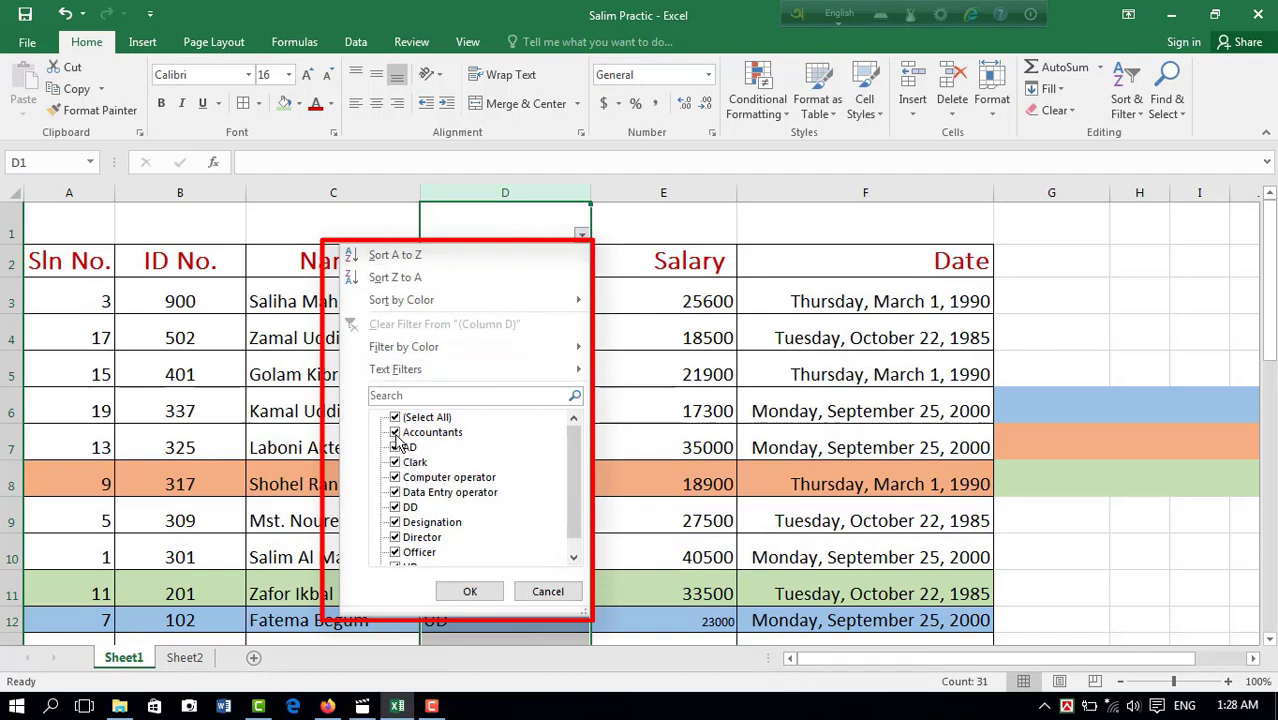
pyautogui.scroll(-1, 579, 468)
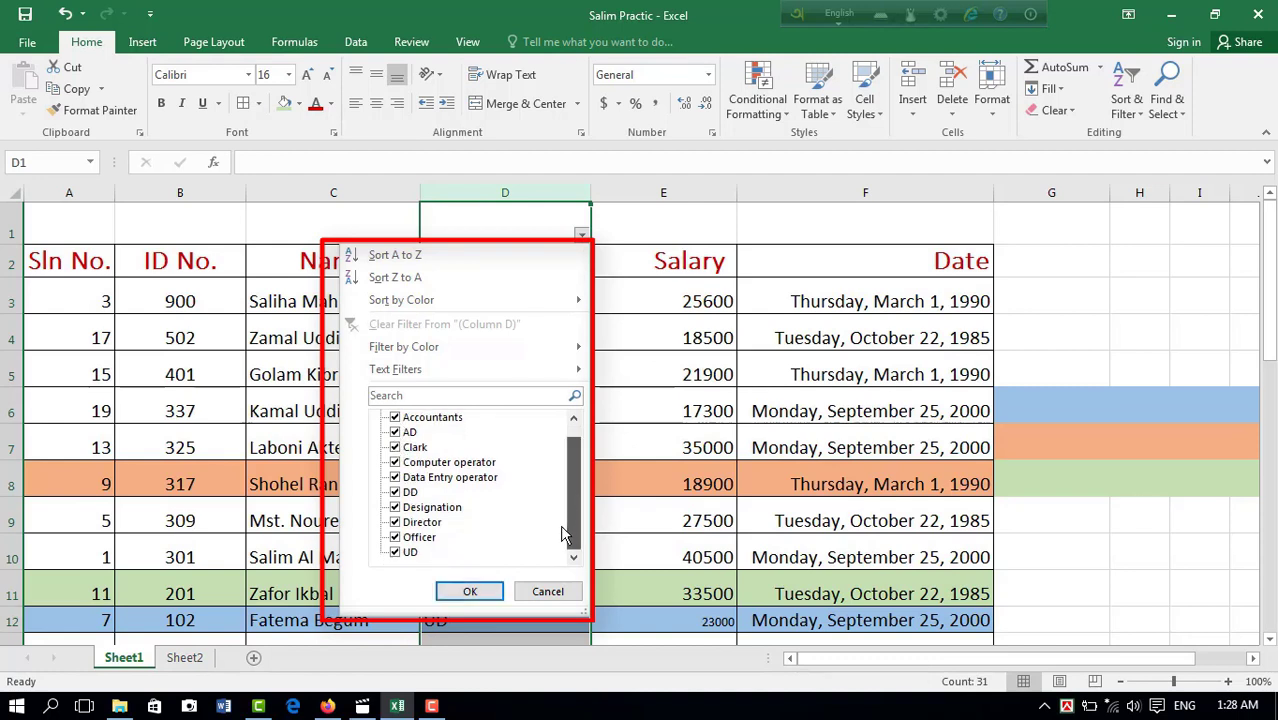
pyautogui.click(395, 552)
pyautogui.click(395, 537)
pyautogui.click(395, 522)
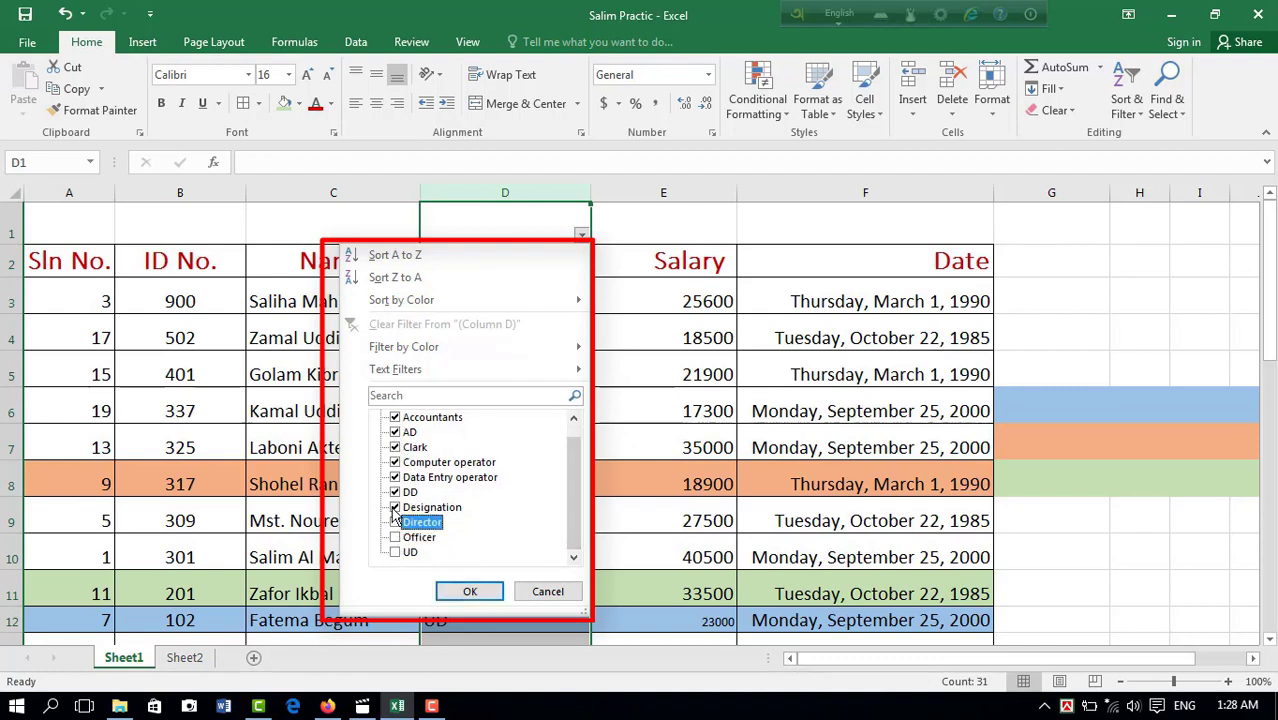
pyautogui.click(395, 507)
pyautogui.click(395, 492)
pyautogui.click(395, 477)
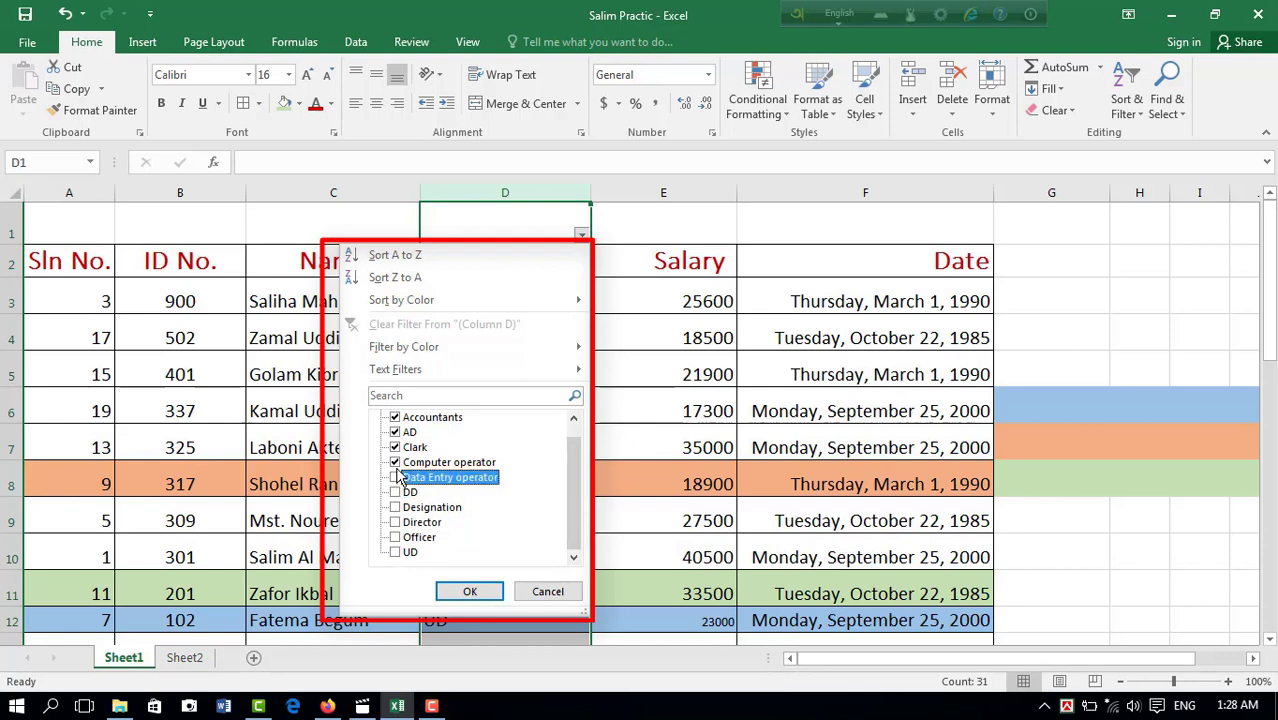
pyautogui.click(395, 462)
pyautogui.click(395, 448)
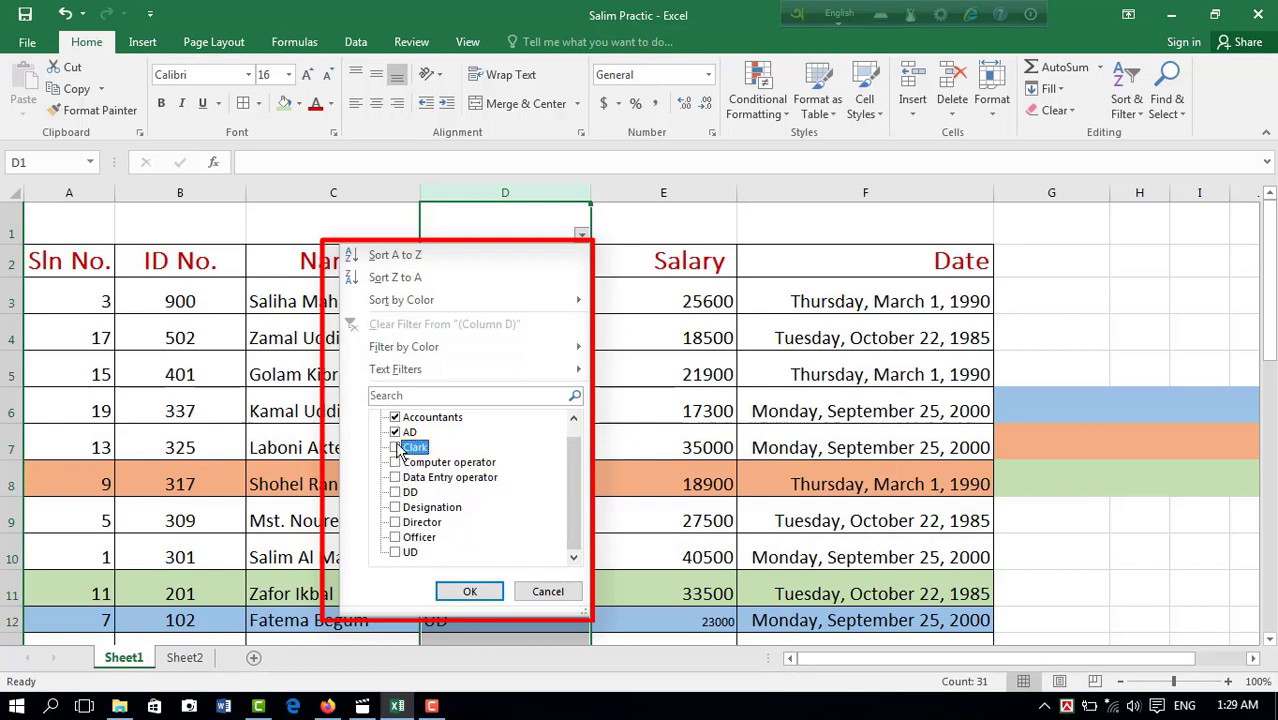
pyautogui.click(395, 432)
pyautogui.click(395, 417)
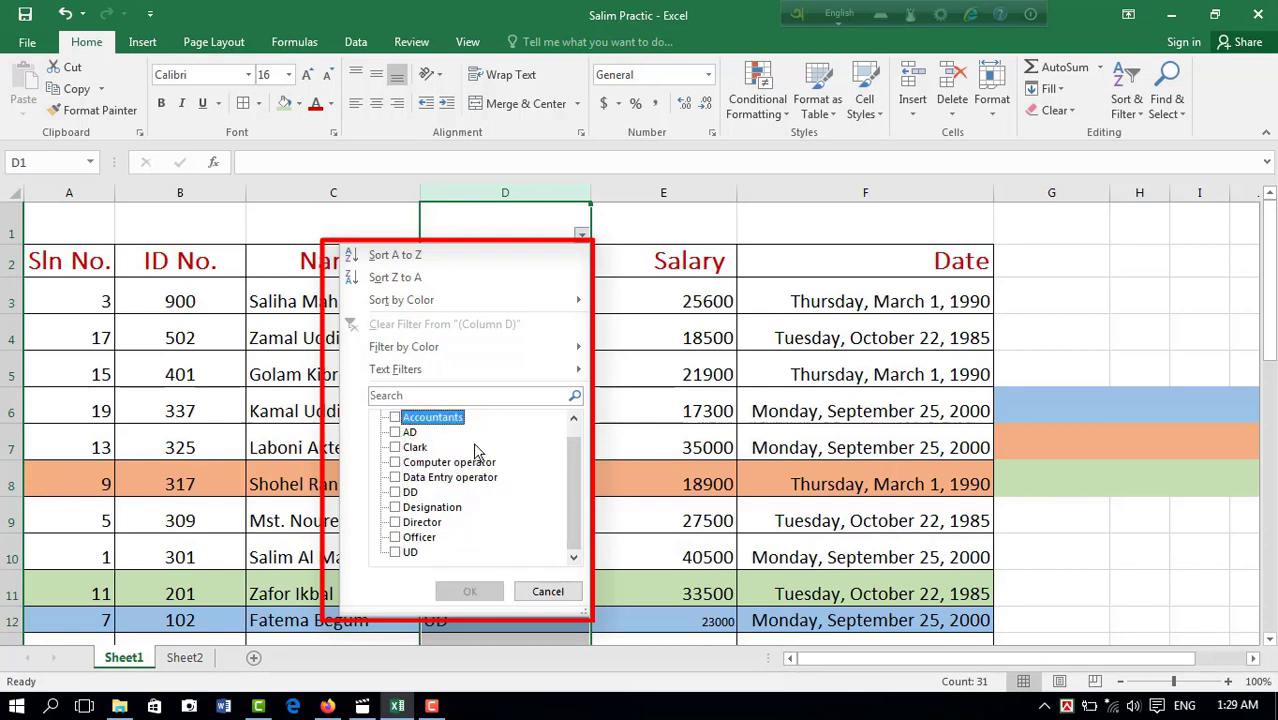
pyautogui.click(394, 554)
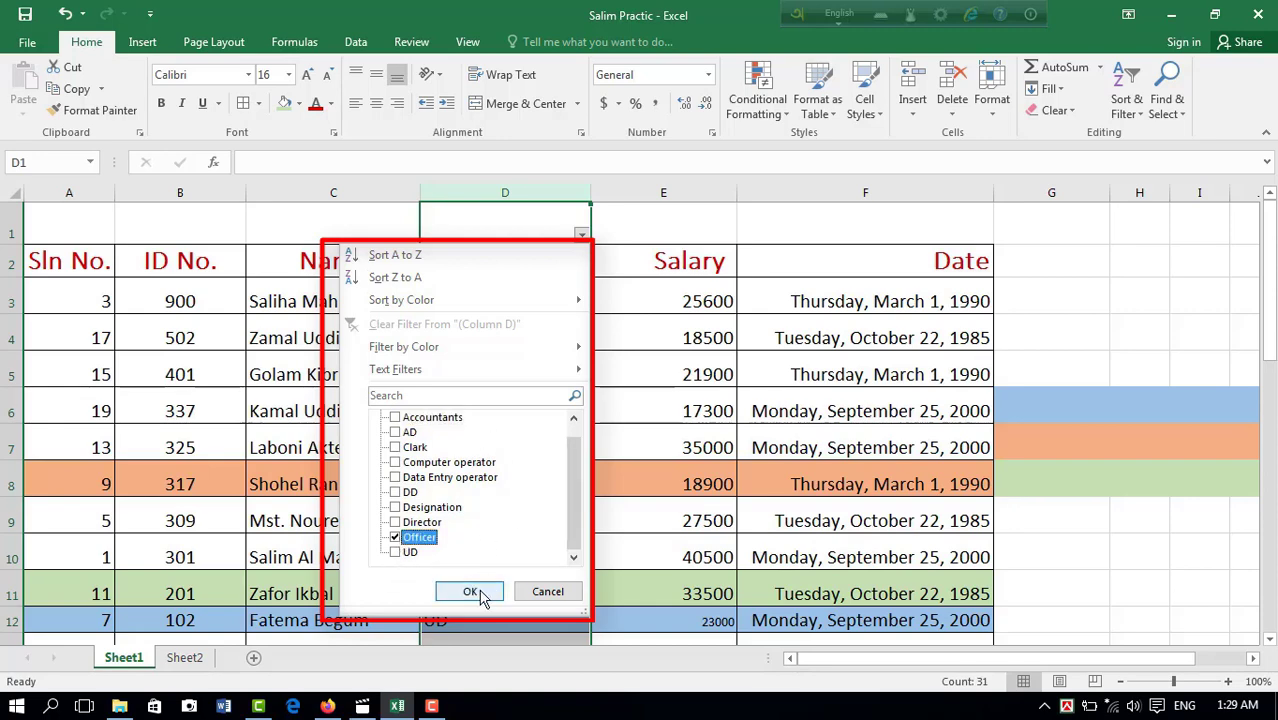
pyautogui.click(478, 591)
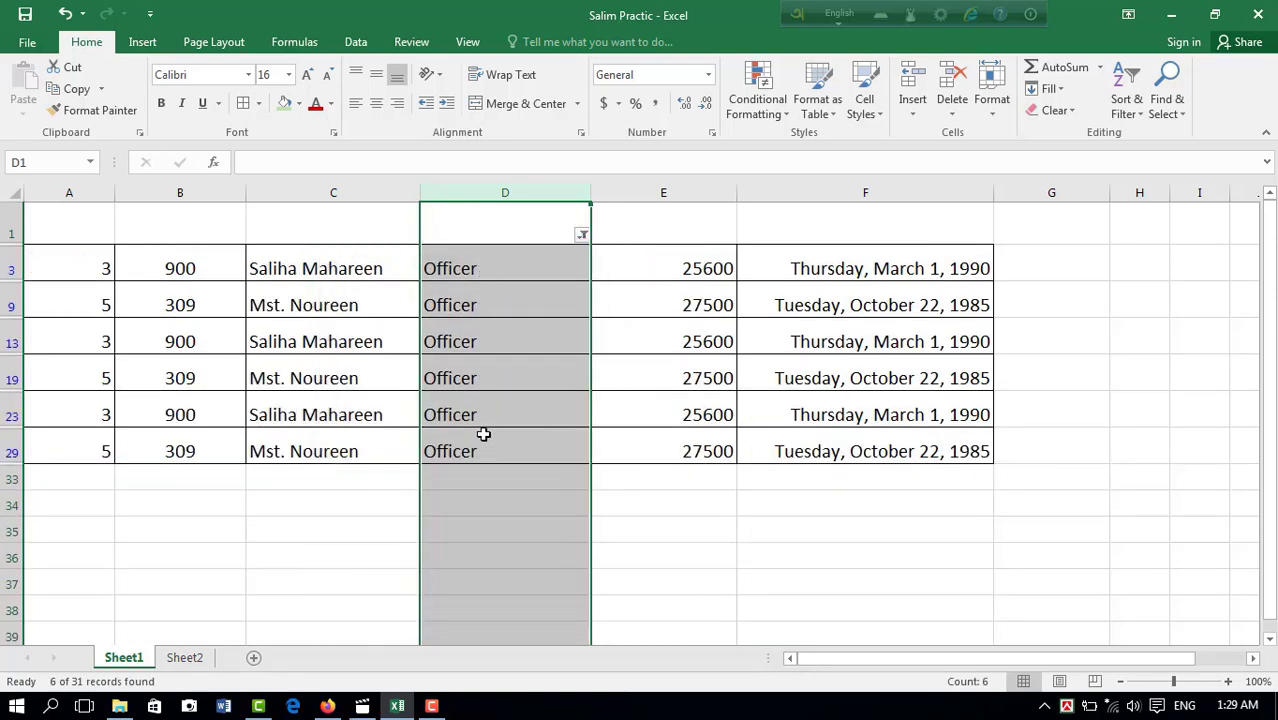
# Step: Extend the Designation column's filter to show rows with the designation Clark as well as Officer
pyautogui.click(582, 235)
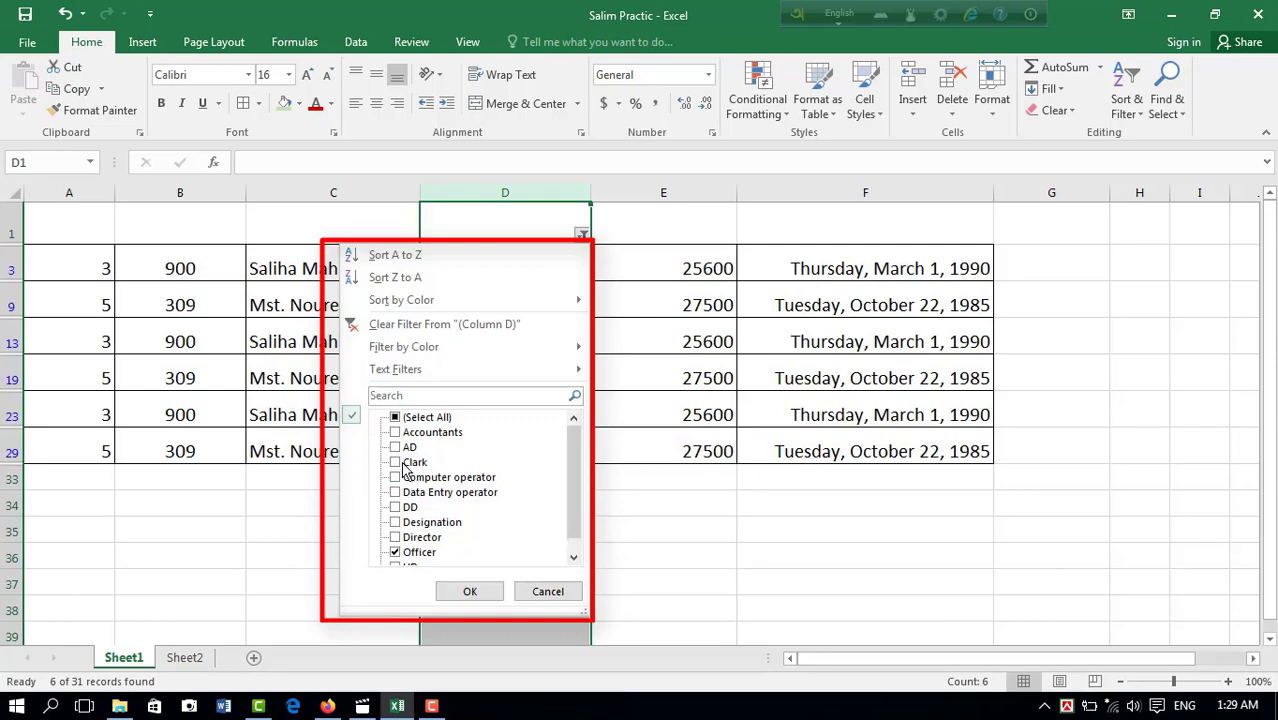
pyautogui.click(406, 466)
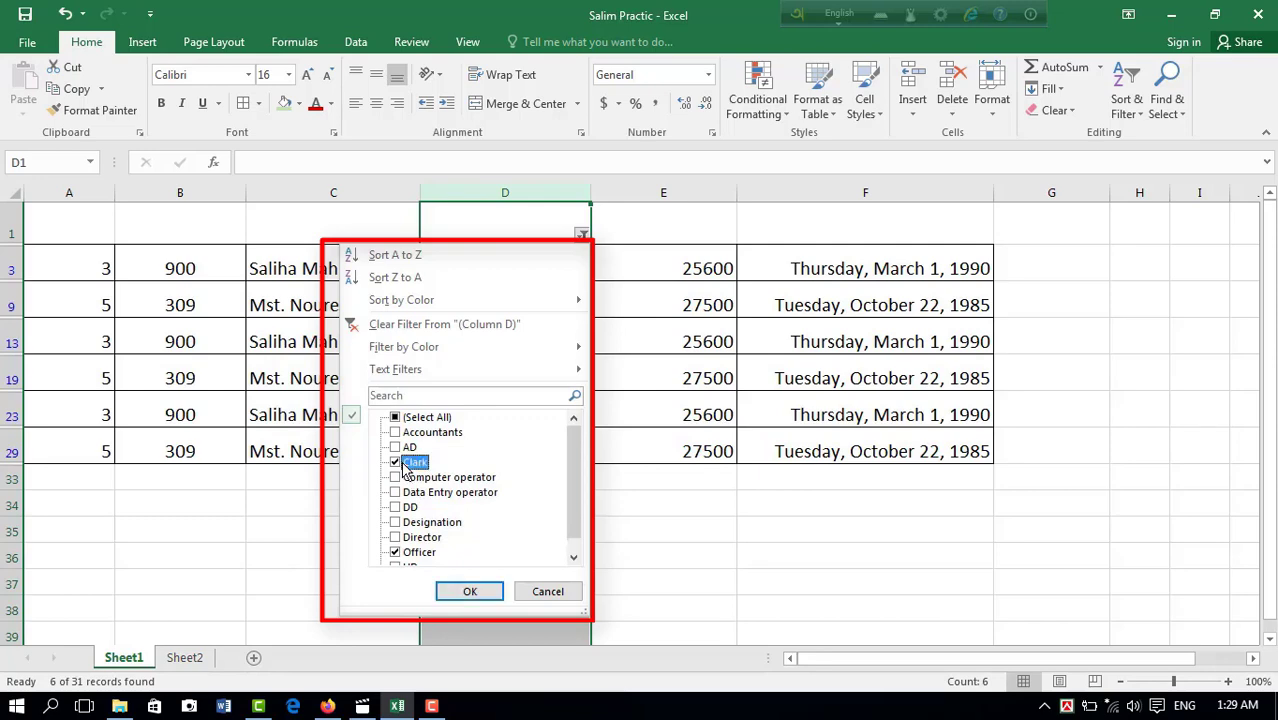
pyautogui.click(470, 592)
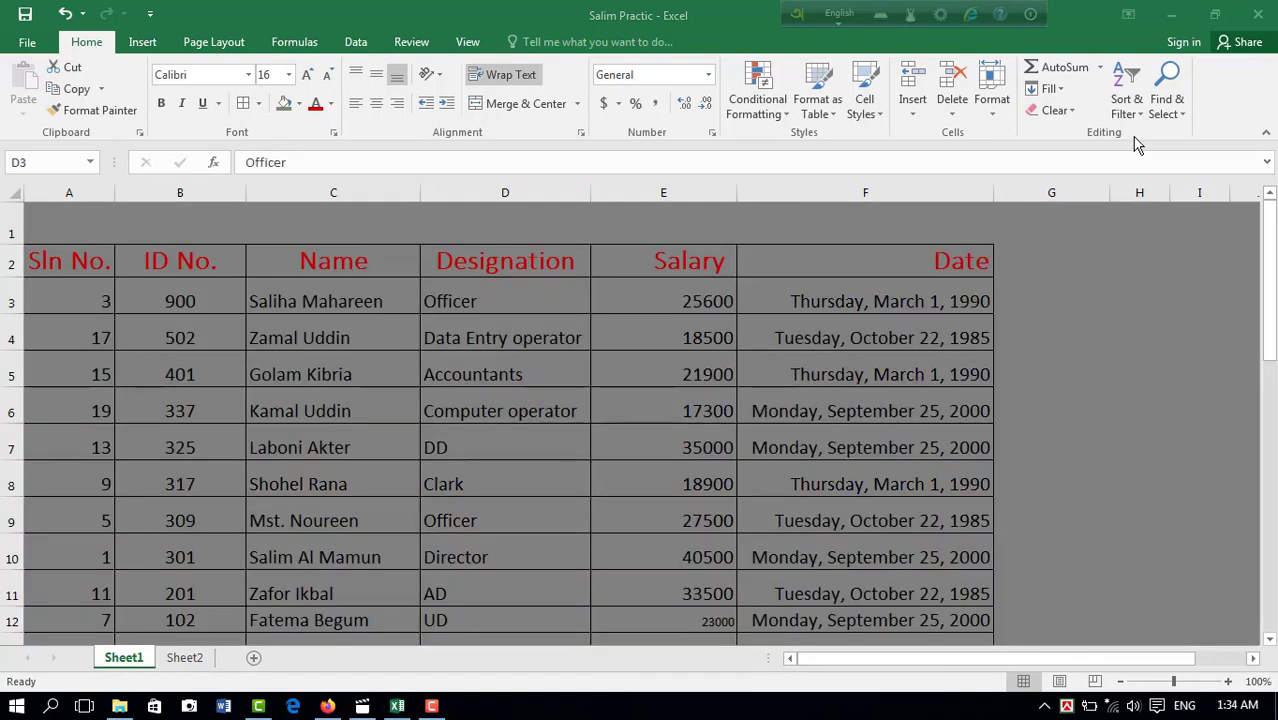
# Step: Find successive occurrences of "officer" in the salary table
pyautogui.click(1169, 86)
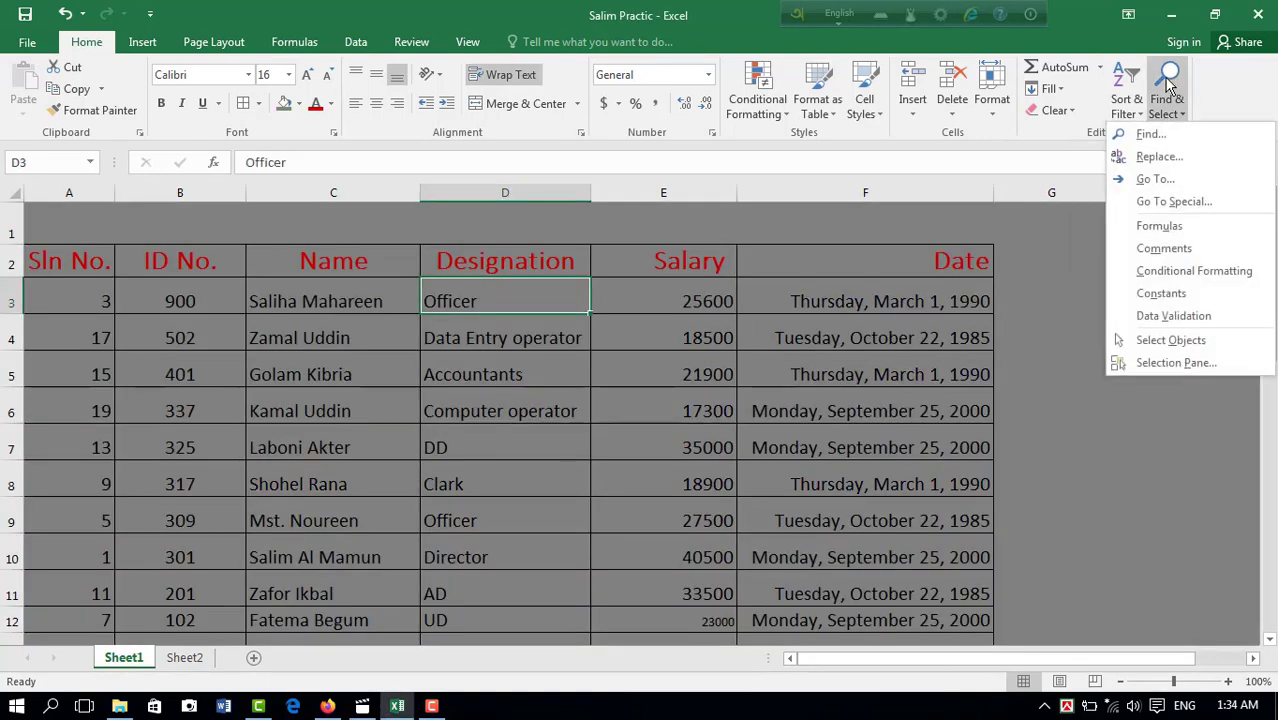
pyautogui.click(1152, 140)
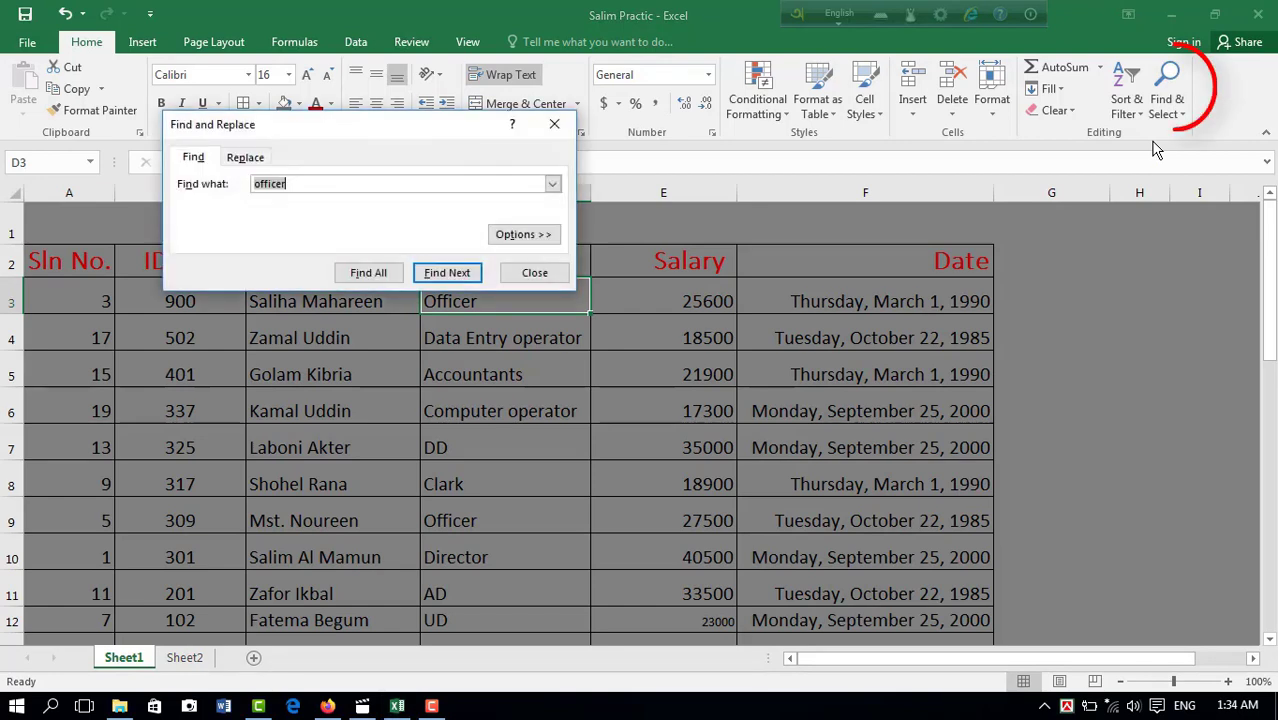
pyautogui.click(310, 183)
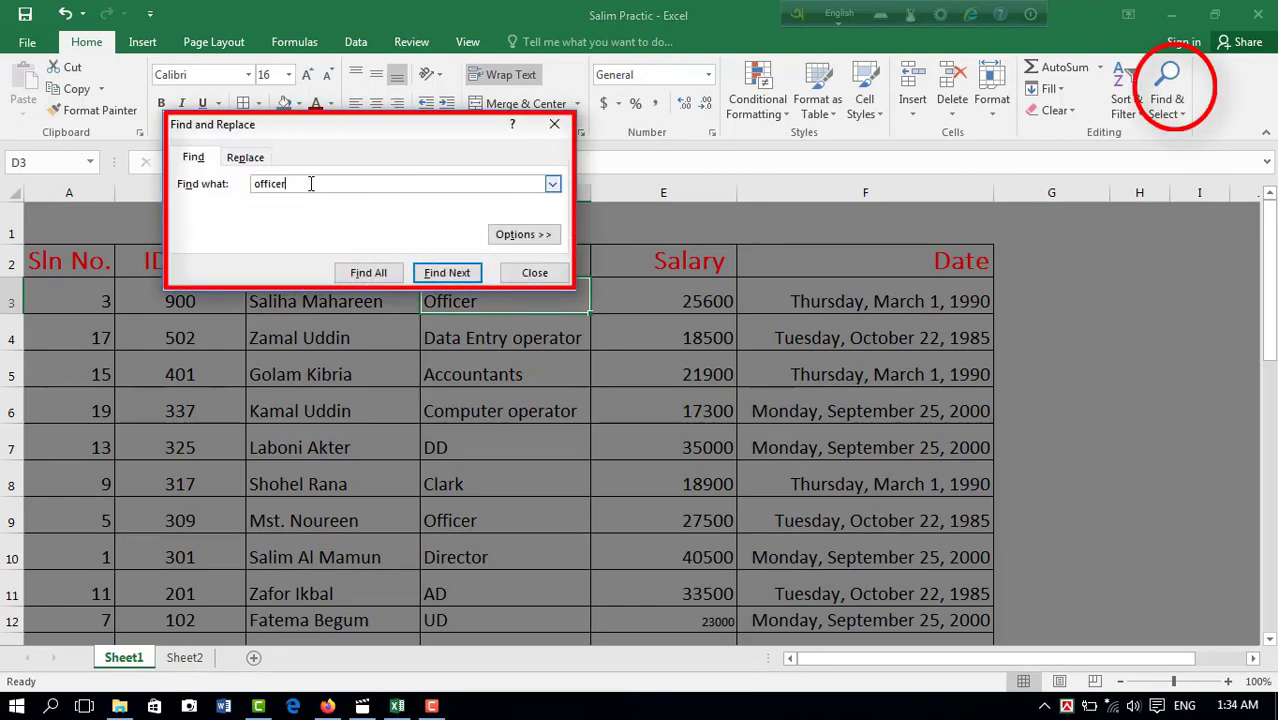
pyautogui.click(447, 273)
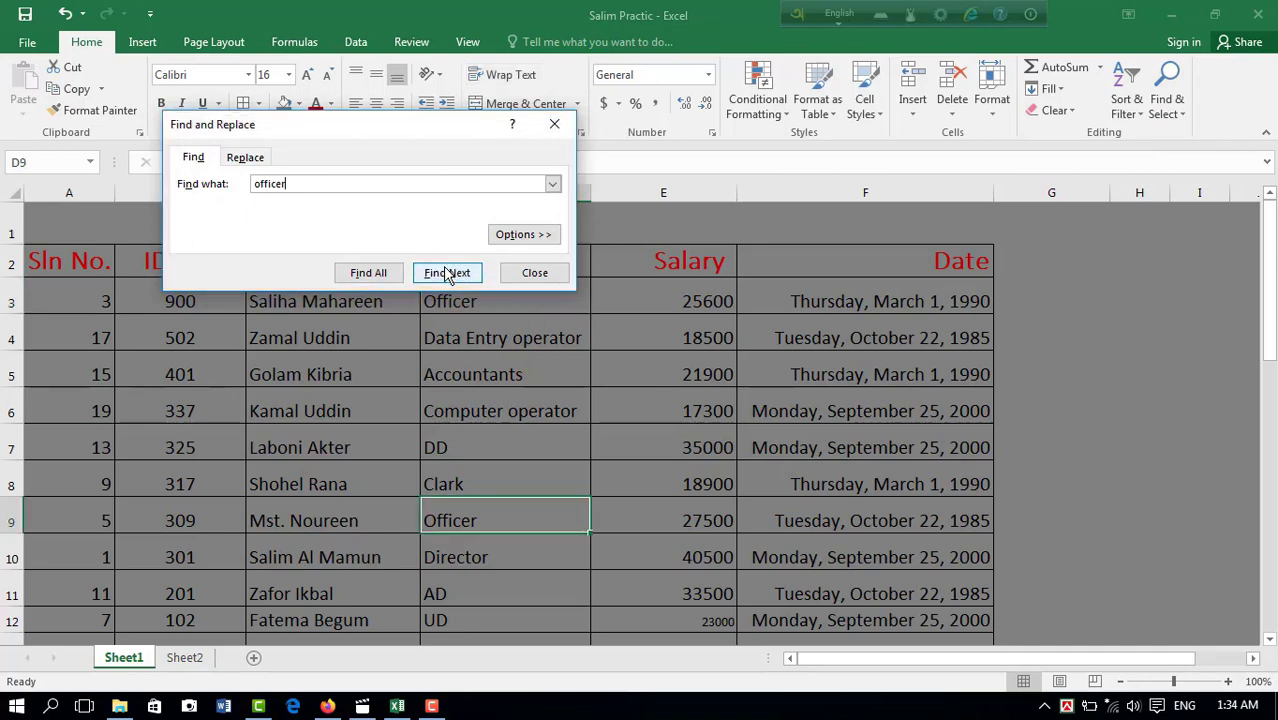
pyautogui.click(447, 273)
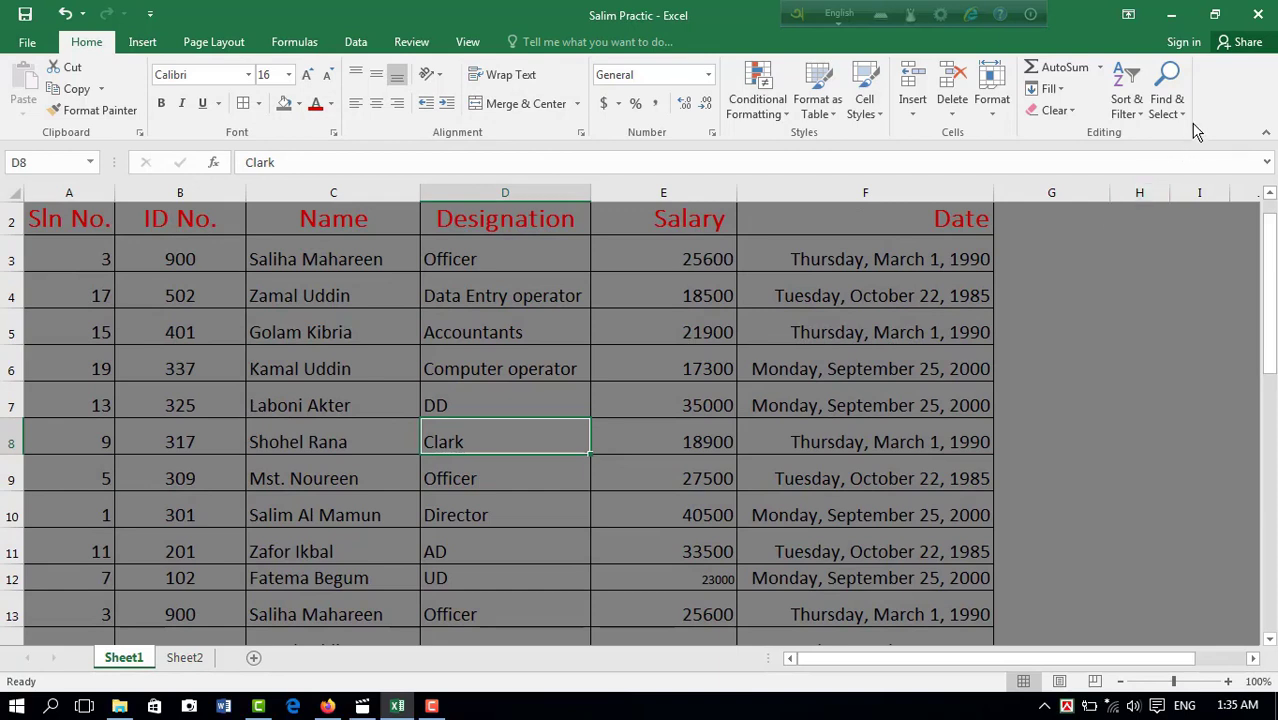
# Step: Replace every occurrence of "clark" with "officer" in the sheet and close Find and Replace
pyautogui.click(1183, 110)
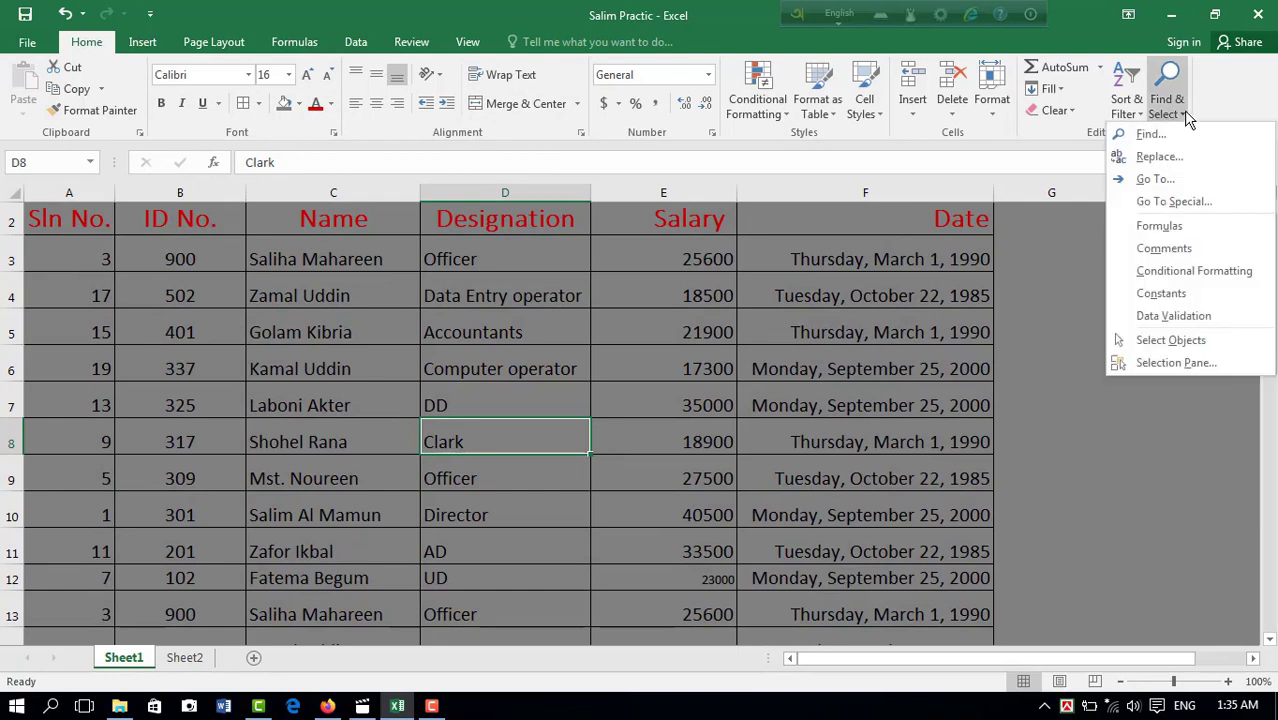
pyautogui.click(1163, 160)
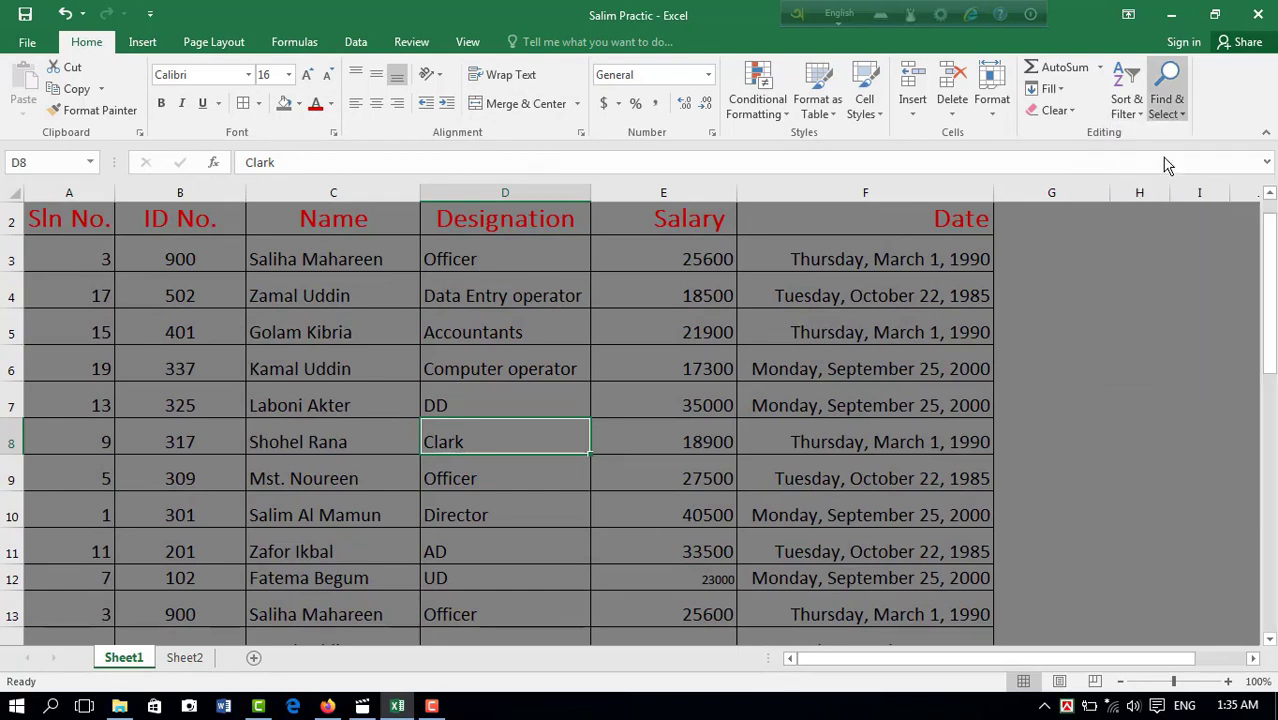
pyautogui.click(306, 226)
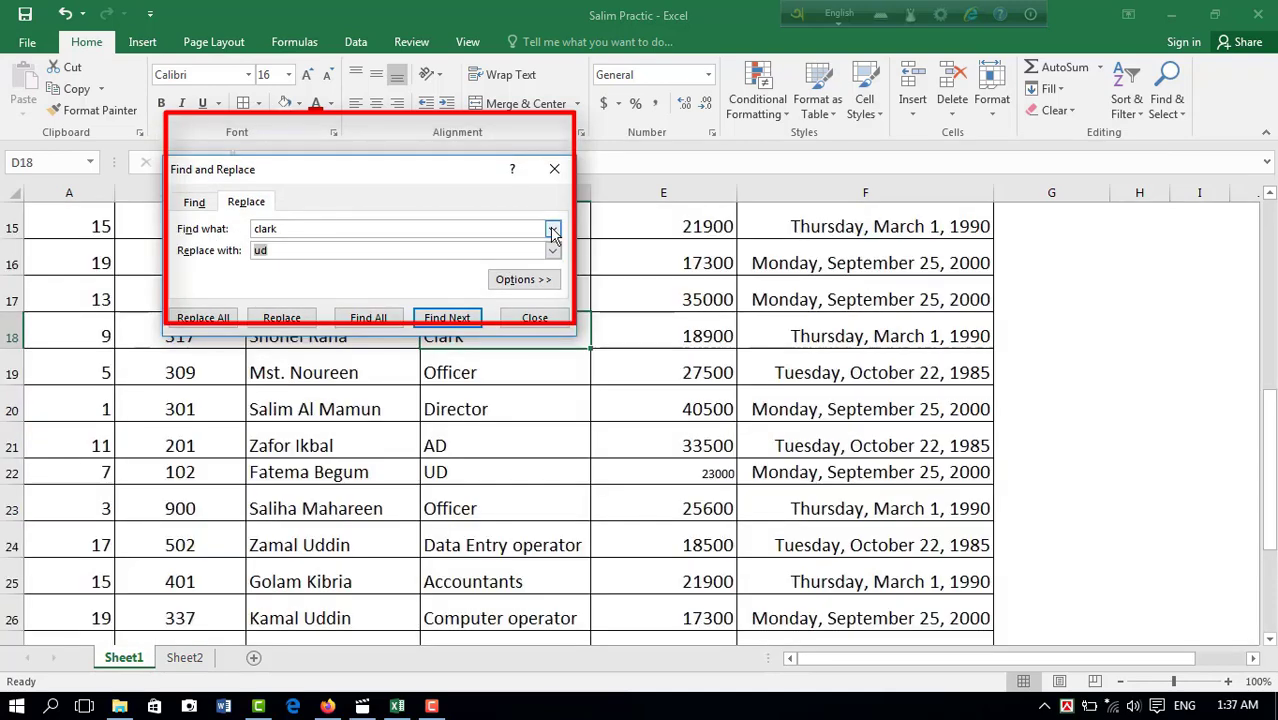
pyautogui.click(552, 230)
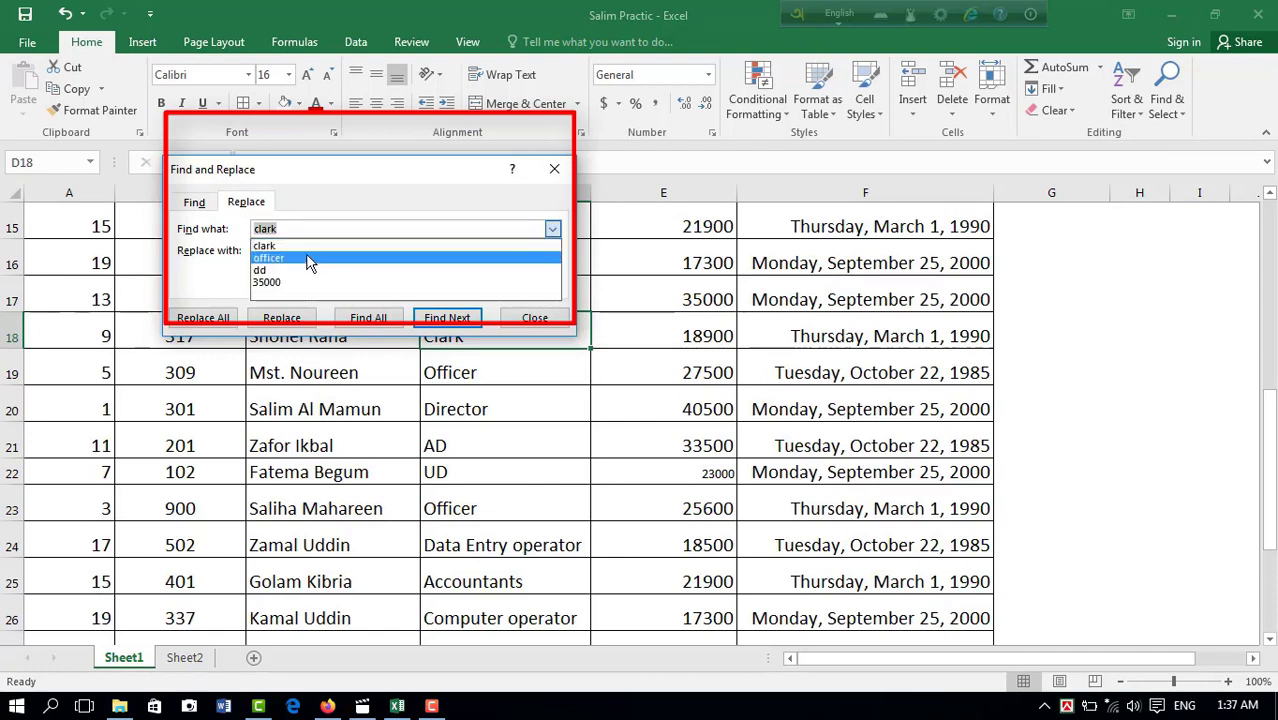
pyautogui.click(552, 229)
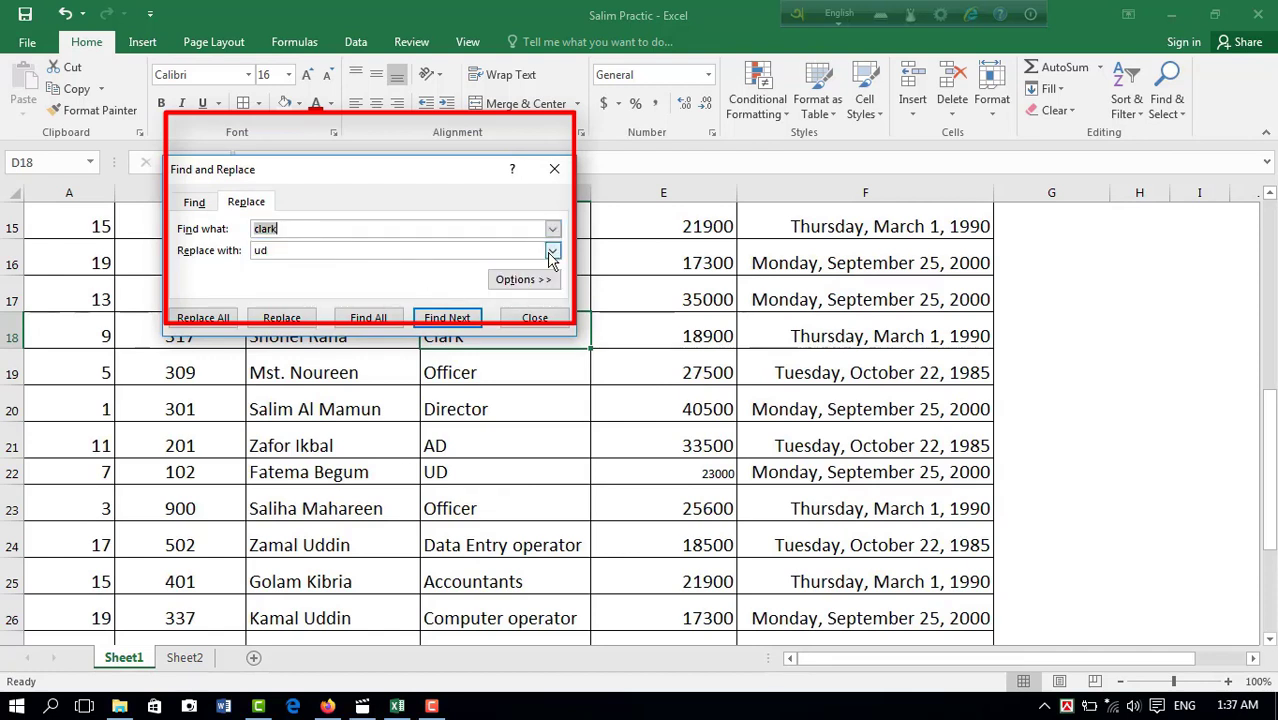
pyautogui.click(552, 254)
pyautogui.click(343, 265)
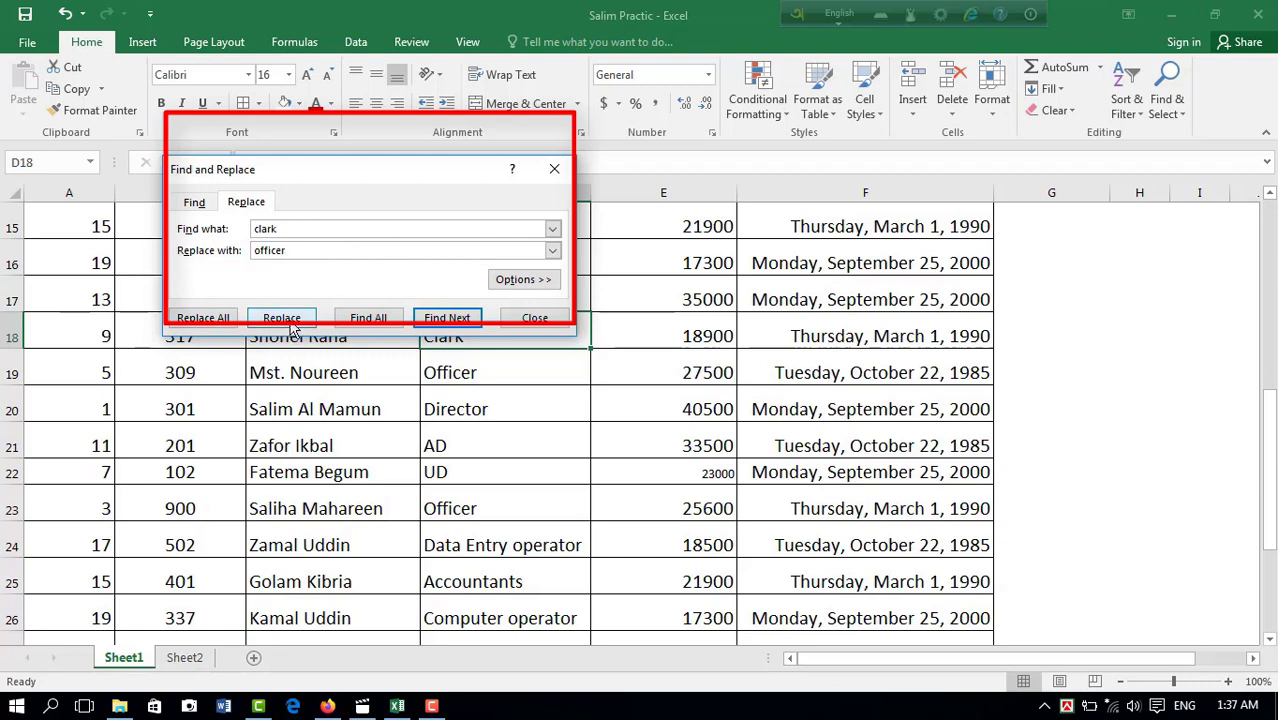
pyautogui.click(203, 318)
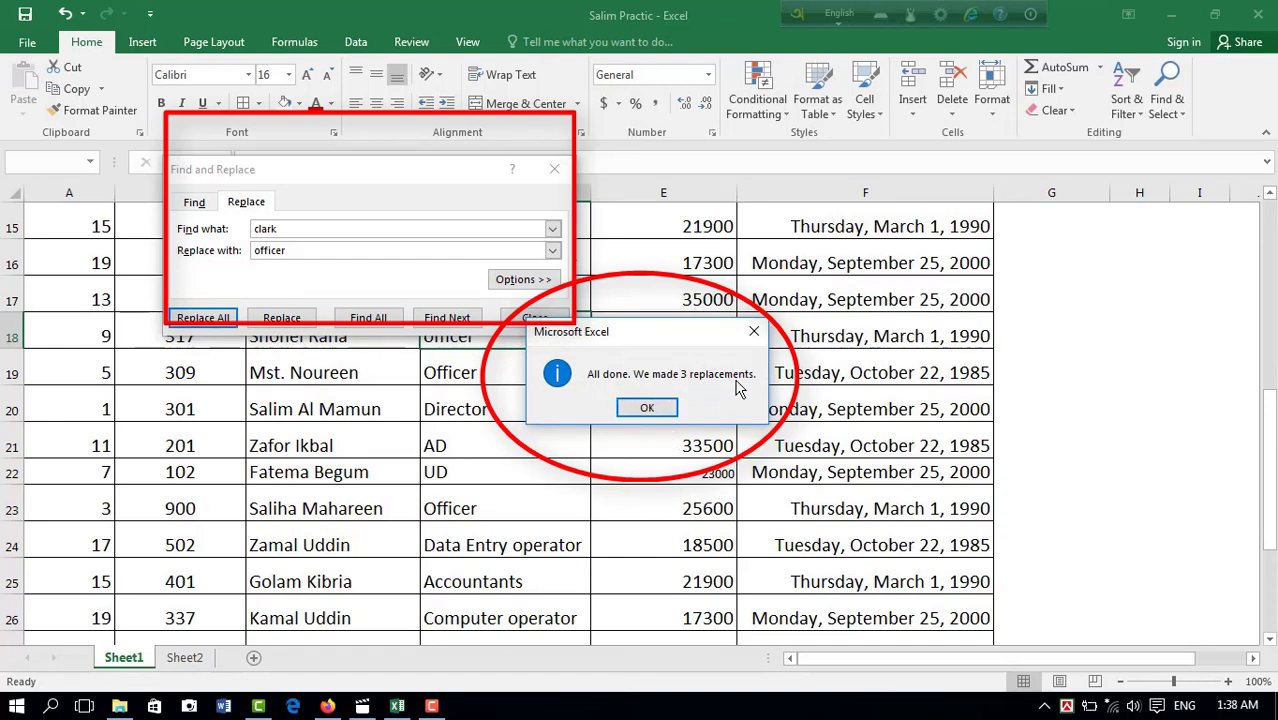
pyautogui.click(647, 409)
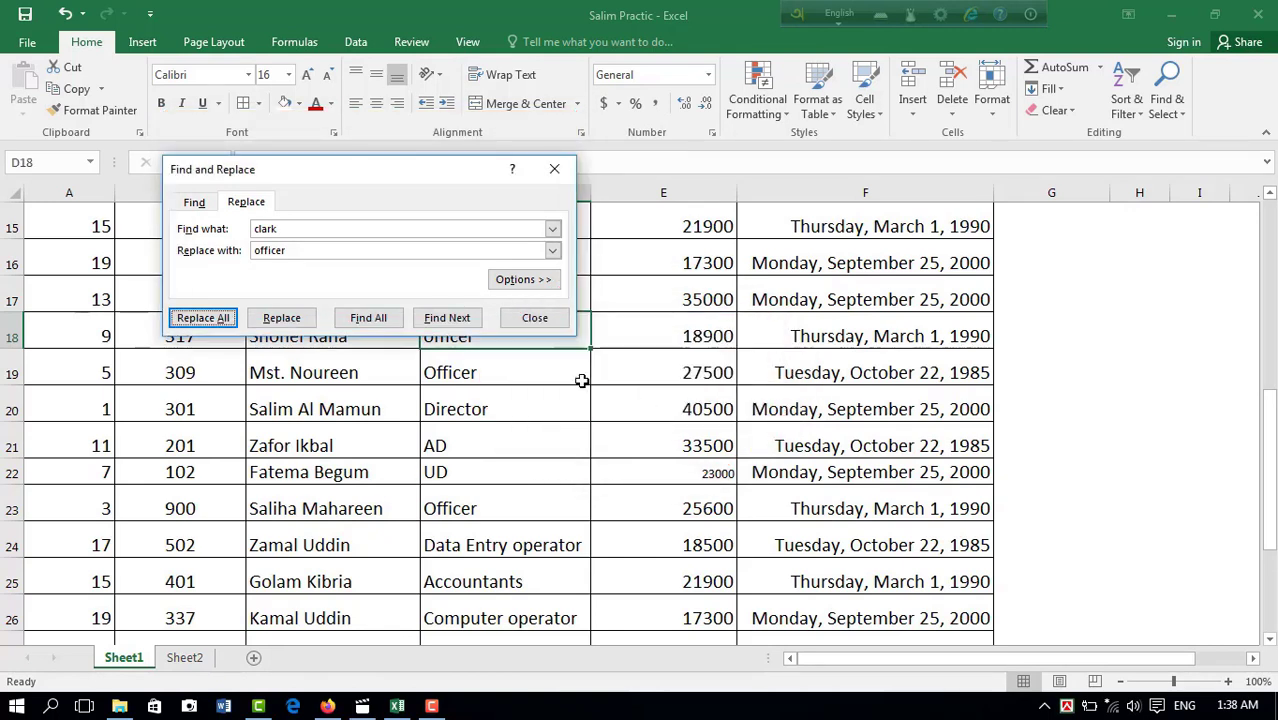
pyautogui.click(541, 322)
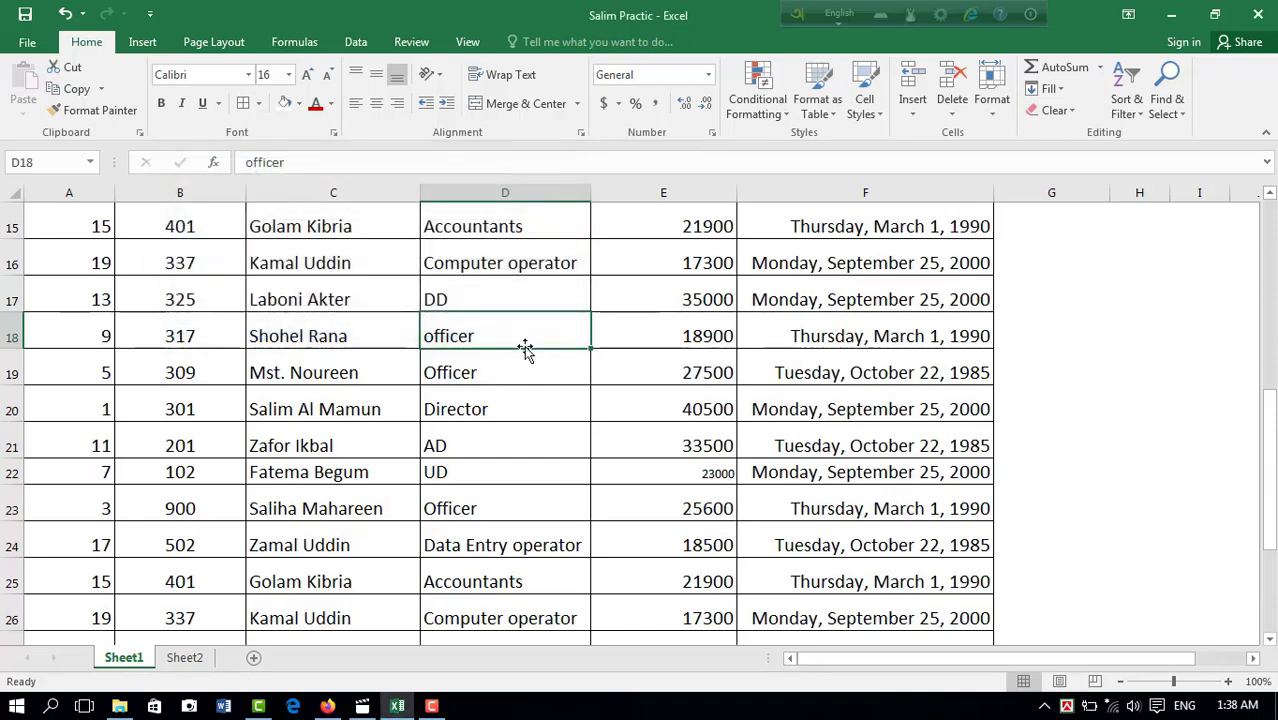
# Step: Review the Designation column down to the table's last row and bring up the Find & Select commands
pyautogui.scroll(-3, 475, 470)
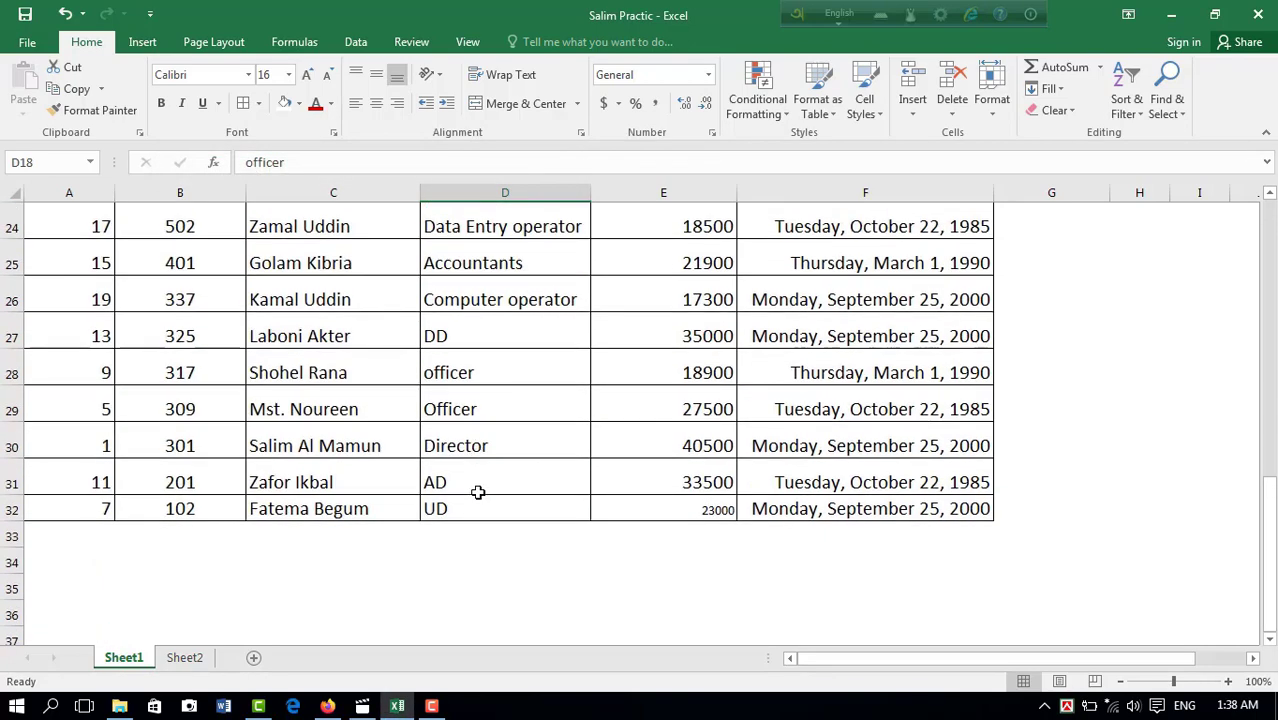
pyautogui.scroll(4, 478, 480)
pyautogui.scroll(3, 478, 480)
pyautogui.click(1182, 112)
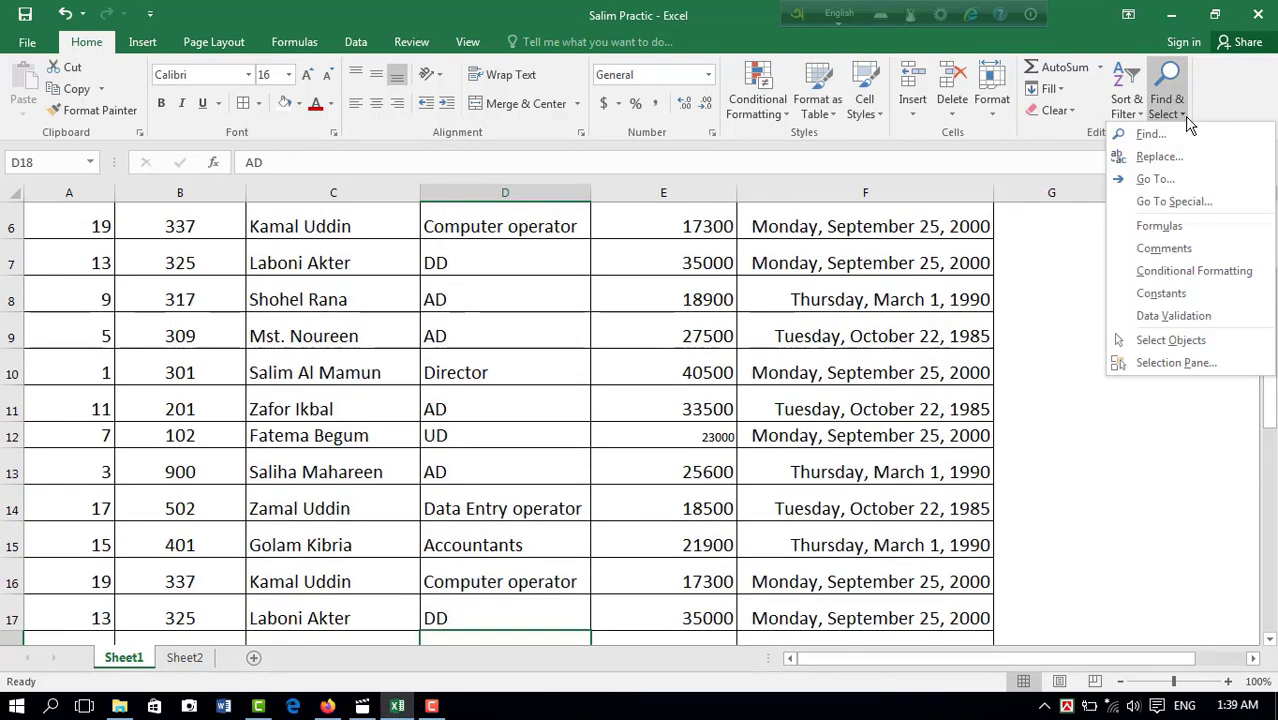